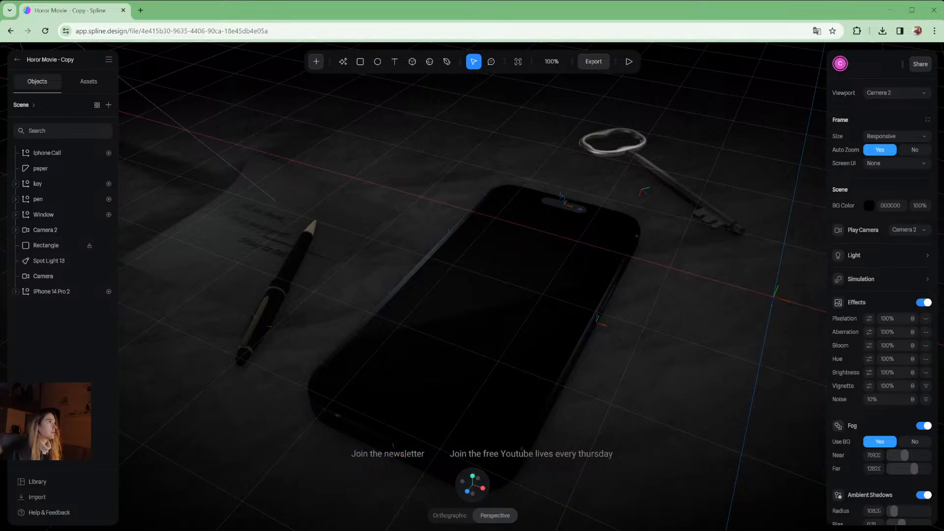
Turn off the scene's grid plane in the global settings
mouse_move(263, 136)
left_mouse_down("alt")
mouse_move(284, 139)
mouse_move(262, 136)
mouse_move(258, 148)
left_mouse_up("alt")
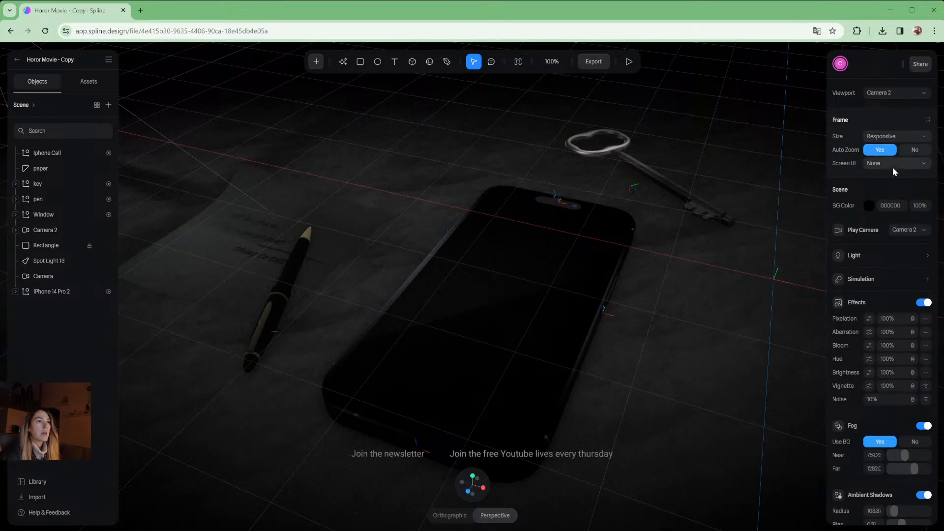
scroll(897, 185, "down", 2)
scroll(897, 184, "down", 2)
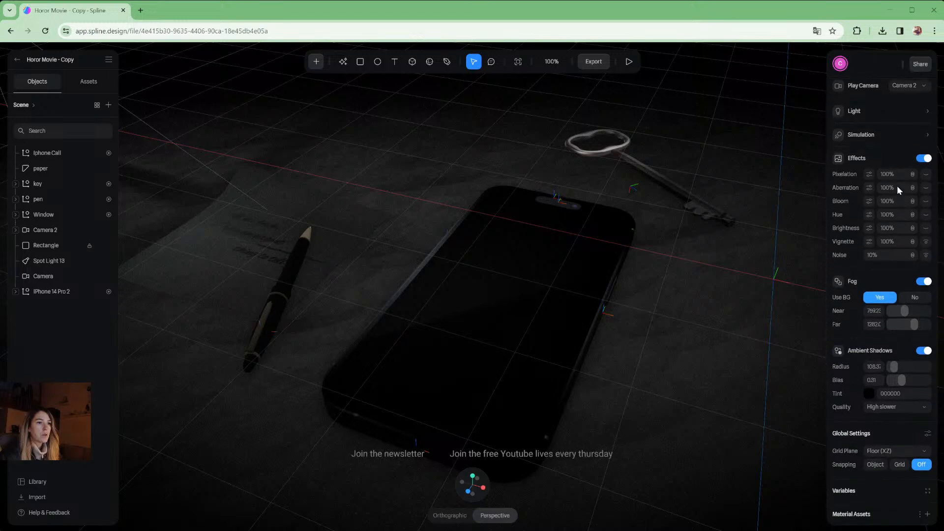
scroll(877, 239, "down", 1)
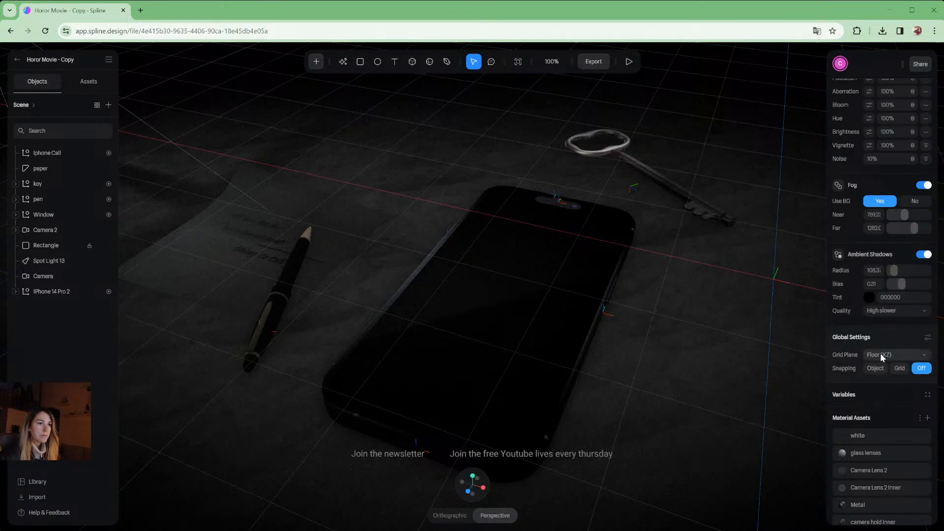
left_click(894, 354)
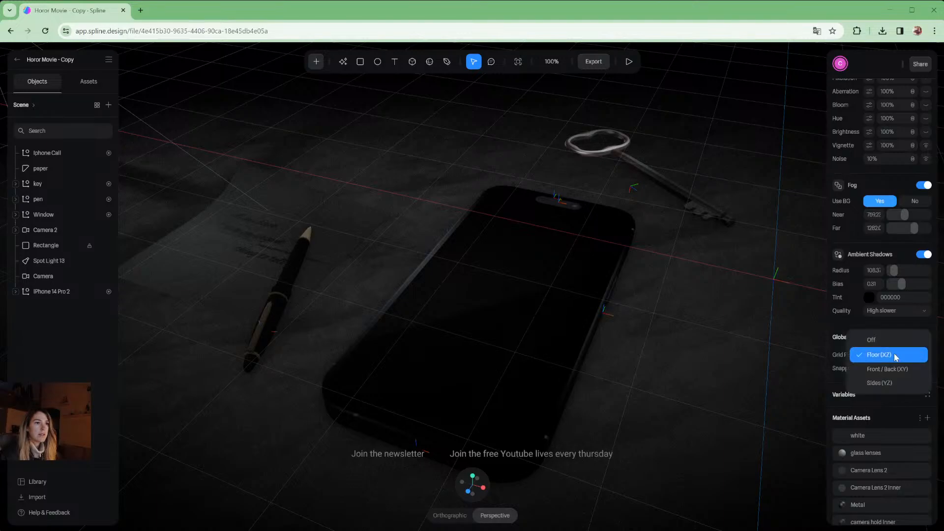
left_click(882, 344)
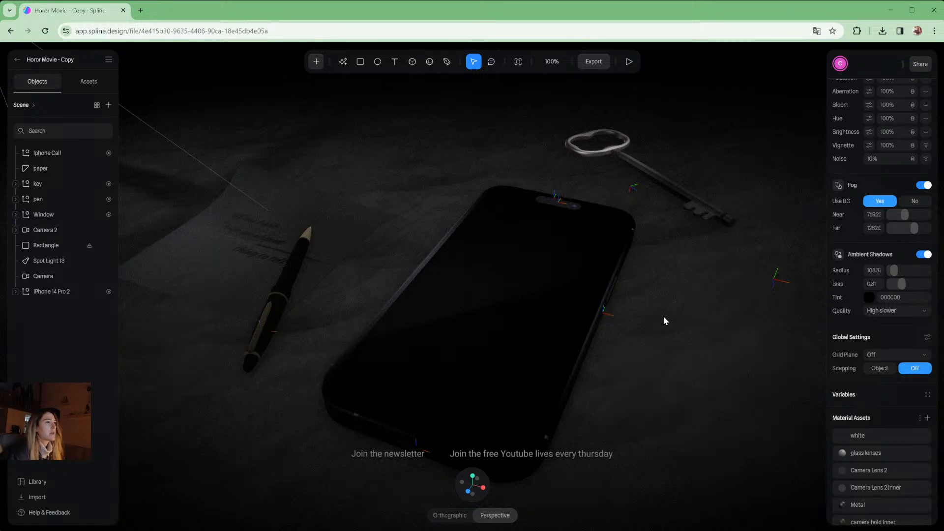
Examine how the fog affects the phone, pen, paper and key when viewed from near and from far away
left_click_drag(663, 318, 605, 276, "alt")
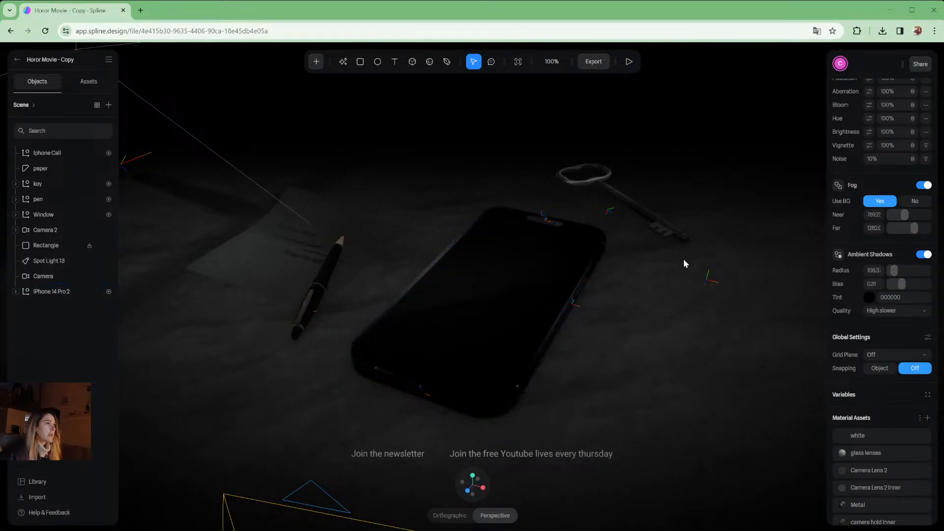
scroll(571, 311, "down", 5)
scroll(575, 315, "up", 5)
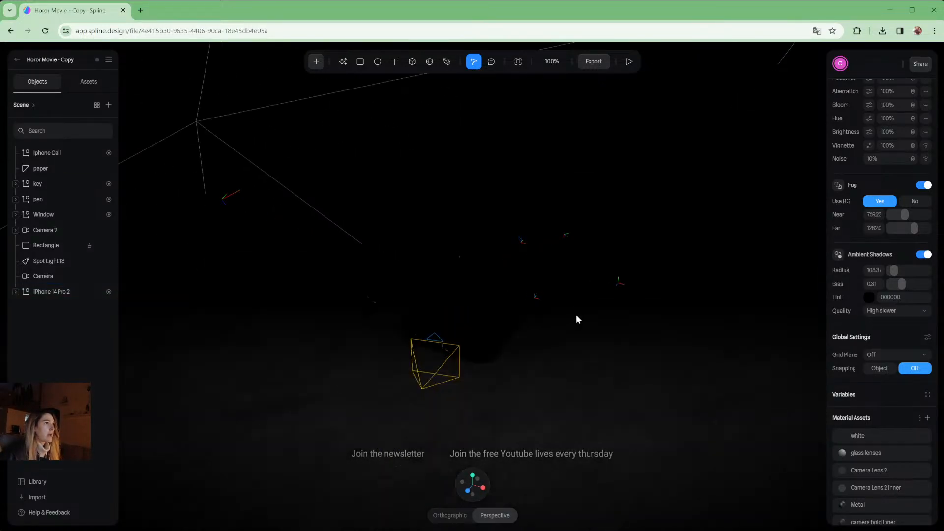
scroll(580, 312, "down", 5)
scroll(581, 315, "up", 5)
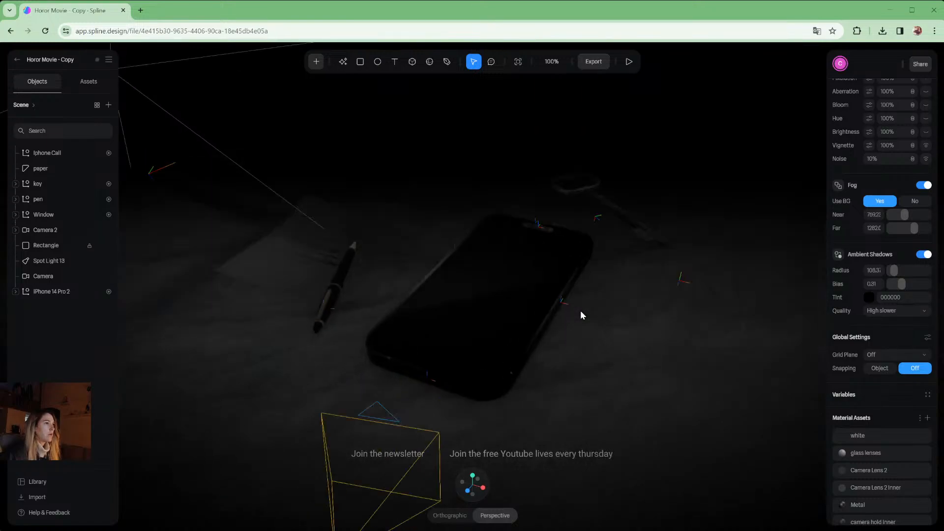
scroll(581, 315, "down", 5)
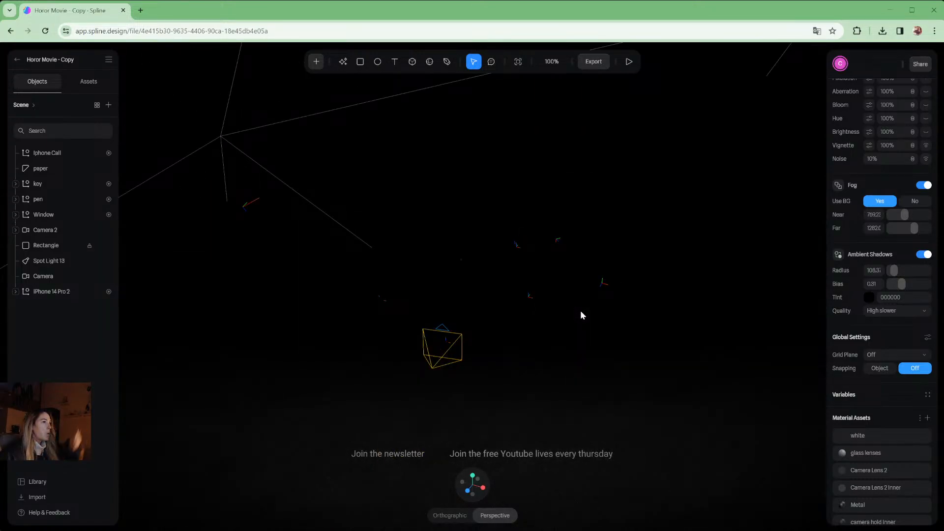
scroll(581, 311, "up", 5)
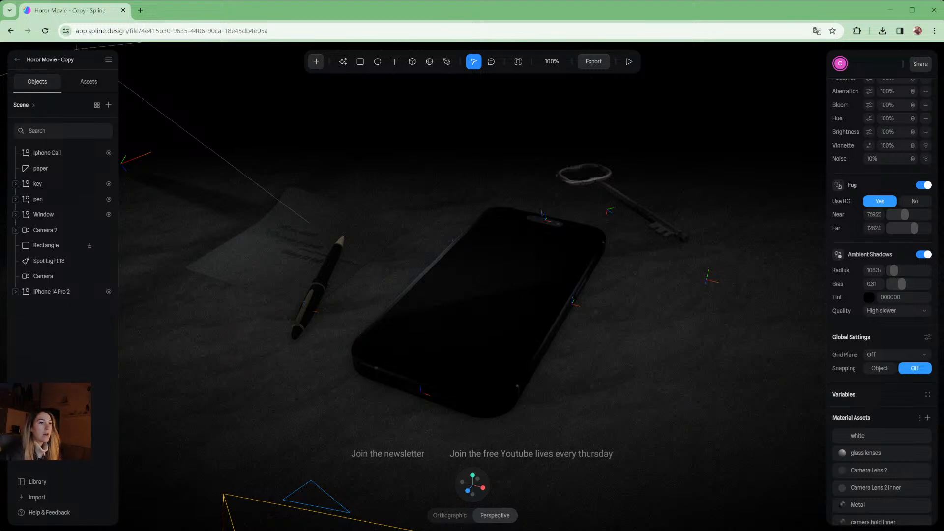
scroll(896, 335, "up", 3)
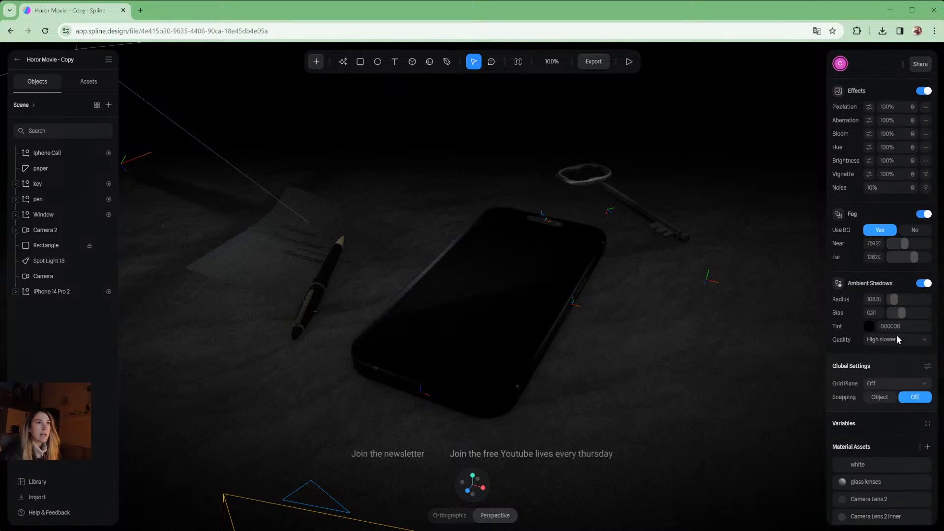
scroll(896, 335, "up", 2)
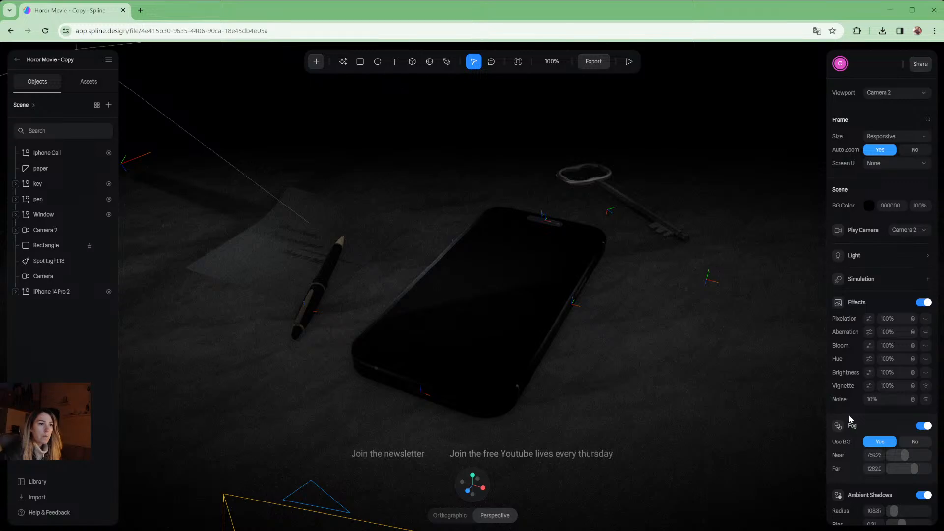
left_click(564, 301)
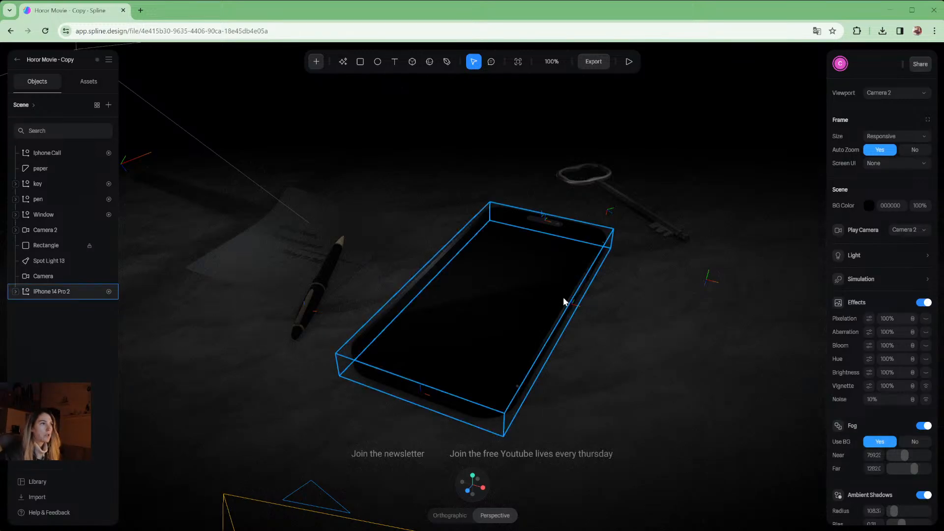
scroll(564, 301, "down", 5)
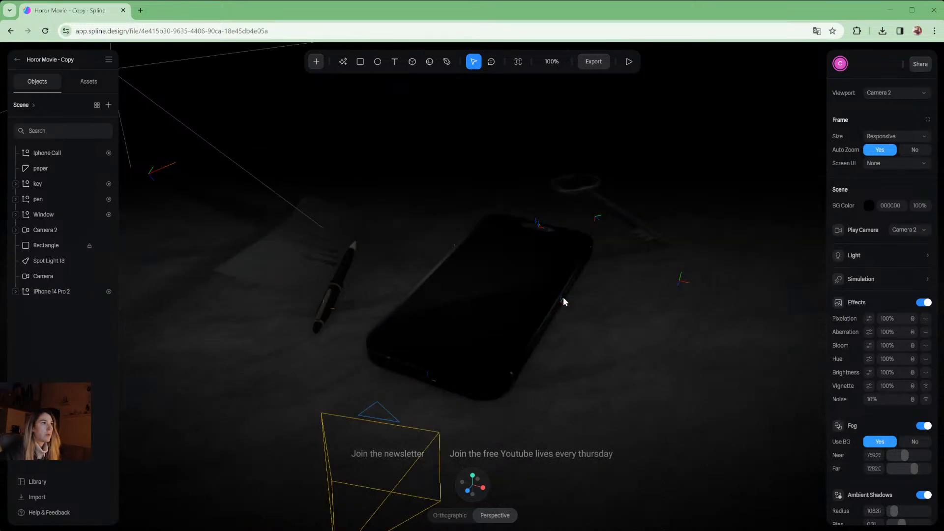
scroll(564, 301, "up", 5)
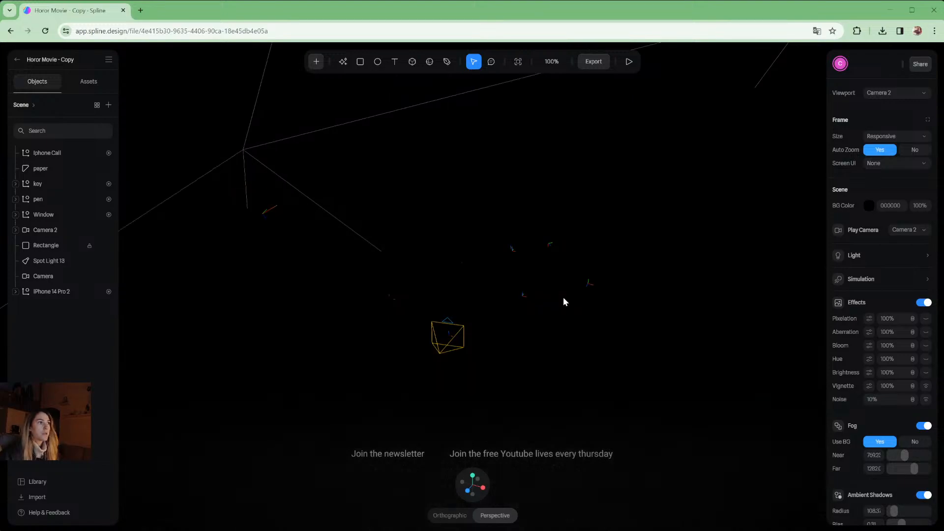
scroll(564, 299, "down", 5)
scroll(564, 299, "up", 5)
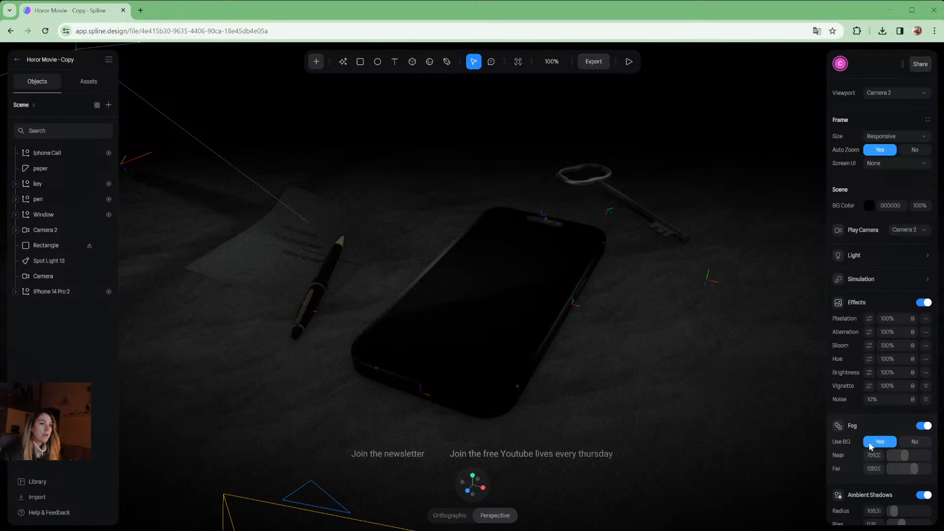
Try a dark grey 221F1F as the scene's background color and return it to black 000000
left_click(869, 205)
left_click_drag(881, 260, 835, 312)
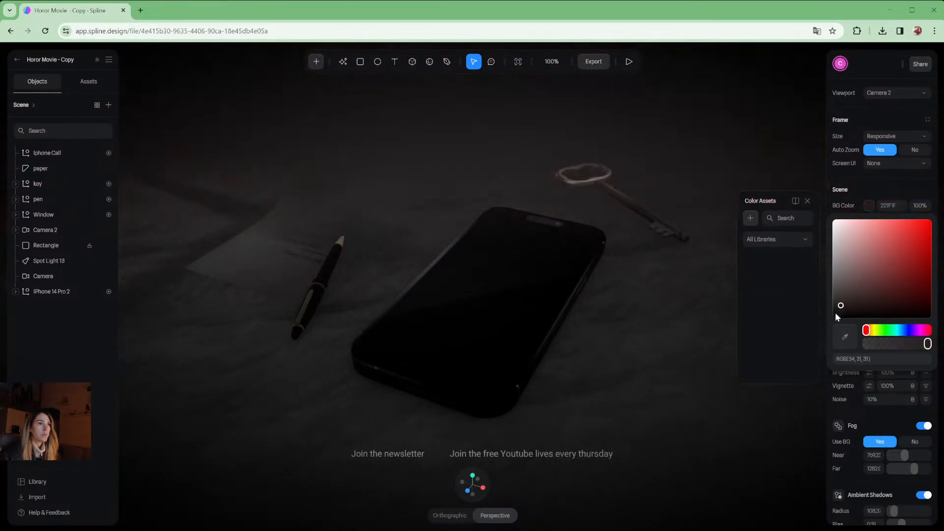
left_click(869, 203)
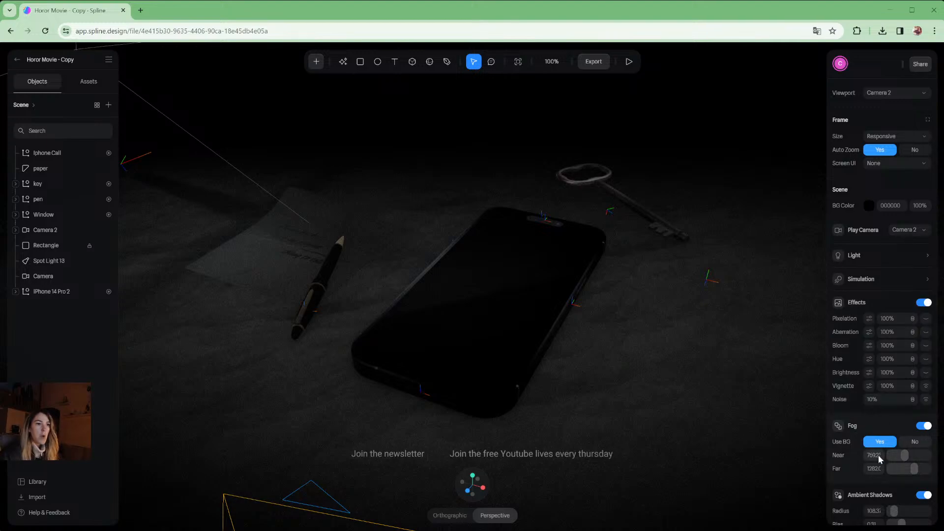
Stop the fog from using the background color and give it its own dark grey color, 454545
left_click(909, 442)
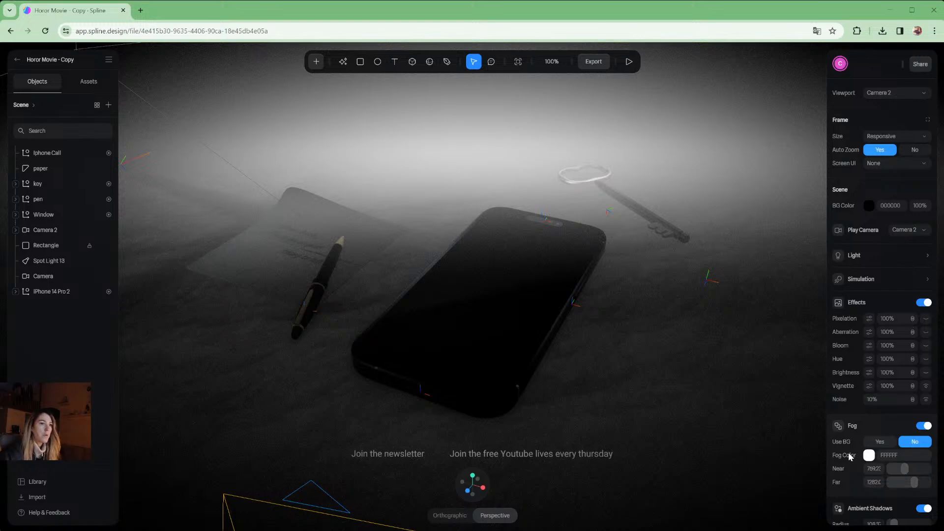
left_click(869, 455)
scroll(866, 464, "down", 2)
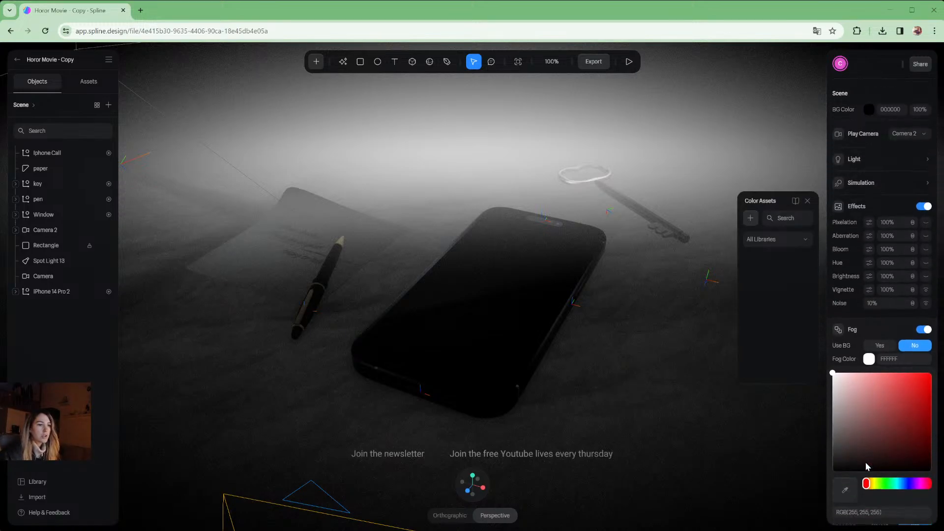
left_click_drag(849, 388, 815, 443)
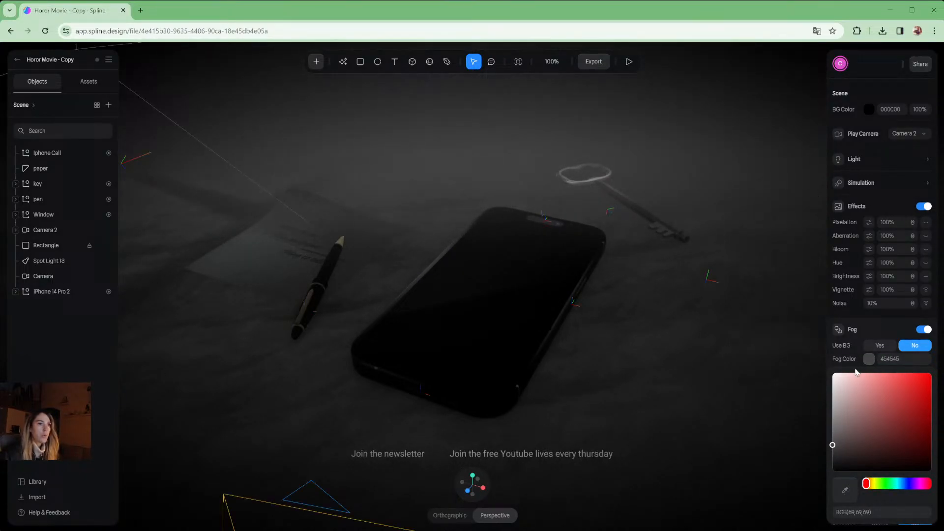
left_click(898, 325)
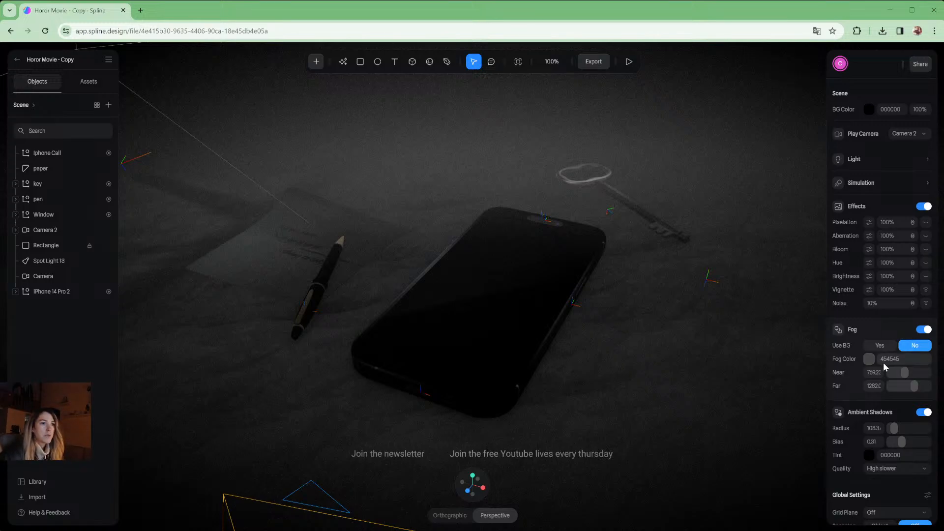
Set the fog color to black 000000 and make the fog use the background color again
left_click(869, 359)
left_click_drag(849, 416, 814, 484)
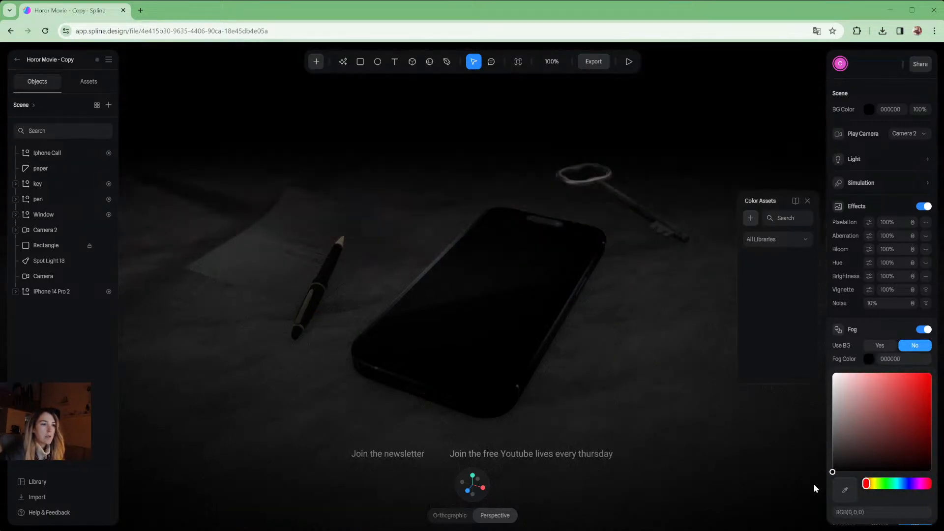
left_click(867, 357)
left_click(874, 346)
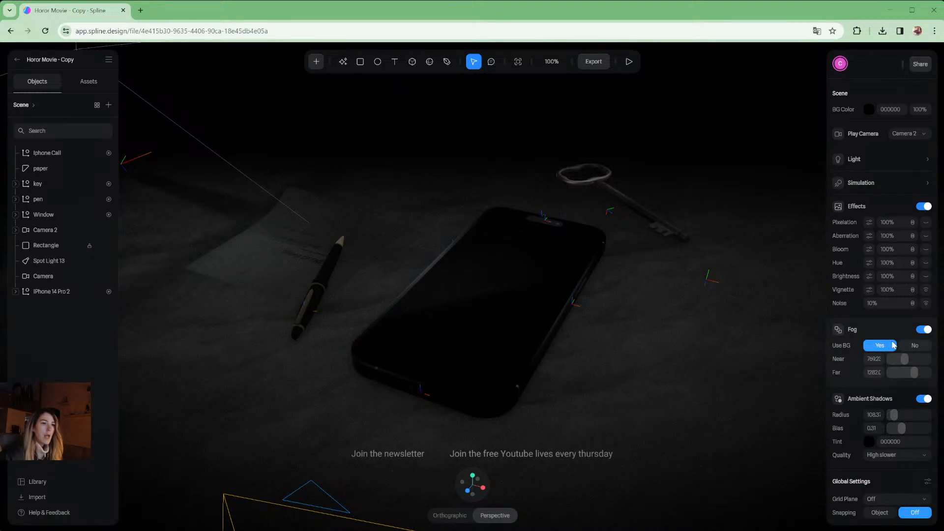
Disable the scene's fog and check the whole floor and objects from a distance
left_click(925, 330)
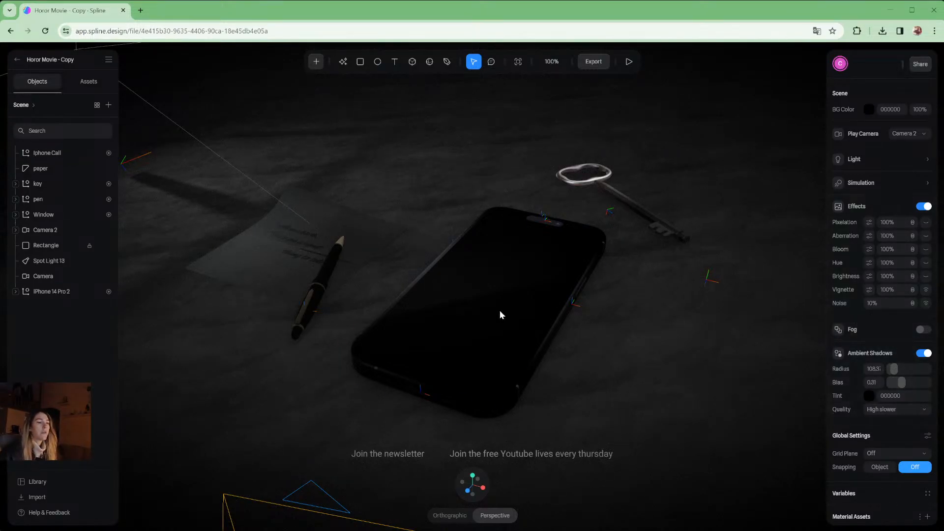
scroll(515, 306, "down", 5)
scroll(515, 308, "down", 5)
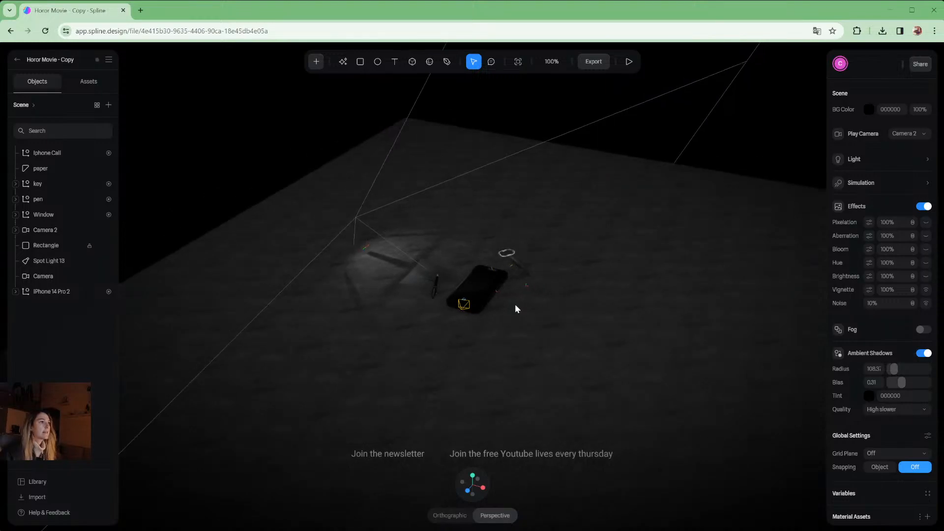
scroll(516, 307, "down", 2)
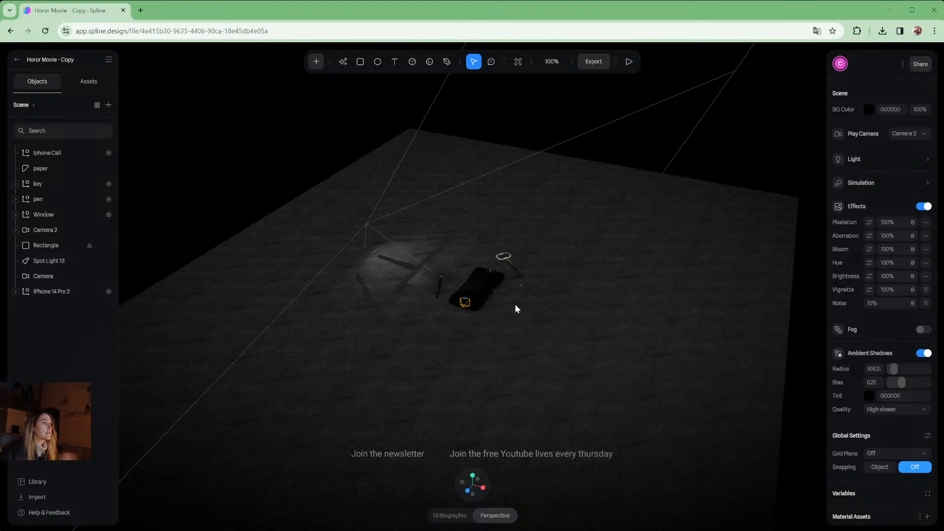
scroll(516, 304, "up", 10)
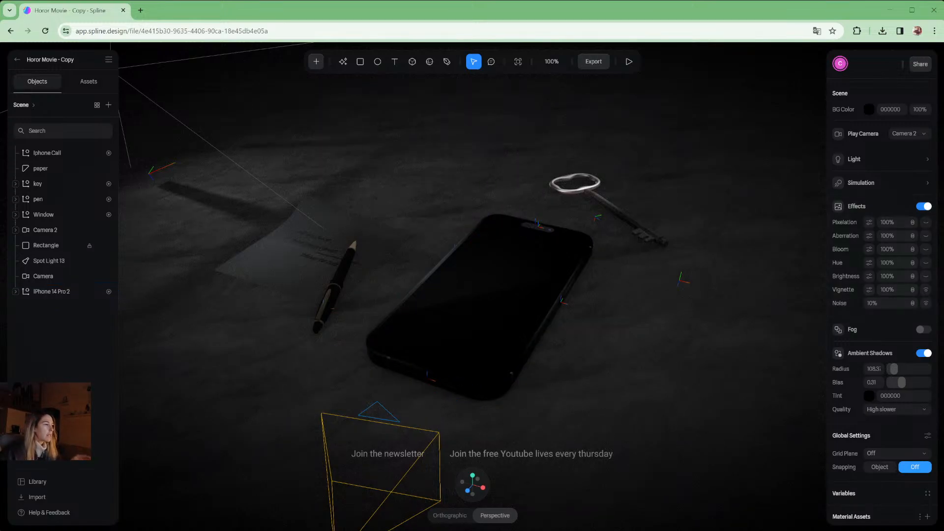
Adjust the vignette effect to darkness 1 and offset 0.34
left_click(869, 290)
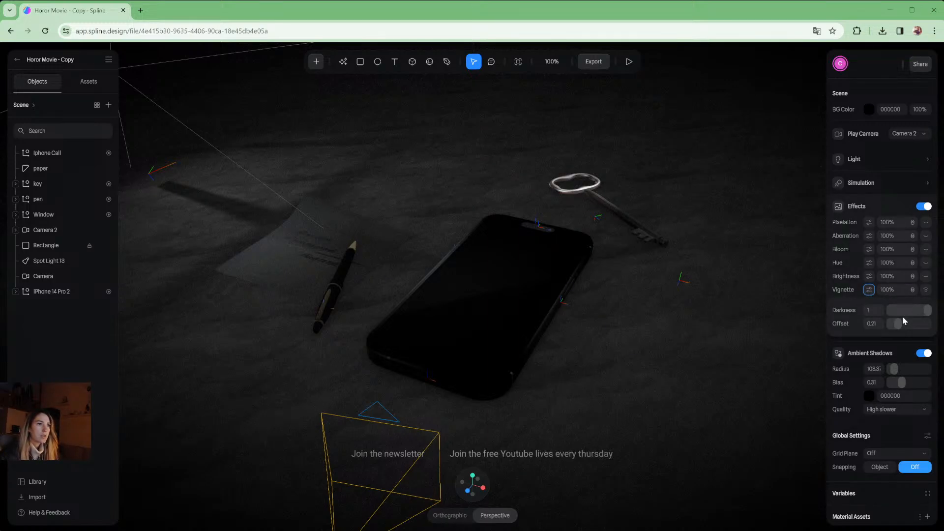
mouse_move(923, 309)
left_mouse_down()
mouse_move(900, 310)
mouse_move(930, 310)
mouse_move(894, 323)
mouse_move(926, 323)
mouse_move(903, 322)
mouse_move(919, 316)
mouse_move(904, 324)
mouse_move(928, 324)
left_mouse_up()
left_click_drag(916, 324, 928, 324)
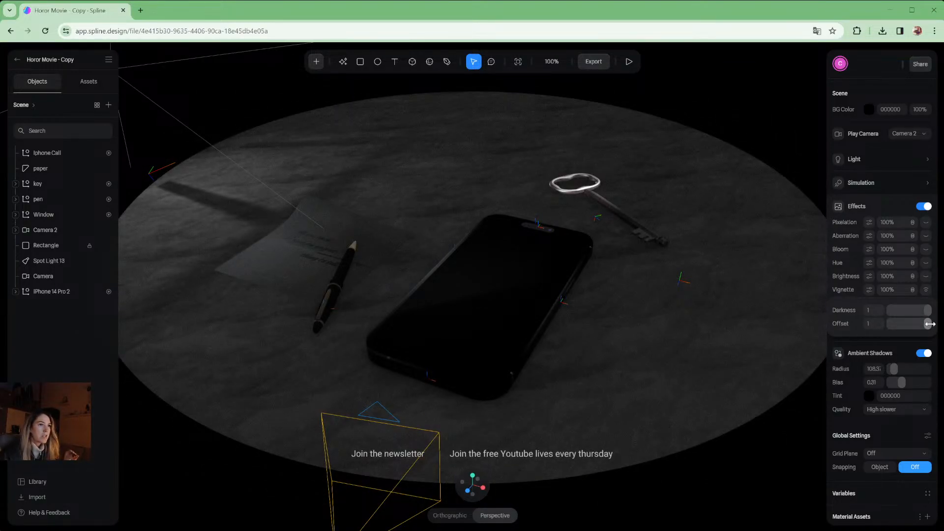
left_click_drag(930, 324, 903, 324)
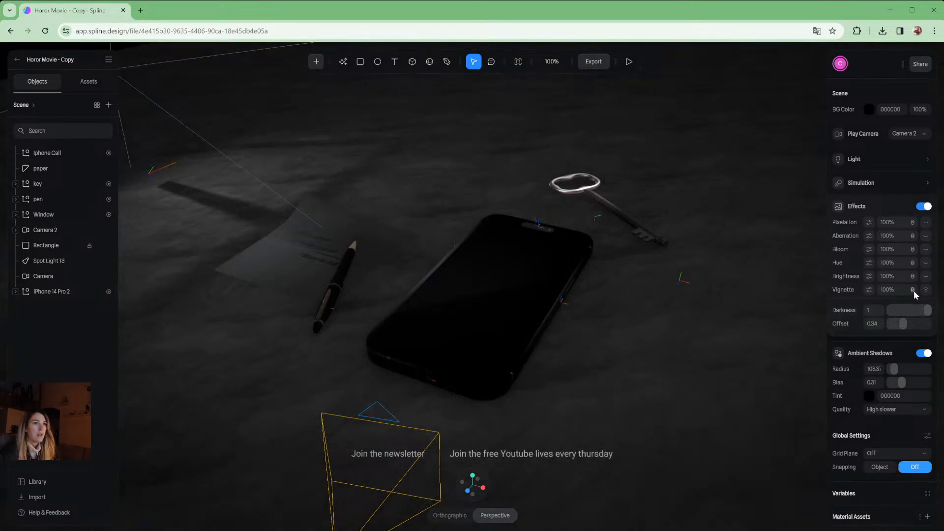
left_click(924, 353)
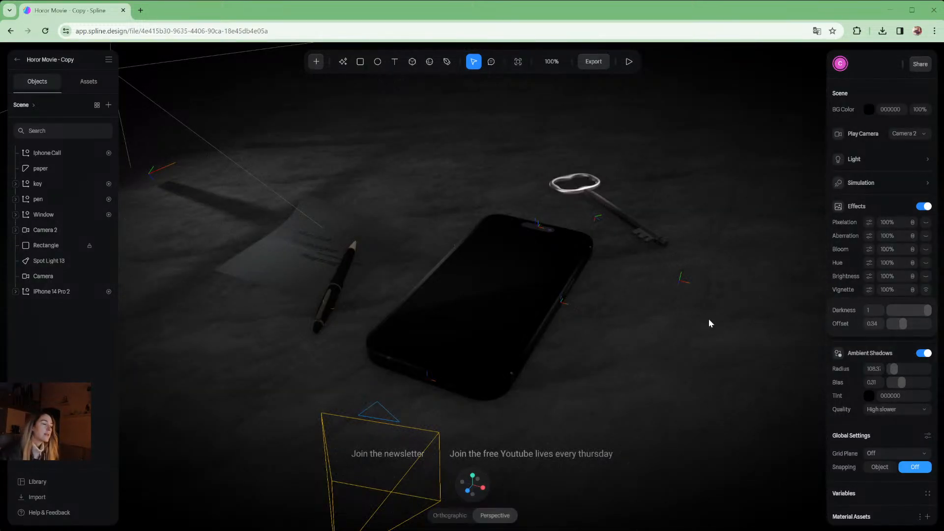
Hide the vignette effect and check the scene without it from far away and close up
left_click(926, 290)
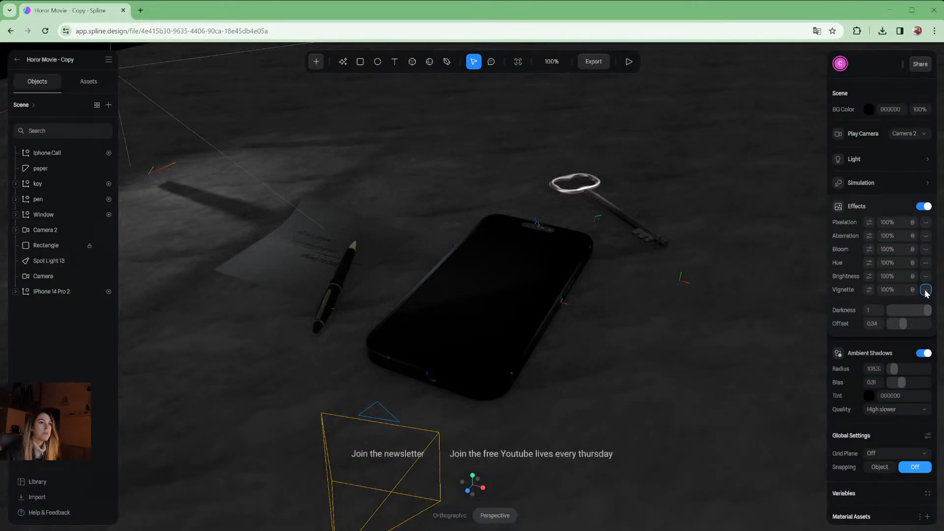
scroll(534, 243, "down", 10)
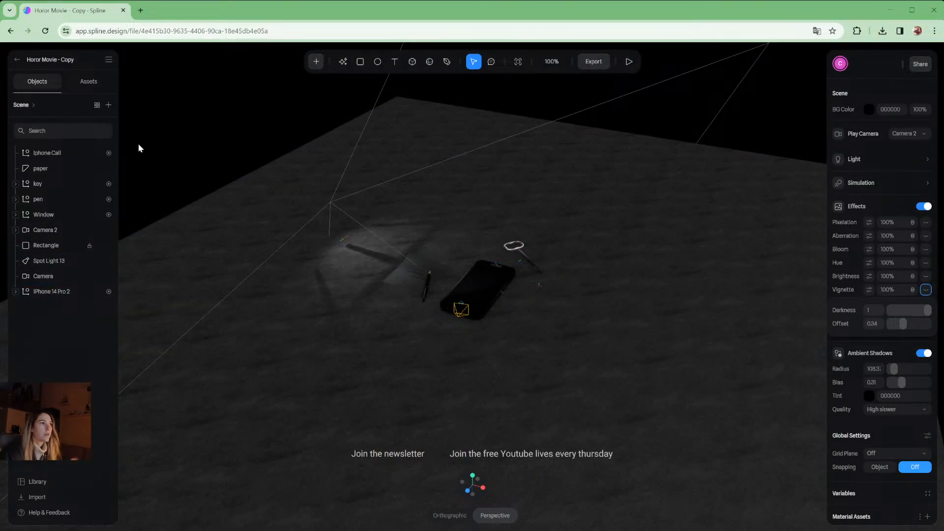
scroll(495, 305, "up", 5)
scroll(488, 282, "up", 3)
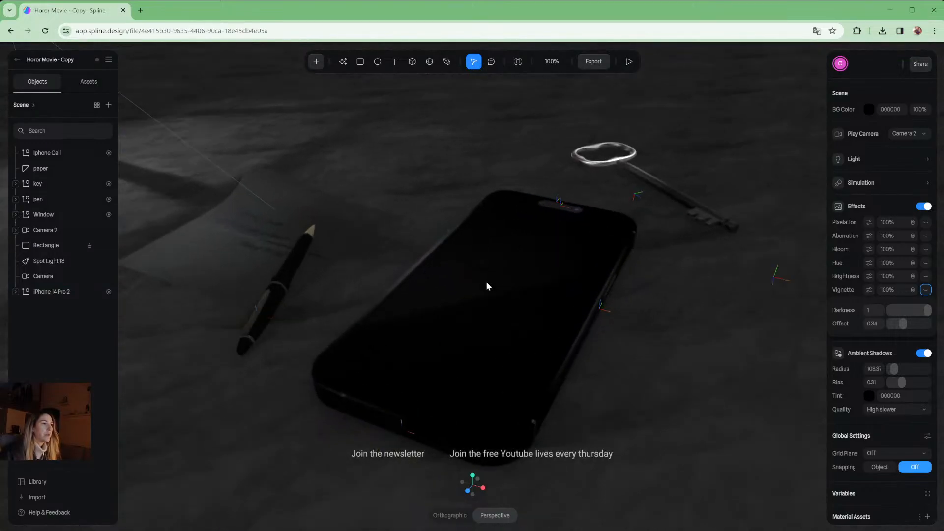
Close the vignette's detailed settings and hide the noise effect of the scene
left_click(869, 290)
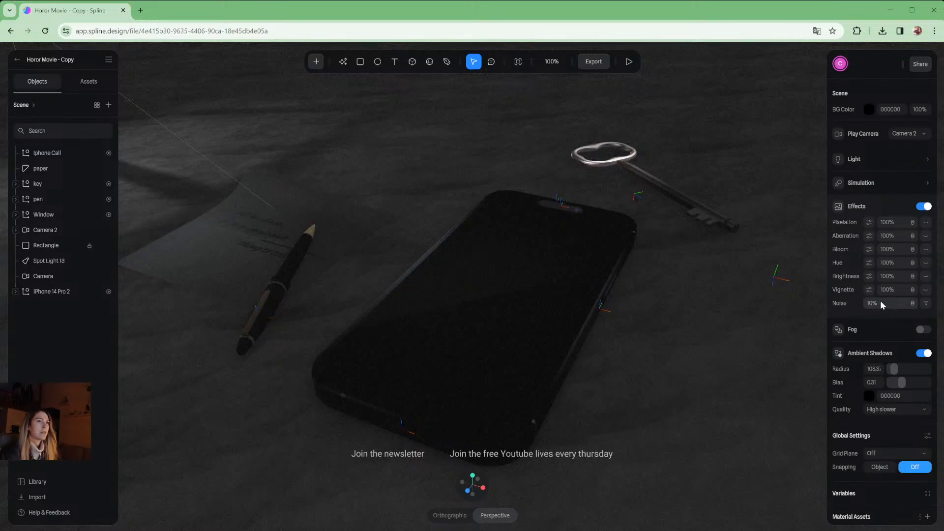
left_click(926, 306)
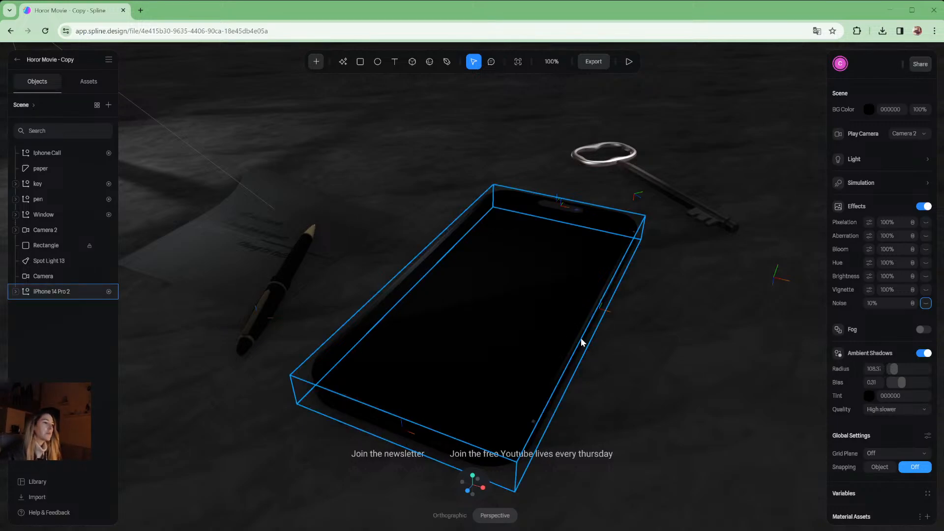
mouse_move(586, 337)
middle_mouse_down()
mouse_move(598, 324)
mouse_move(581, 330)
middle_mouse_up()
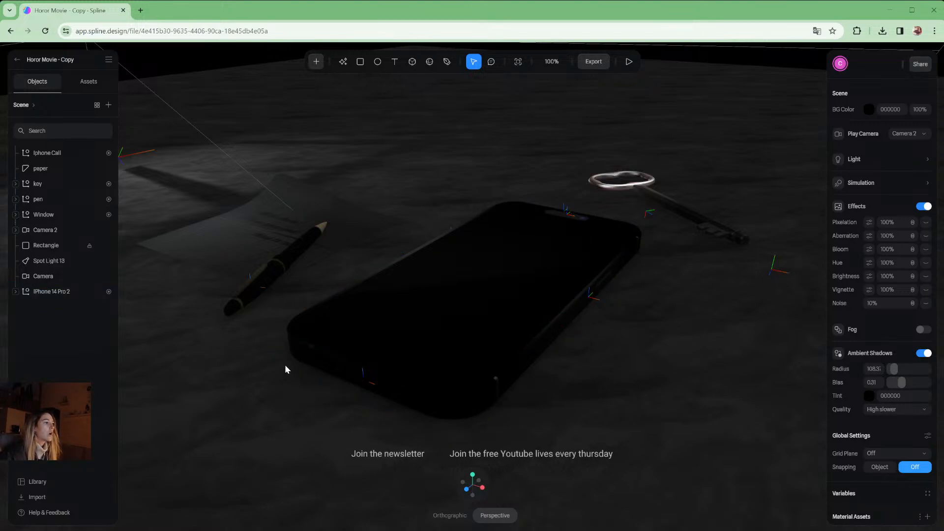
Compare the scene with and without ambient shadows several times and leave ambient shadows disabled
left_click(924, 354)
left_click(924, 354)
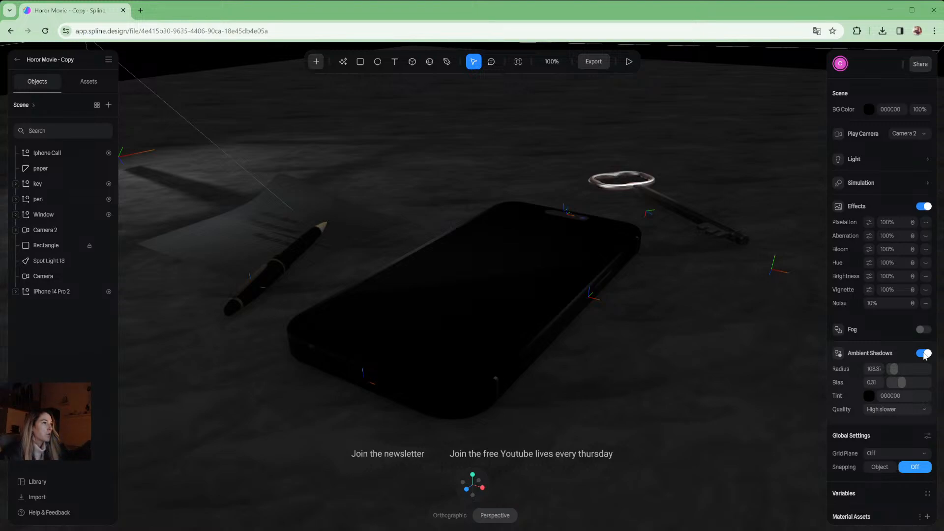
left_click(924, 354)
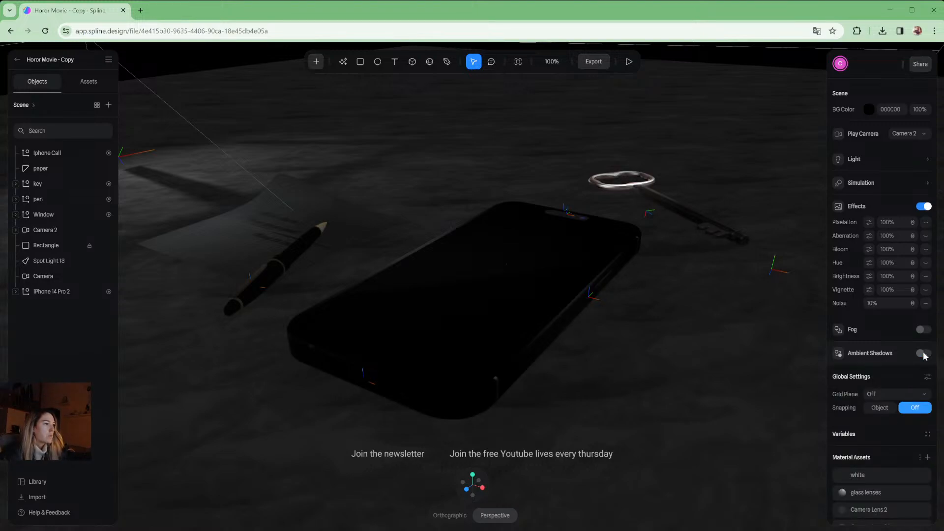
left_click(924, 353)
left_click(924, 354)
left_click(924, 354)
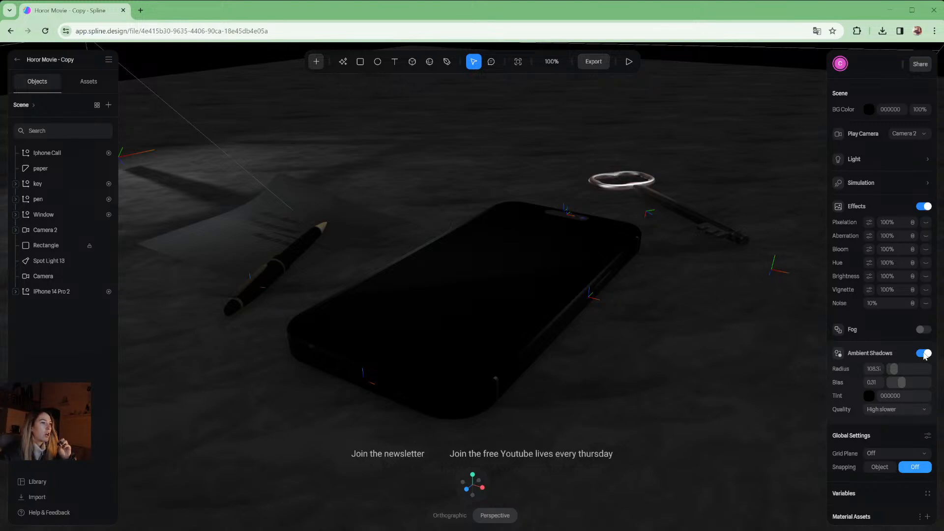
left_click(924, 354)
left_click(924, 354)
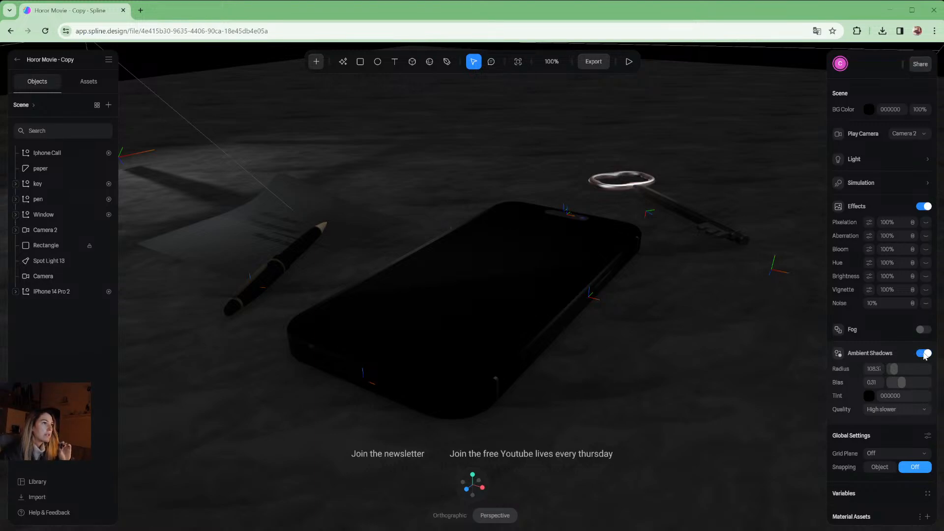
left_click(925, 354)
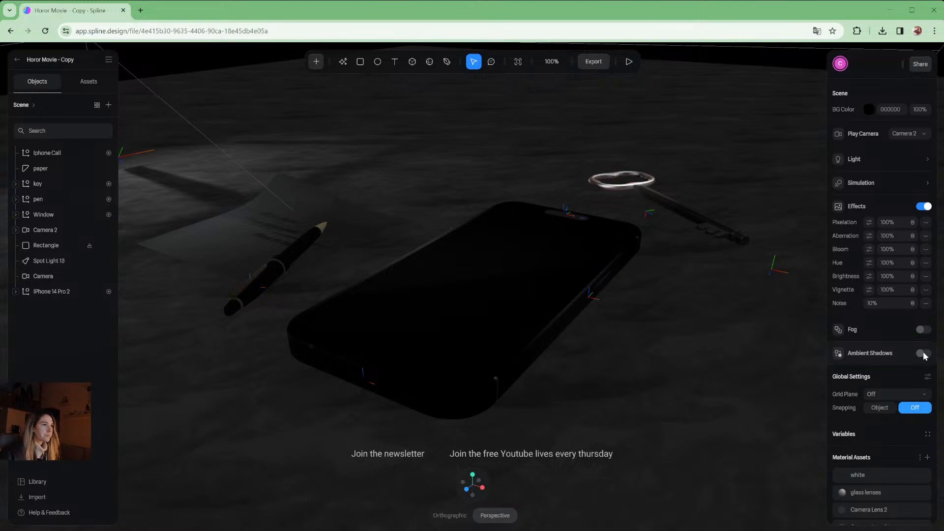
left_click(924, 353)
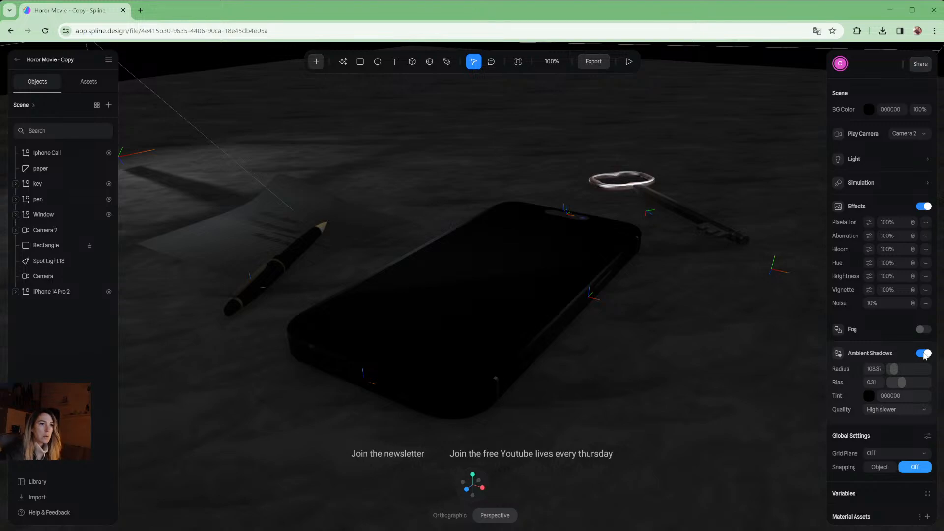
left_click(925, 353)
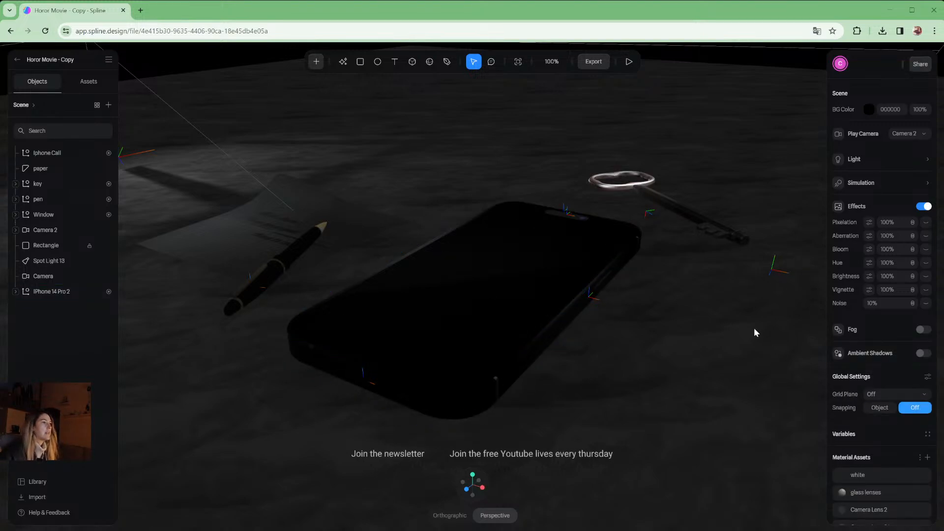
Examine the light and cast shadows around the phone, paper, pen and key from several angles and distances
mouse_move(723, 310)
middle_mouse_down()
mouse_move(721, 336)
mouse_move(721, 323)
middle_mouse_up()
scroll(721, 322, "down", 5)
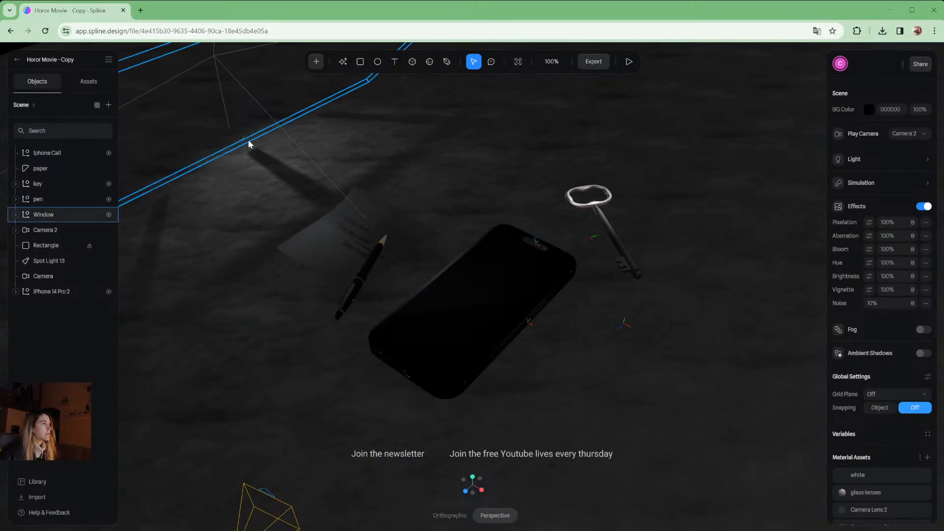
middle_click_drag(357, 174, 527, 171)
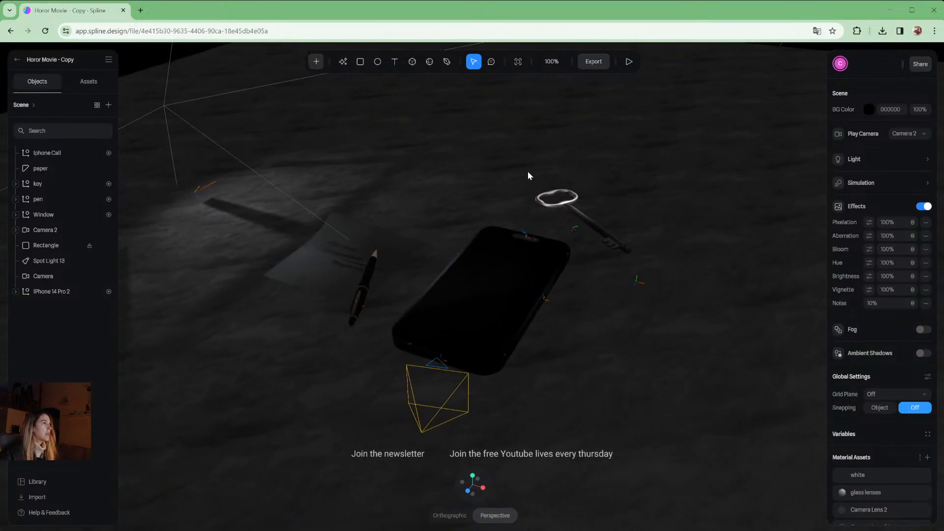
middle_click_drag(305, 207, 335, 230)
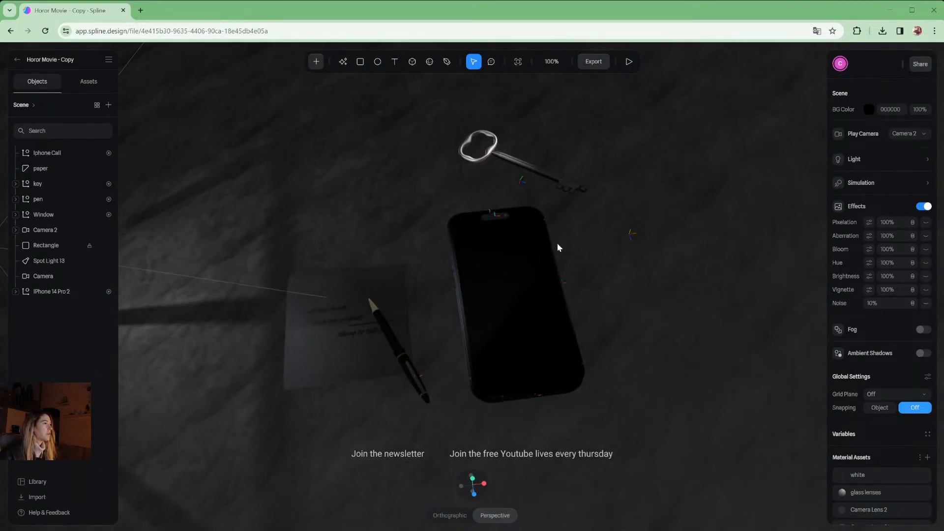
middle_click_drag(557, 243, 539, 231)
middle_click_drag(411, 280, 409, 194)
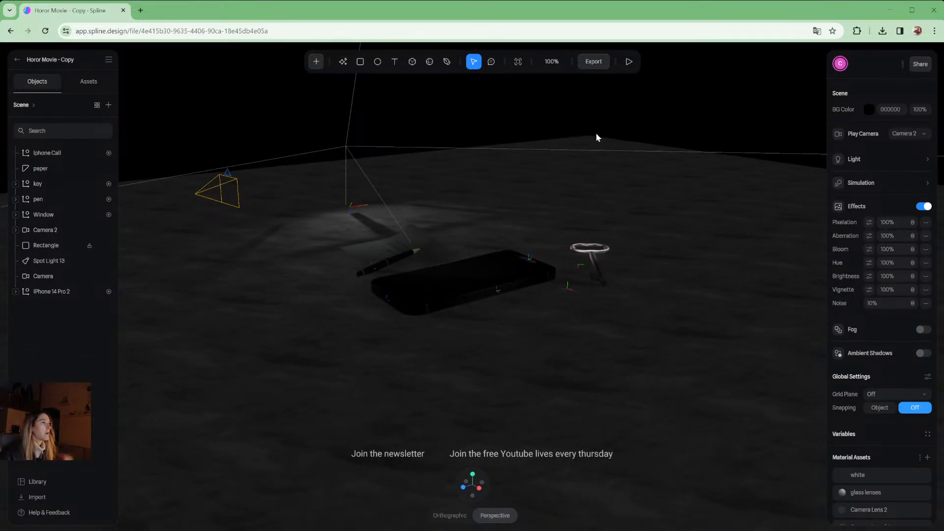
middle_click_drag(532, 141, 548, 294)
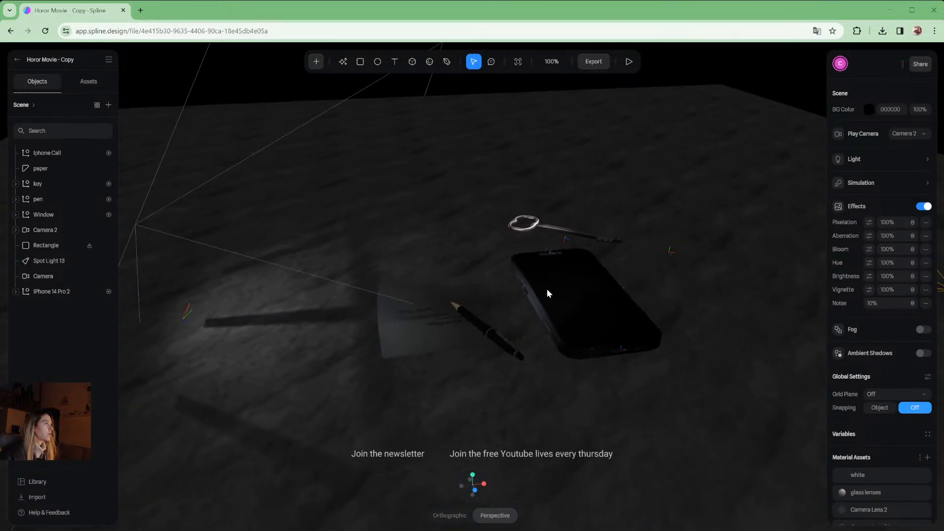
Select Spot Light 13 and shift its position slightly beside the window to show how it casts the shadows
left_click(63, 261)
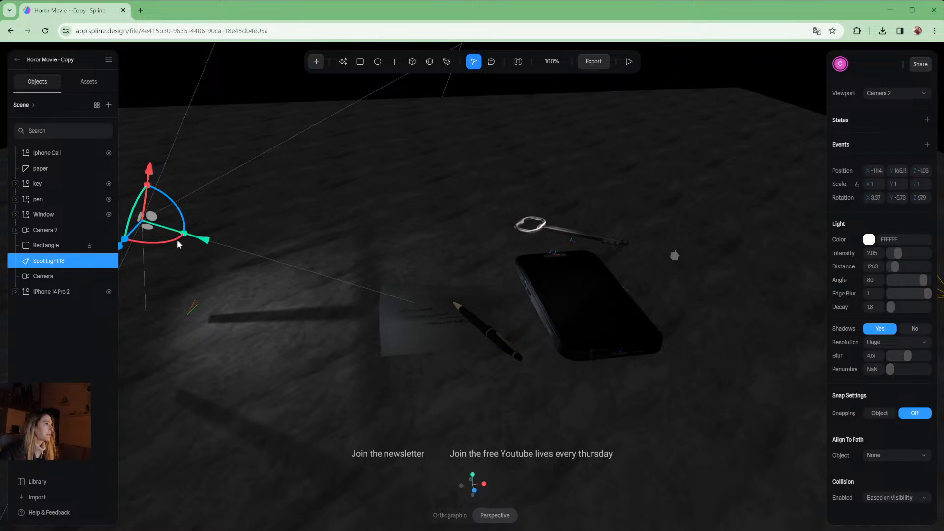
middle_click_drag(178, 244, 315, 247)
left_click_drag(152, 255, 228, 294)
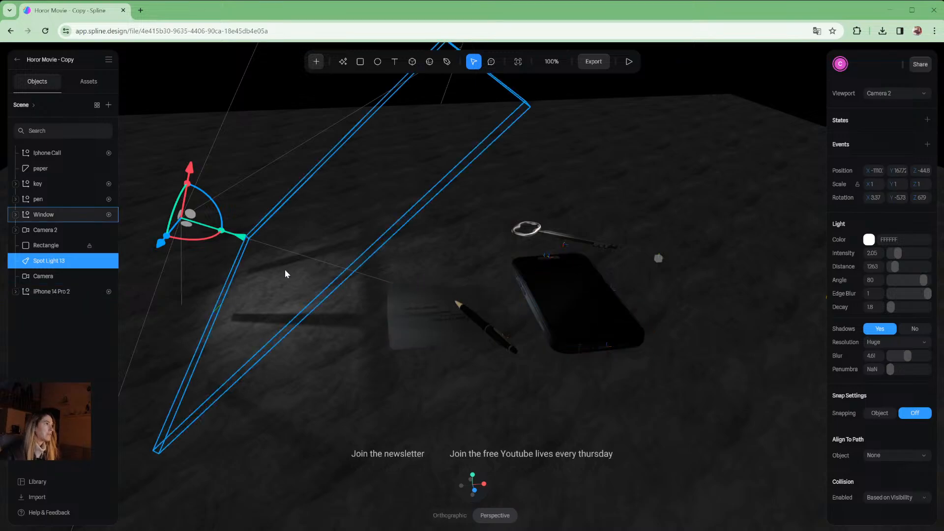
Reveal the Window's frame by setting its white material's color opacity to 100, and hide it again with opacity 0
left_click(311, 259)
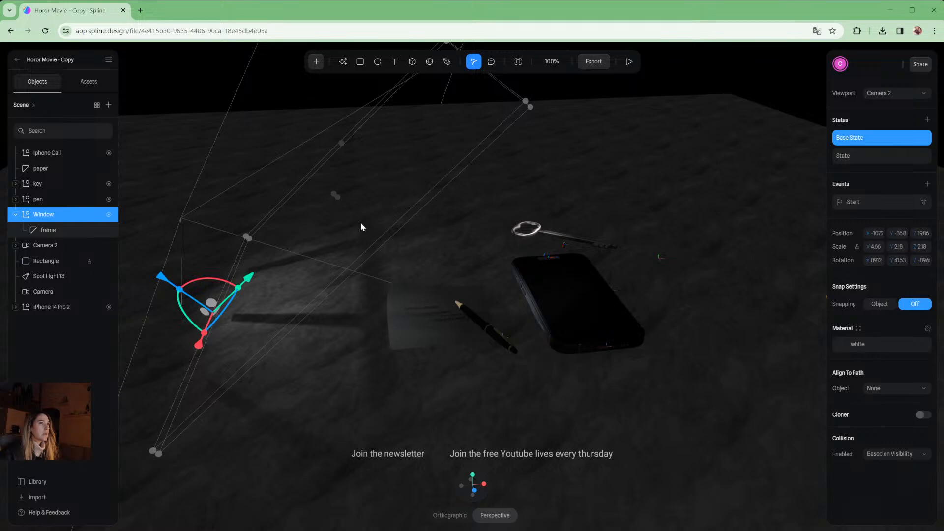
left_click(852, 344)
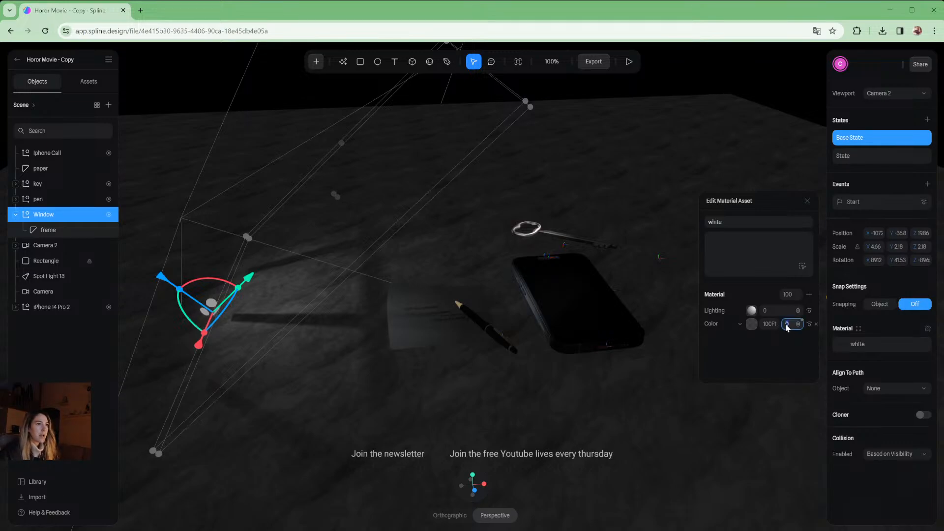
left_click_drag(786, 325, 874, 324)
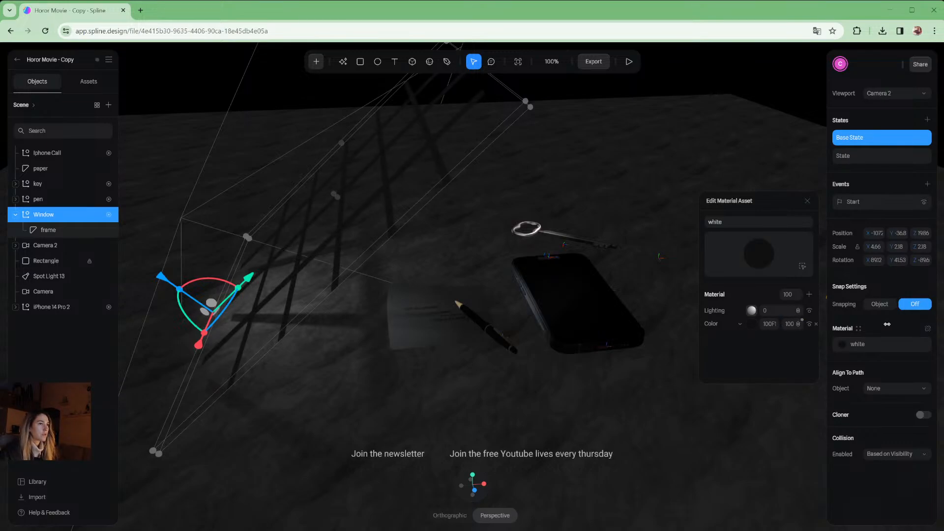
mouse_move(362, 207)
middle_mouse_down()
mouse_move(302, 193)
mouse_move(364, 202)
middle_mouse_up()
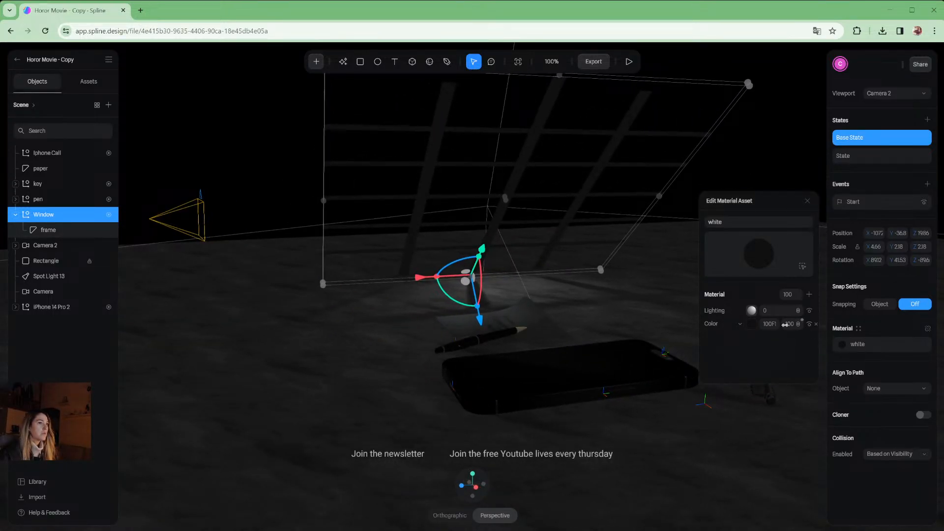
left_click_drag(785, 325, 707, 325)
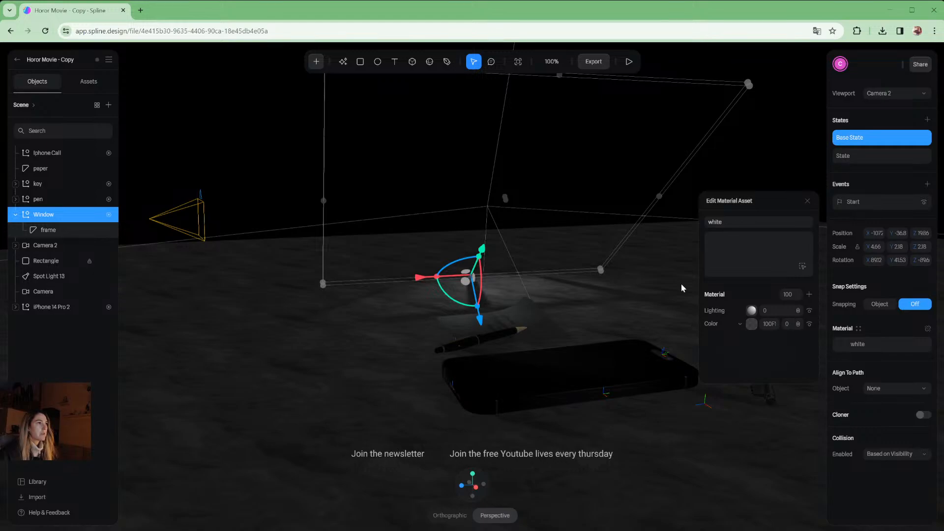
middle_click_drag(697, 179, 730, 226)
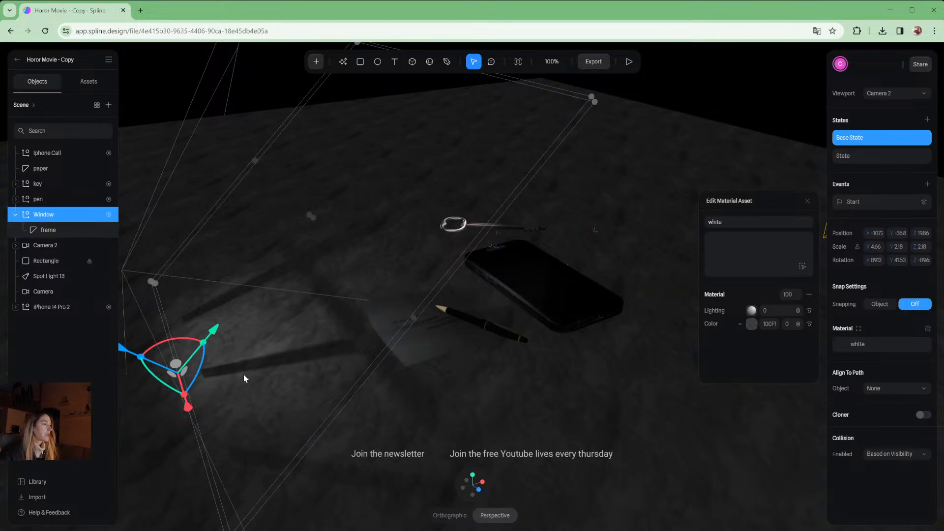
left_click_drag(330, 354, 301, 355, "alt")
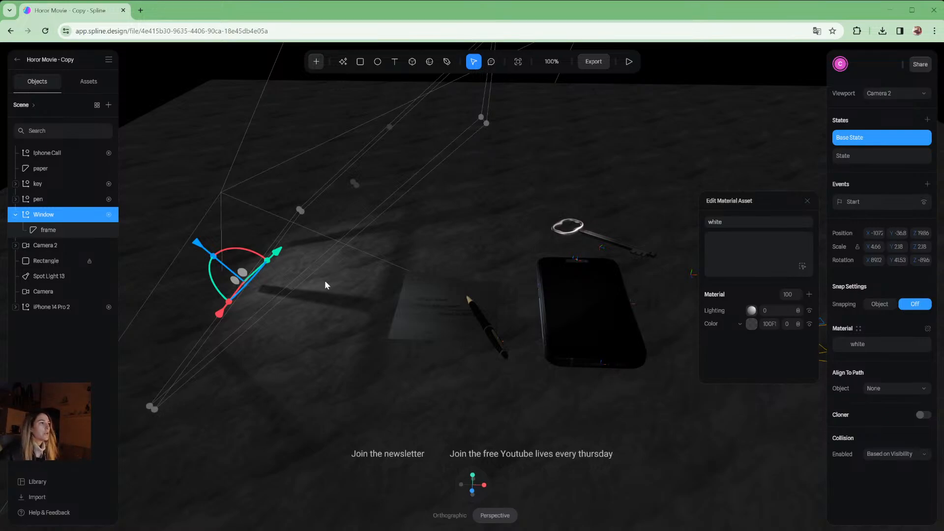
Search the object library for "window", add the Window 03 model to the scene and close the library
left_click(34, 481)
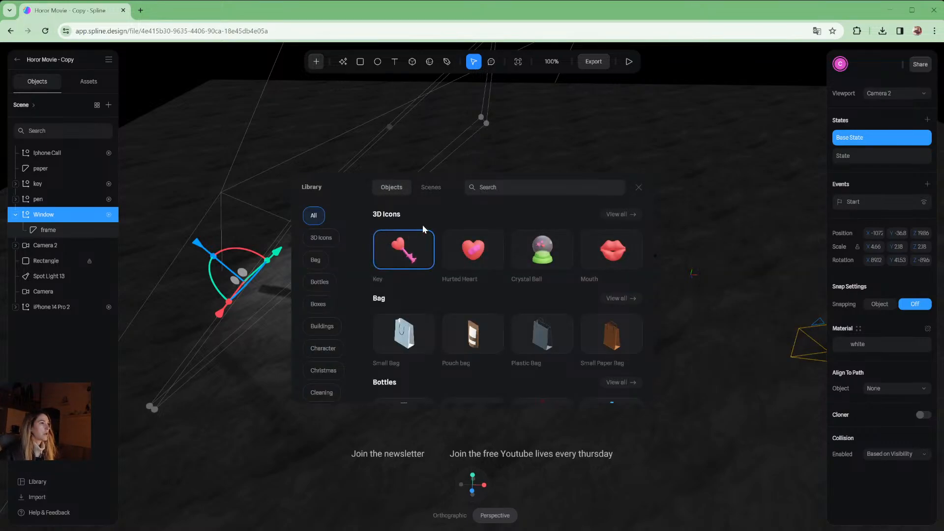
left_click(554, 186)
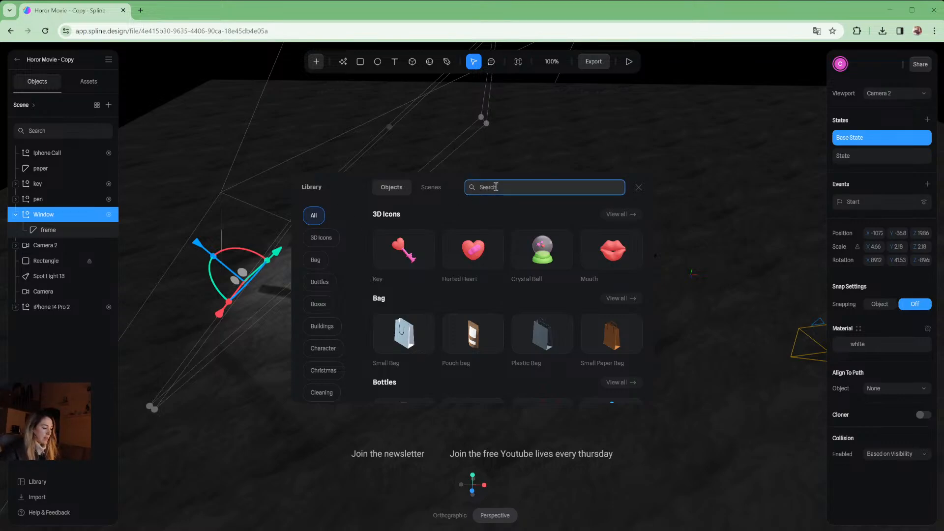
type("window")
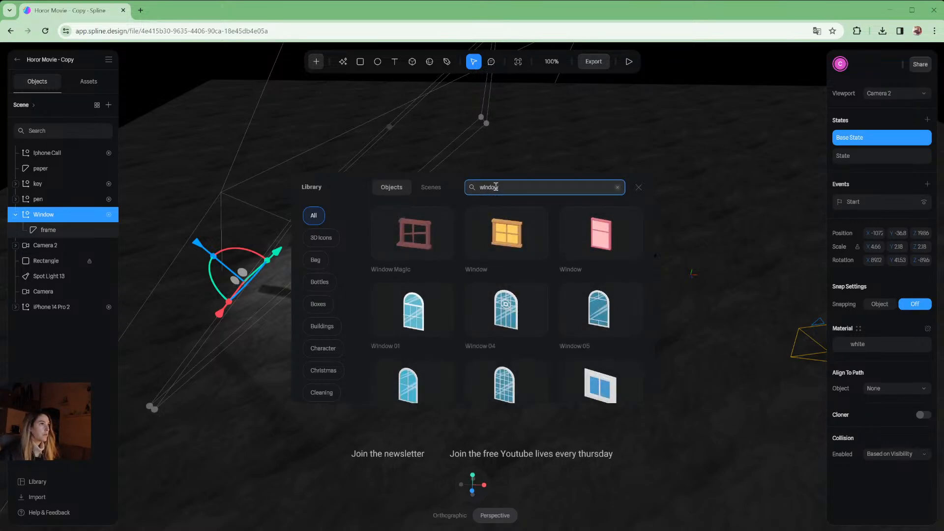
scroll(527, 332, "down", 5)
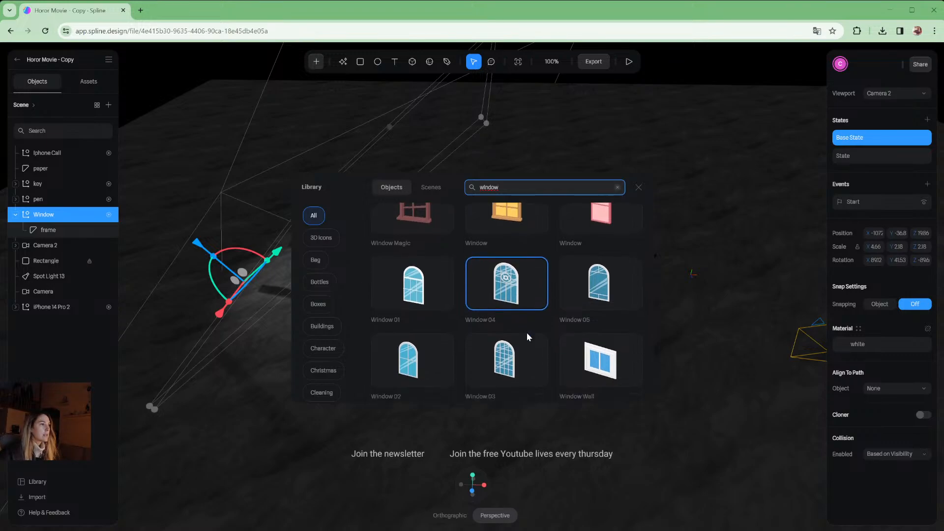
scroll(527, 332, "up", 3)
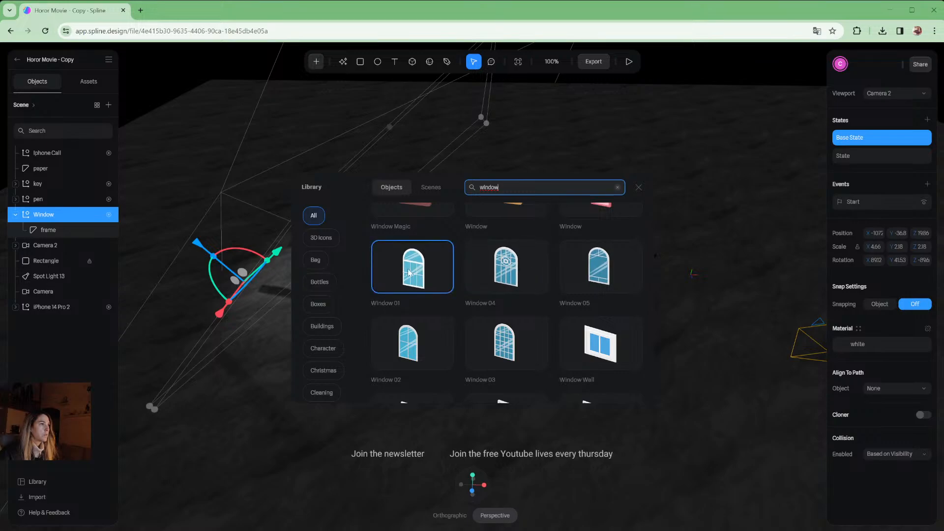
left_click(516, 351)
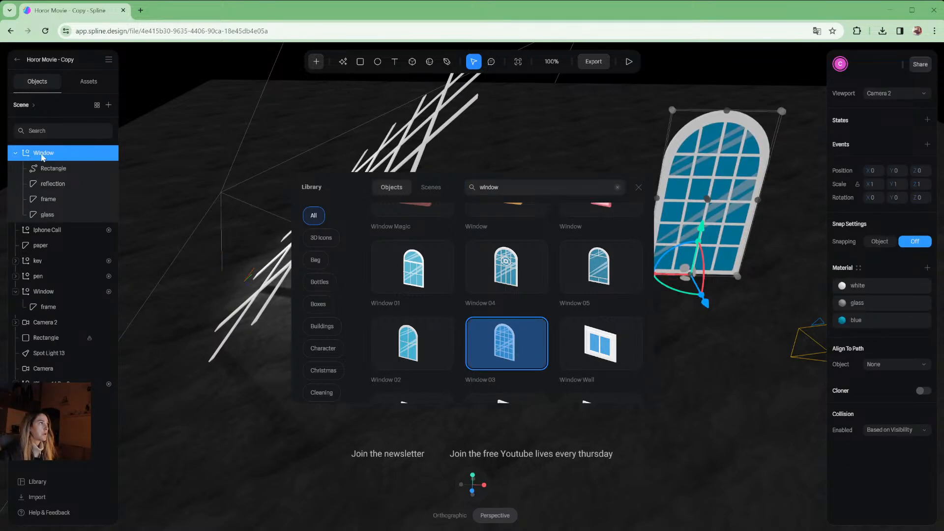
left_click(639, 187)
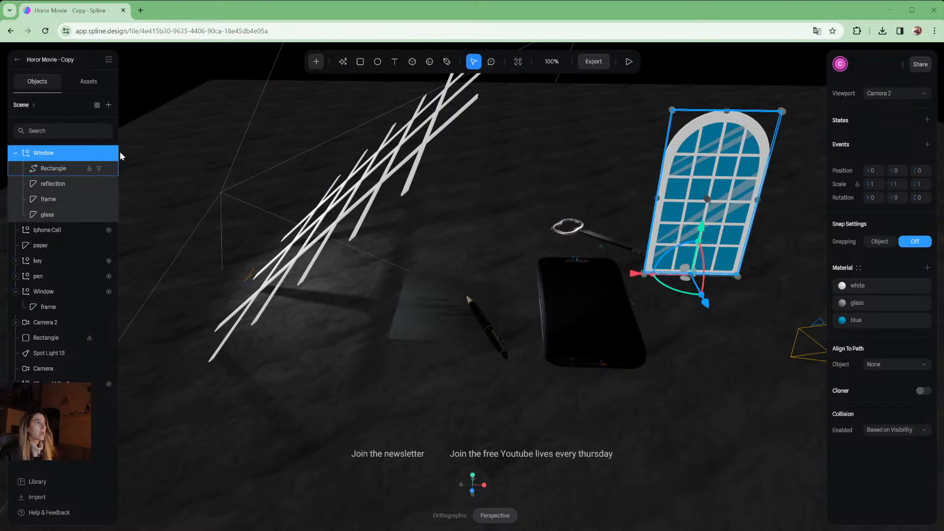
left_click(37, 481)
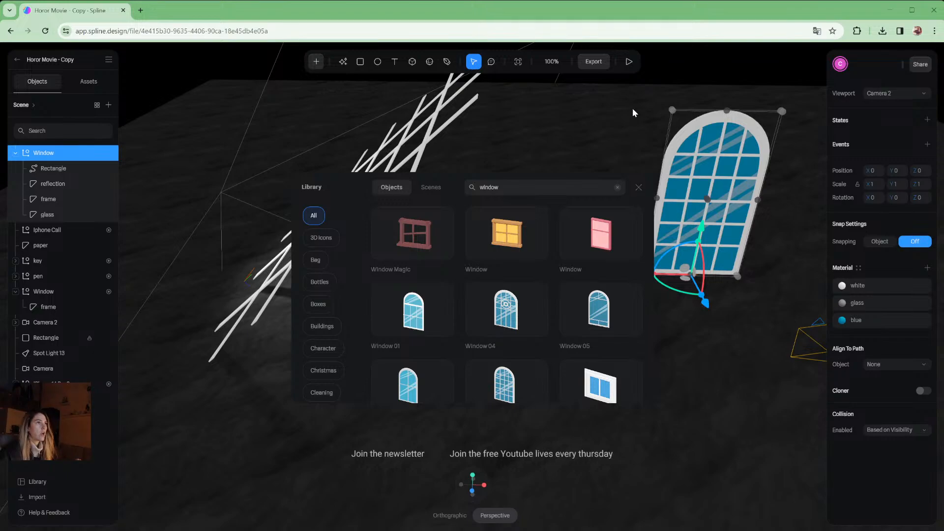
key("Escape")
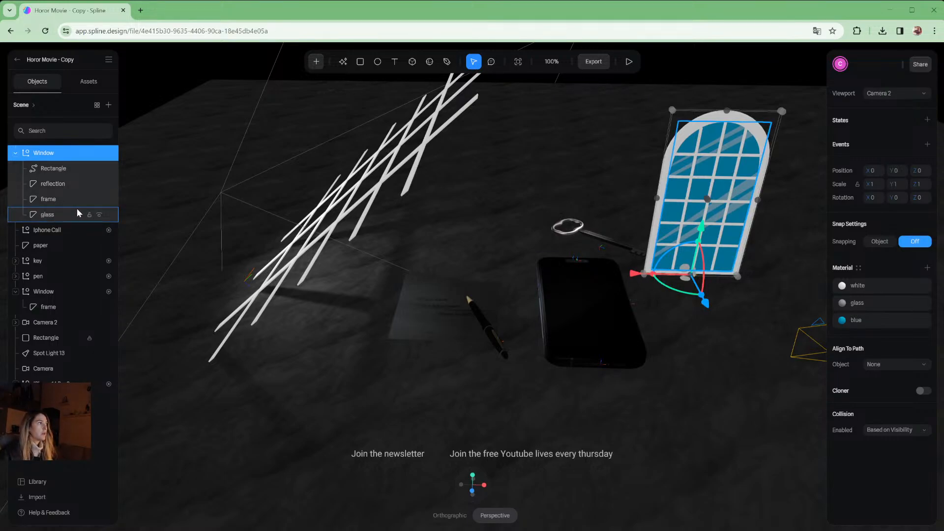
Select the glass part of the newly added window, hide it and show it again
left_click(54, 216)
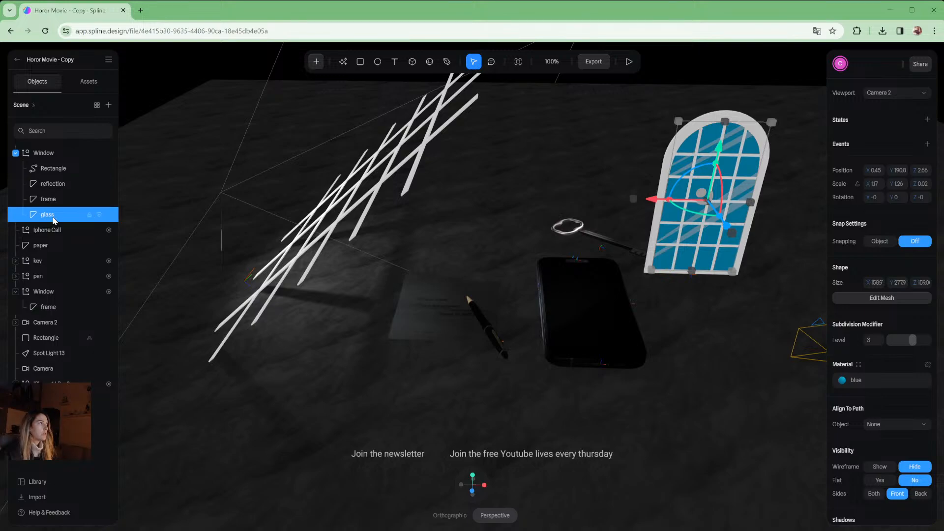
left_click(98, 217)
left_click(99, 216)
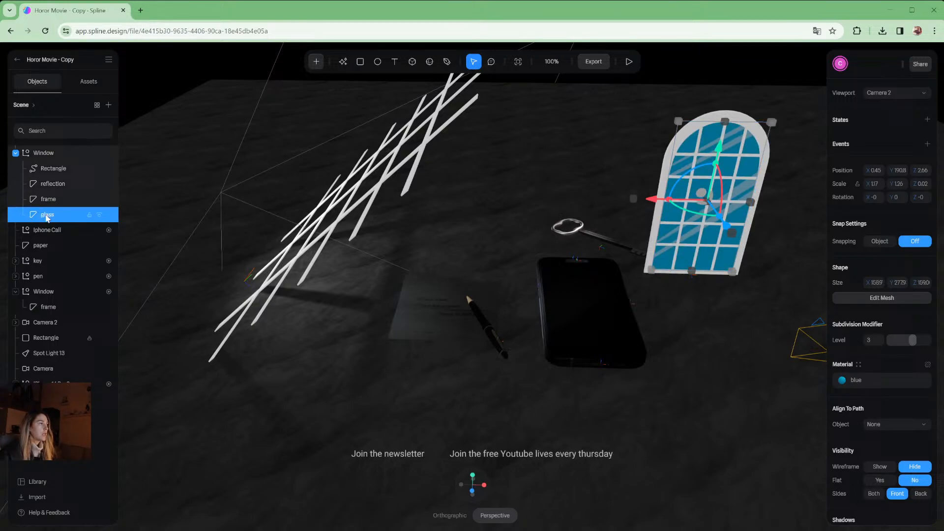
Toggle the visibility of the new window's glass and frame parts to identify its grille
left_click(100, 212)
left_click(100, 213)
left_click(99, 200)
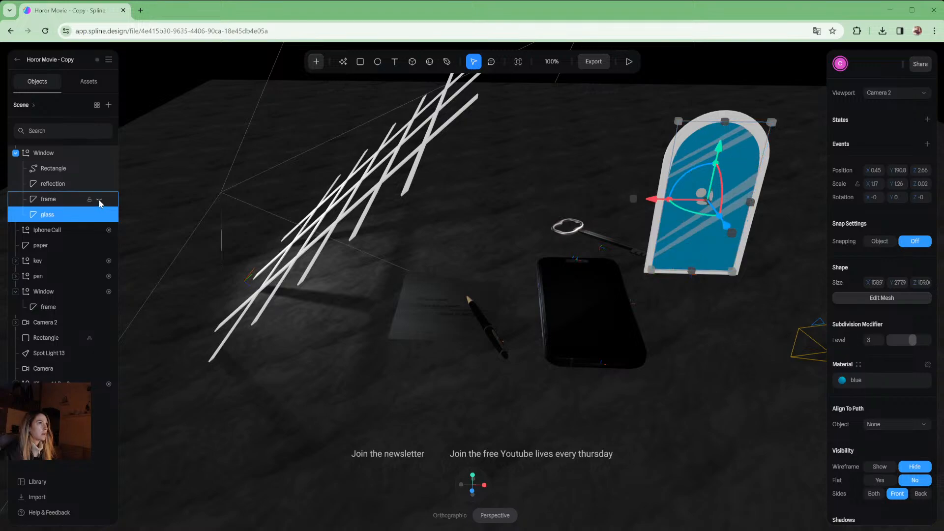
left_click(99, 200)
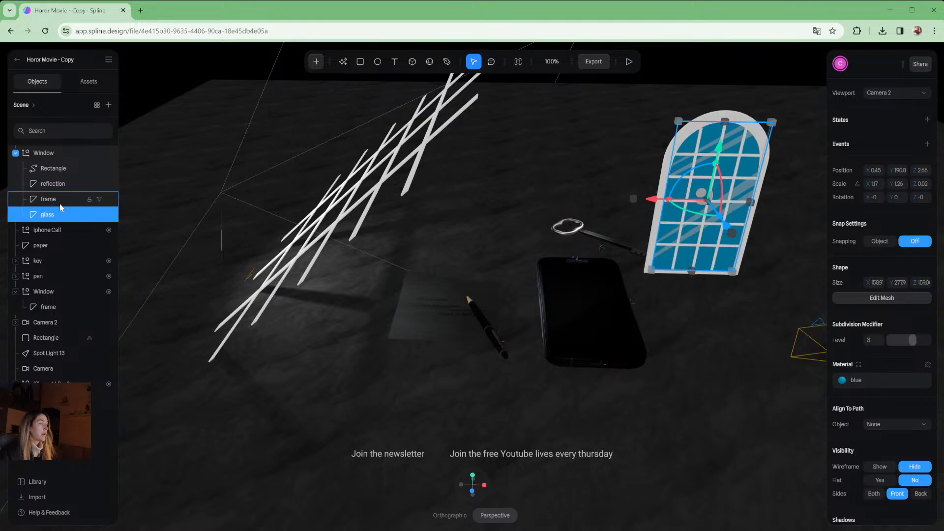
Reorder the frame to the start of the new Window group and delete its Rectangle, reflection and glass parts
left_click(46, 203)
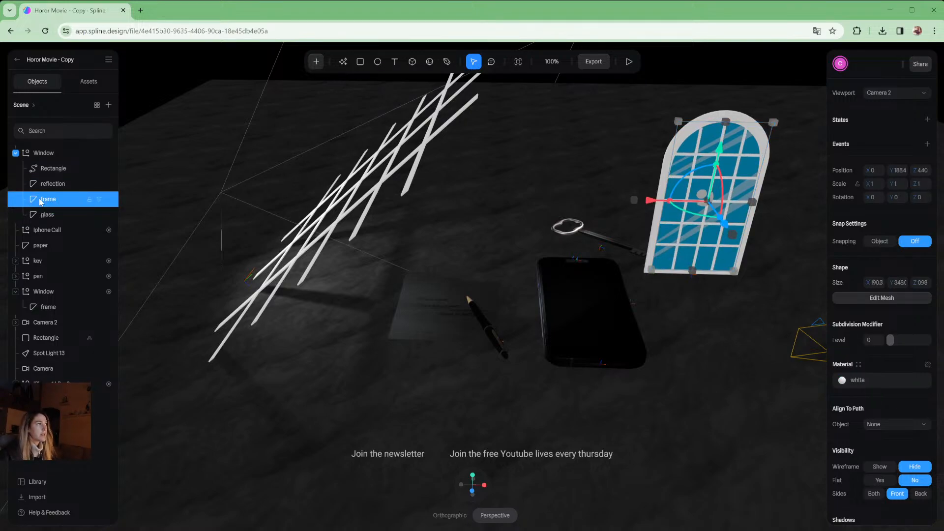
left_click_drag(43, 204, 45, 162)
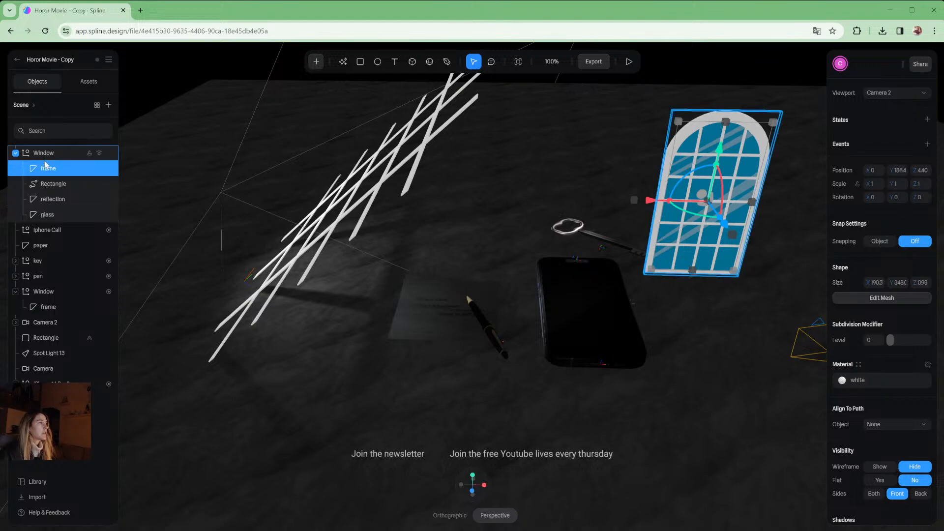
left_click(58, 183)
left_click(47, 214, "shift")
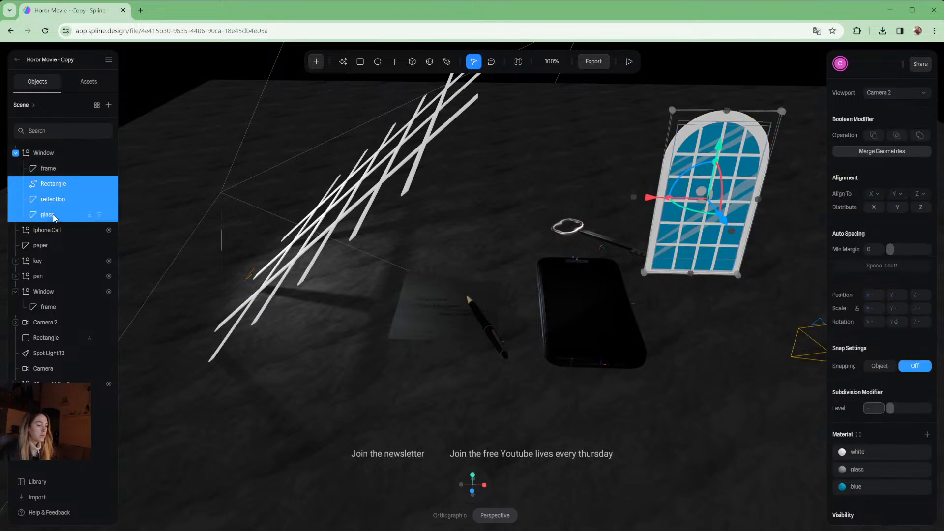
key("Delete")
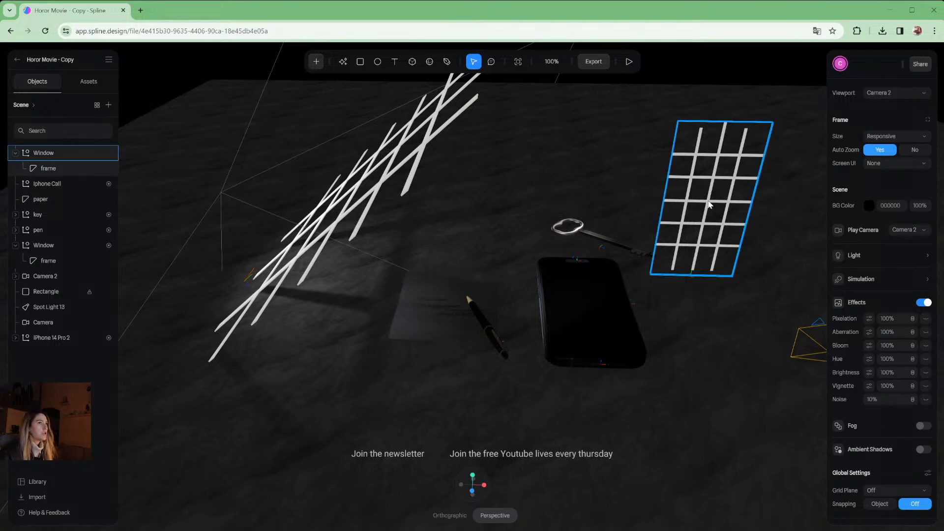
Move the new window grille beside the original window, to X about -984, and rotate it to 90 degrees about Y
left_click(692, 208)
left_click_drag(635, 277, 230, 271)
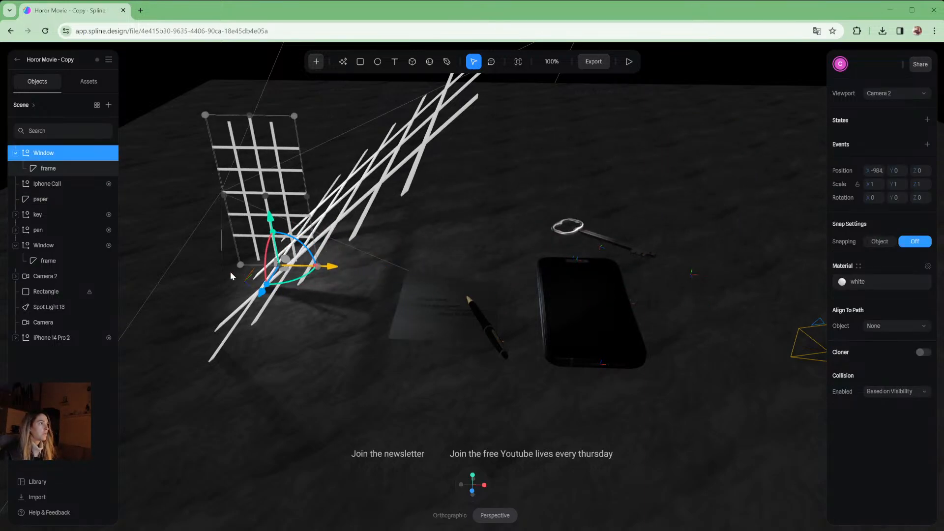
left_click_drag(291, 282, 344, 232)
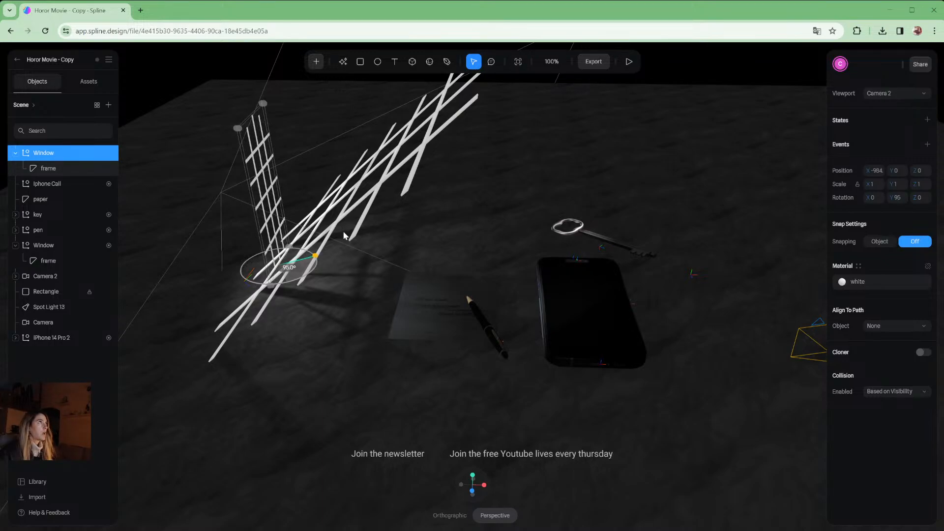
left_click_drag(343, 231, 352, 225)
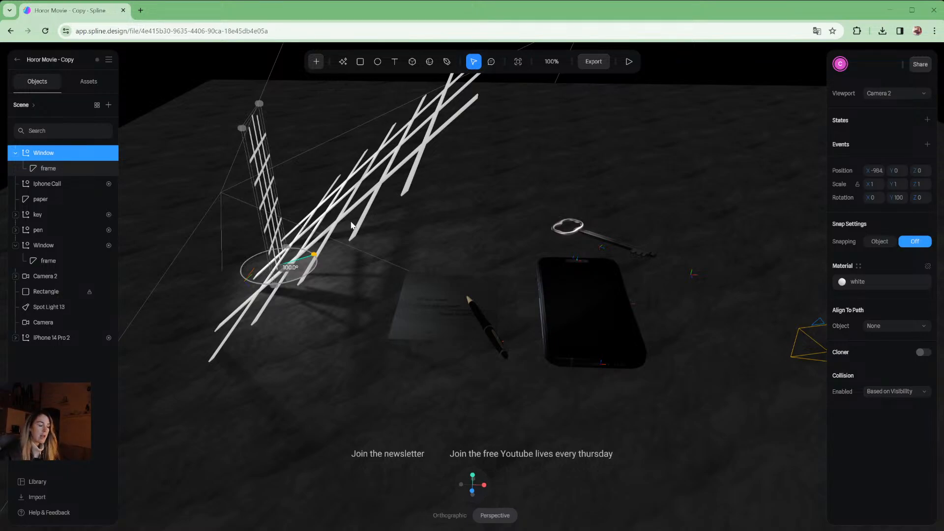
left_click_drag(351, 225, 352, 220)
Shift the new window grille to X about -955 and scale it up uniformly to about 1.78
left_click_drag(261, 294, 323, 302)
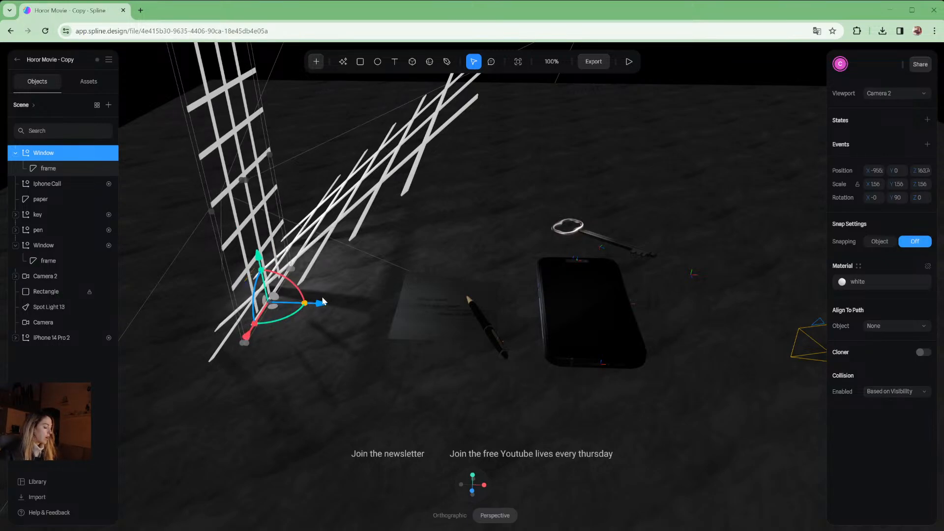
left_click_drag(319, 304, 315, 300)
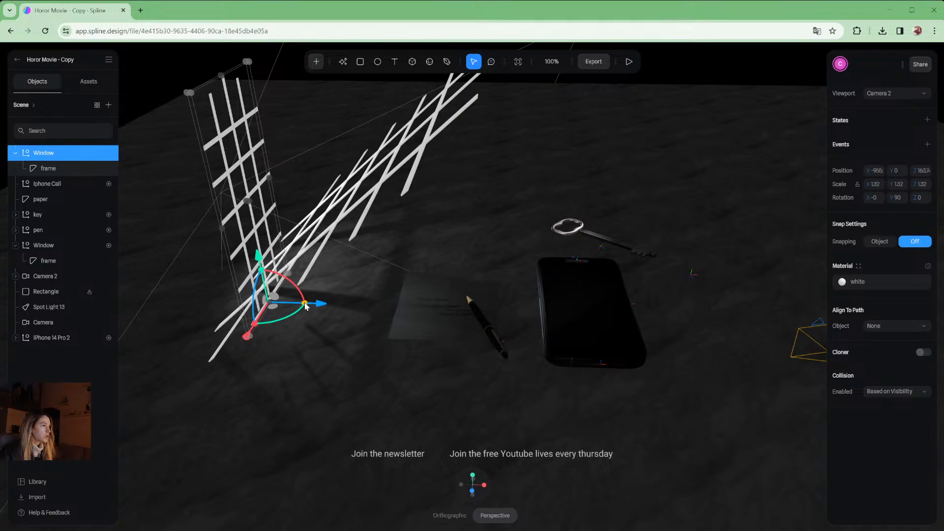
mouse_move(305, 306)
left_mouse_down()
mouse_move(316, 302)
mouse_move(324, 314)
mouse_move(331, 299)
mouse_move(348, 306)
mouse_move(310, 305)
mouse_move(319, 306)
left_mouse_up()
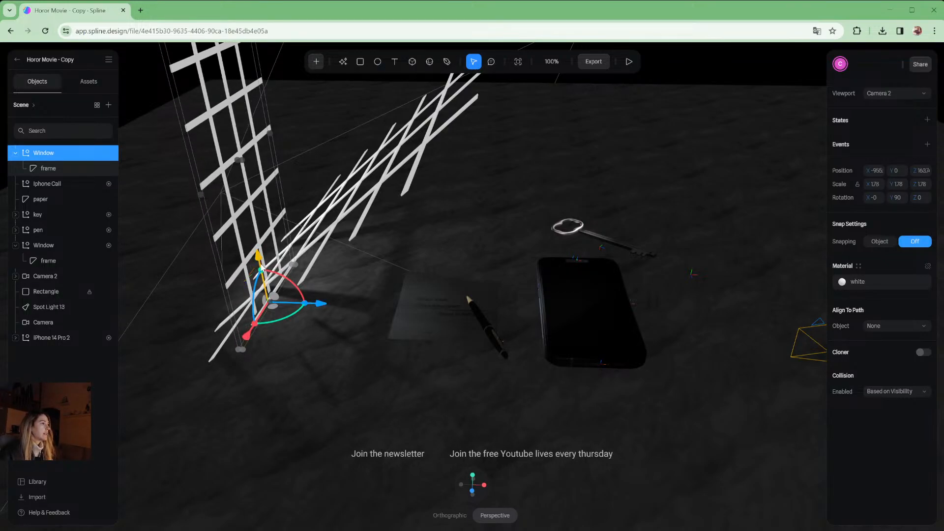
Lower the new window grille and reposition it in front of the spotlight, at X about -1013 and Z about -496
left_click_drag(260, 257, 269, 294)
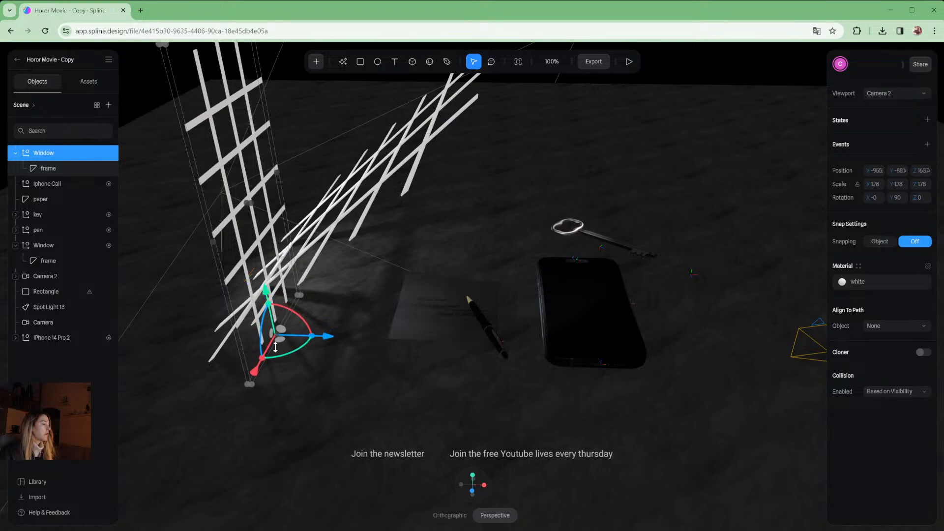
left_click_drag(254, 375, 284, 322)
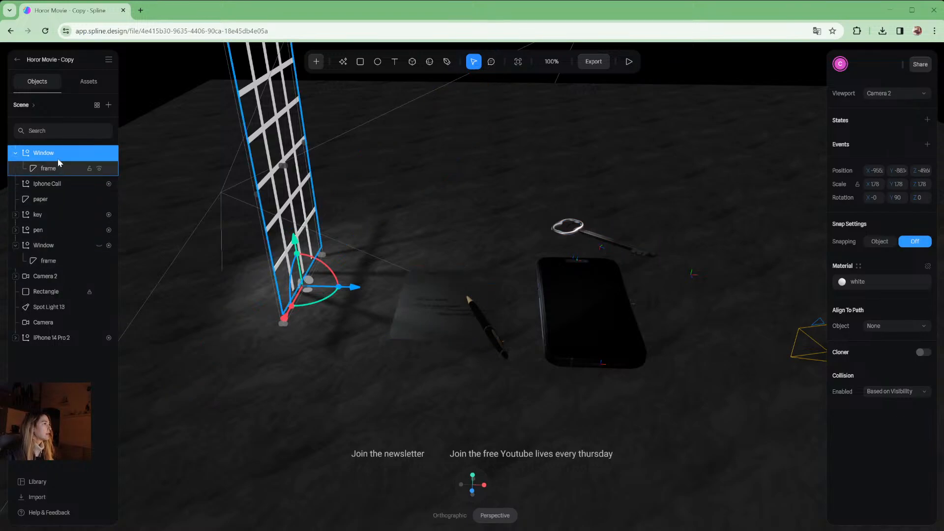
left_click_drag(355, 287, 331, 305)
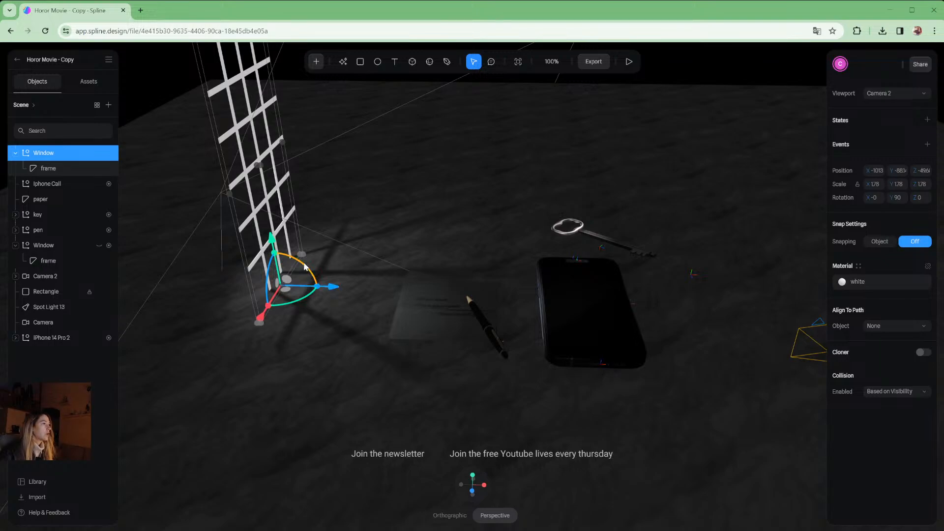
Tilt the new window grille to rotation 90, 60, -90, scale it to about 1.96 and move it to X about -1116
left_click_drag(309, 273, 311, 244)
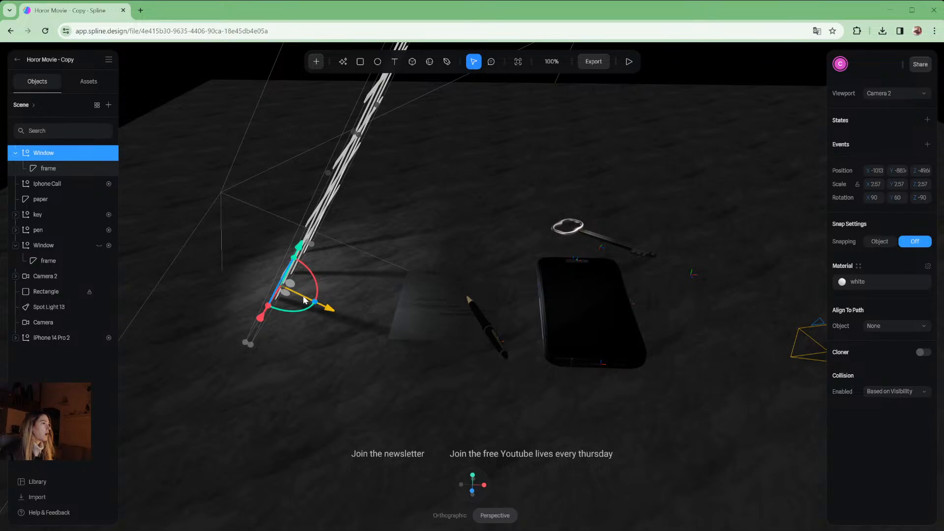
mouse_move(304, 299)
left_mouse_down()
mouse_move(276, 232)
mouse_move(264, 239)
mouse_move(263, 299)
mouse_move(296, 315)
left_mouse_up()
left_click_drag(271, 253, 265, 259)
left_click_drag(278, 312, 274, 312, "shift")
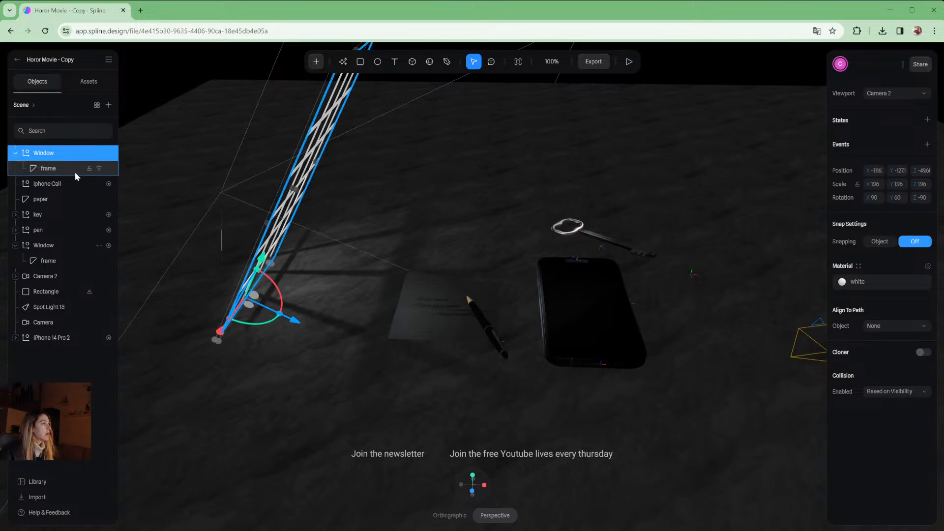
Set the color opacity of the new window frame's white material to 0 so that only its shadow shows
left_click(49, 168)
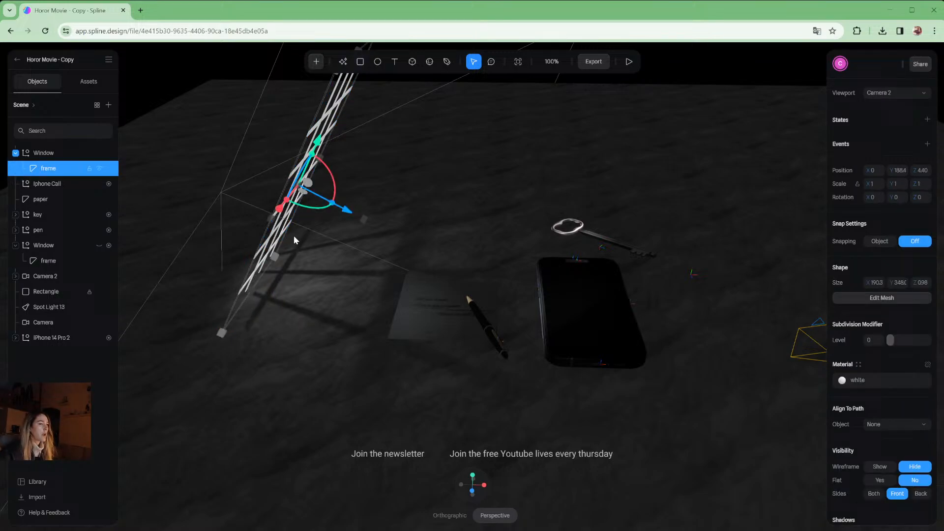
left_click(928, 366)
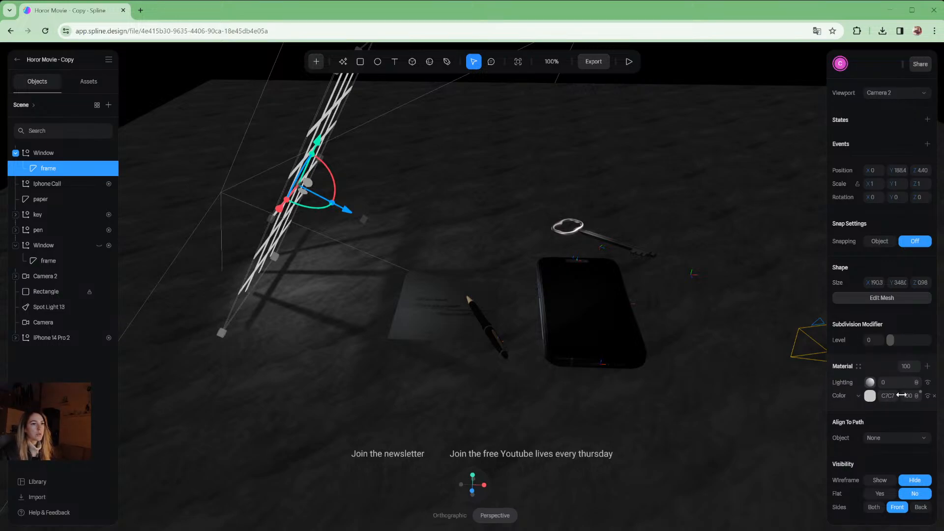
left_click_drag(899, 394, 781, 395)
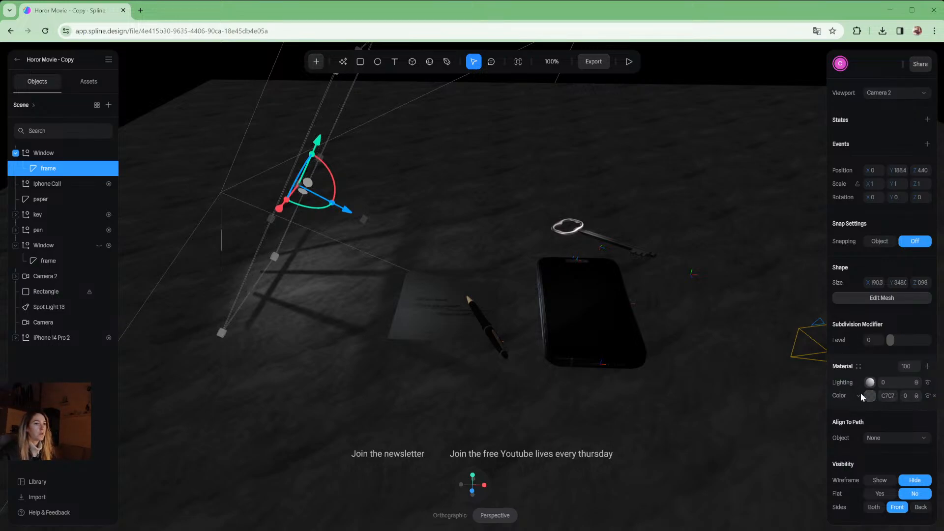
mouse_move(340, 279)
middle_mouse_down()
mouse_move(314, 282)
mouse_move(346, 281)
middle_mouse_up()
left_click(75, 352)
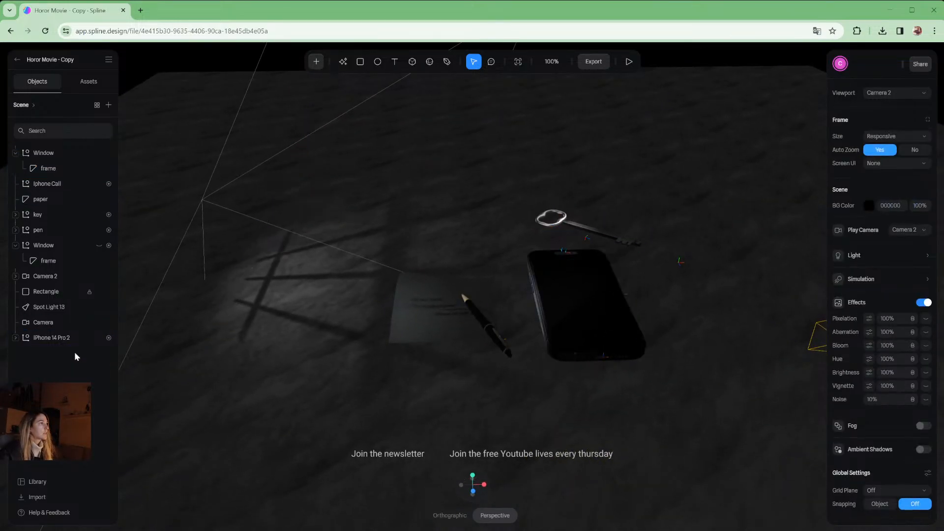
Delete the original Window group, and collapse and hide the new Window group
left_click(44, 249)
key("Delete")
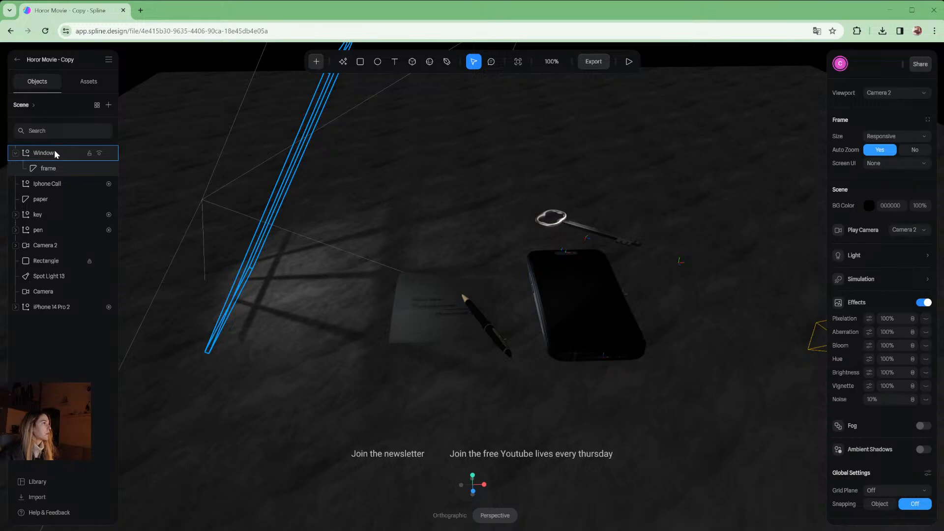
left_click(16, 154)
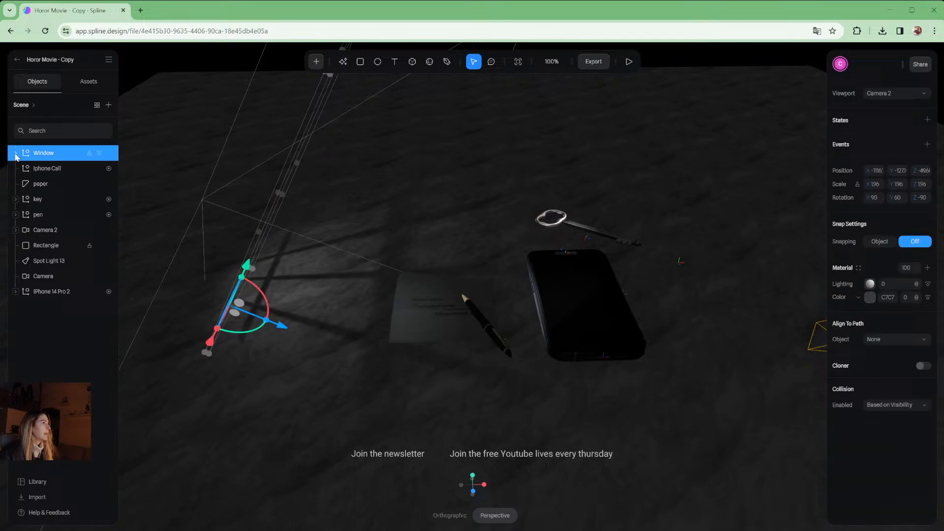
left_click(100, 154)
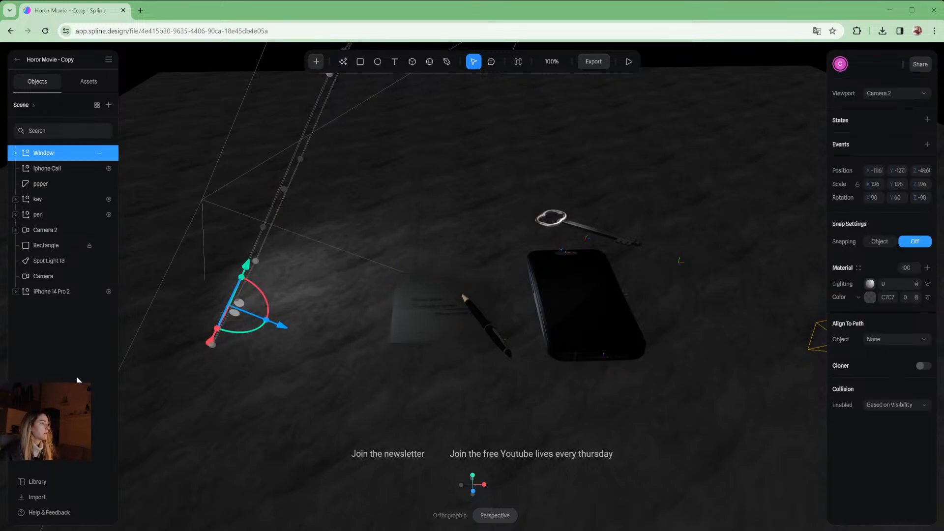
left_click(366, 279)
Examine the paper, pen, phone and key on the dark surface from closer angles, ending on the key
mouse_move(426, 300)
left_mouse_down("alt")
mouse_move(399, 308)
mouse_move(413, 308)
left_mouse_up("alt")
left_click_drag(578, 282, 497, 273, "alt")
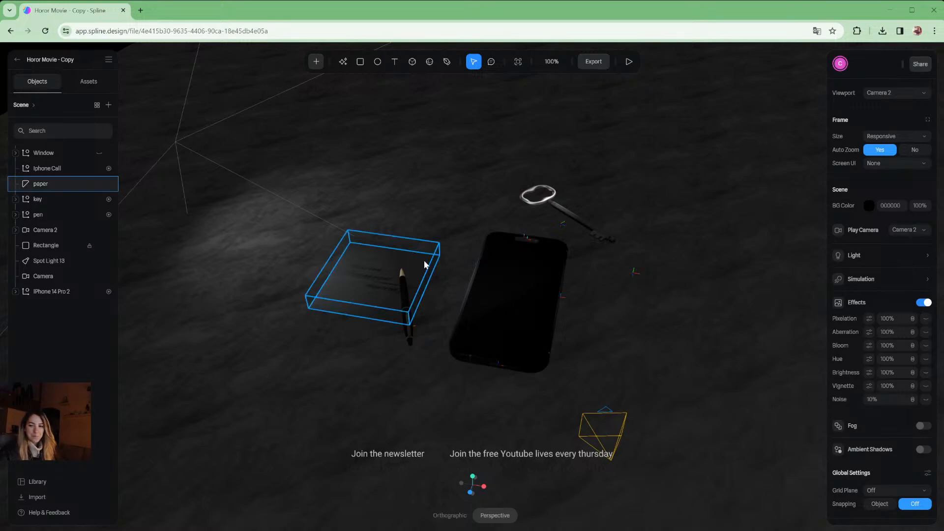
mouse_move(424, 261)
left_mouse_down("alt")
mouse_move(414, 287)
mouse_move(430, 264)
mouse_move(416, 257)
left_mouse_up("alt")
scroll(397, 271, "up", 5)
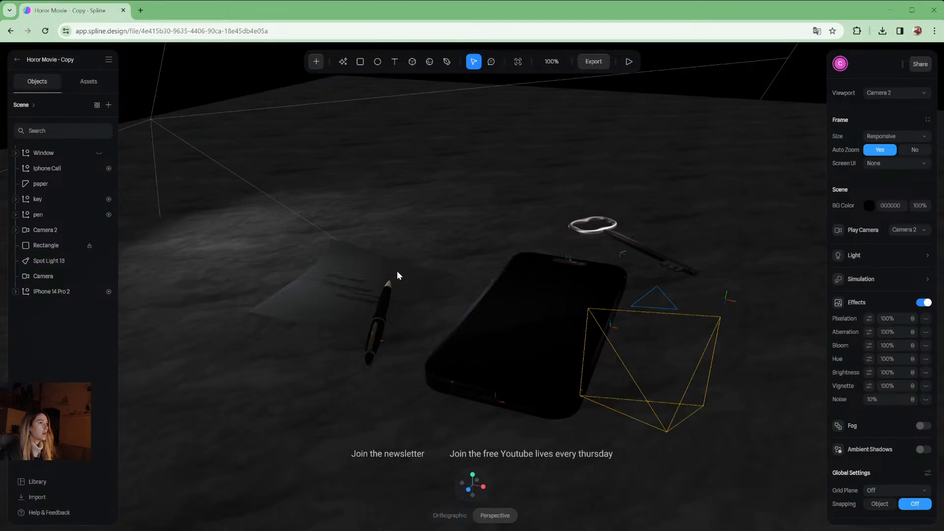
middle_click_drag(626, 229, 539, 297)
scroll(566, 287, "up", 4)
left_click_drag(565, 287, 556, 315, "alt")
middle_click_drag(556, 315, 500, 361)
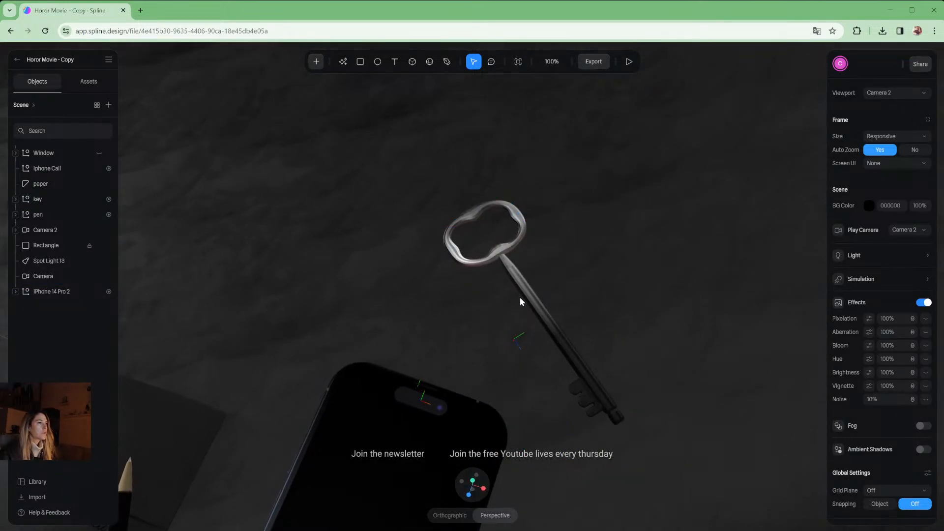
Search the object library for "key" and add the Realistic Key 01 model to the scene
left_click(44, 486)
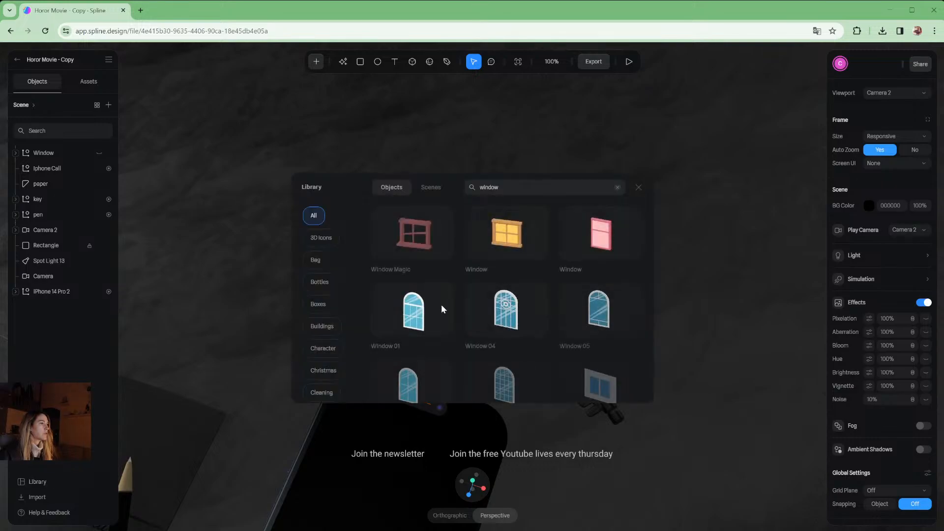
left_click(617, 187)
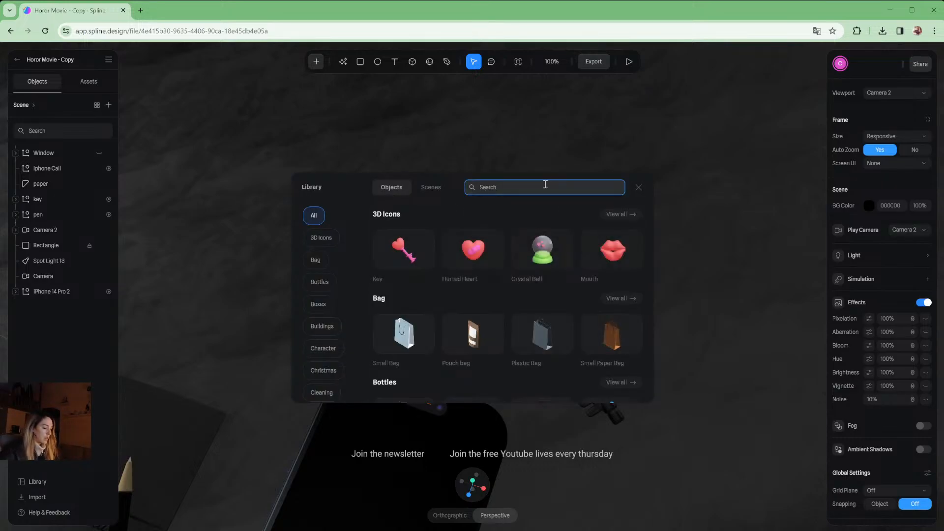
type("key")
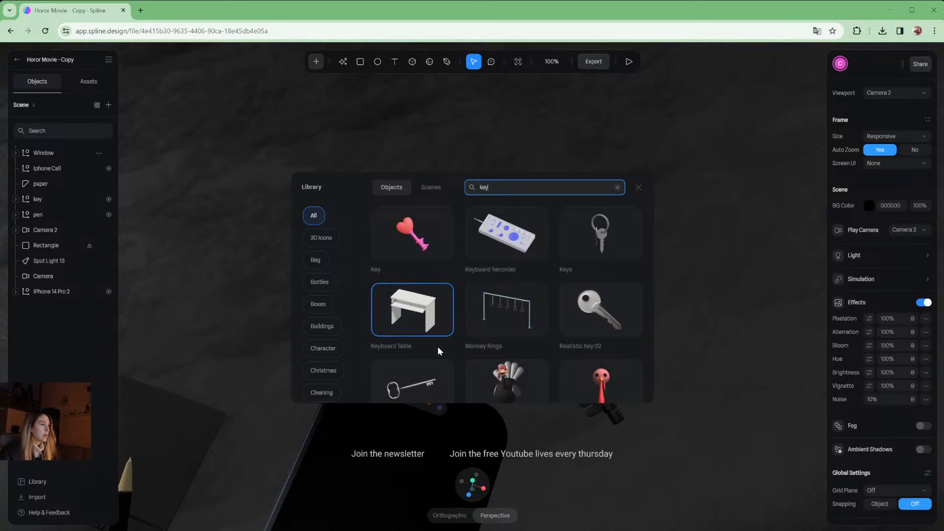
scroll(492, 339, "down", 1)
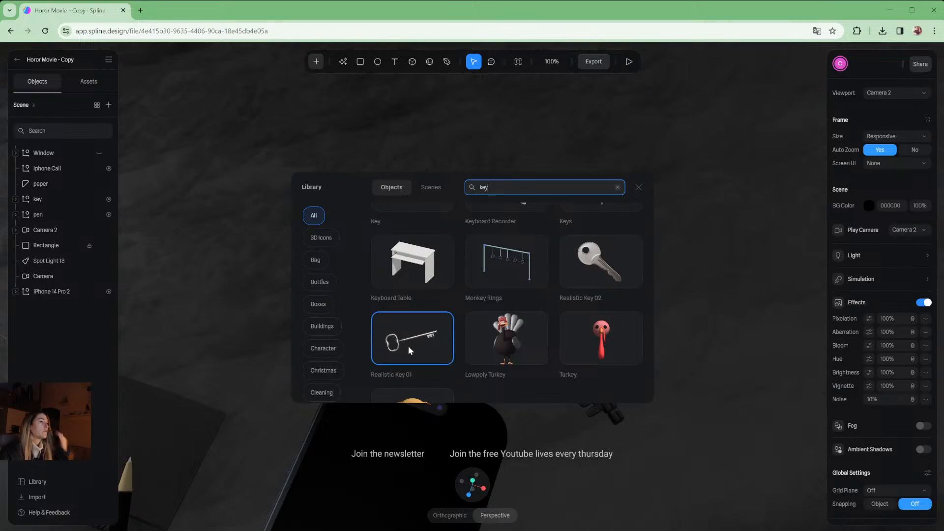
scroll(408, 347, "down", 2)
scroll(439, 352, "up", 2)
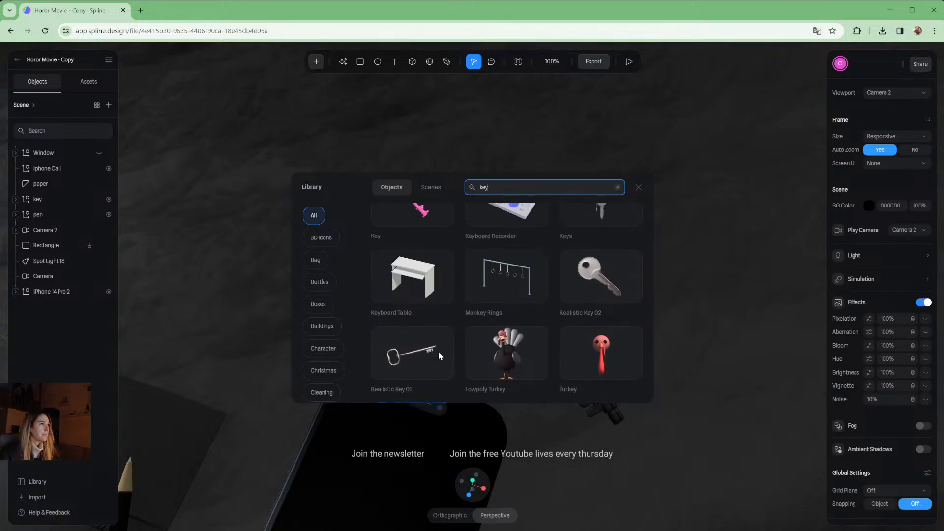
scroll(438, 352, "up", 2)
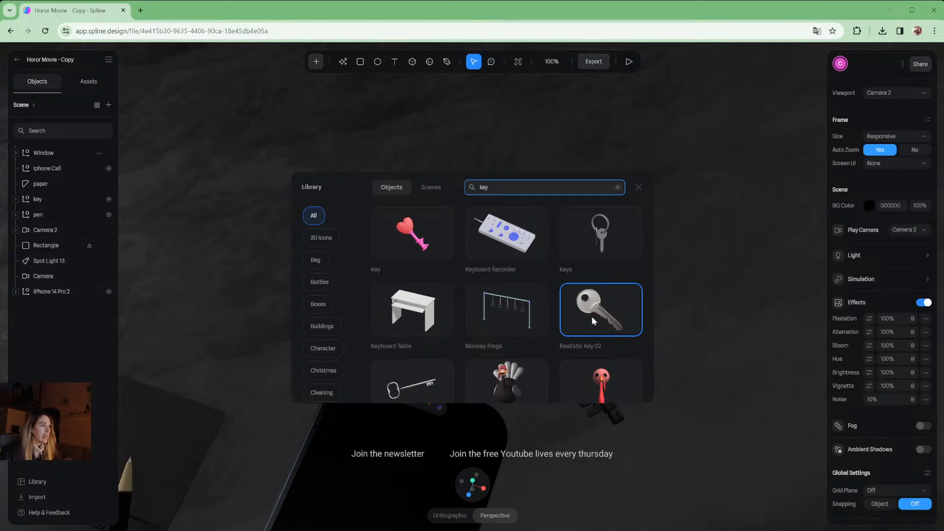
scroll(582, 318, "down", 1)
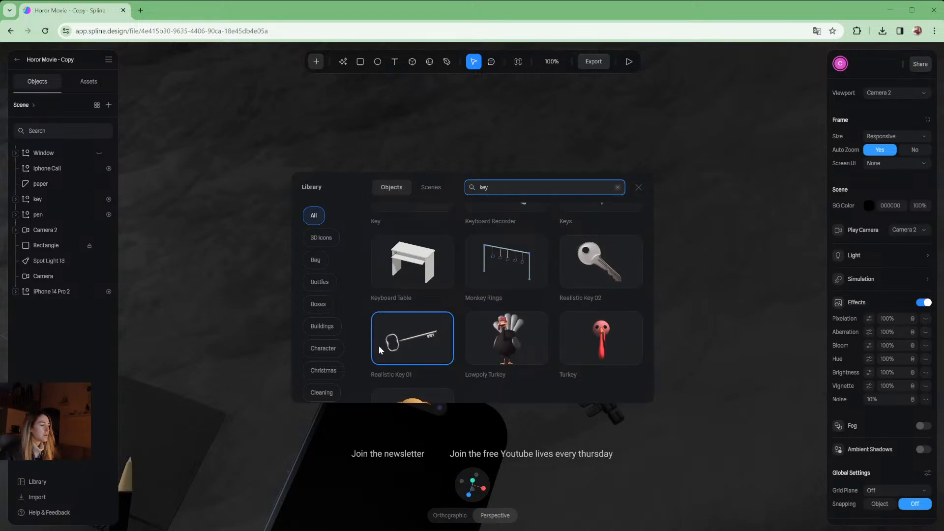
left_click(402, 340)
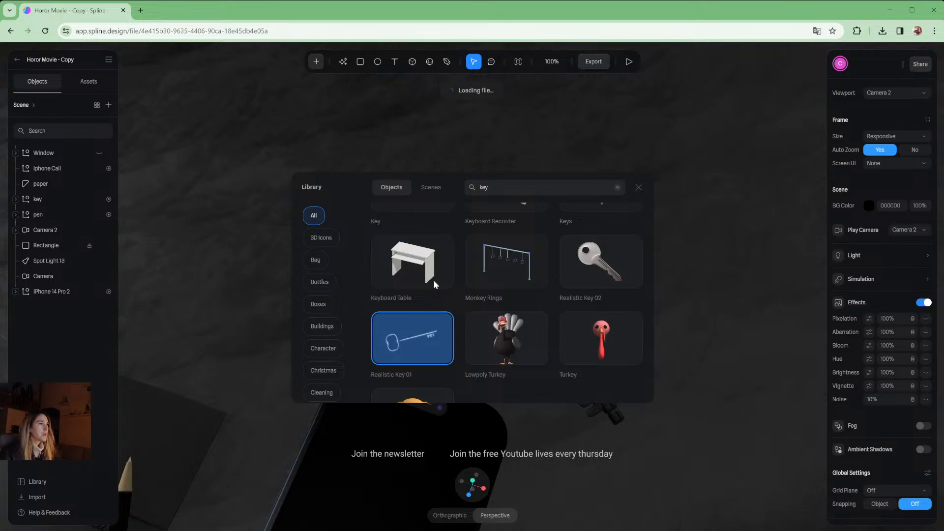
Move the new key beside the original key above the phone and rotate it to about X 9.78, Y 81.24
left_click(638, 187)
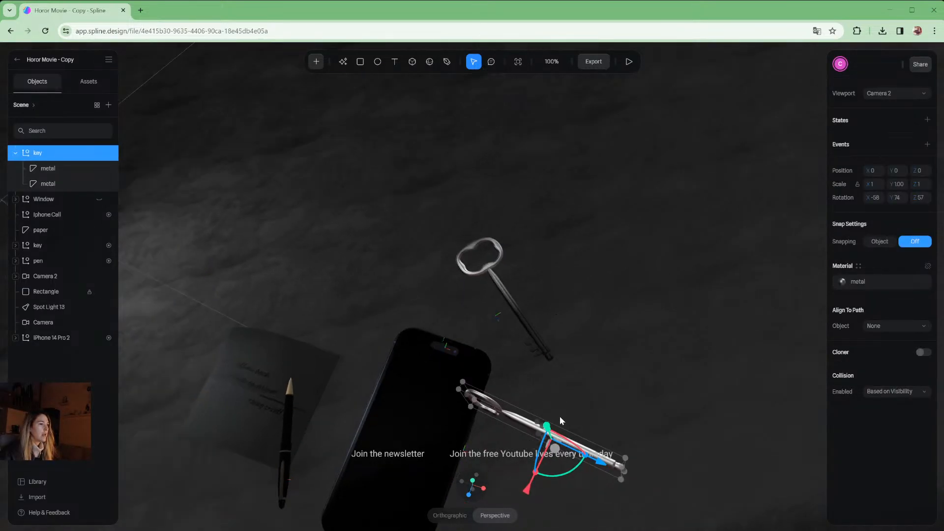
left_click_drag(557, 427, 520, 301)
key("ctrl+z")
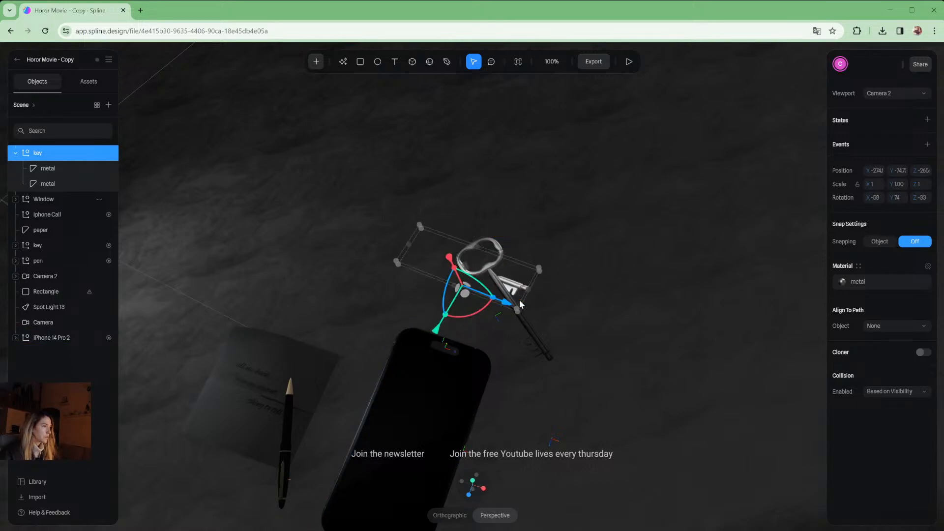
middle_click_drag(586, 317, 598, 271)
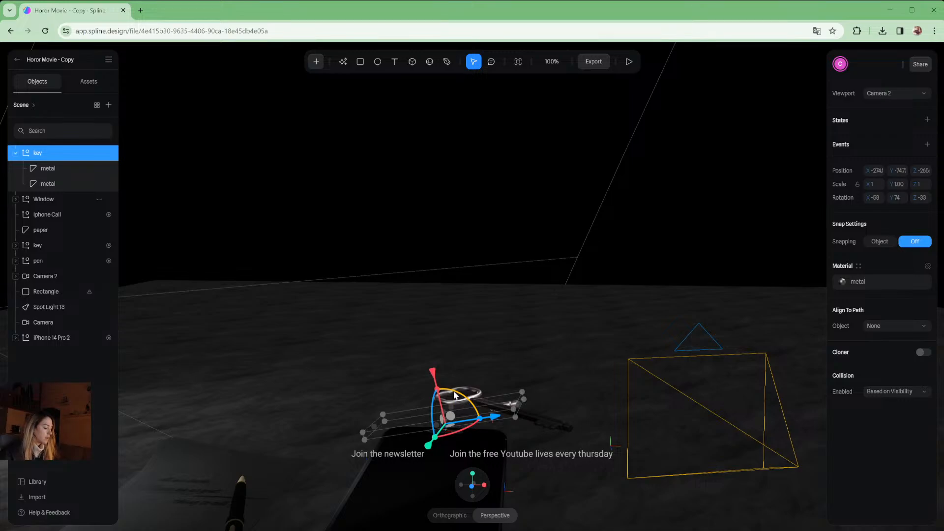
left_click_drag(454, 396, 449, 364)
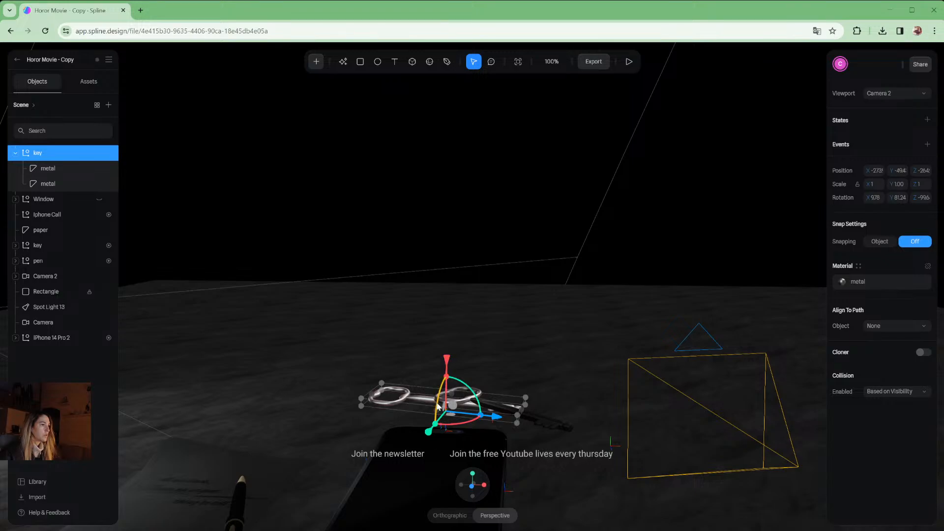
left_click_drag(430, 431, 457, 408)
In an orthographic front view, align the new key with the original key at about Y -44 and rotate it flat to X -0.65, Y 81.37
mouse_move(471, 488)
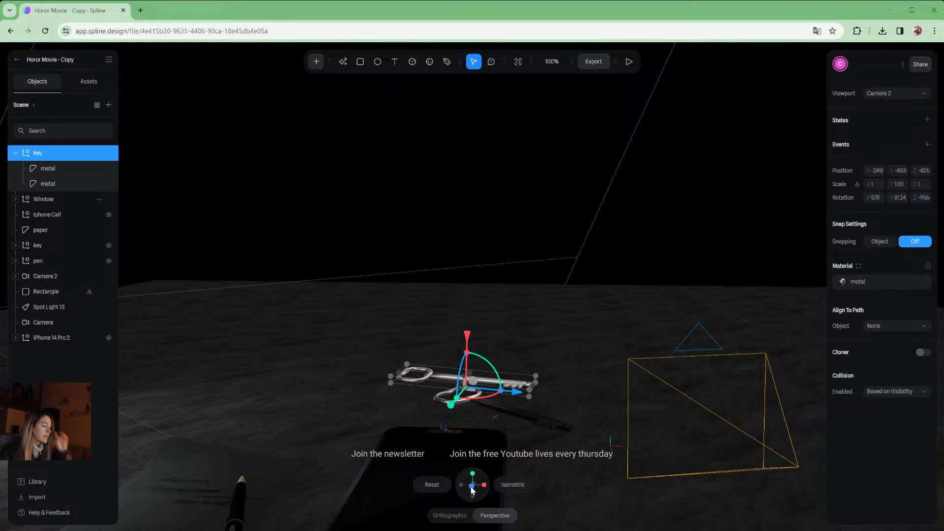
left_click(450, 515)
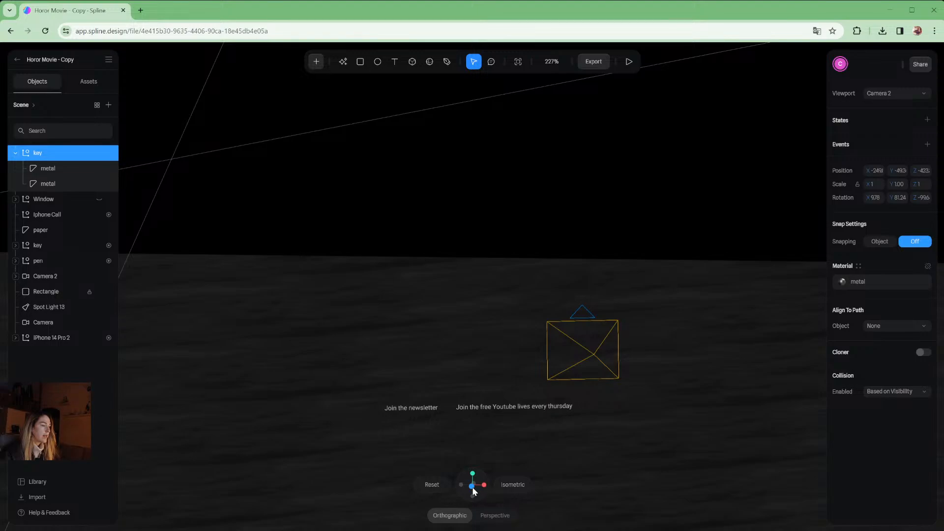
left_click(472, 487)
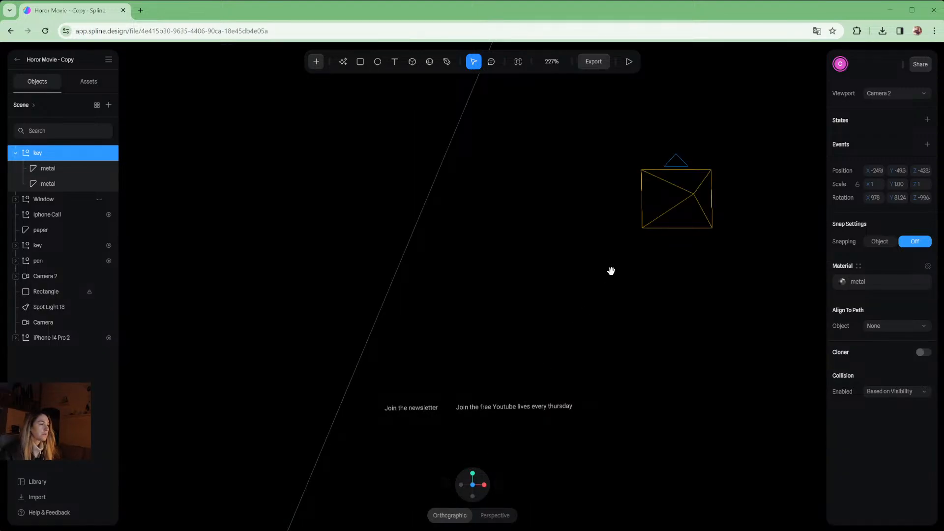
left_click_drag(595, 335, 651, 145)
left_click_drag(590, 317, 584, 225)
scroll(538, 313, "up", 5)
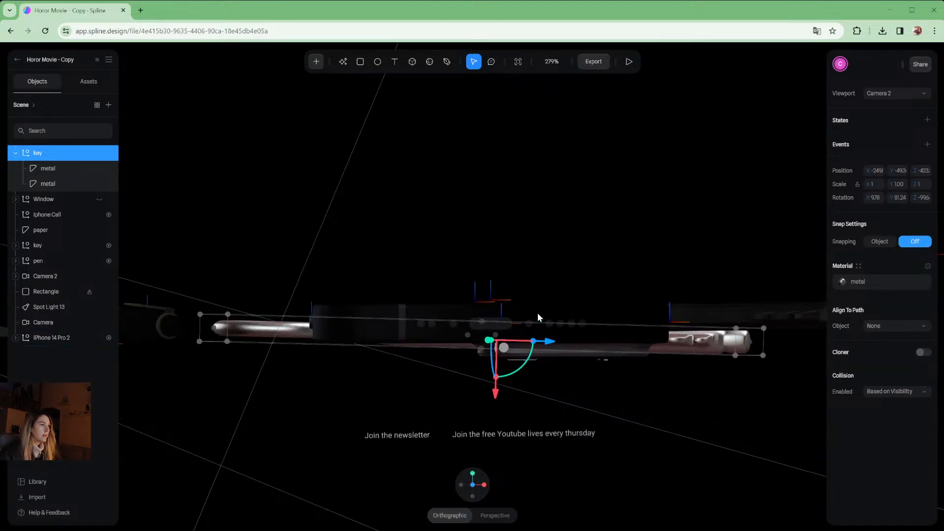
left_click_drag(554, 356, 696, 354)
left_click_drag(667, 279, 303, 251)
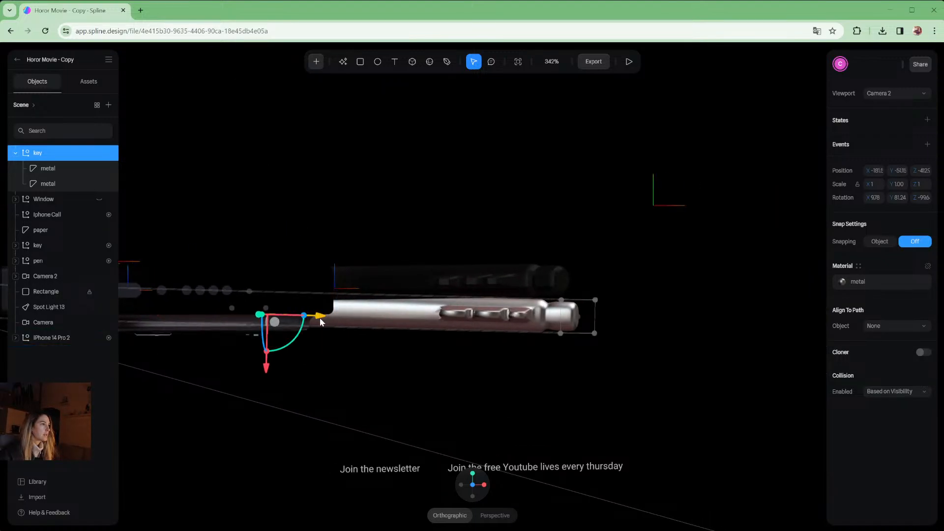
left_click_drag(370, 248, 442, 299)
left_click_drag(342, 413, 344, 399)
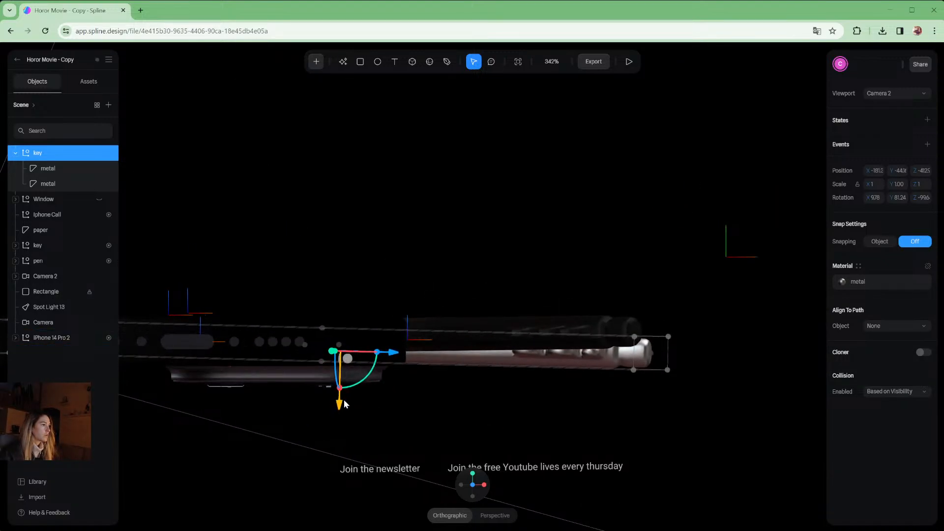
scroll(586, 293, "down", 5)
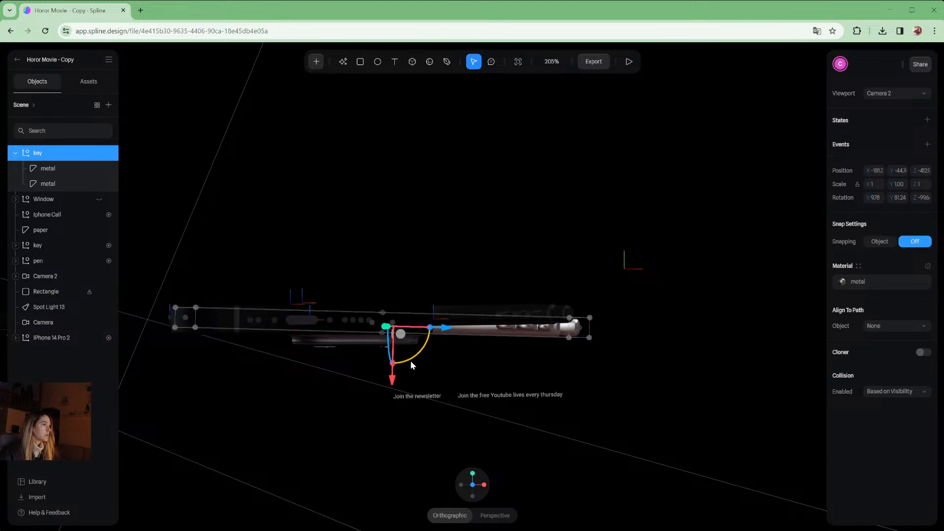
left_click_drag(410, 361, 412, 360)
Compare the props in orthographic and perspective projection from several angles, ending on a close perspective view of both keys
left_click_drag(579, 234, 540, 312, "alt")
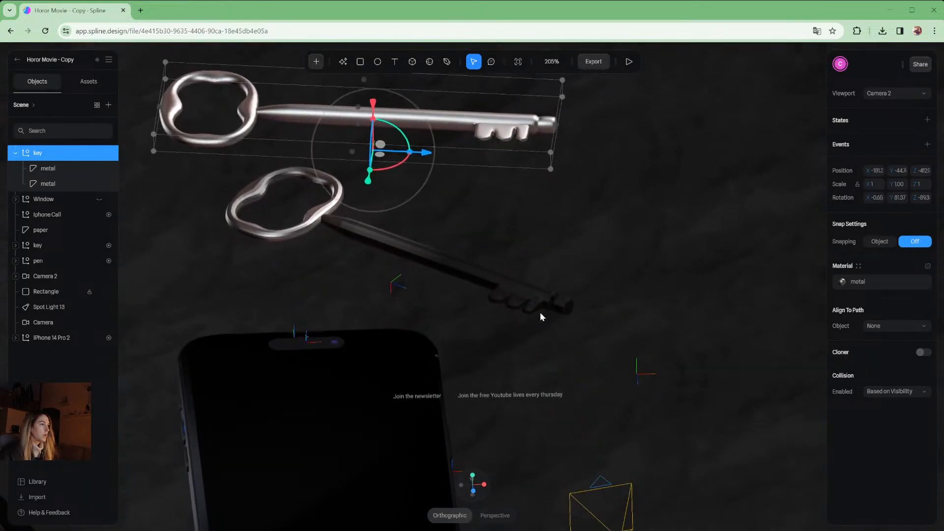
left_click(502, 518)
left_click_drag(513, 335, 579, 206)
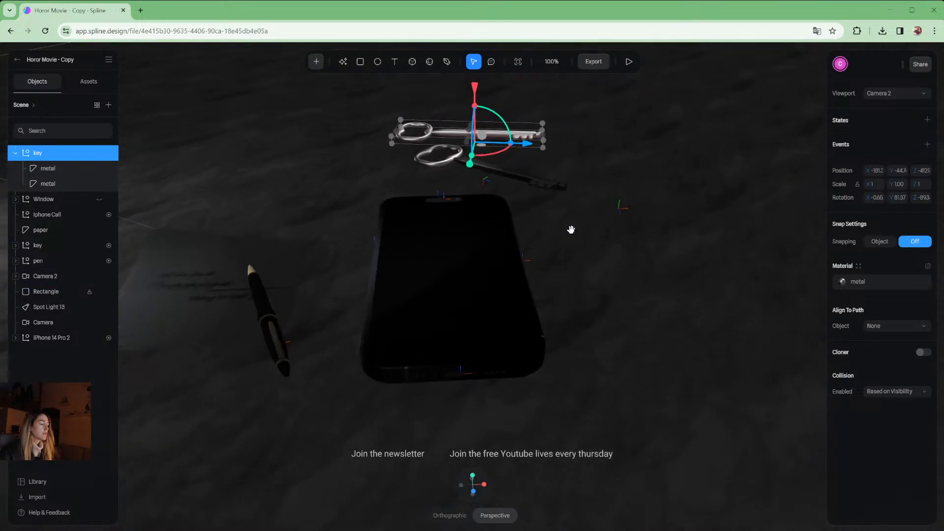
left_click(451, 517)
left_click_drag(611, 333, 580, 358, "alt")
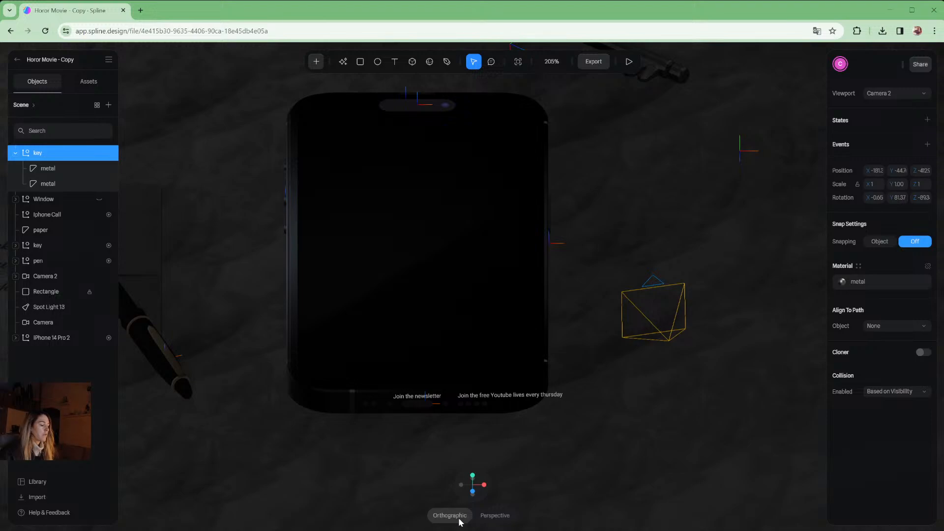
left_click(495, 515)
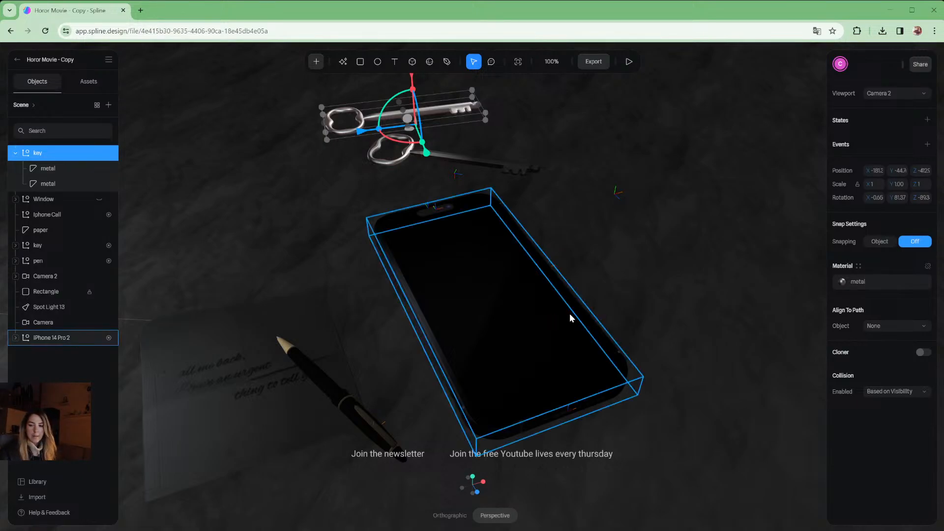
middle_click_drag(521, 298, 514, 290)
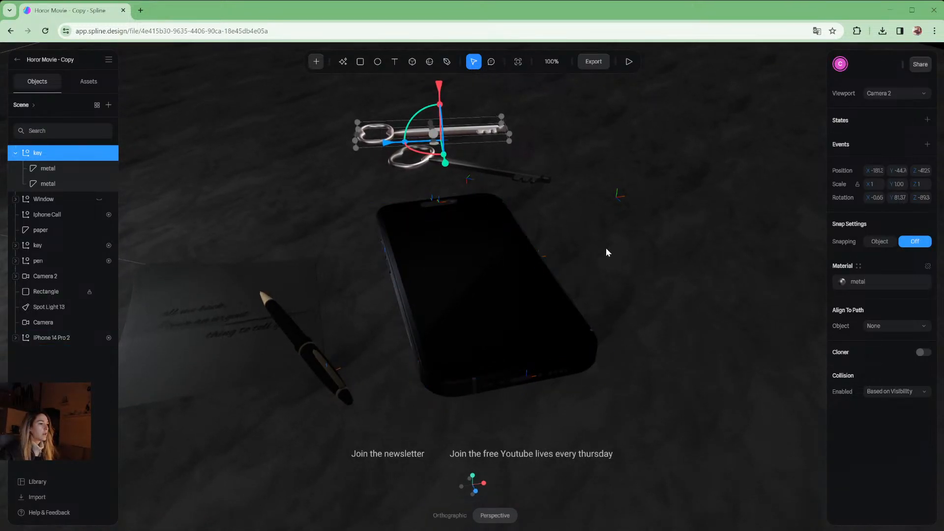
mouse_move(607, 249)
middle_mouse_down()
mouse_move(599, 270)
mouse_move(587, 264)
mouse_move(597, 274)
mouse_move(590, 282)
mouse_move(552, 287)
mouse_move(650, 246)
mouse_move(567, 323)
mouse_move(572, 356)
middle_mouse_up()
mouse_move(649, 378)
middle_mouse_down()
mouse_move(649, 392)
mouse_move(674, 364)
mouse_move(681, 375)
mouse_move(540, 321)
middle_mouse_up()
scroll(548, 276, "up", 6)
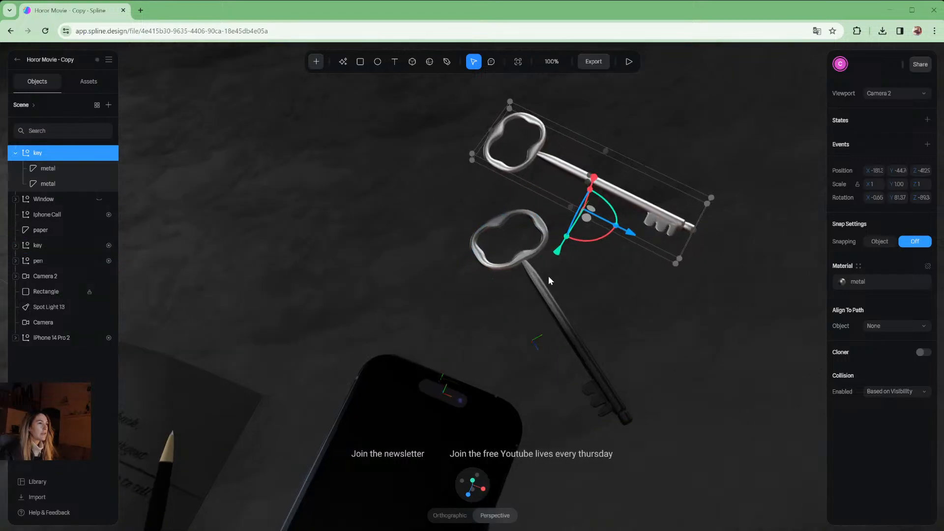
scroll(561, 247, "down", 5)
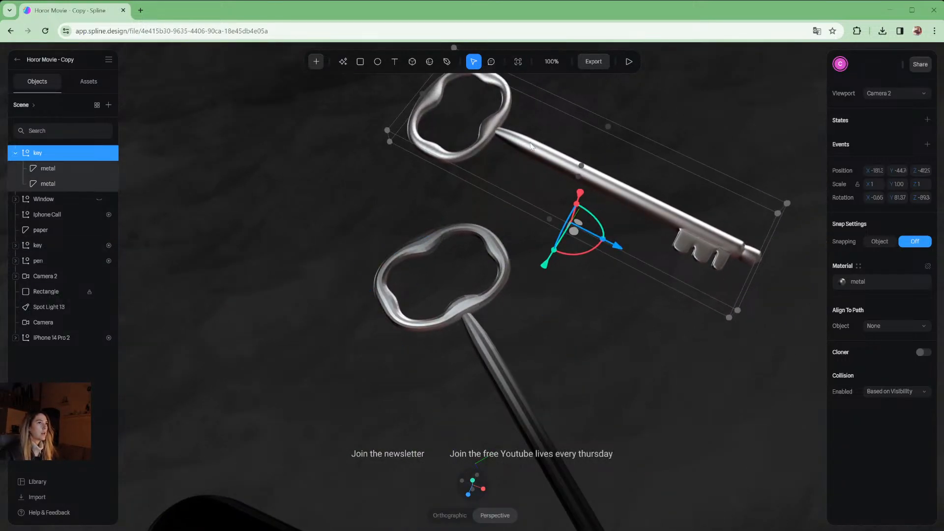
Set the subdivision level of both metal parts of the new key to 0
left_click(46, 168)
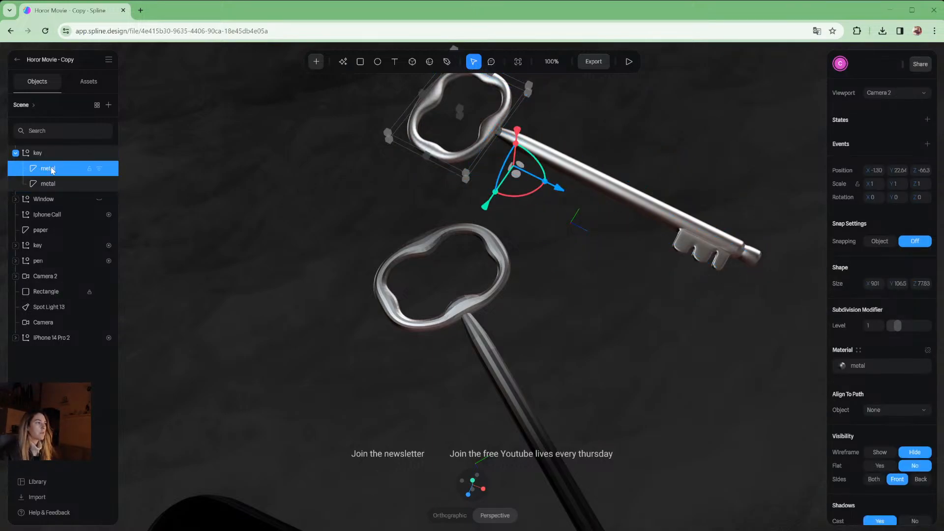
left_click_drag(896, 325, 889, 326)
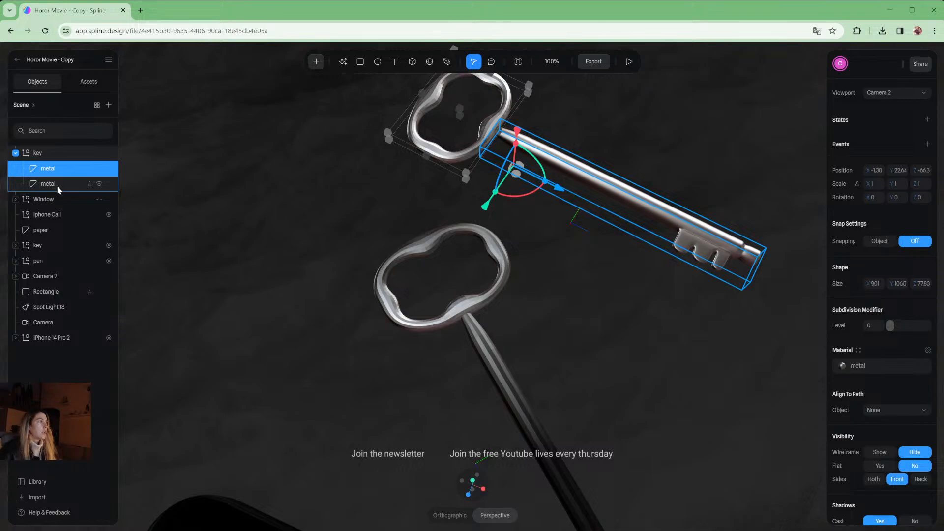
left_click(58, 187)
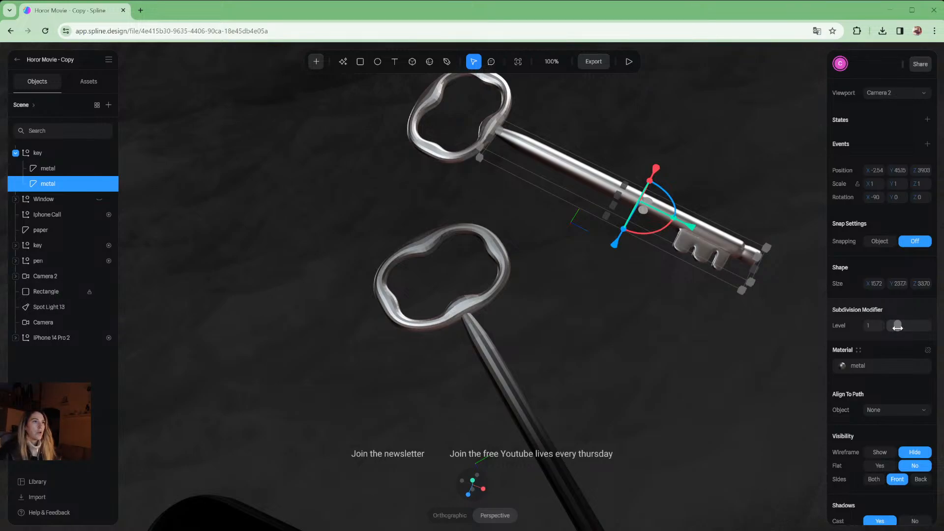
left_click_drag(898, 326, 884, 327)
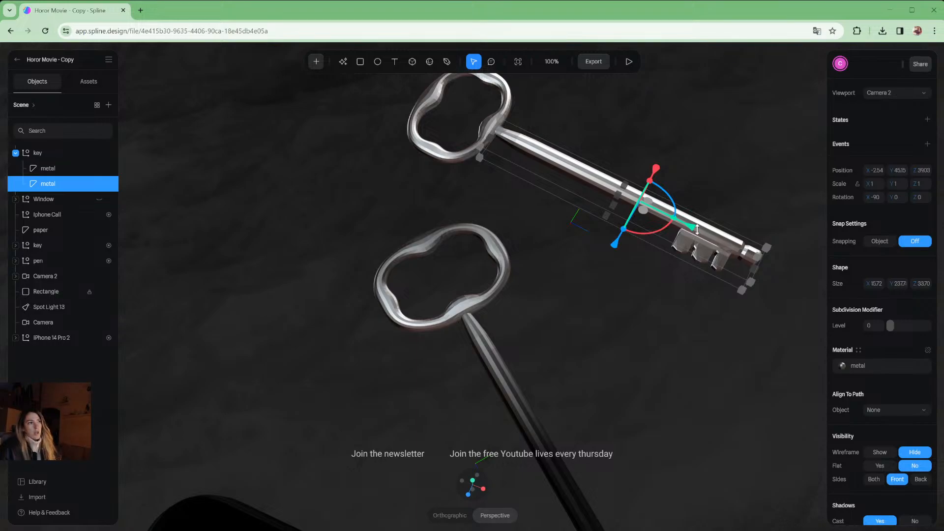
Examine the two keys from farther away and from different angles, comparing how their metal surfaces look in the dark scene
scroll(698, 229, "down", 5)
middle_click_drag(664, 301, 630, 155)
scroll(648, 276, "down", 2)
left_click(768, 64)
scroll(648, 223, "down", 3)
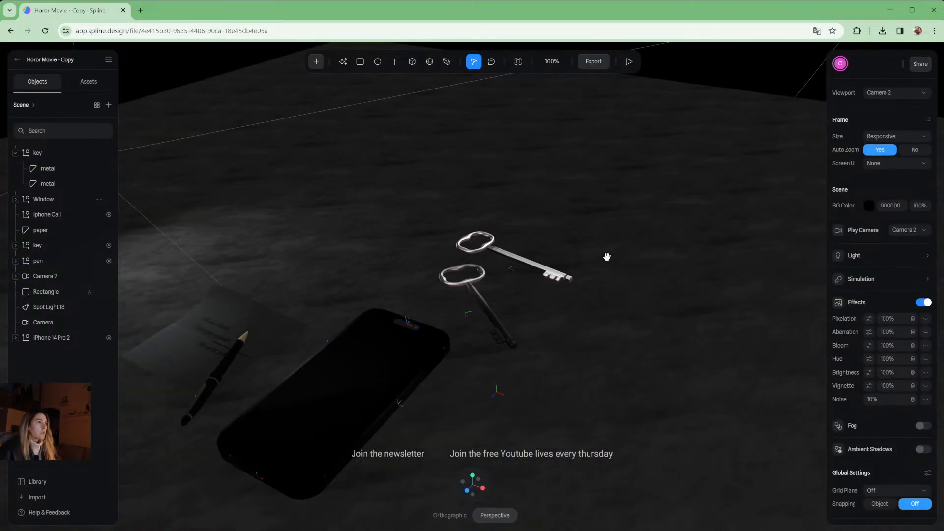
middle_click_drag(607, 257, 692, 209)
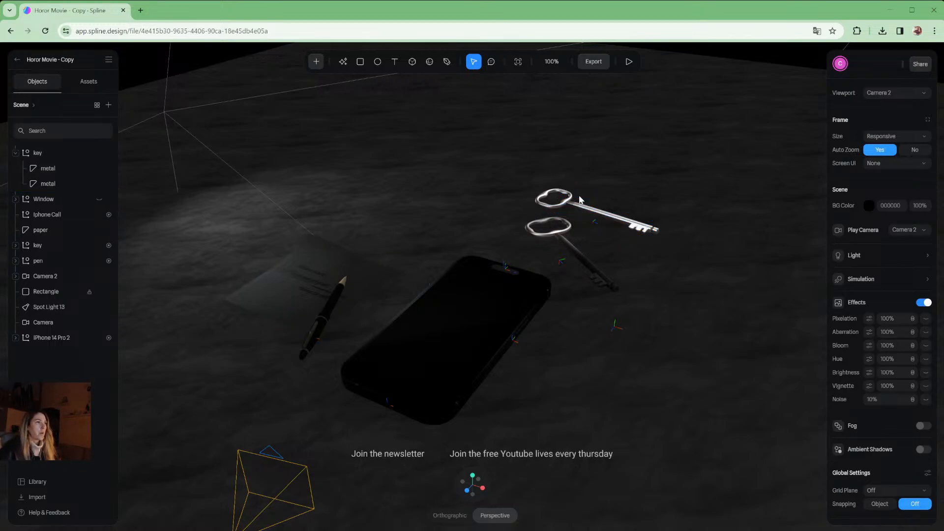
scroll(618, 218, "up", 2)
right_click_drag(616, 213, 612, 252)
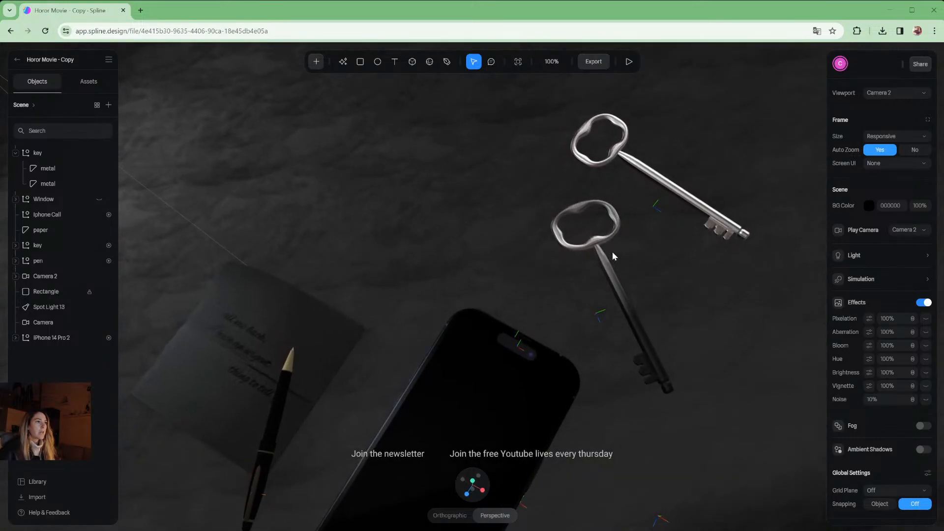
Select the original key group and move it slightly across the surface beside the phone
left_click(662, 370)
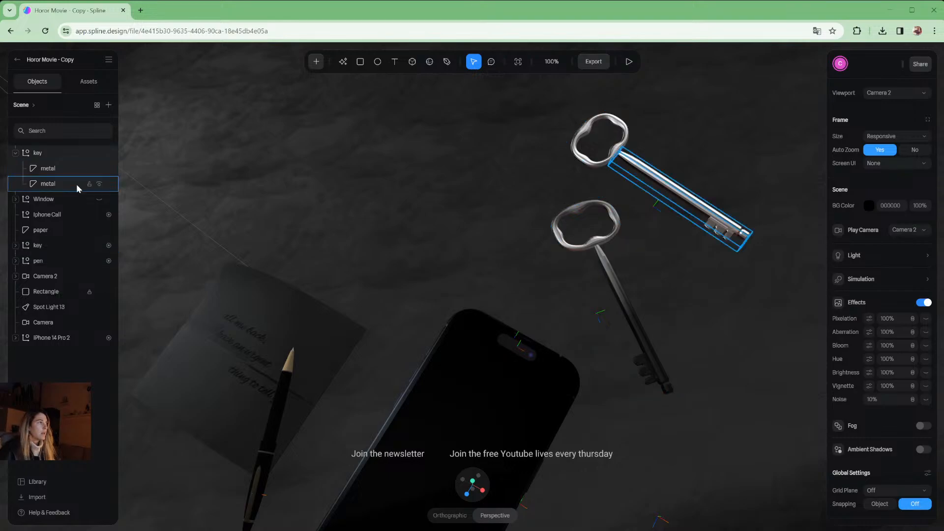
left_click(599, 255)
scroll(750, 269, "down", 2)
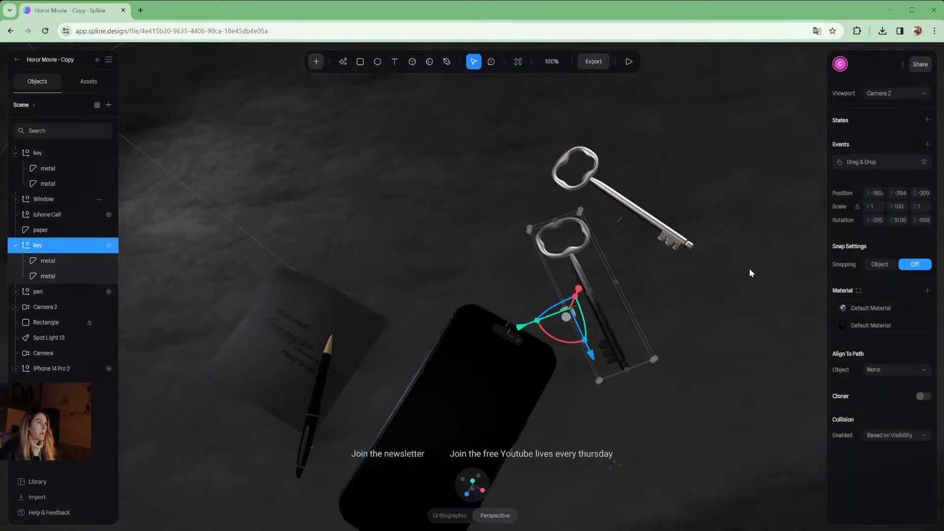
scroll(749, 269, "down", 3)
mouse_move(531, 315)
left_mouse_down()
mouse_move(549, 358)
mouse_move(511, 309)
mouse_move(533, 319)
mouse_move(531, 308)
left_mouse_up()
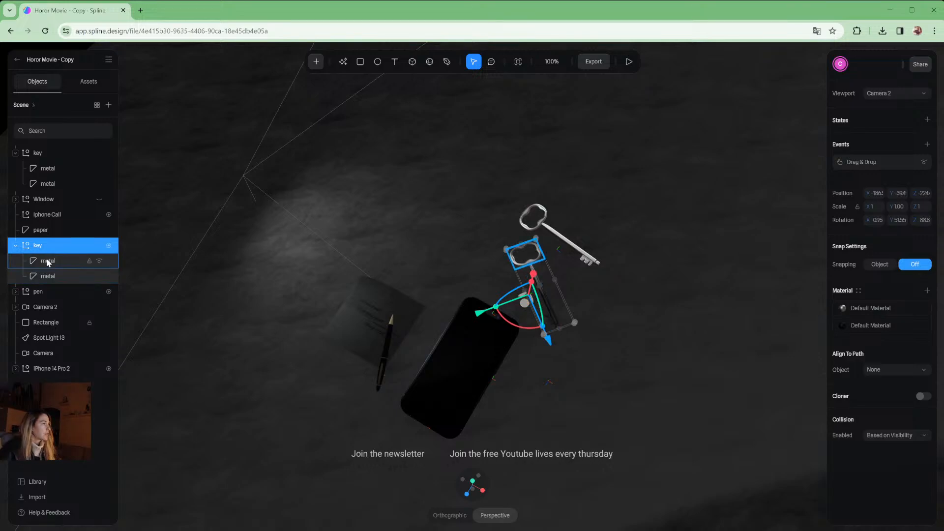
Set the Depth layer position to World in the material of both metal parts of the original key
left_click(48, 276)
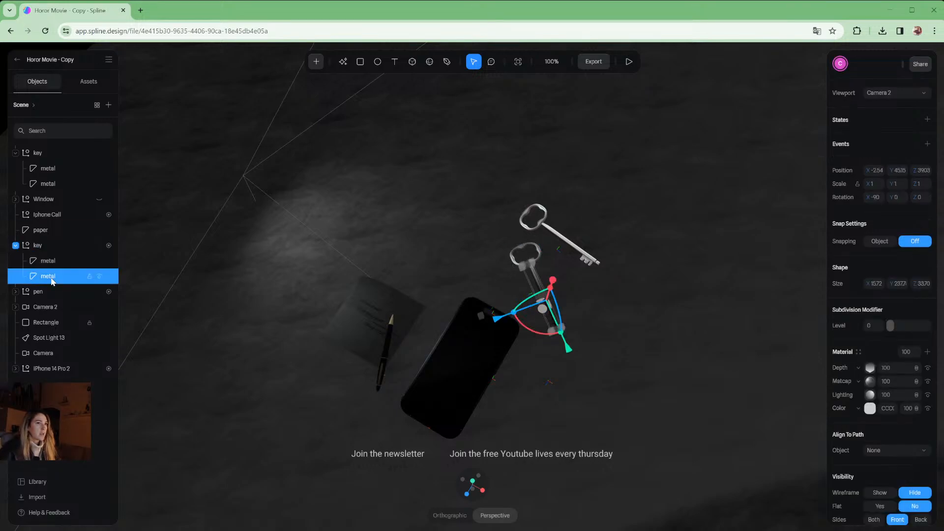
left_click(869, 368)
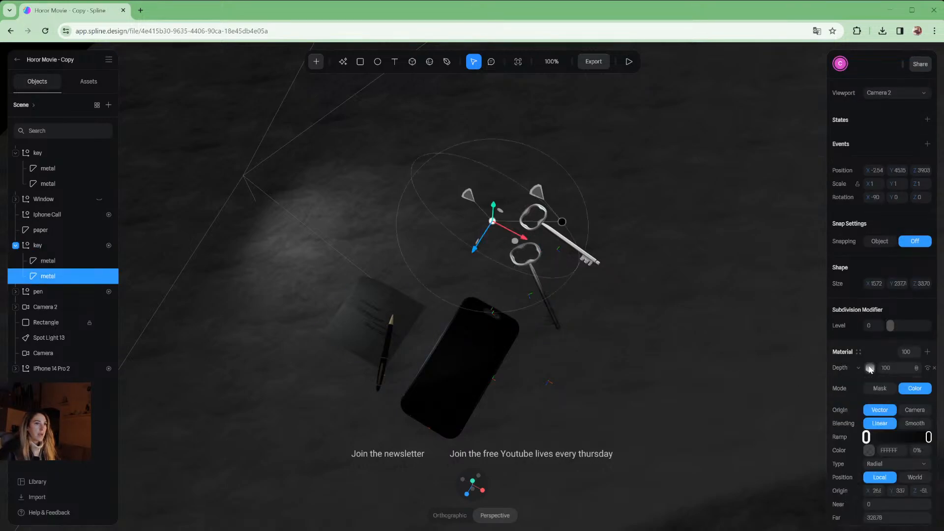
left_click(915, 478)
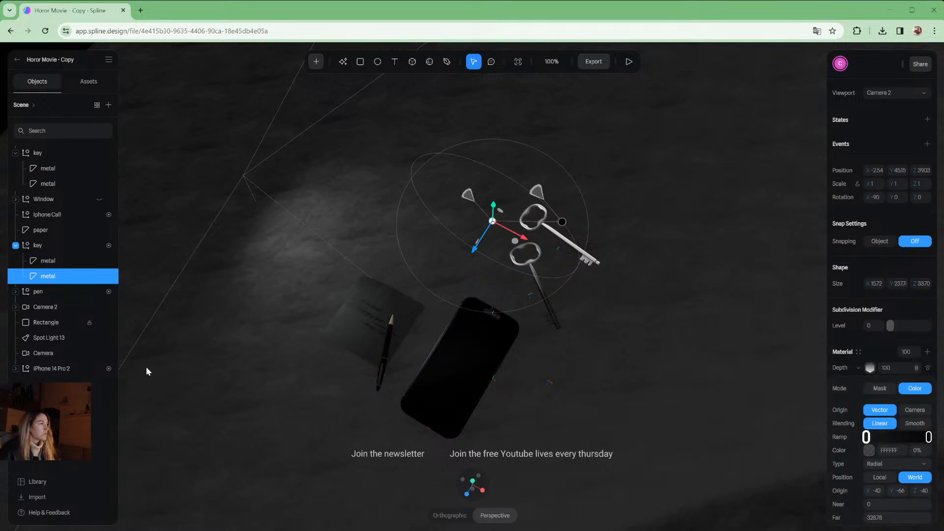
left_click(74, 261)
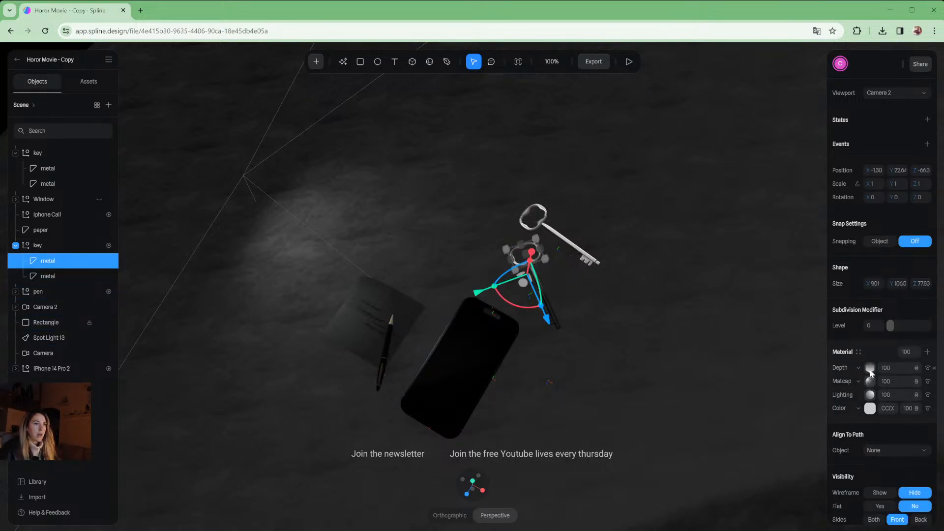
left_click(870, 368)
left_click(907, 478)
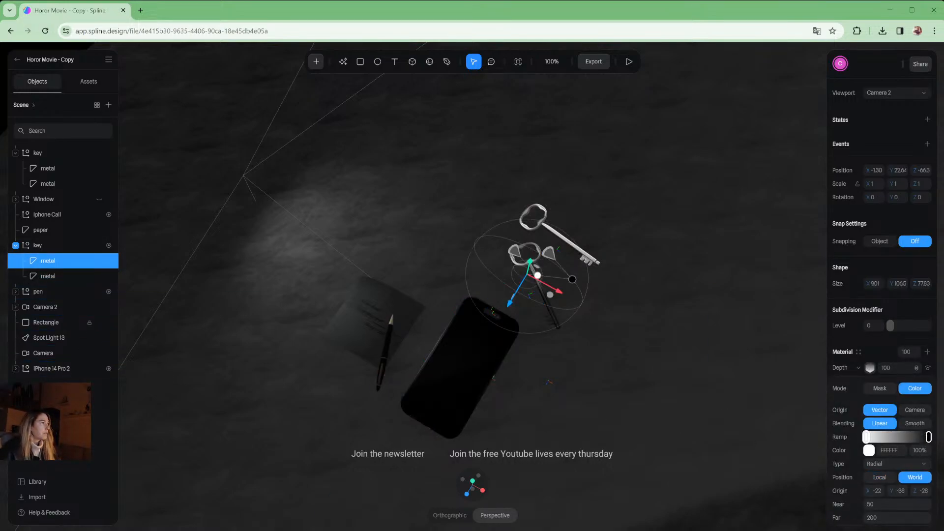
Select the whole original key group again and shift it slightly toward the phone to test its World-positioned depth shading
left_click(39, 246)
scroll(559, 264, "up", 5)
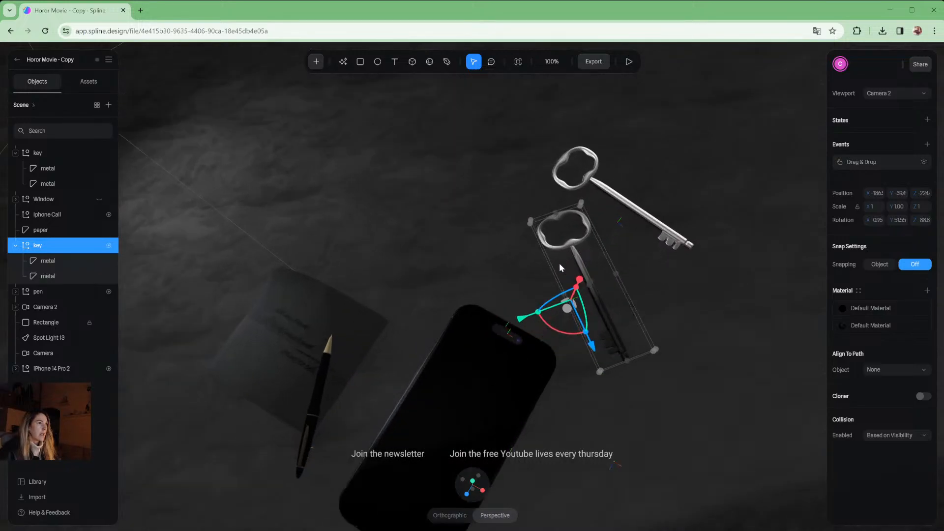
mouse_move(566, 306)
left_mouse_down()
mouse_move(544, 284)
mouse_move(485, 310)
mouse_move(480, 327)
mouse_move(635, 347)
mouse_move(469, 209)
mouse_move(701, 319)
mouse_move(501, 243)
mouse_move(433, 201)
mouse_move(327, 299)
mouse_move(570, 334)
mouse_move(590, 376)
mouse_move(514, 386)
mouse_move(587, 228)
mouse_move(347, 196)
mouse_move(596, 253)
mouse_move(595, 337)
mouse_move(548, 323)
mouse_move(554, 332)
mouse_move(595, 331)
mouse_move(598, 349)
mouse_move(581, 284)
mouse_move(566, 310)
mouse_move(588, 325)
mouse_move(597, 319)
mouse_move(600, 343)
mouse_move(709, 324)
mouse_move(610, 327)
mouse_move(649, 320)
mouse_move(649, 283)
mouse_move(590, 327)
mouse_move(538, 326)
mouse_move(563, 328)
mouse_move(563, 310)
left_mouse_up()
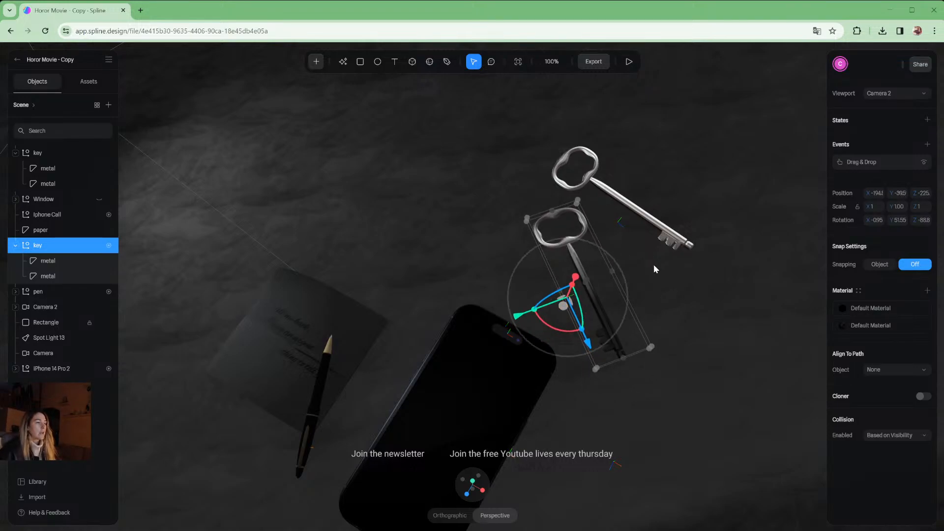
Examine how the two keys are lit from a lower angle, checking the spot light's settings and the library key group's material
left_click_drag(653, 265, 663, 236, "alt")
middle_click_drag(615, 143, 733, 168)
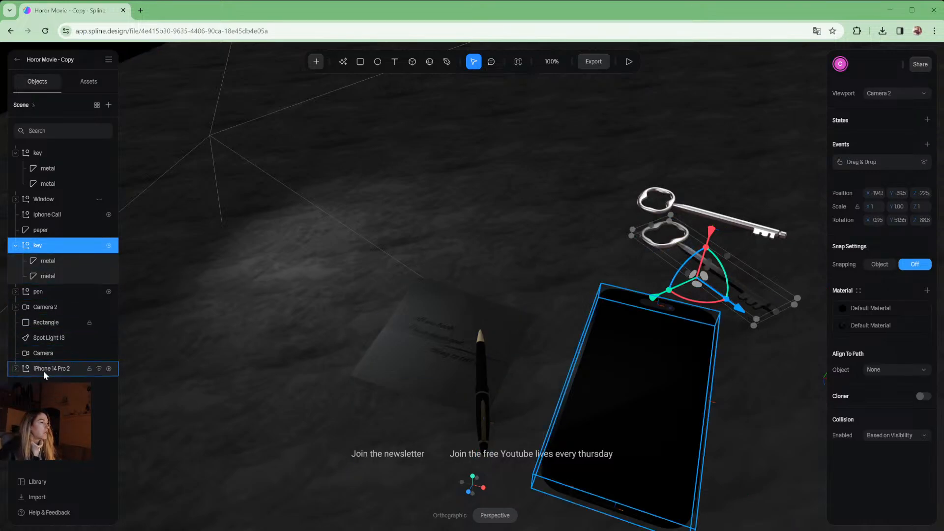
middle_click_drag(736, 161, 681, 128)
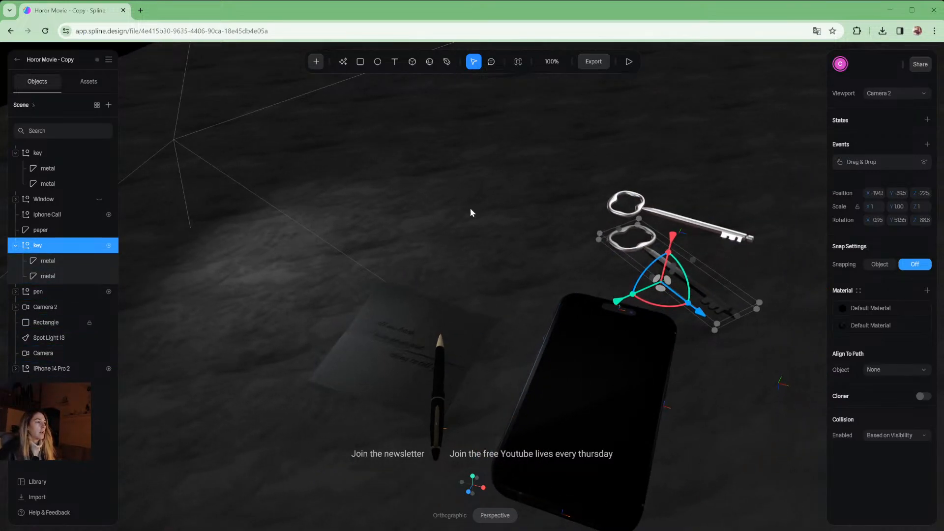
left_click(177, 138)
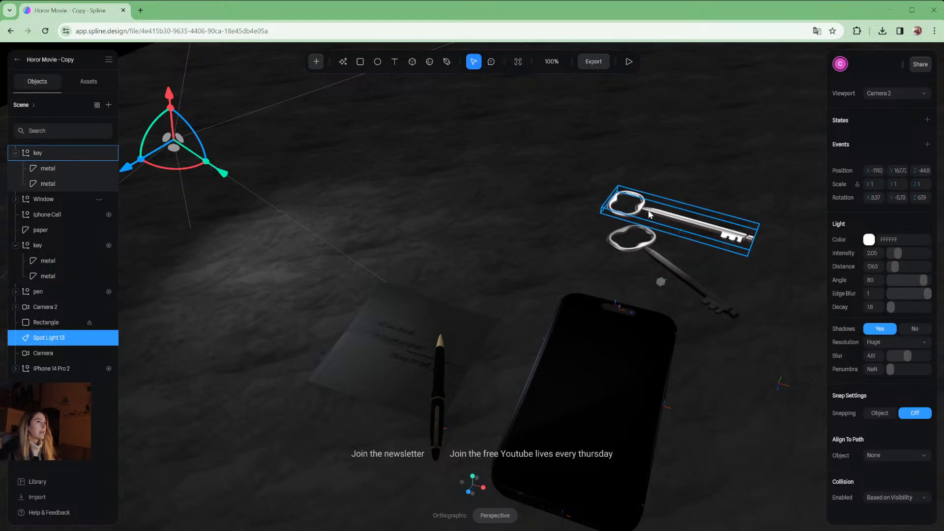
left_click(50, 153)
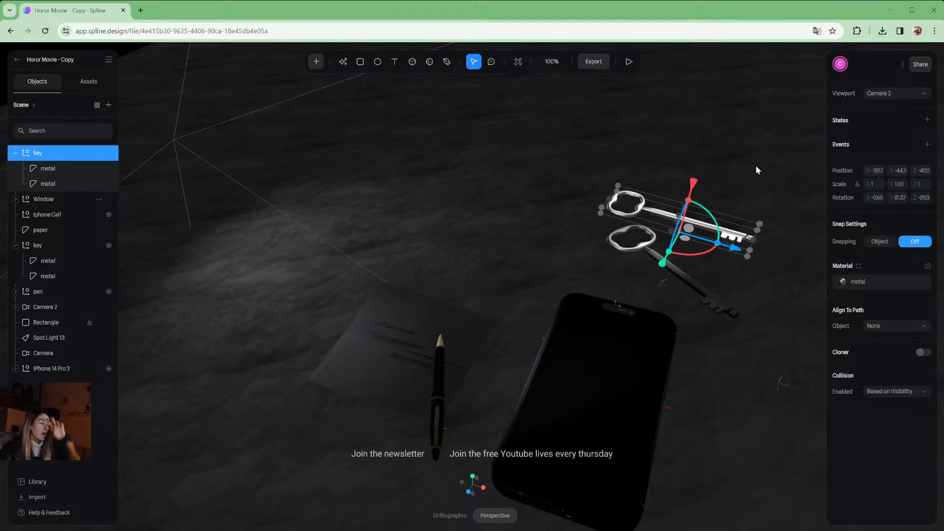
Play the scene, move the original key closer to the phone to check its shading, and exit the preview
left_click(630, 63)
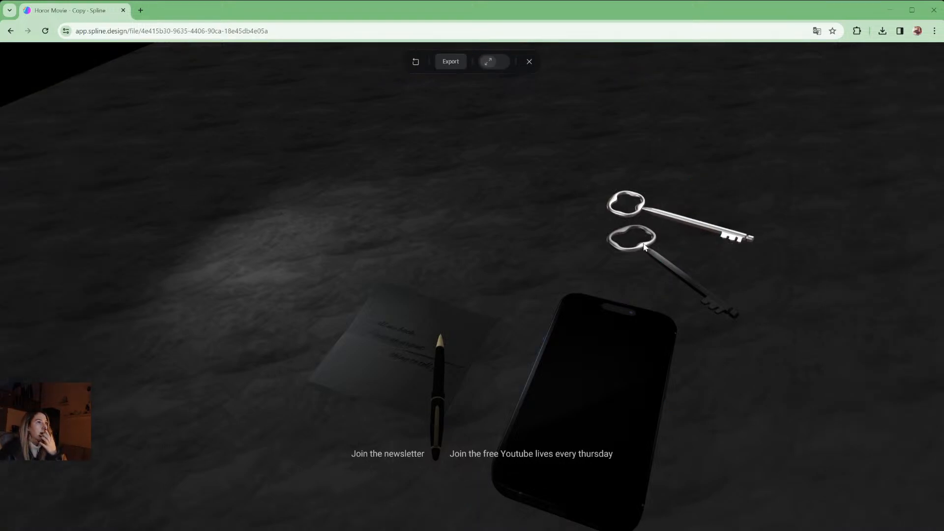
left_click_drag(670, 264, 702, 297)
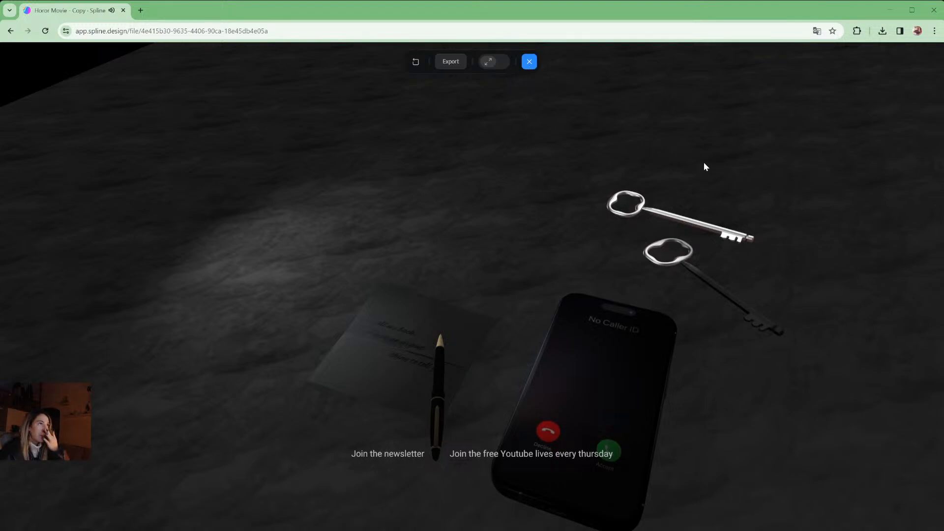
left_click(532, 62)
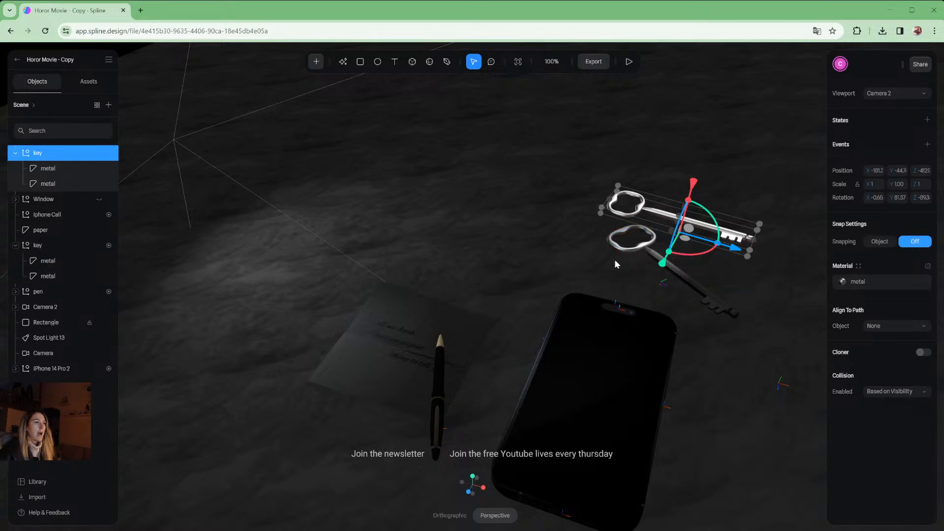
Hide the original key group and select the library key group
left_click(655, 256)
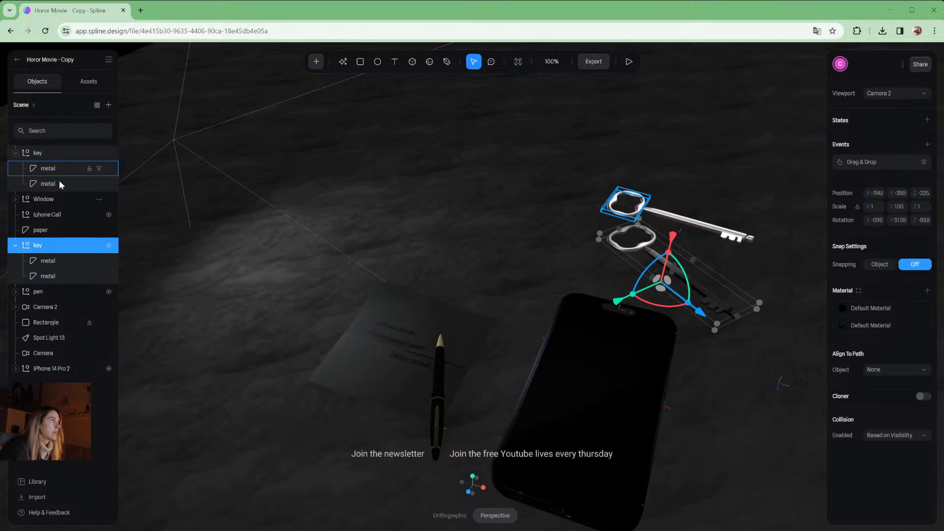
left_click(100, 246)
left_click(39, 153)
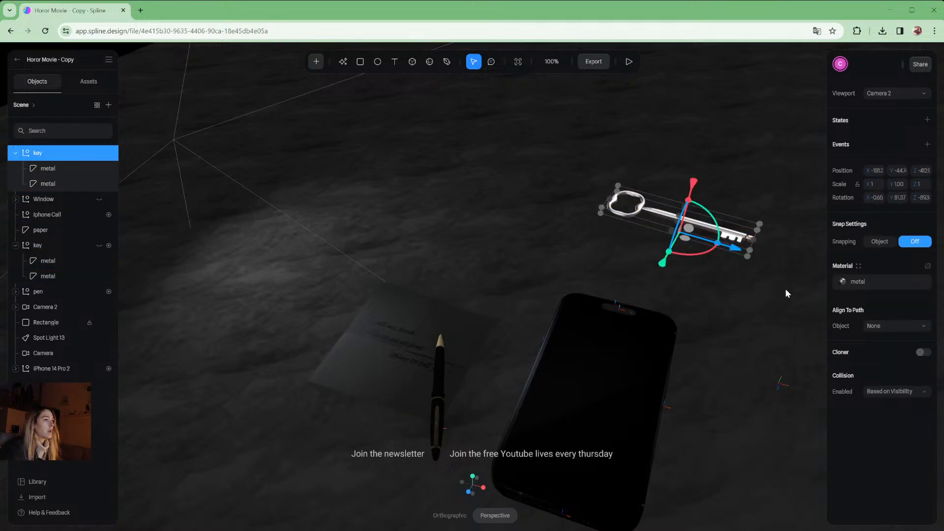
Detach the library key from its shared metal material asset and check the material layers of both its metal parts
left_click(47, 168)
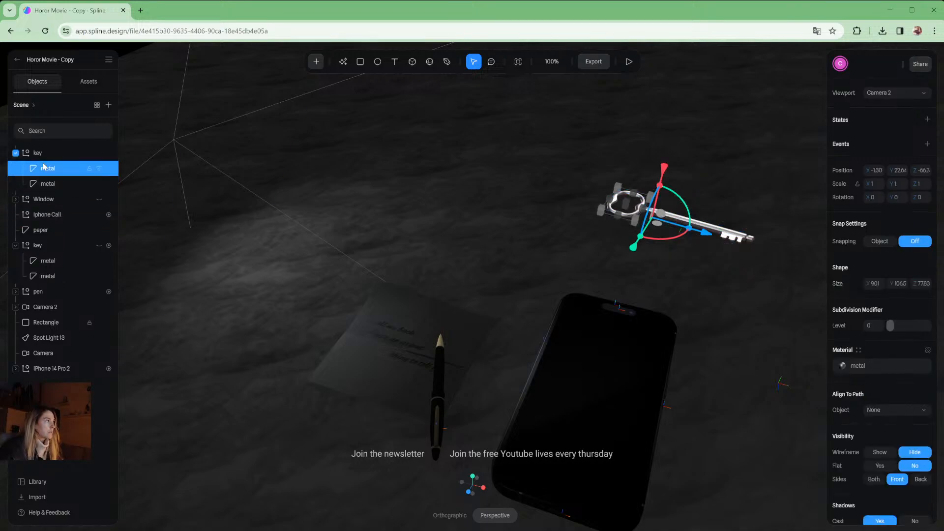
left_click(50, 154)
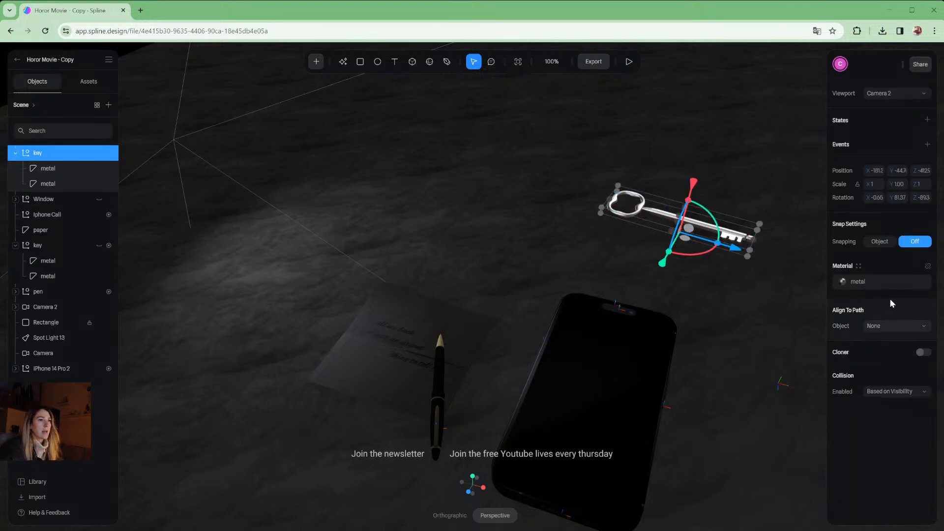
left_click(928, 267)
left_click(48, 168)
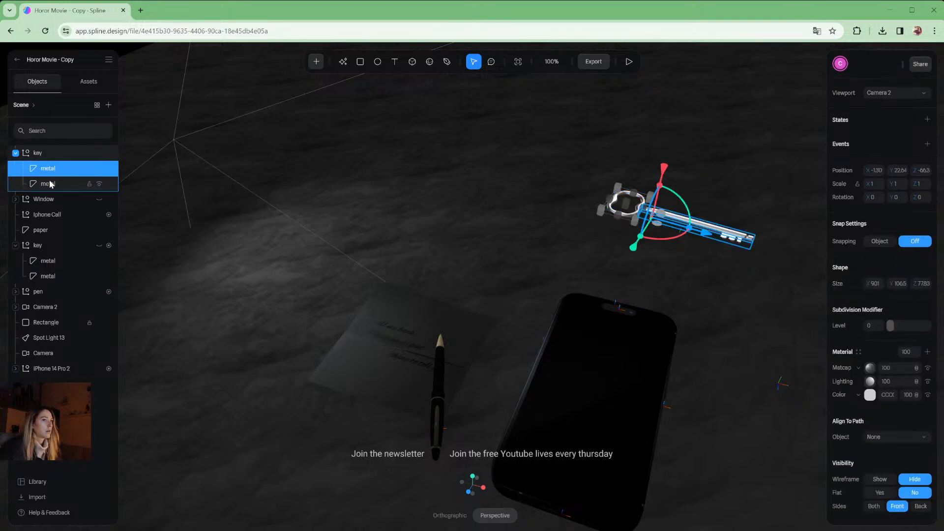
left_click(50, 184)
left_click(49, 169)
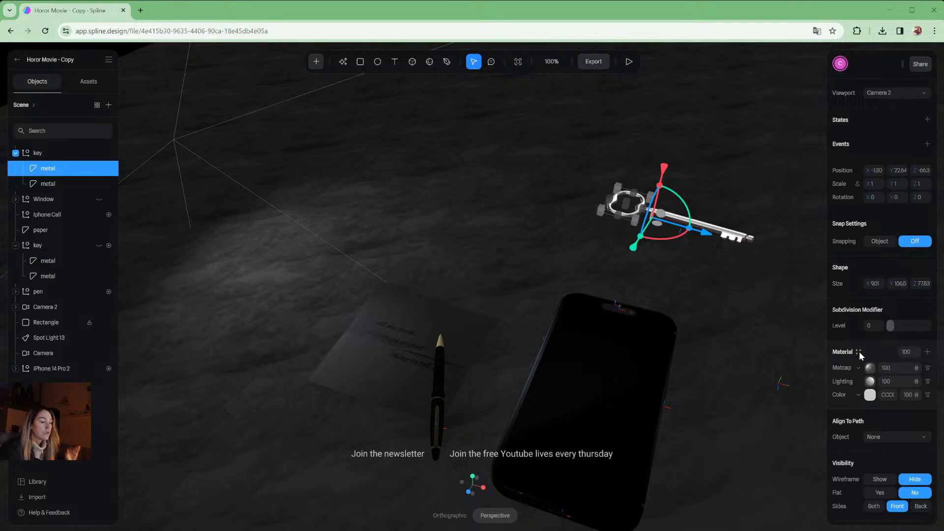
Add a Depth layer on top of the material of the library key's ring-shaped handle
left_click(928, 352)
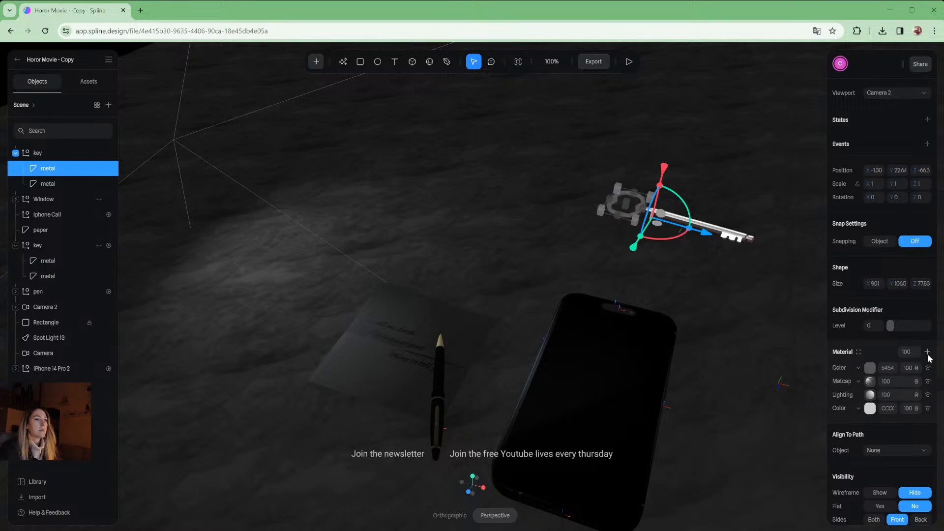
left_click(858, 369)
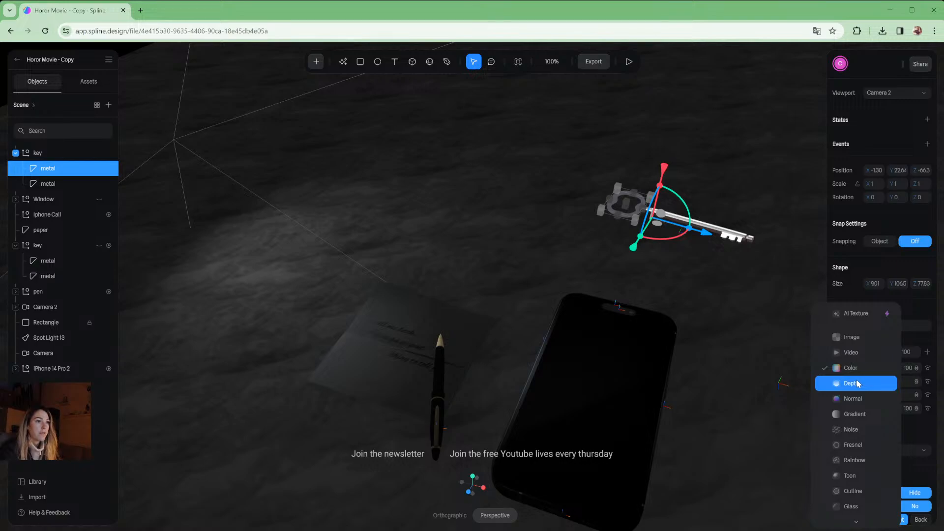
left_click(857, 382)
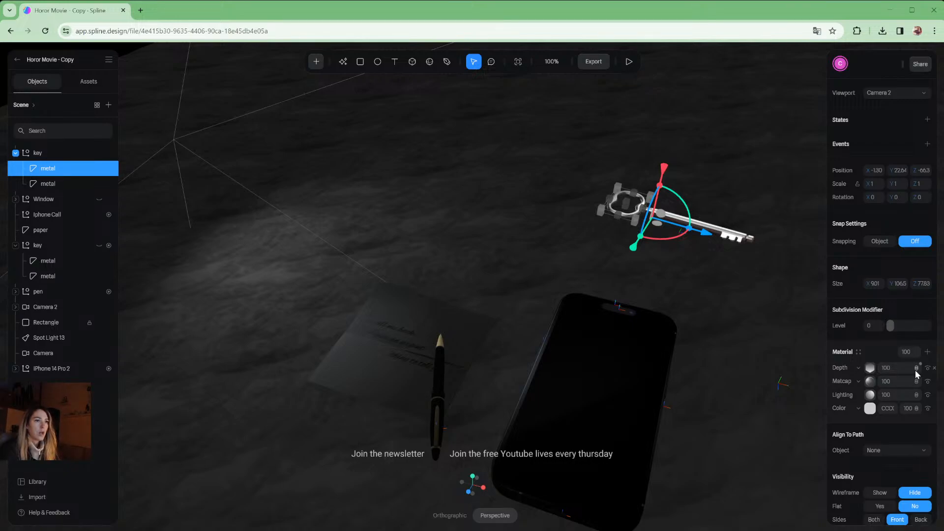
left_click(918, 391)
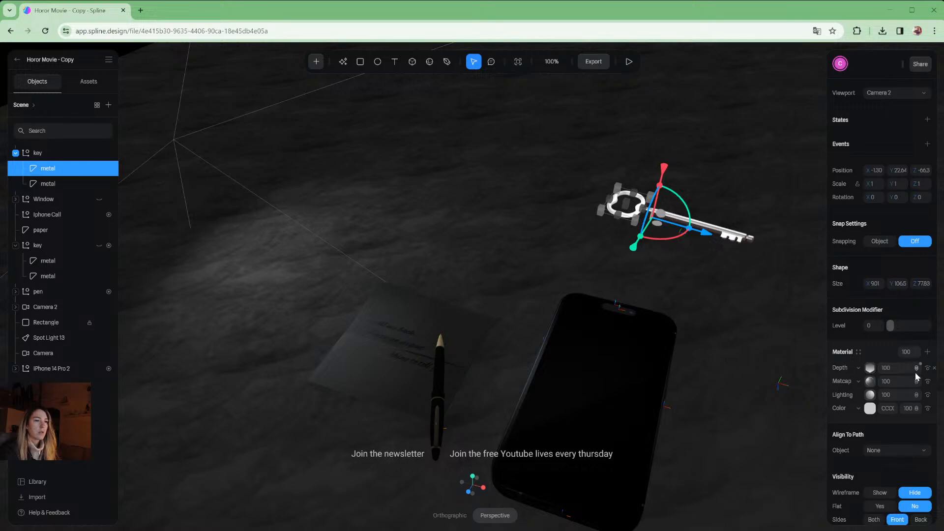
left_click(916, 381)
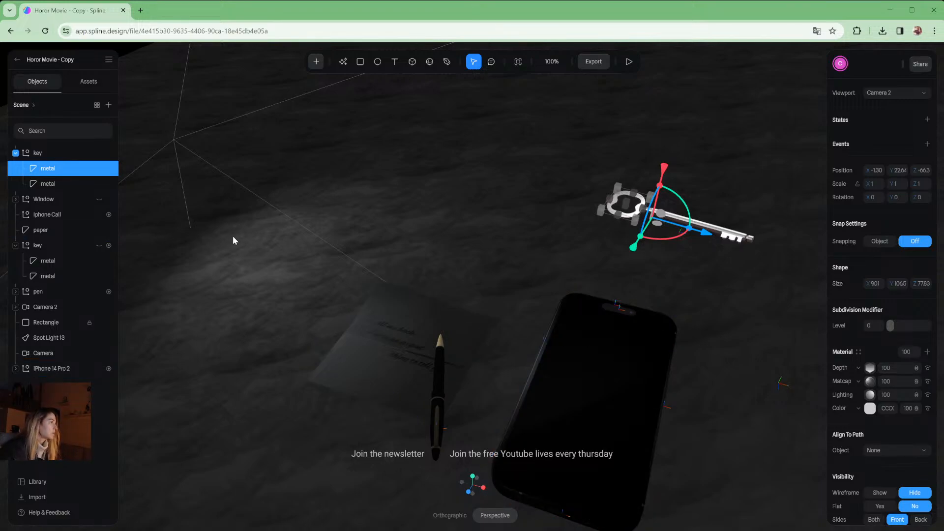
Undo the Depth layer and the material detachment on the library key
left_click(39, 153)
key("ctrl+z")
key("ctrl+z")
key("ctrl+z")
key("ctrl+z")
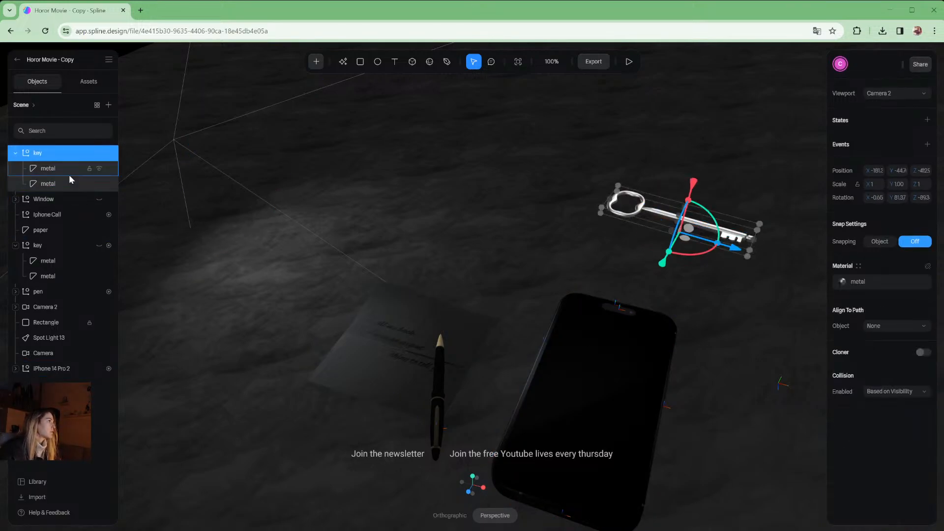
Select both metal parts of the library key together and detach them from the shared metal material asset
left_click(41, 261)
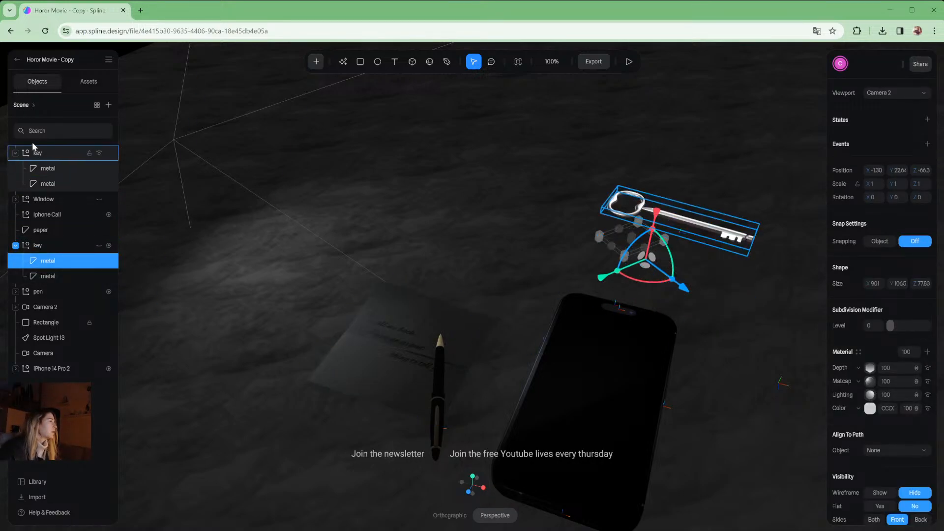
left_click(45, 154)
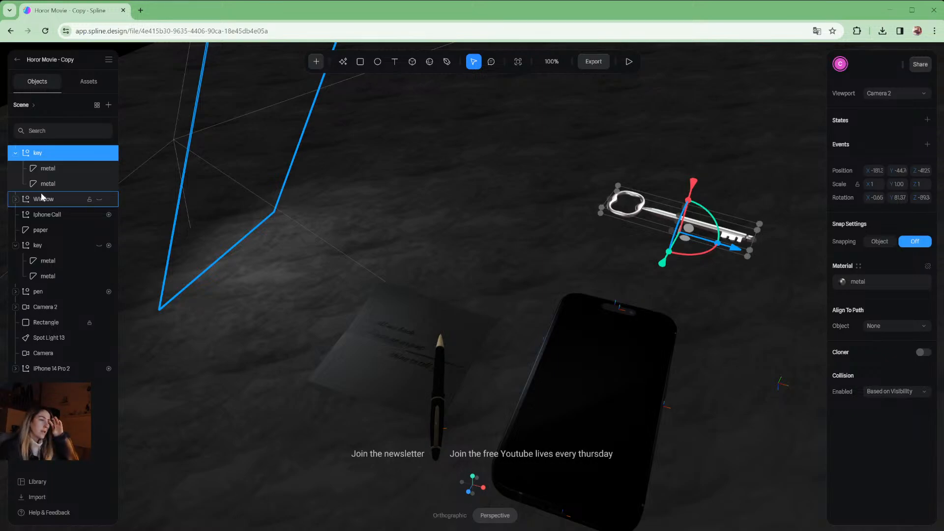
left_click(74, 168)
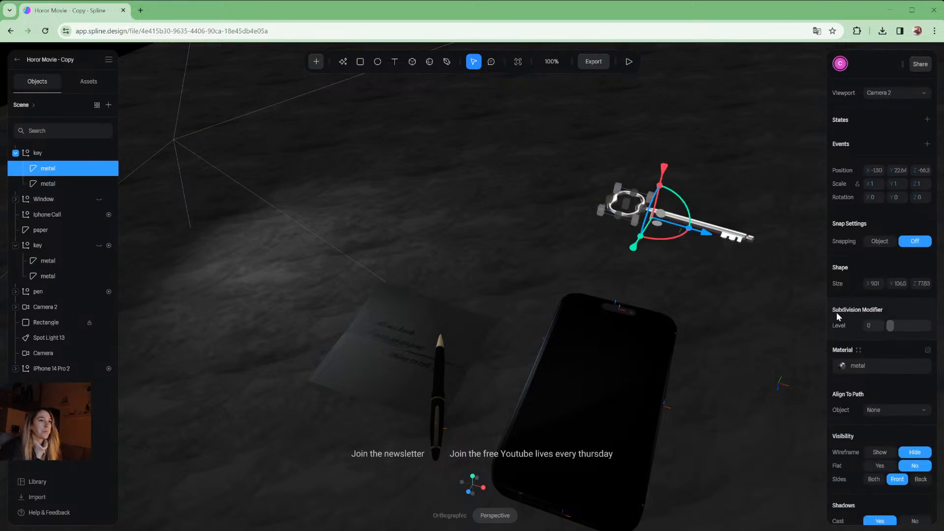
left_click(52, 186, "shift")
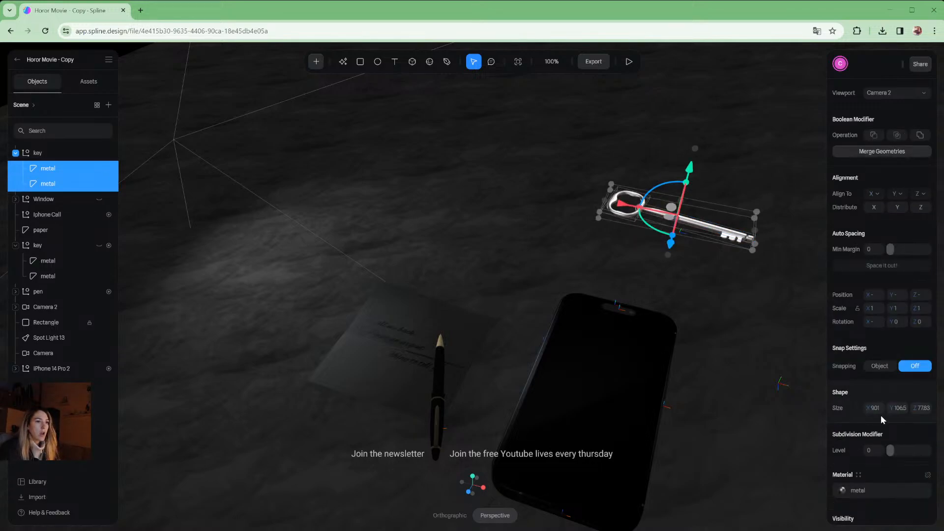
left_click(928, 475)
scroll(905, 427, "down", 4)
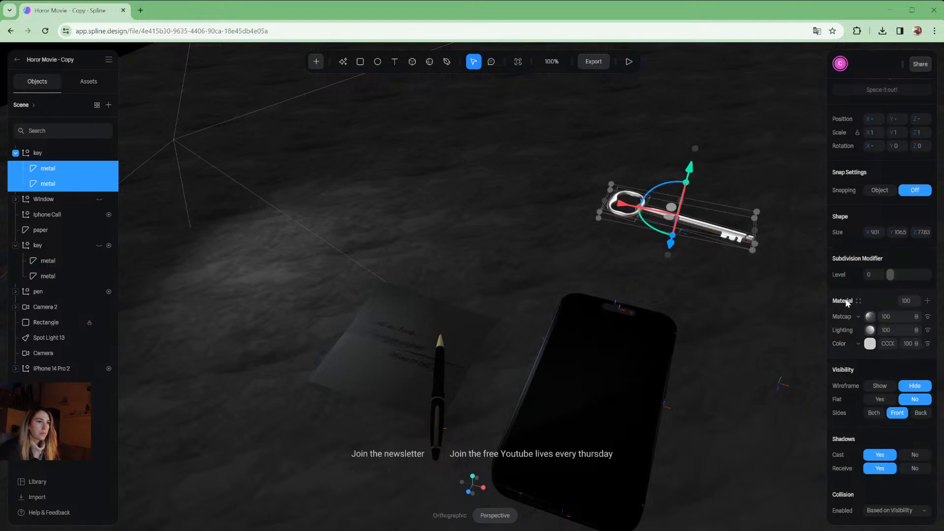
Add a Depth layer to the material of the selected key parts and set its position to World
left_click(927, 300)
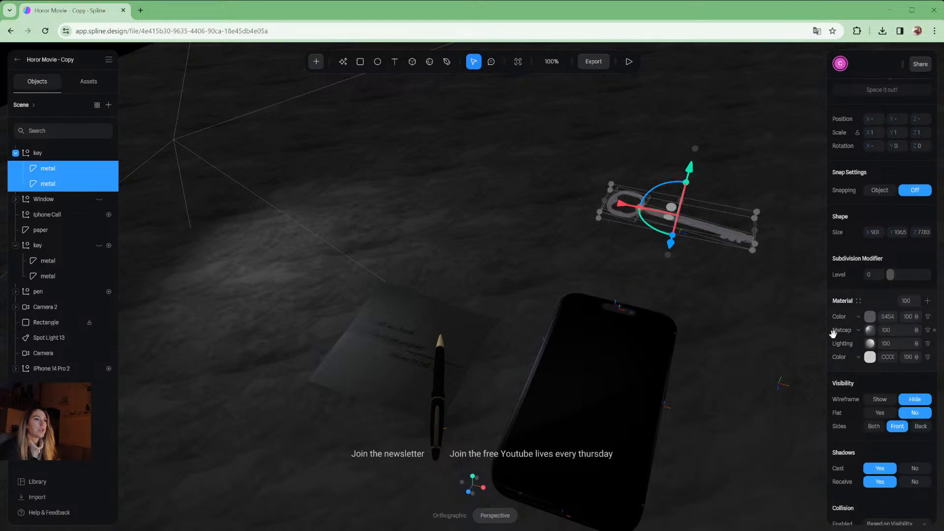
left_click(859, 316)
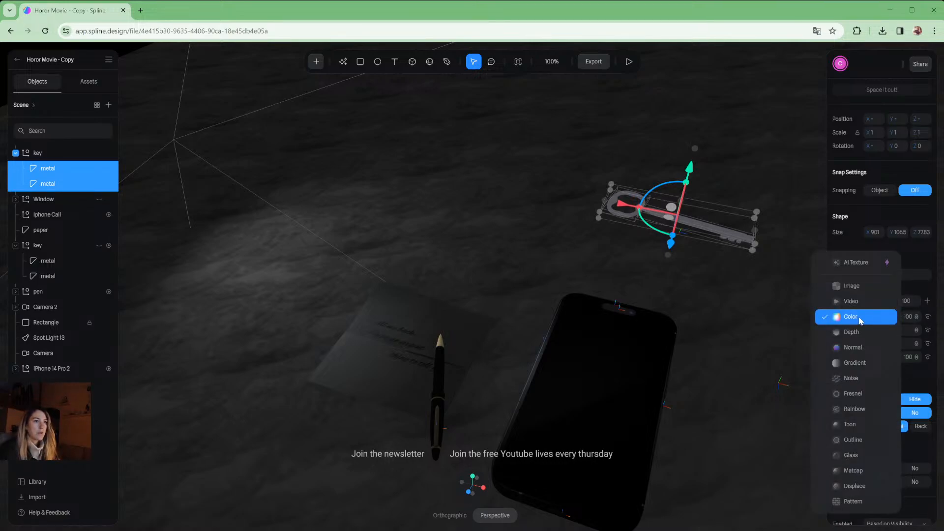
left_click(850, 332)
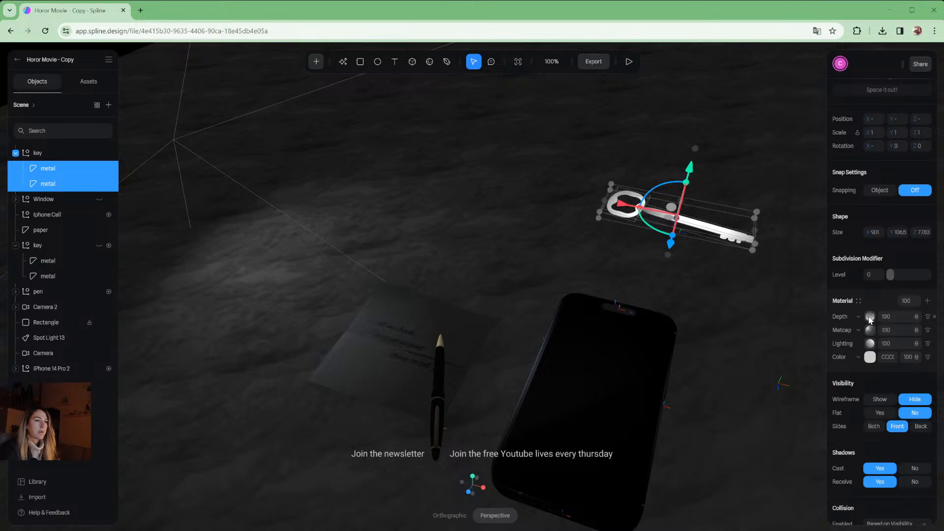
left_click(870, 317)
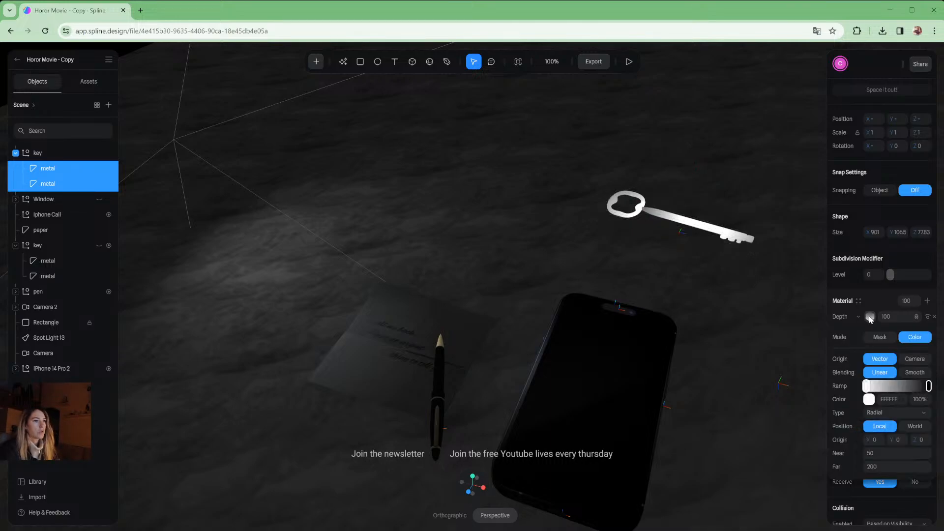
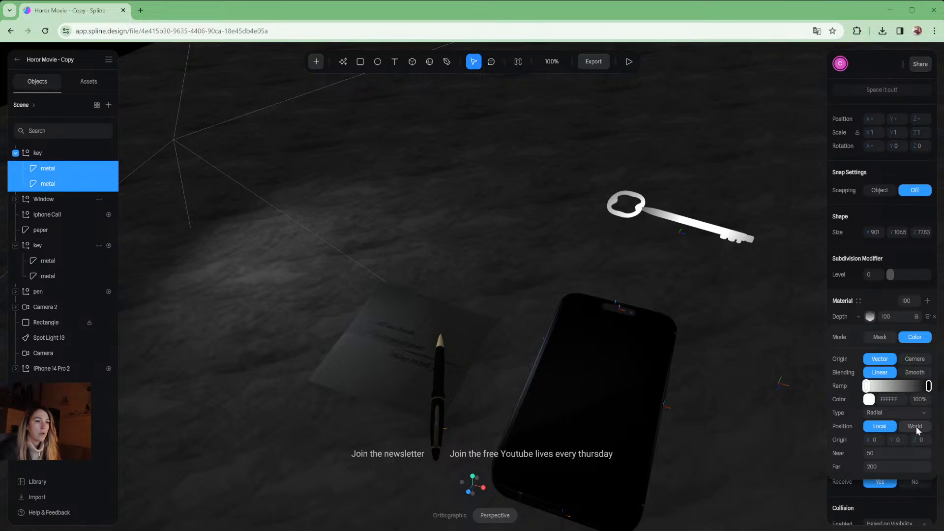
left_click(917, 427)
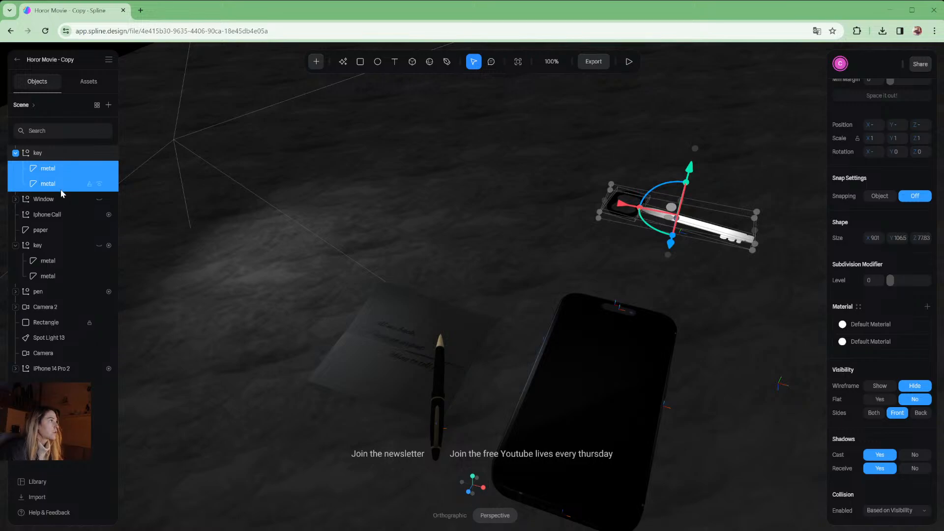
Examine the Depth layer settings and gradient sphere of the library key's blade, viewing the scene from above
left_click(48, 185)
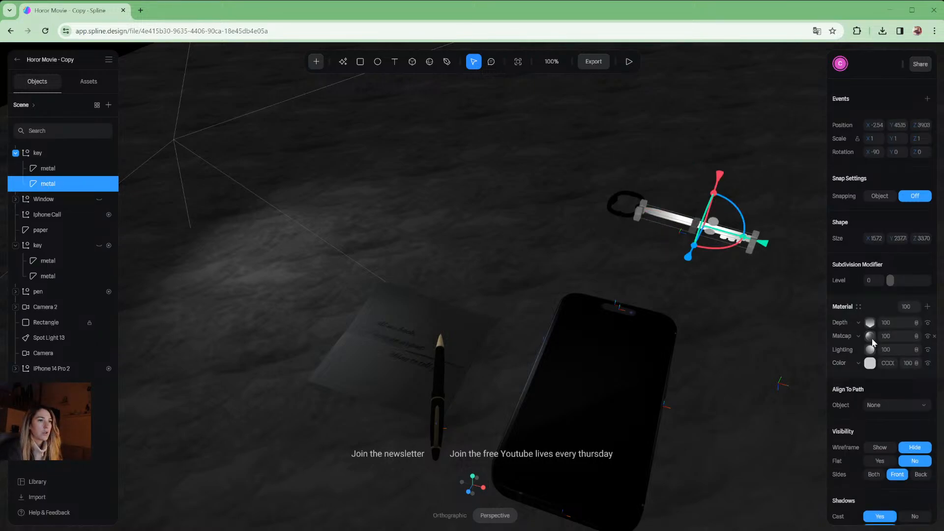
left_click(870, 326)
left_click(870, 326)
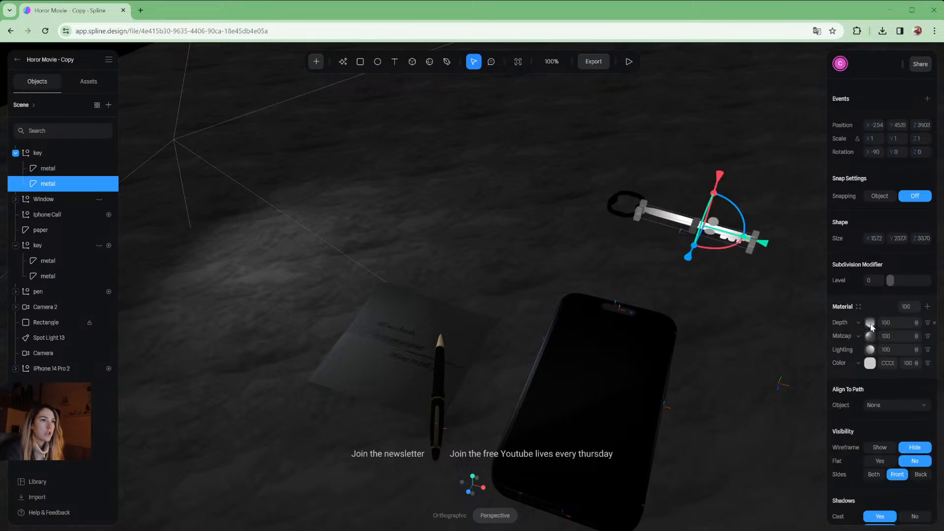
left_click(870, 327)
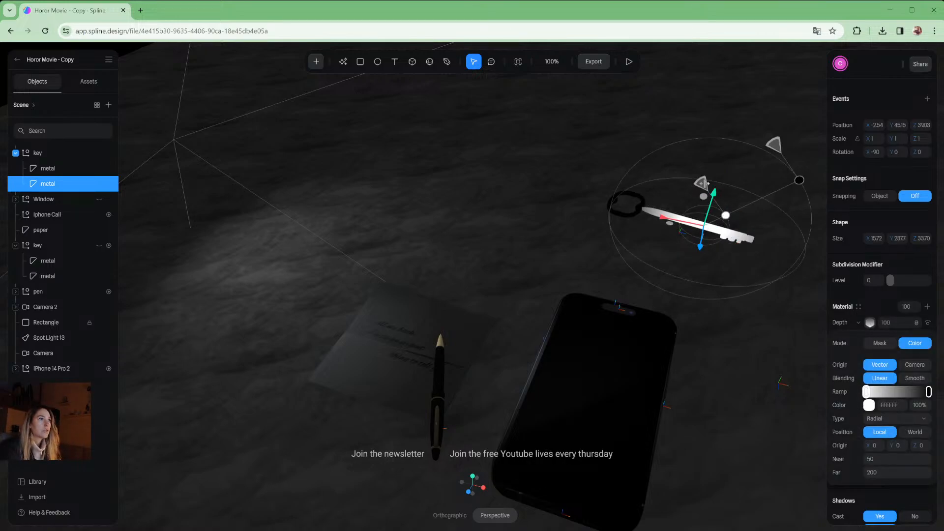
scroll(732, 261, "down", 2)
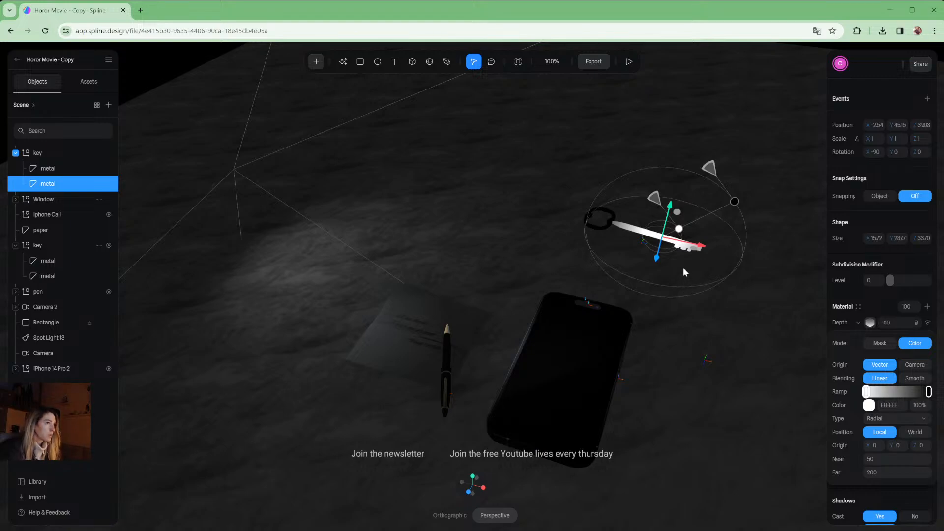
middle_click_drag(683, 270, 684, 340)
left_click(475, 493)
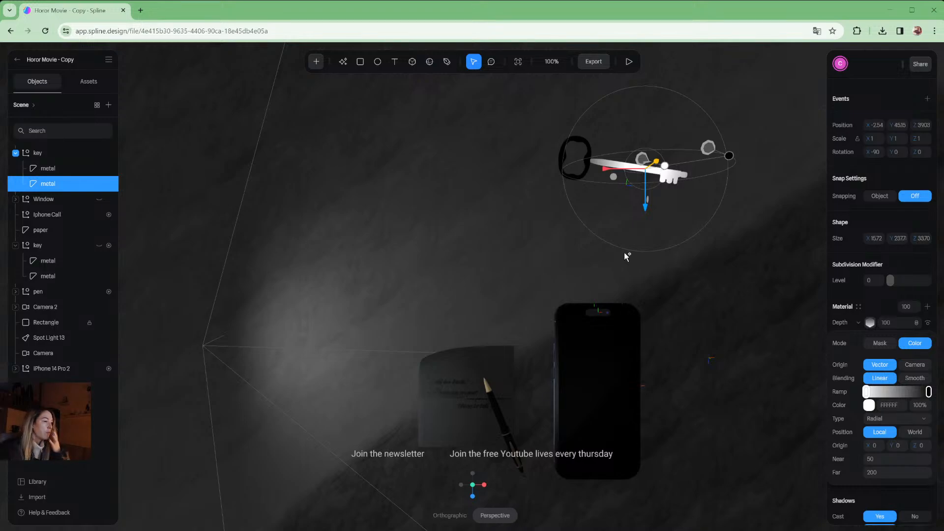
mouse_move(474, 487)
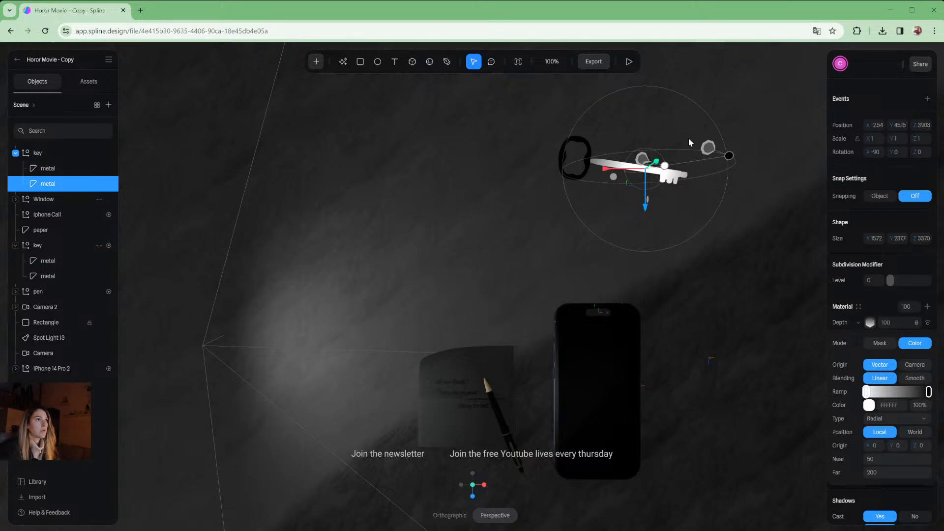
left_click(95, 438)
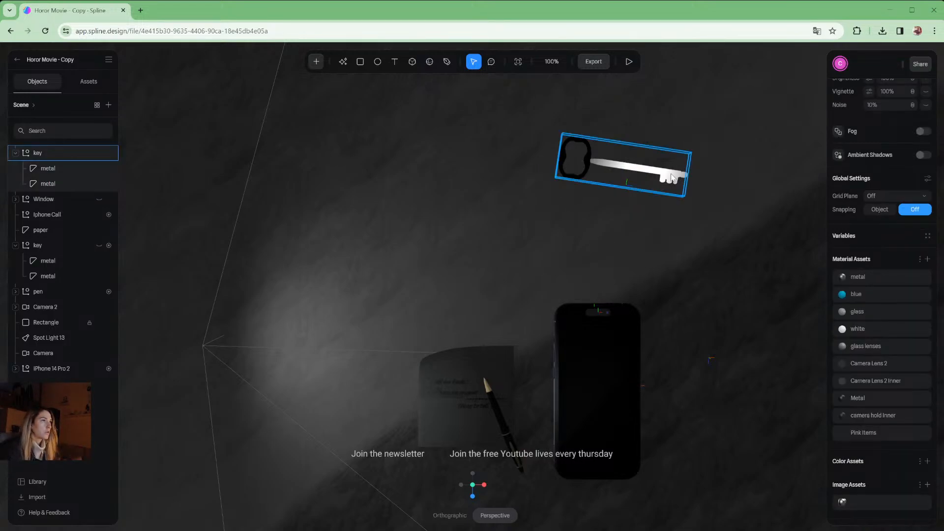
Move the Depth origin of the library key's ring-shaped handle over the lit area of the ground, at about X -94, Z -52
left_click(618, 168)
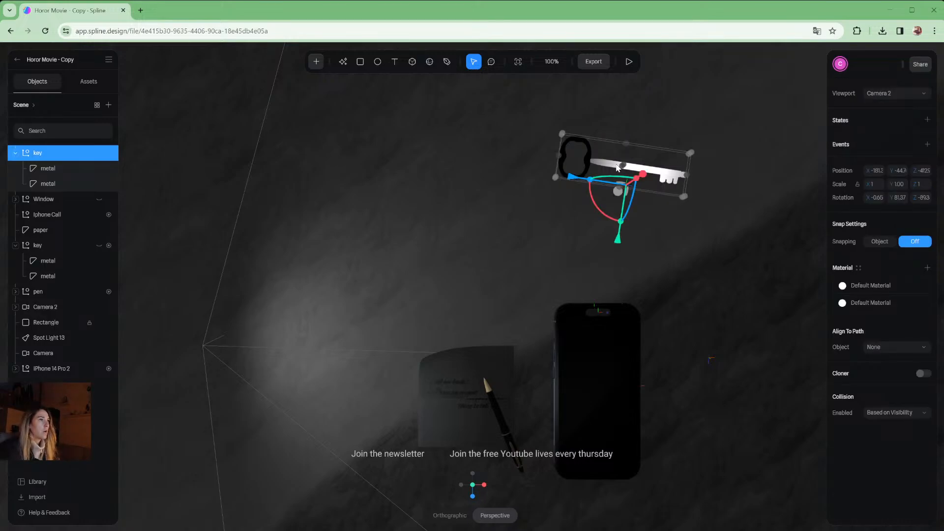
left_click(38, 169)
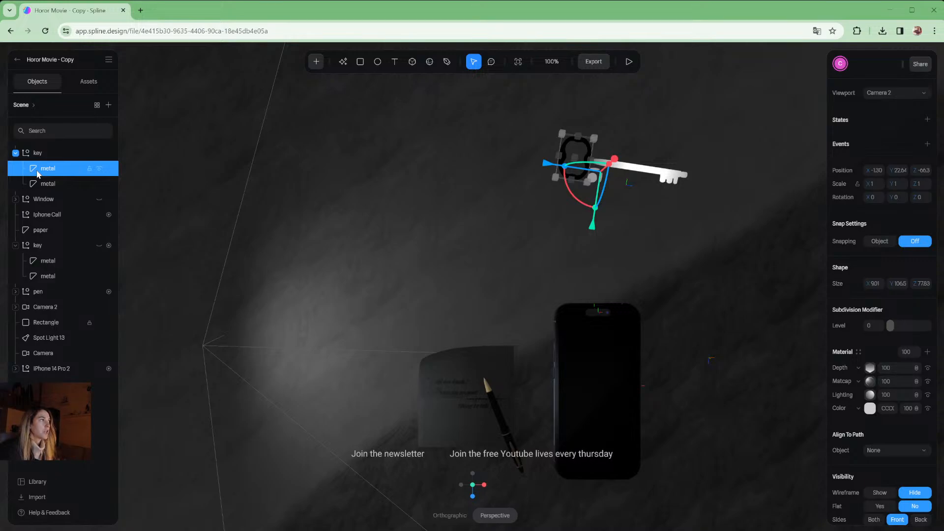
left_click(870, 369)
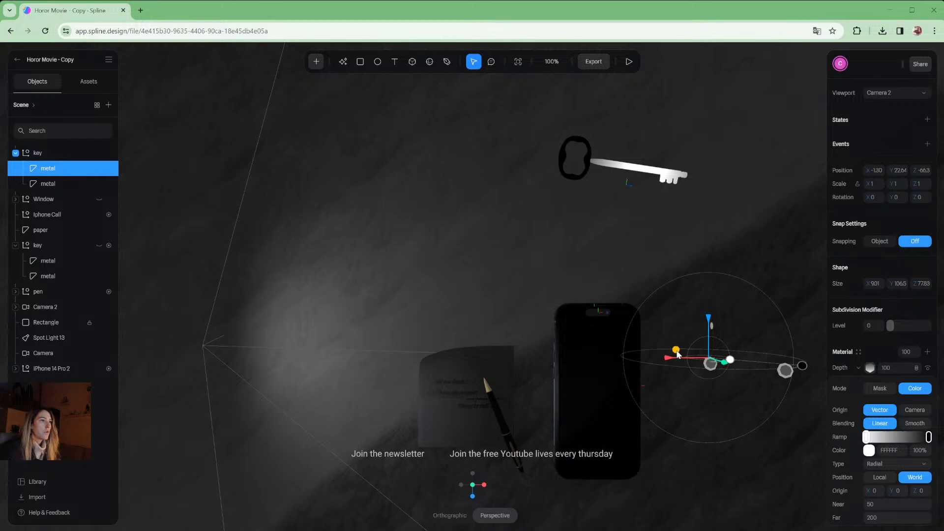
left_click_drag(678, 354, 306, 335)
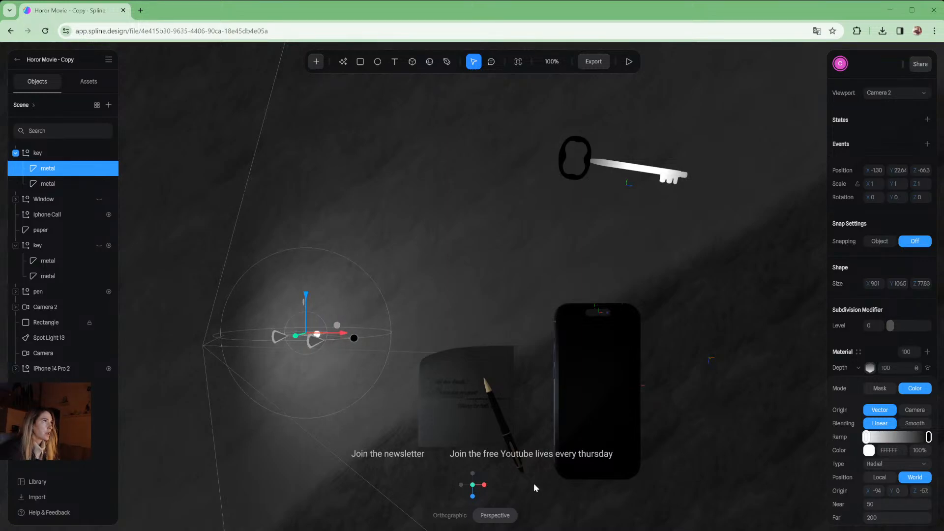
Raise the handle's Depth origin to the spot light's source, at about X -110, Y 162, Z -43
left_click(473, 495)
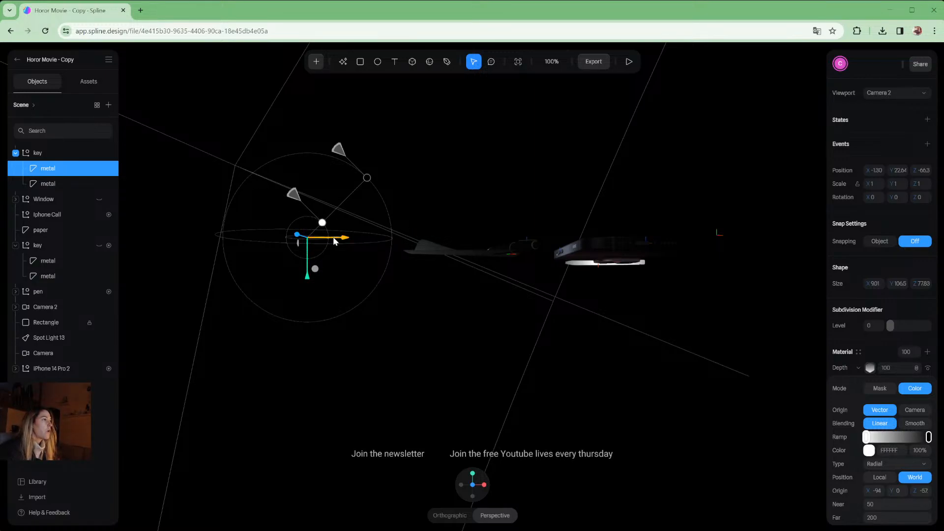
left_click_drag(334, 240, 271, 170)
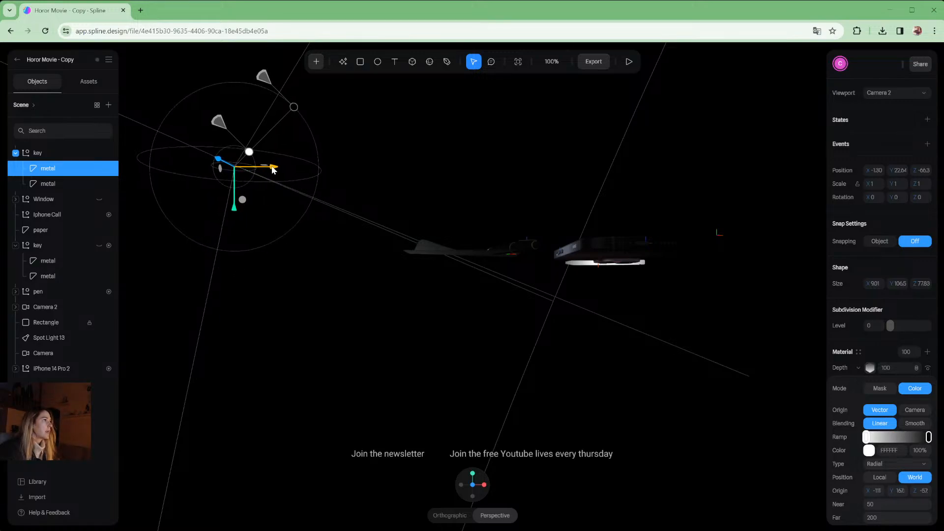
left_click(484, 485)
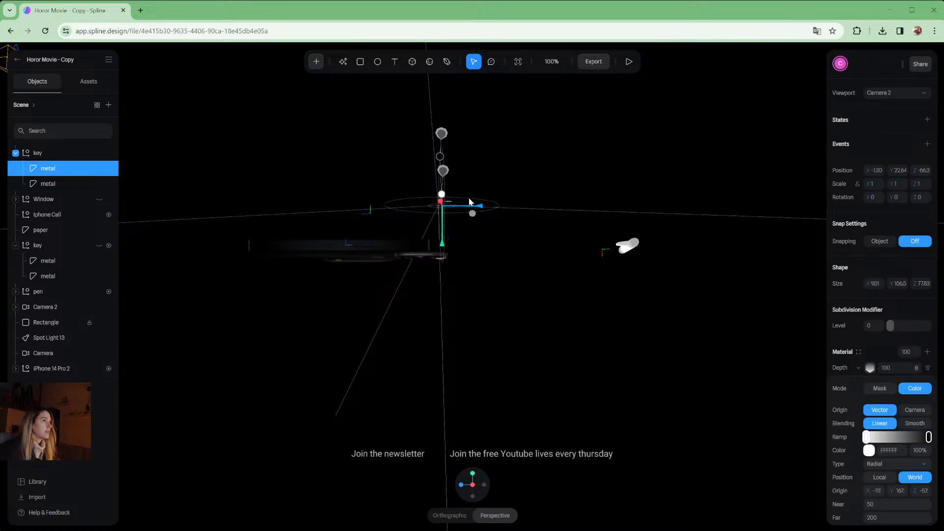
mouse_move(470, 202)
left_mouse_down()
mouse_move(442, 206)
mouse_move(464, 205)
left_mouse_up()
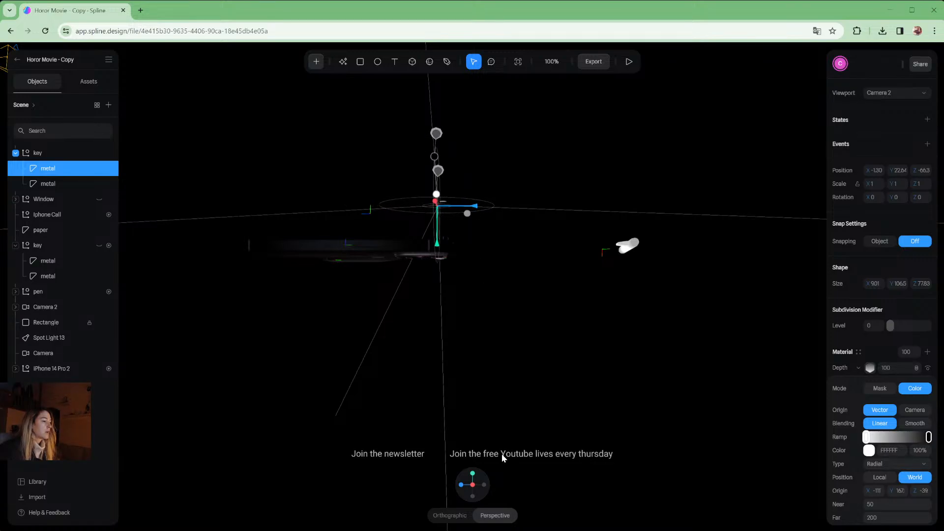
left_click(472, 473)
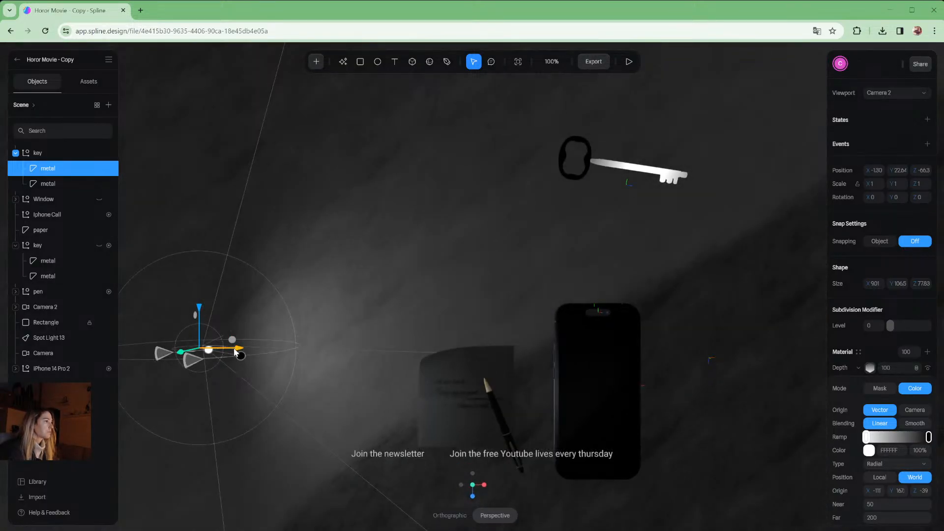
left_click_drag(235, 352, 205, 327)
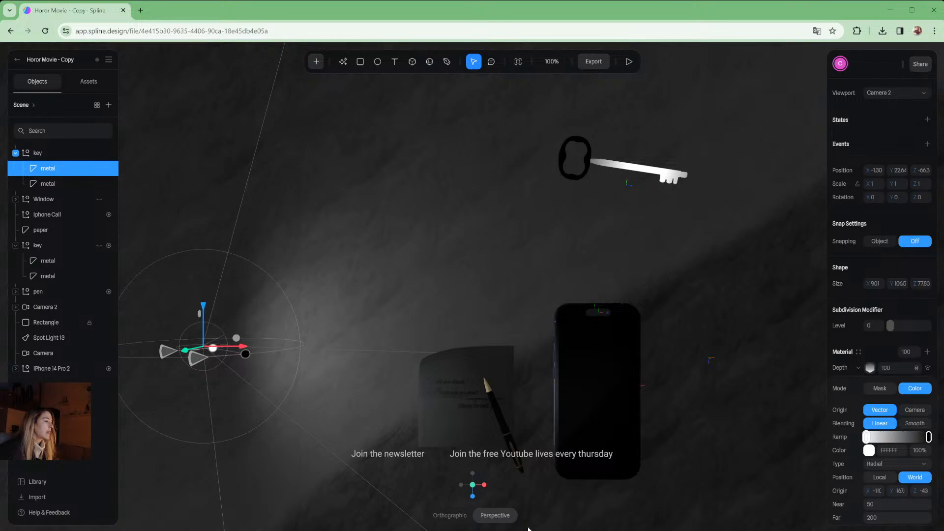
Enlarge the outer radius of the handle's Depth gradient to a Far distance of about 1003, reaching the key
left_click(472, 496)
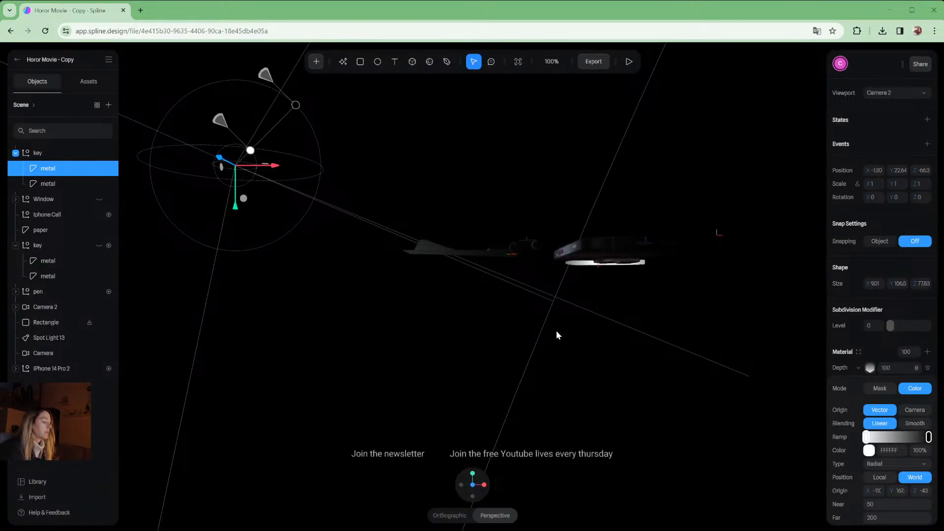
left_click_drag(580, 258, 573, 289, "alt")
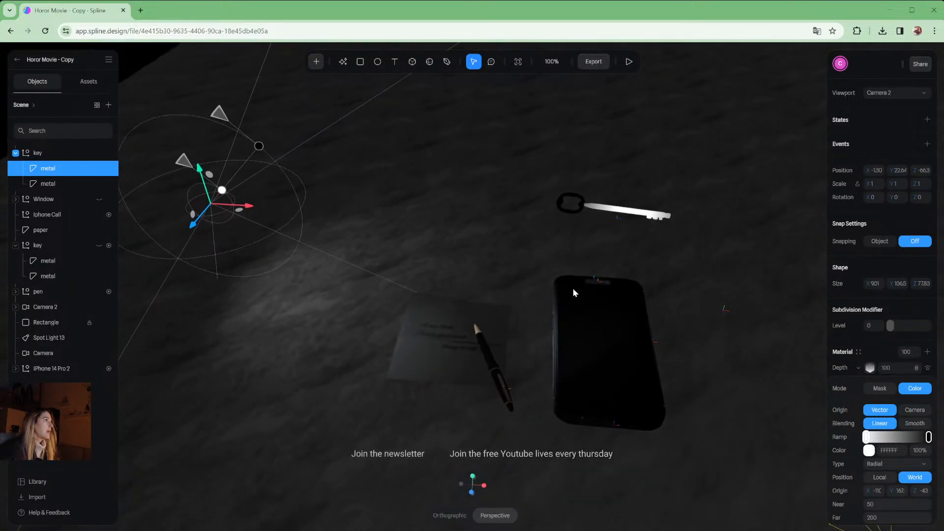
scroll(585, 292, "down", 6)
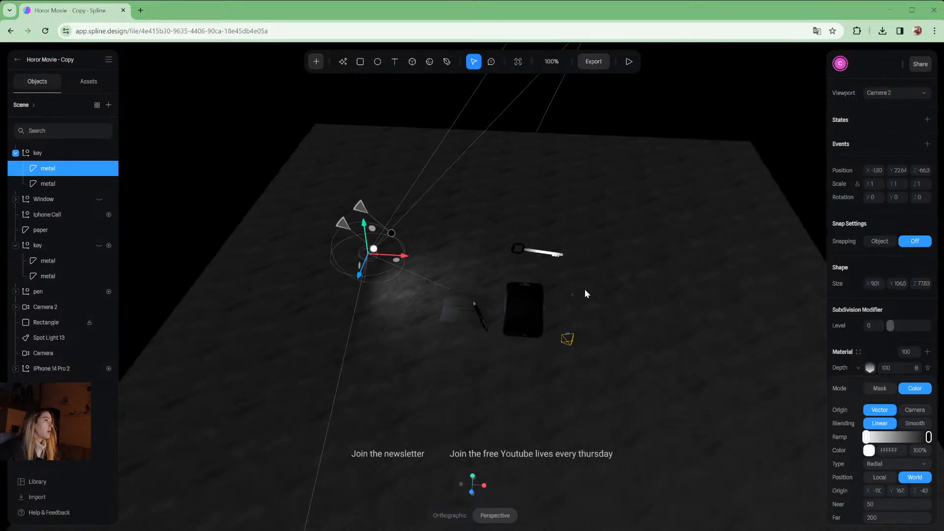
left_click_drag(359, 207, 524, 124)
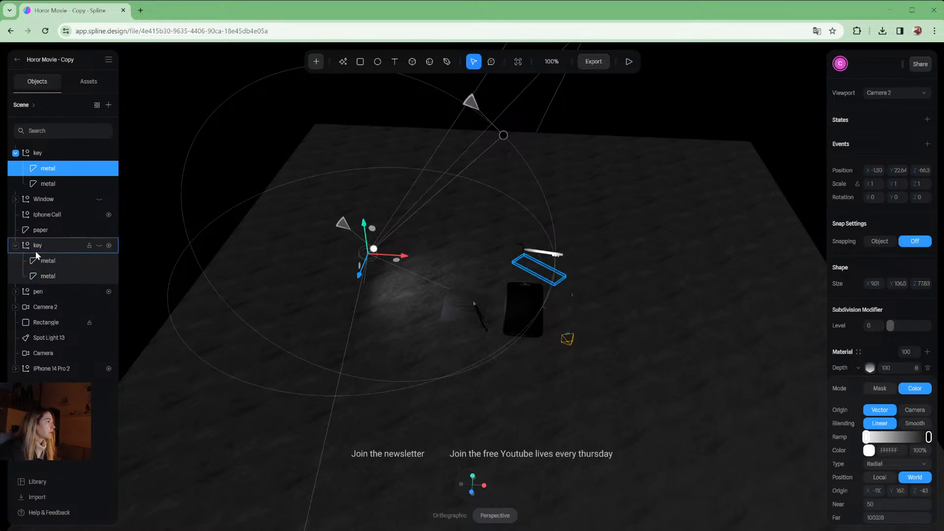
Check the Depth layer settings and ramp colors on the handle of the hidden original key
left_click(46, 261)
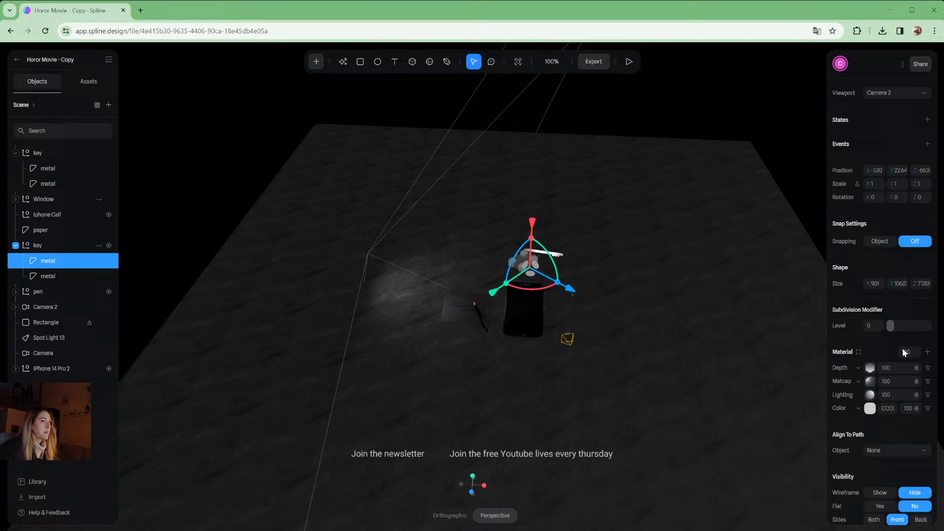
left_click(869, 369)
left_click(869, 451)
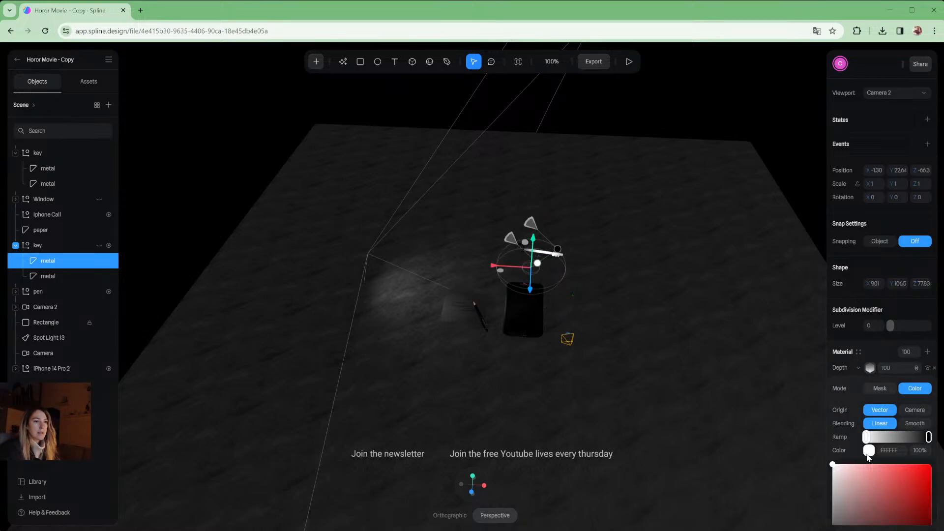
left_click(928, 437)
left_click(864, 437)
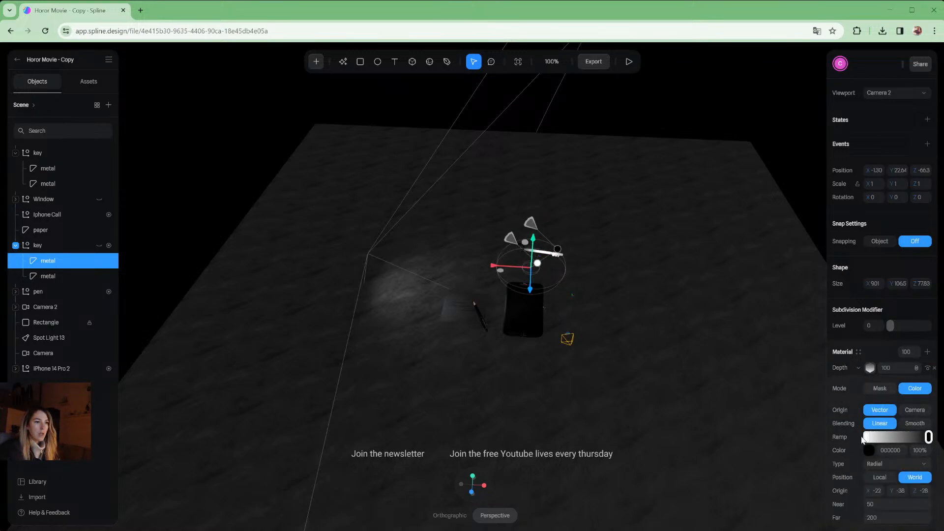
left_click(865, 437)
left_click(915, 368)
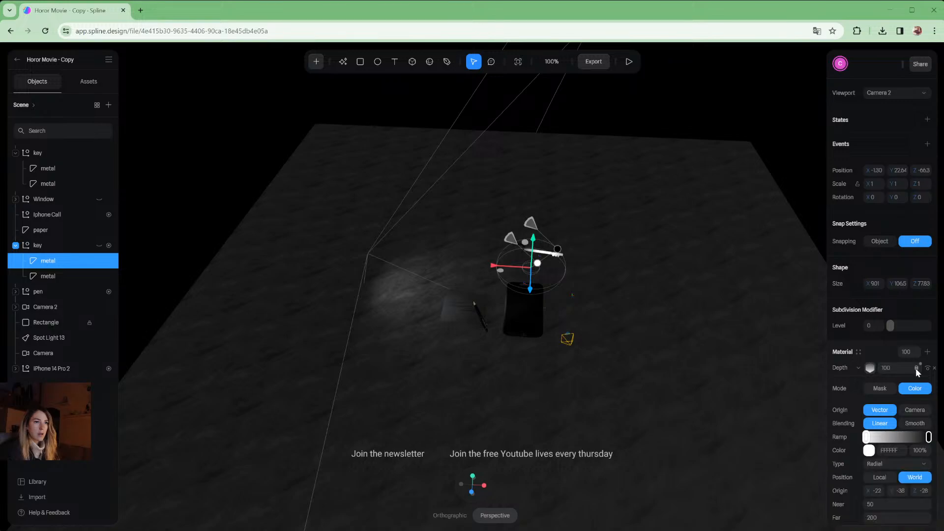
Reopen the Depth settings of the library key's handle and examine its shading up close
left_click(46, 168)
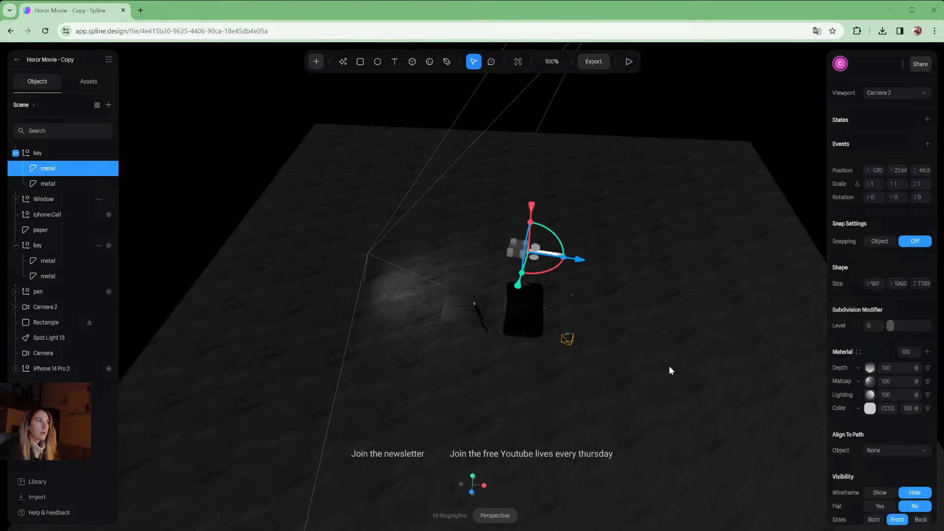
left_click(870, 368)
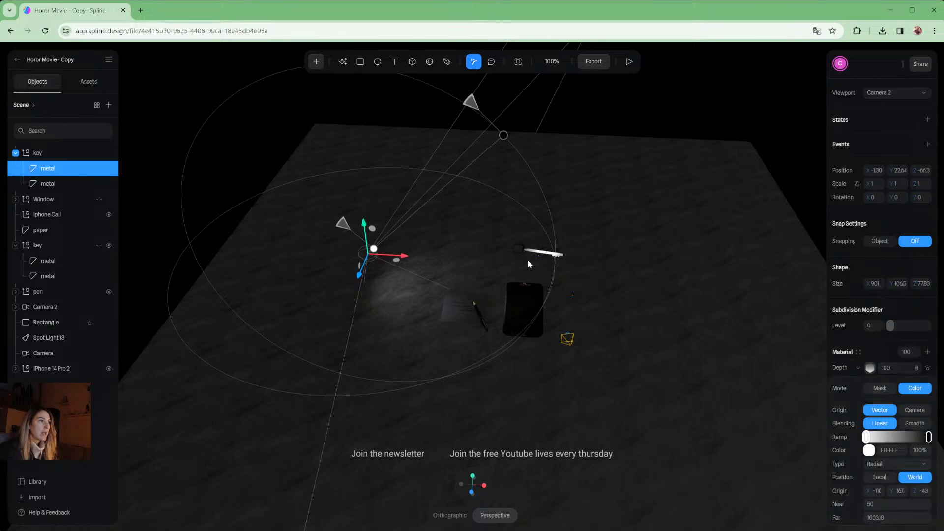
scroll(581, 217, "up", 10)
middle_click_drag(609, 187, 425, 385)
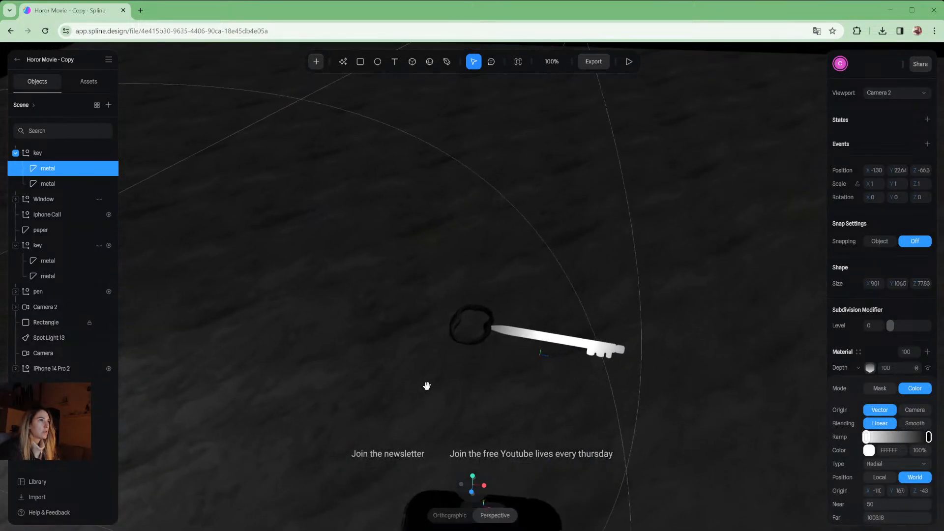
scroll(503, 346, "up", 6)
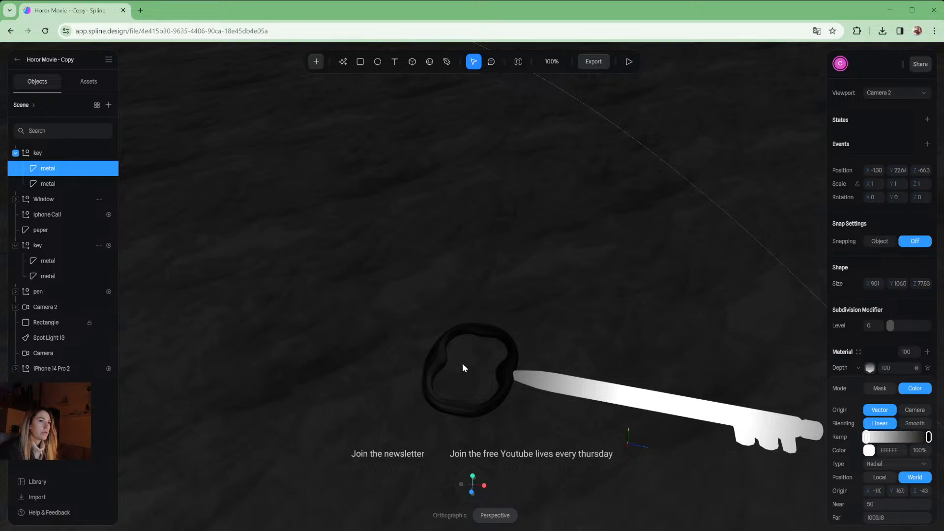
Check the image used by the Matcap layer of the library key's handle
left_click(873, 369)
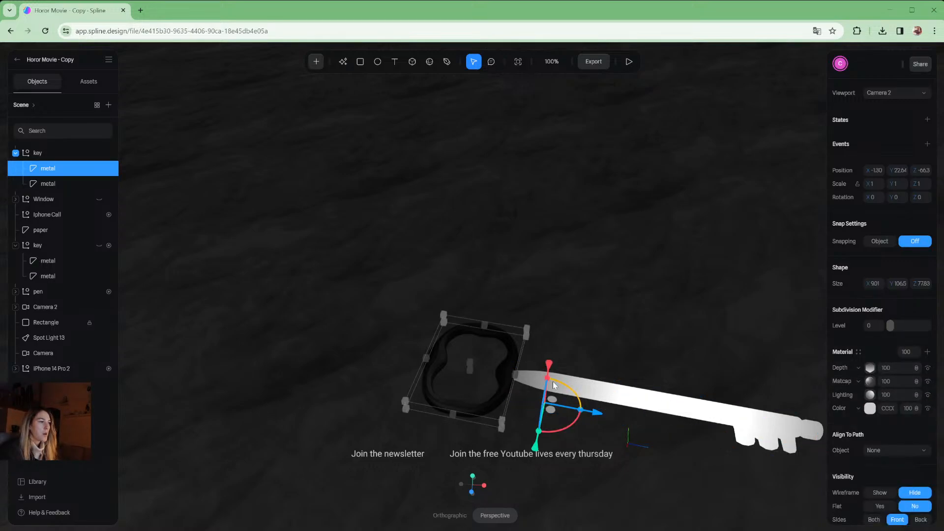
scroll(429, 368, "up", 2)
left_click_drag(528, 377, 515, 378)
key("ctrl+z")
middle_click_drag(588, 350, 894, 341)
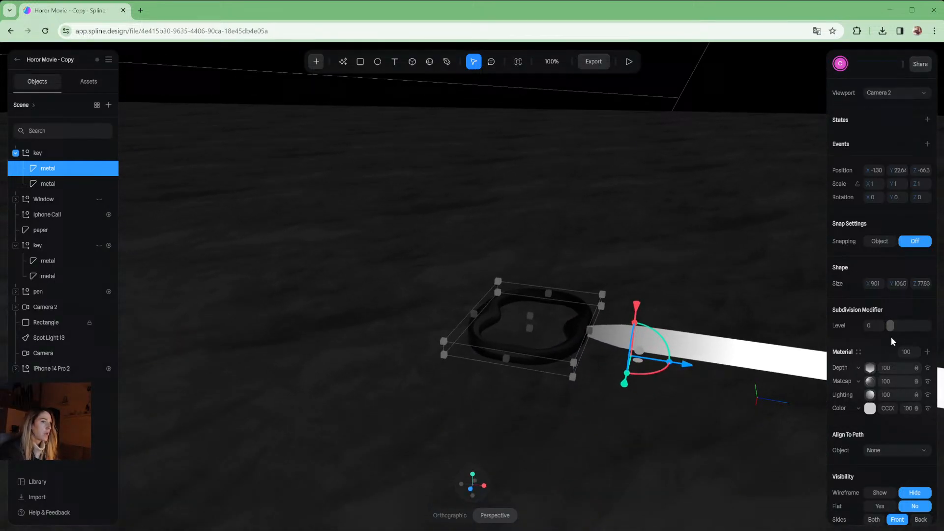
left_click(870, 383)
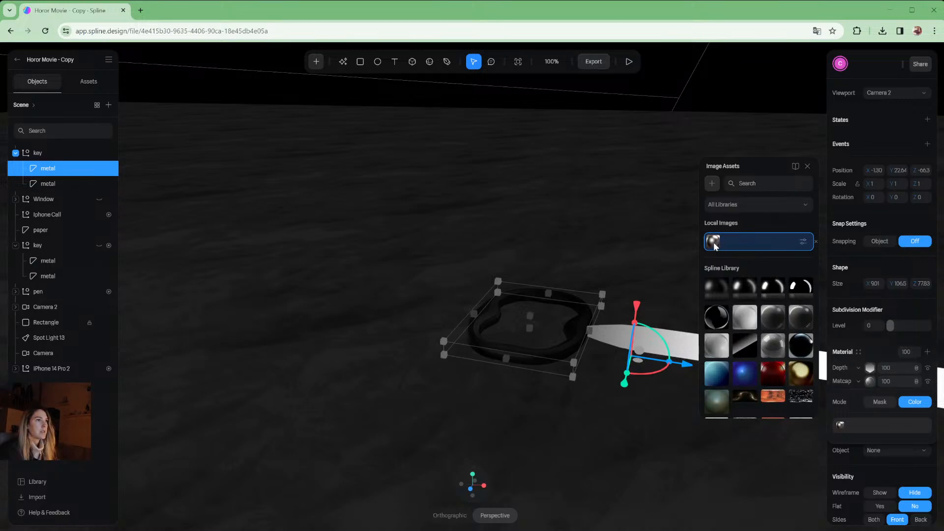
left_click(869, 384)
middle_click_drag(680, 269, 673, 302)
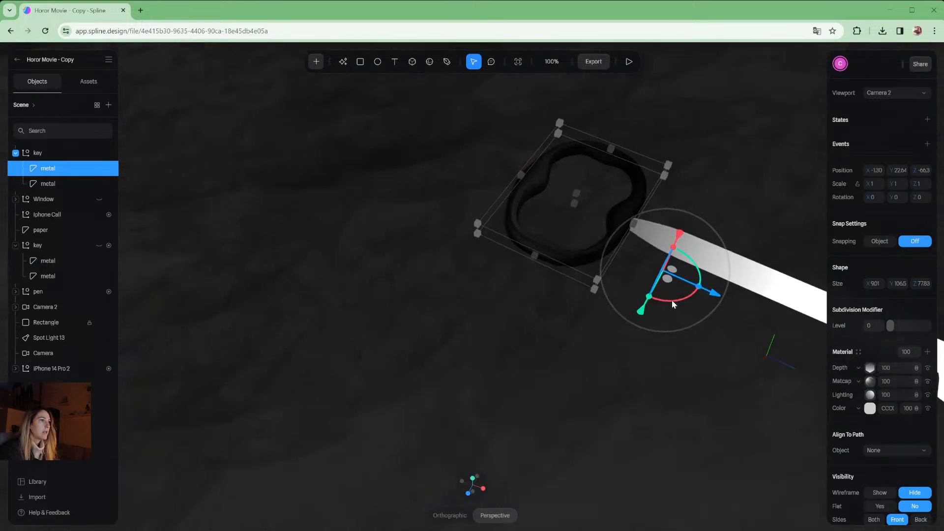
Move the ring-shaped handle away from the blade, past its toothed end, to about Z 252
scroll(675, 342, "down", 10)
middle_click_drag(551, 230, 656, 230)
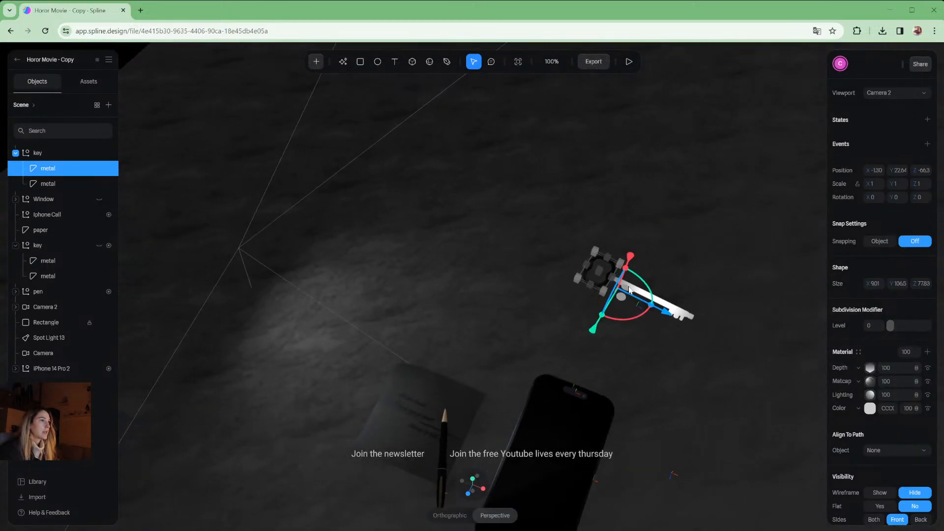
left_click_drag(621, 301, 778, 260)
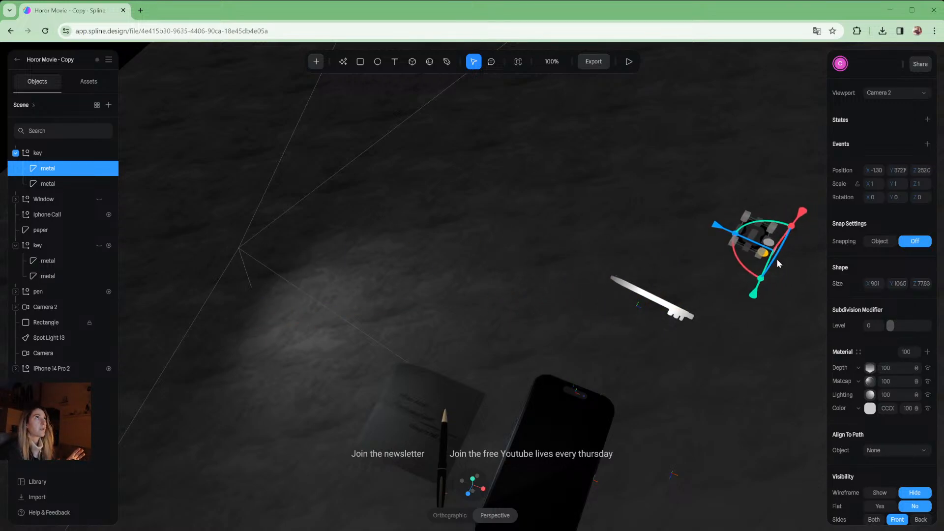
Try shifting the ring-shaped handle around past the key's toothed end, and undo all of its moves back to the blade
mouse_move(778, 263)
left_mouse_down()
mouse_move(803, 285)
mouse_move(841, 280)
mouse_move(742, 288)
mouse_move(770, 267)
left_mouse_up()
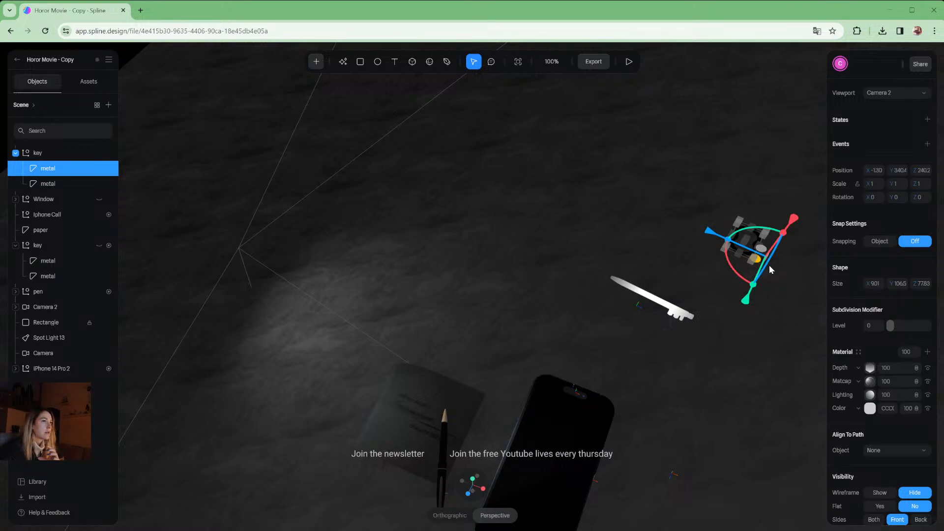
left_click_drag(771, 270, 788, 287)
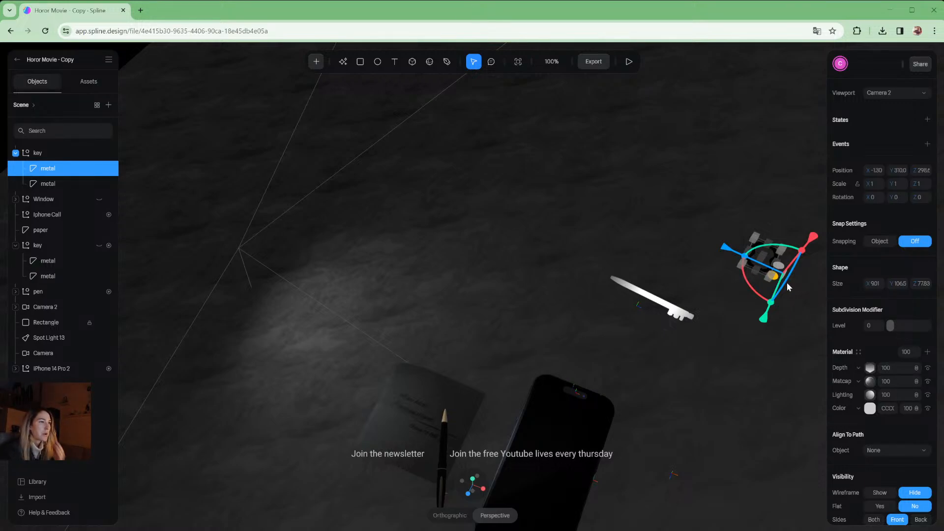
key("ctrl+z")
key("ctrl+z")
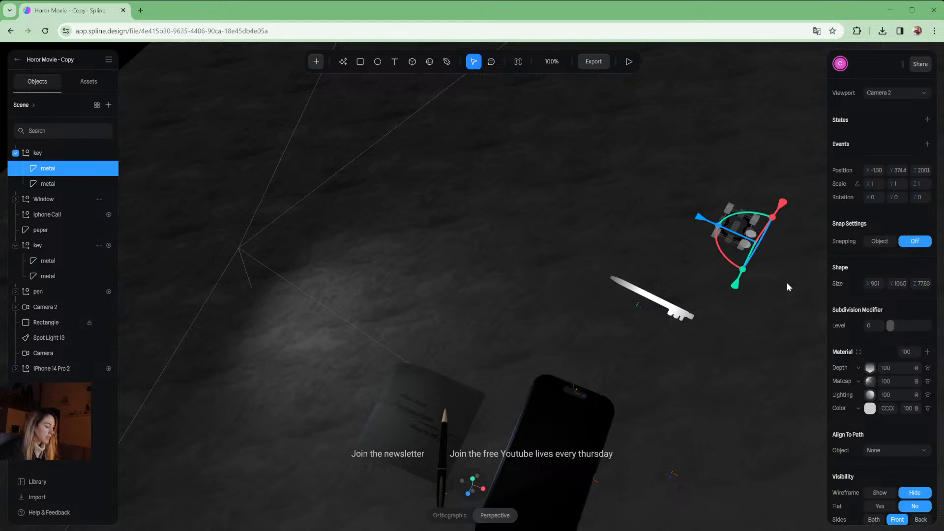
key("ctrl+z")
key("ctrl+z")
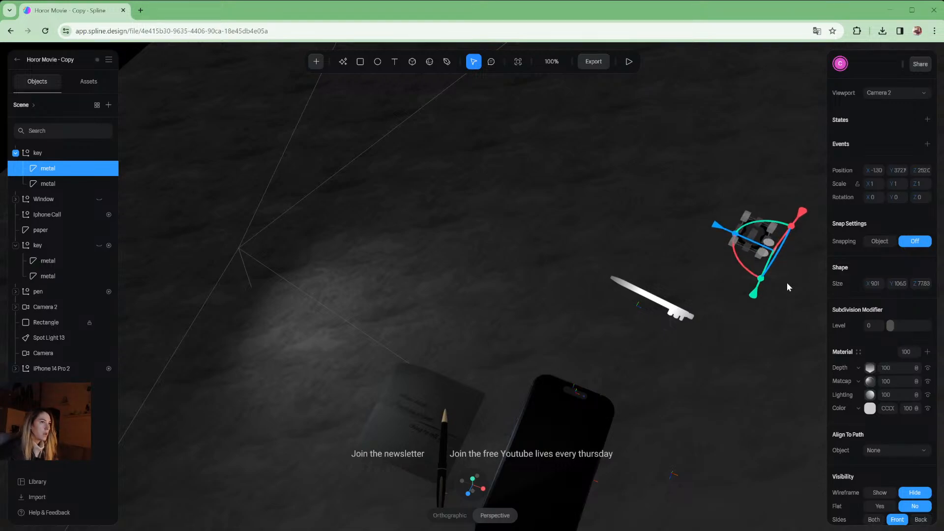
key("ctrl+z")
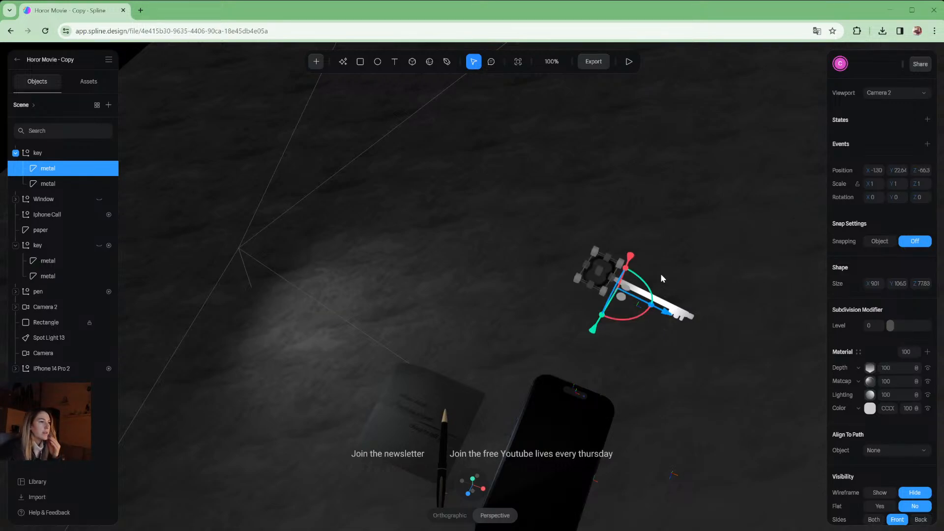
left_click(69, 411)
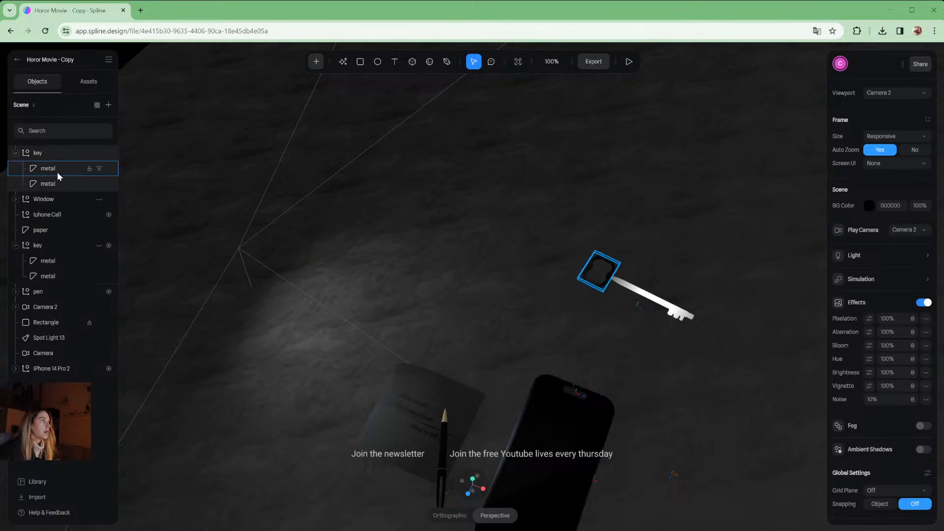
Move the origin of the key blade's Depth layer onto the spot light and extend its Far distance to 842.29
left_click(631, 292)
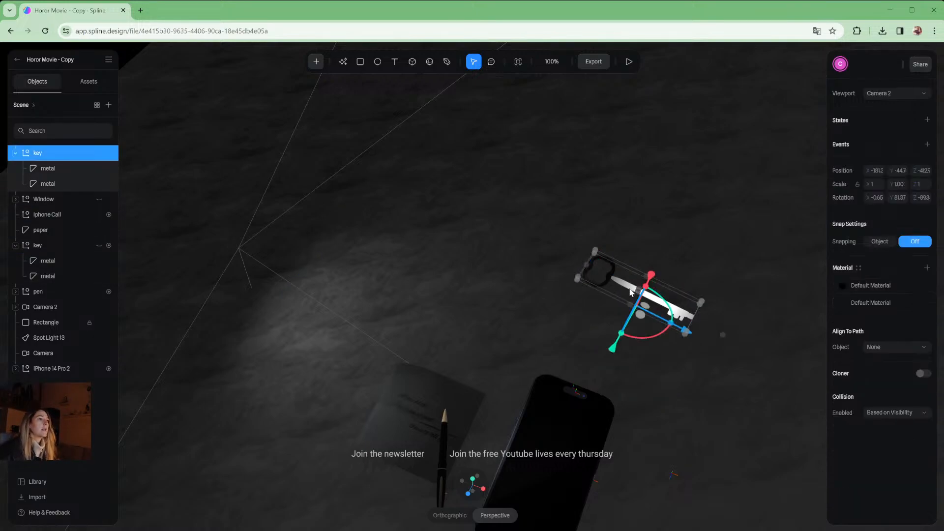
left_click(631, 292)
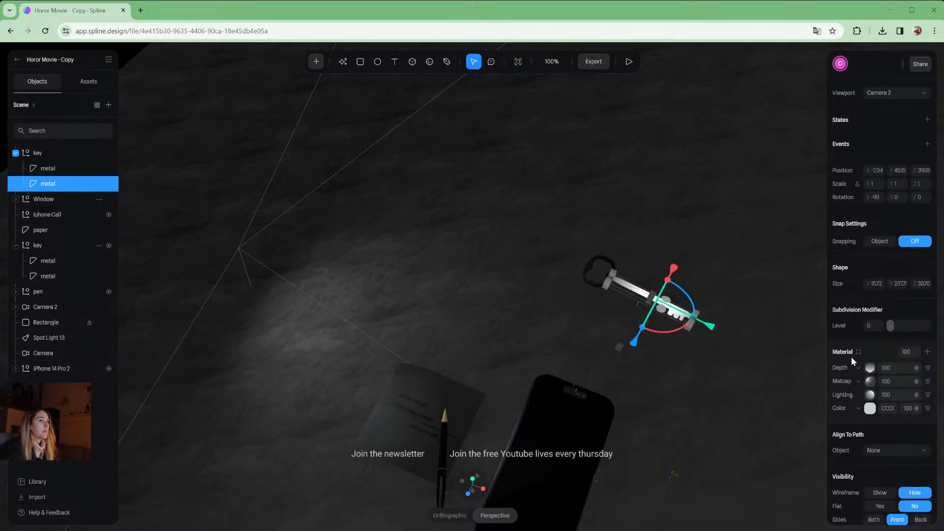
left_click(870, 368)
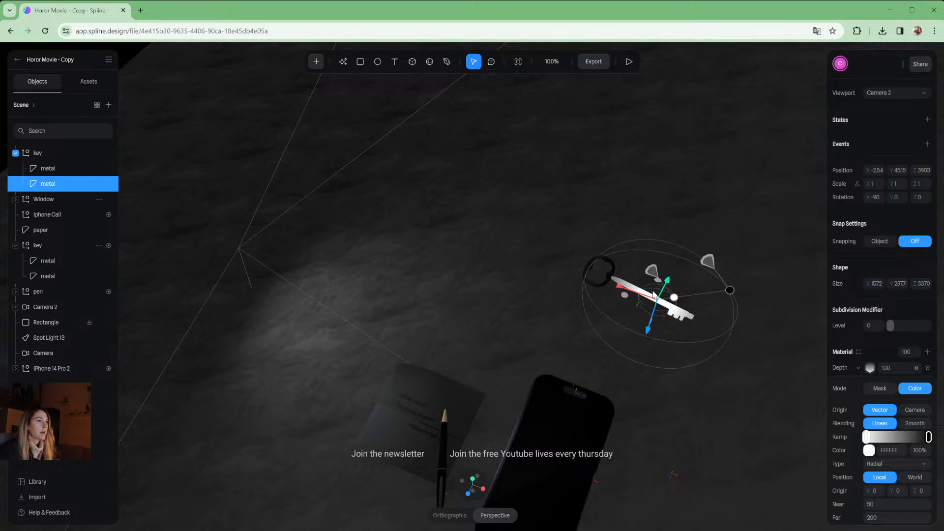
left_click_drag(629, 301, 216, 269)
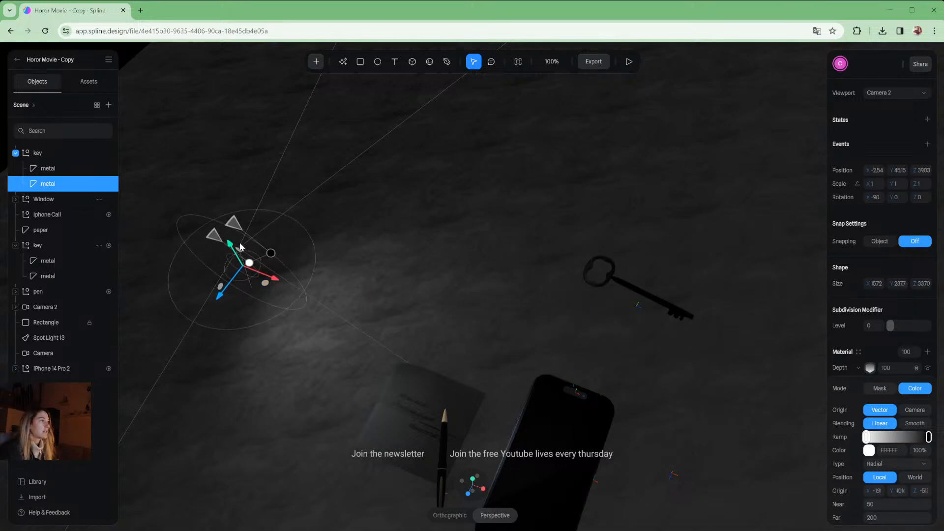
left_click_drag(272, 257, 416, 169)
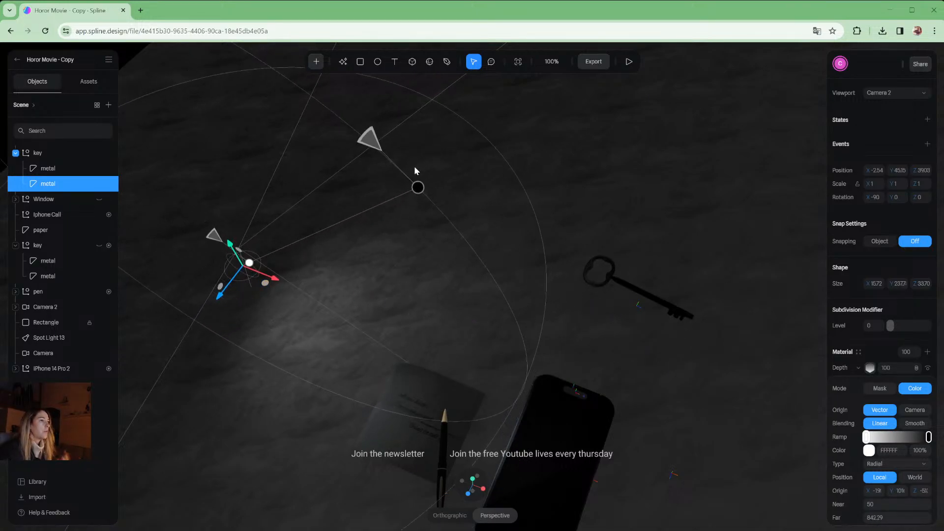
left_click_drag(258, 272, 249, 257)
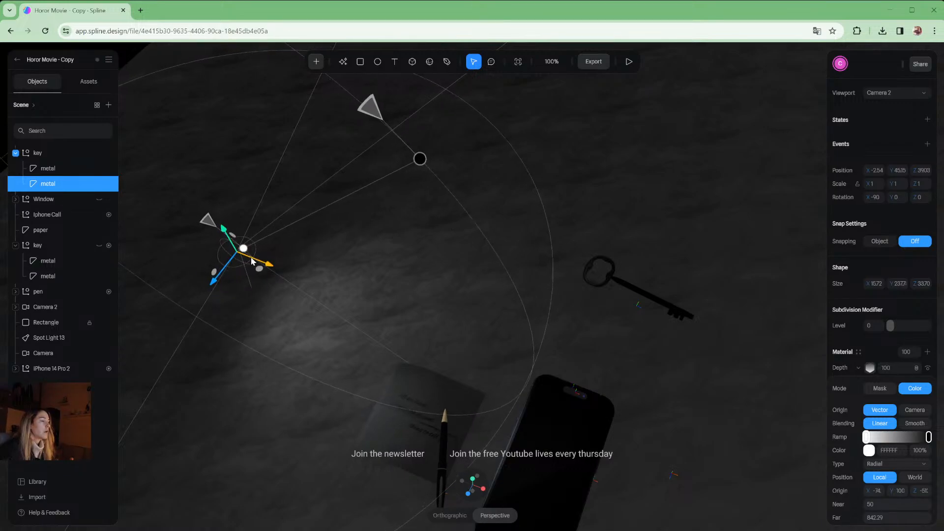
left_click(870, 368)
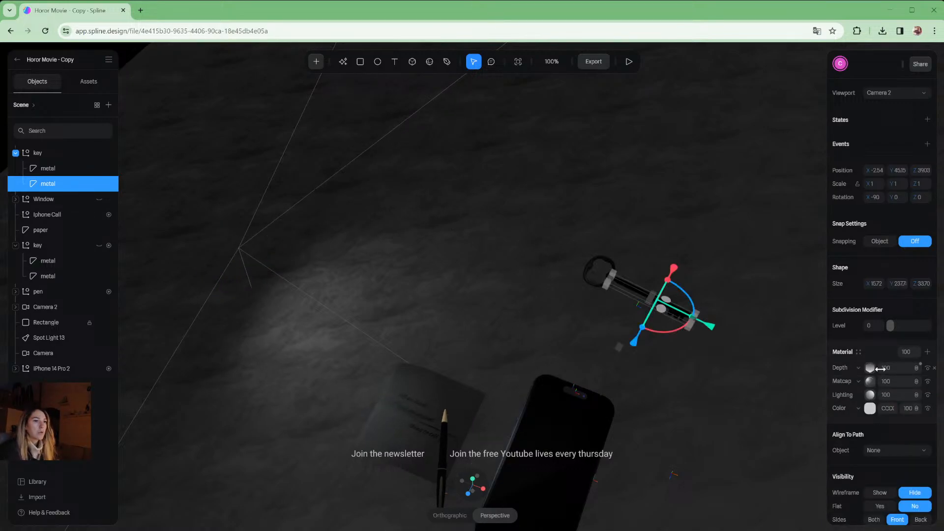
Delete the blade's Depth layer and replace it with a copy of the handle's Depth layer
left_click(935, 368)
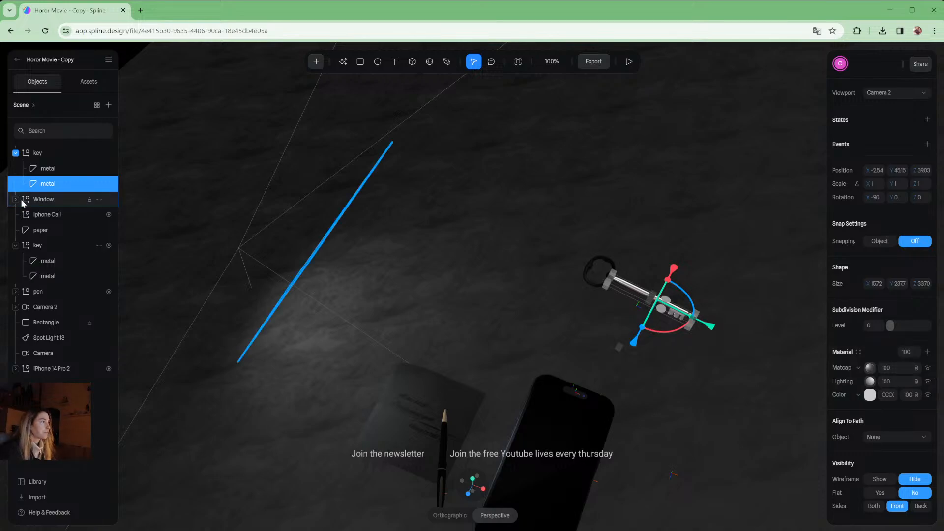
left_click(48, 168)
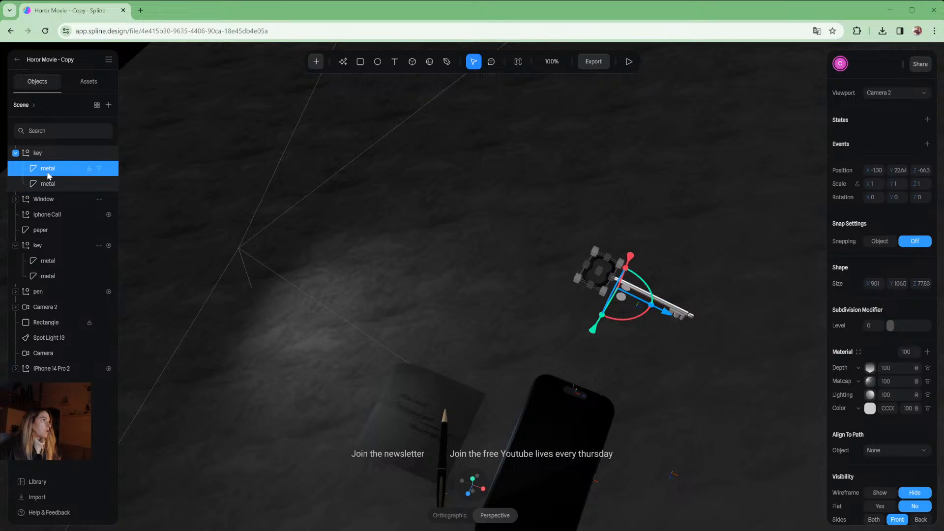
right_click(841, 371)
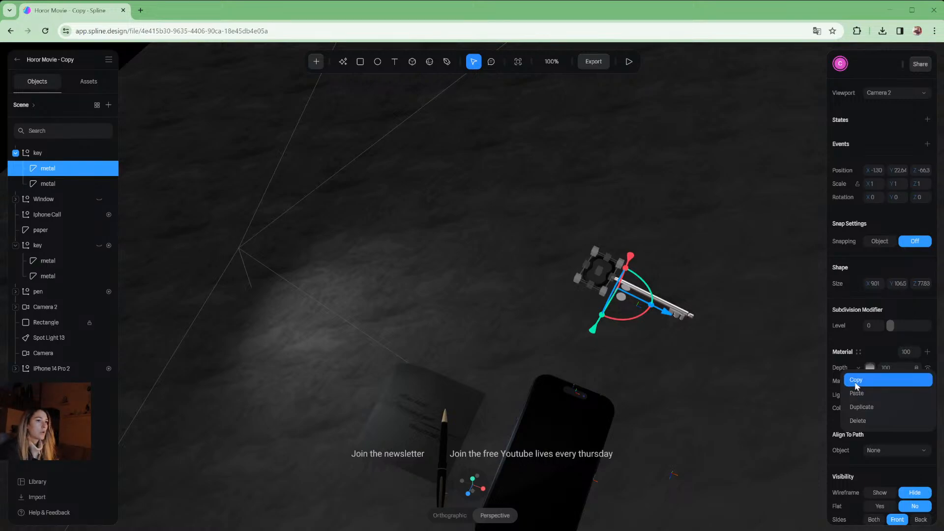
left_click(856, 381)
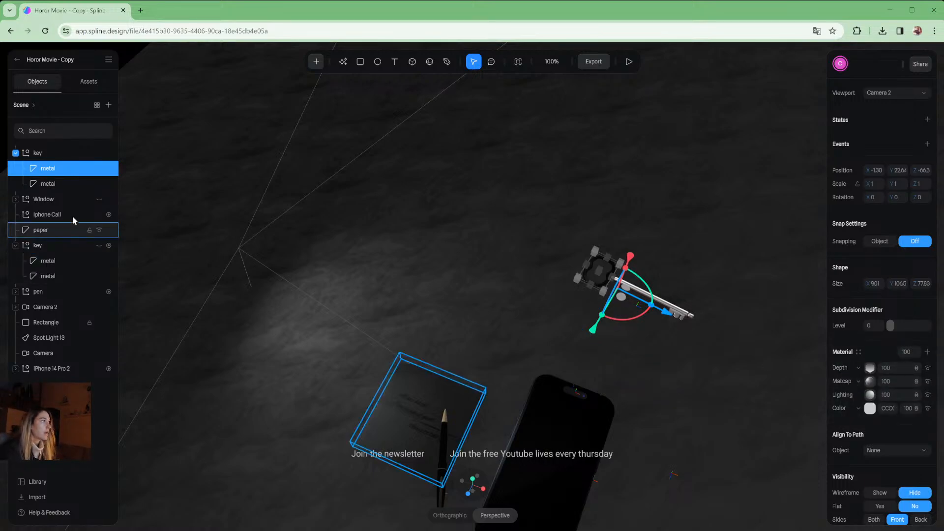
left_click(54, 187)
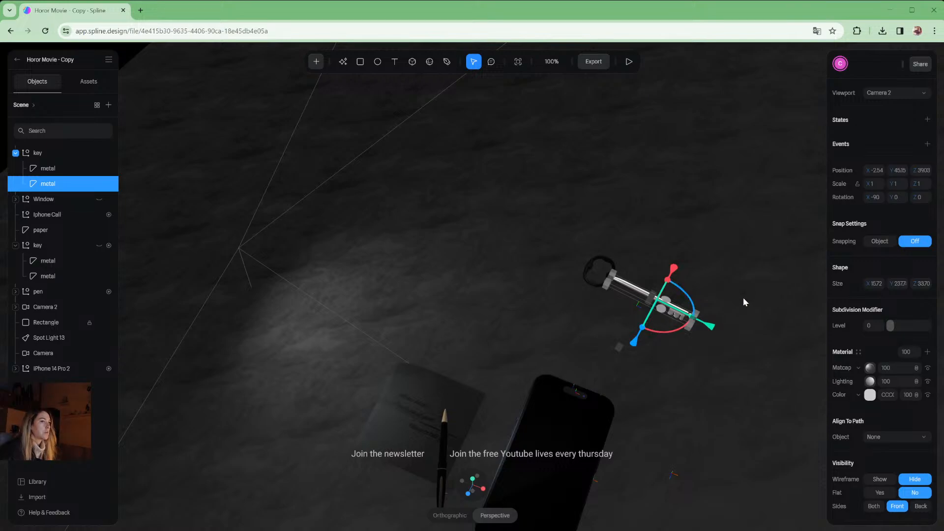
right_click(847, 370)
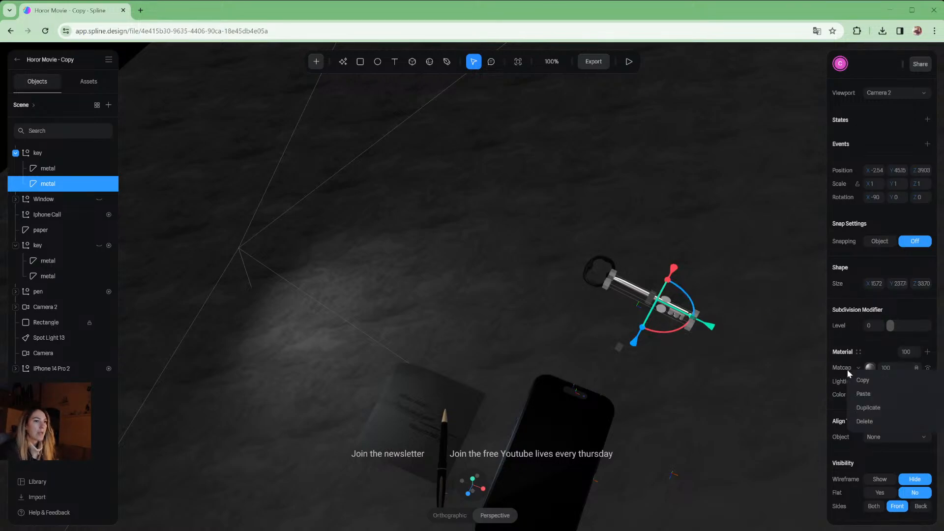
left_click(864, 394)
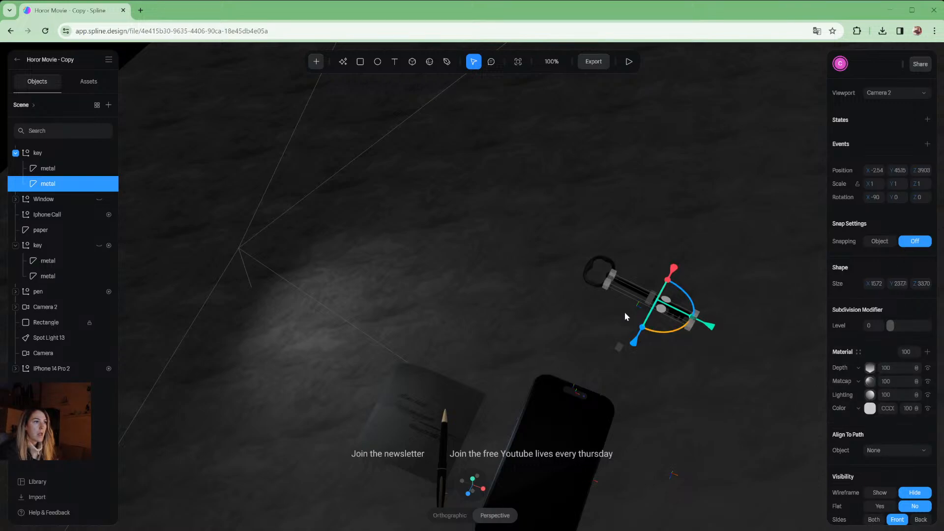
Check the World position setting of the blade's Depth layer and view the shaded library key with nothing selected
left_click(870, 367)
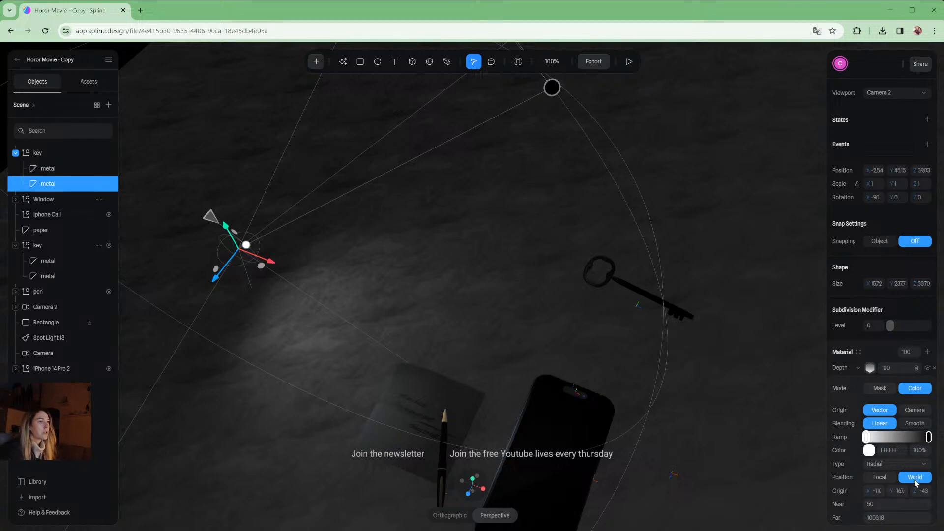
left_click(869, 369)
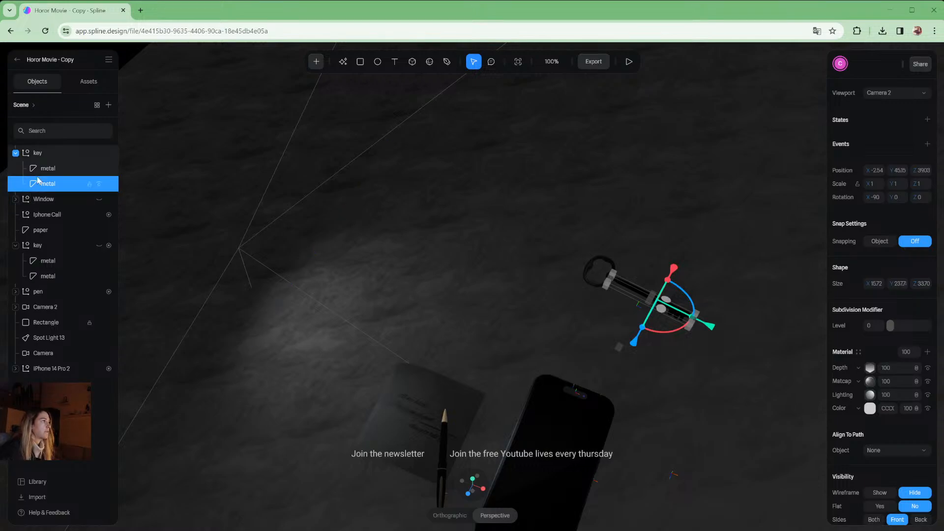
left_click(44, 154)
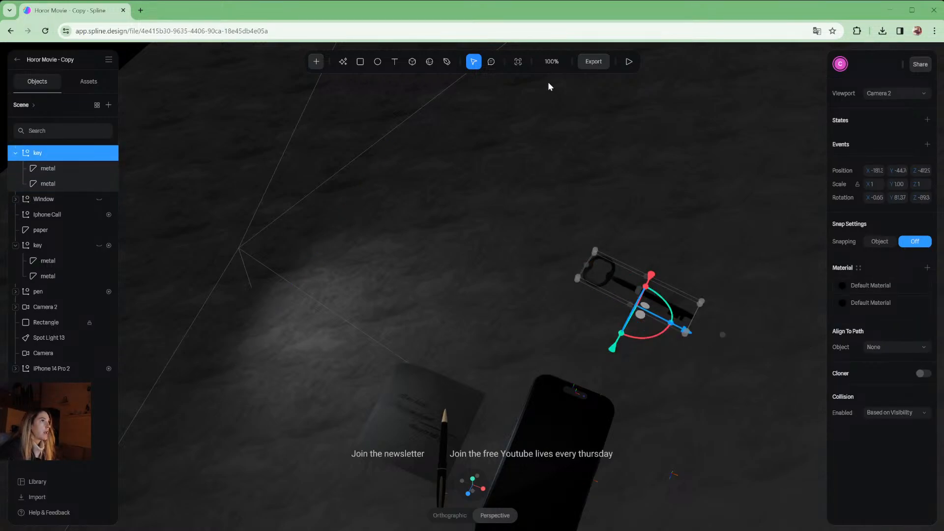
left_click(506, 386)
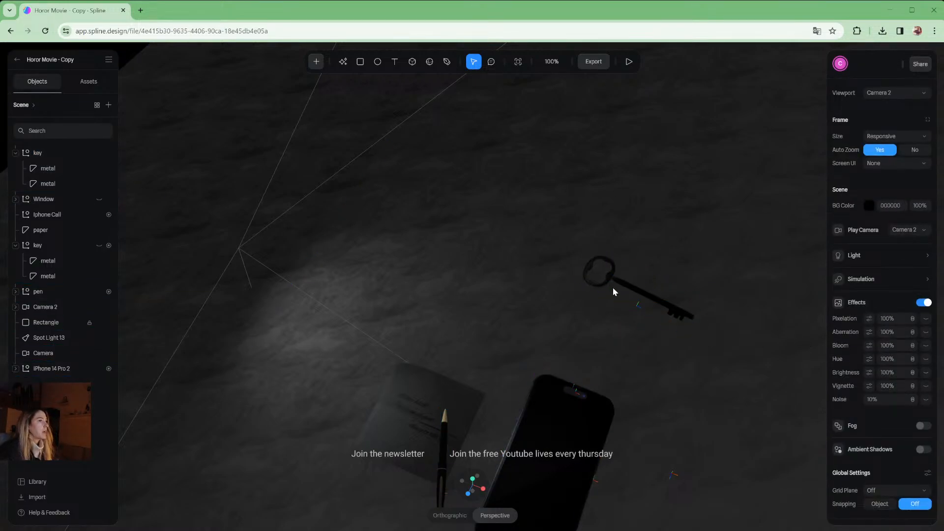
Unhide the original key and open its Drag & Drop event settings
left_click(98, 246)
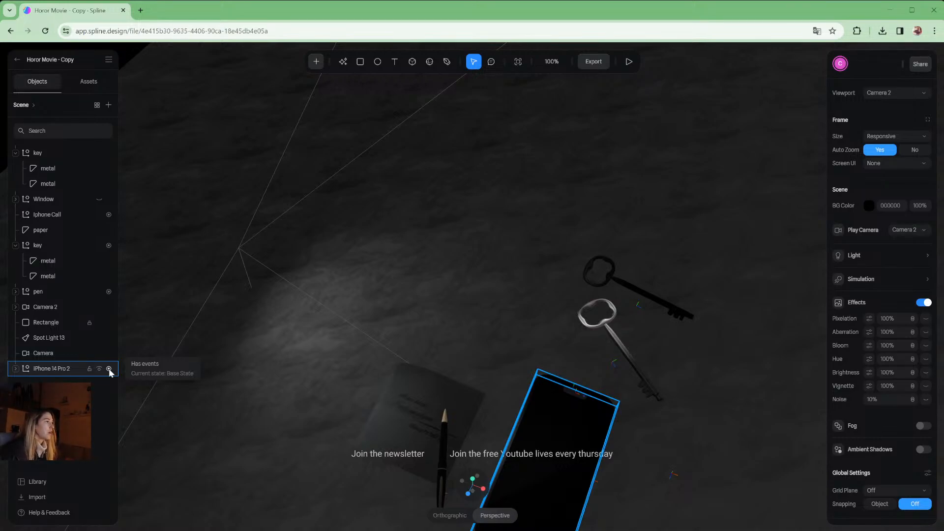
left_click(67, 277)
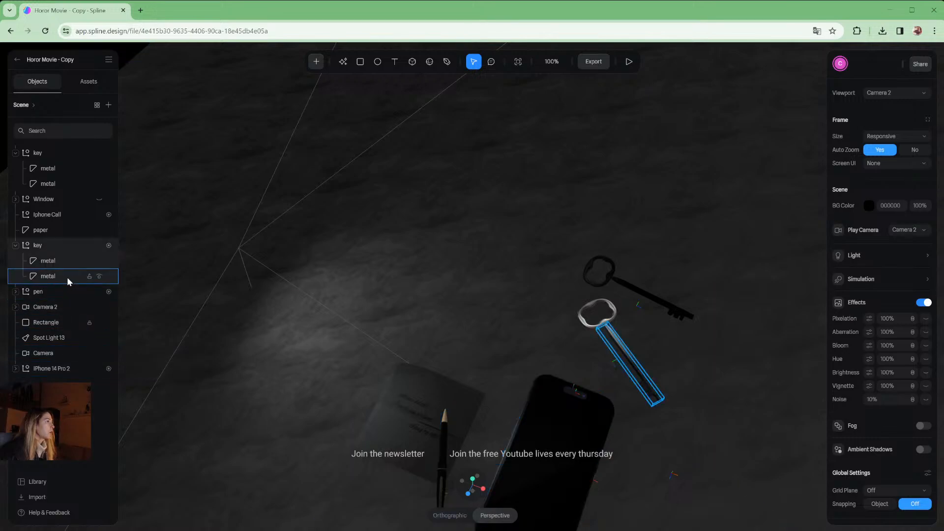
left_click(81, 246)
mouse_move(109, 248)
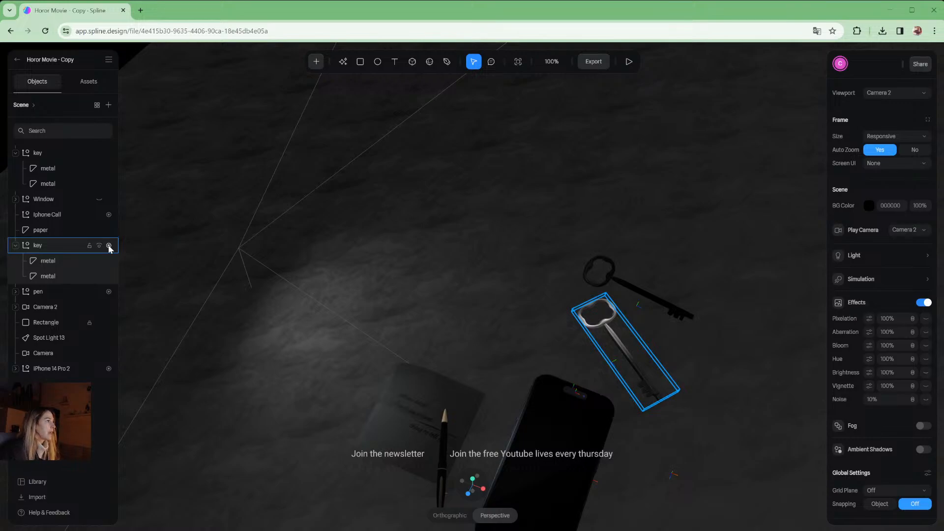
left_click(74, 246)
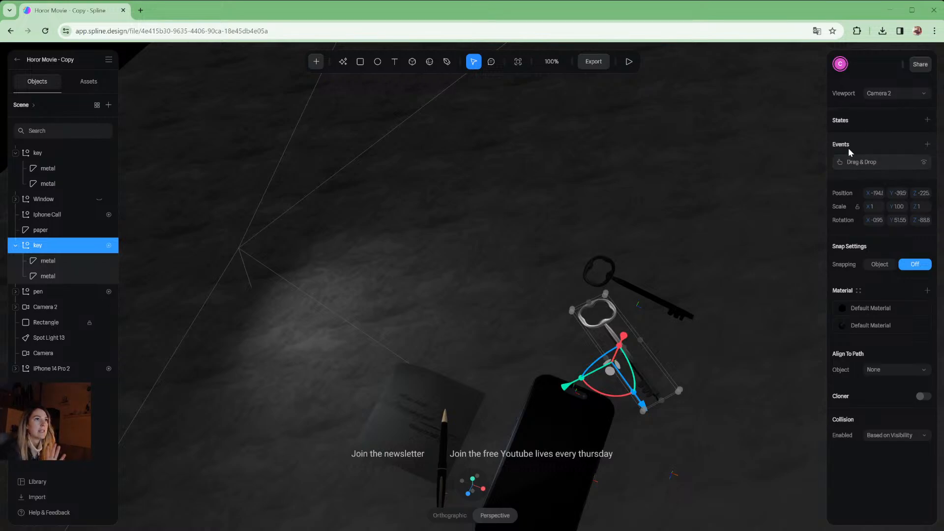
left_click(873, 162)
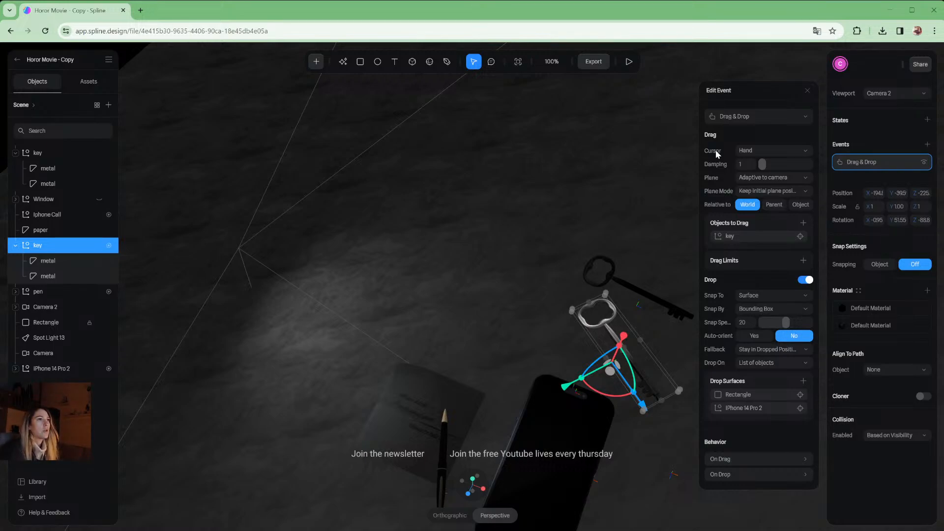
Set the cursor of the original key's Drag & Drop event to Move and preview it in play mode
left_click(753, 151)
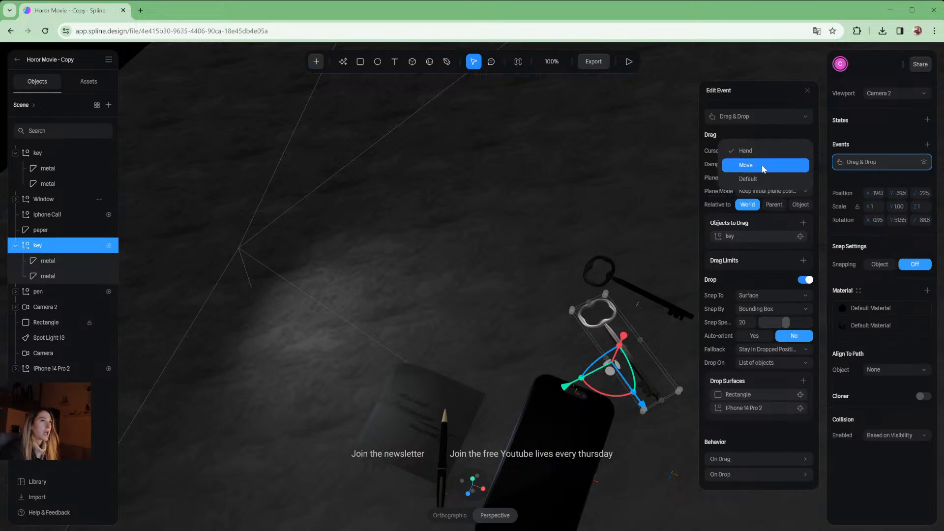
left_click(764, 166)
left_click(629, 62)
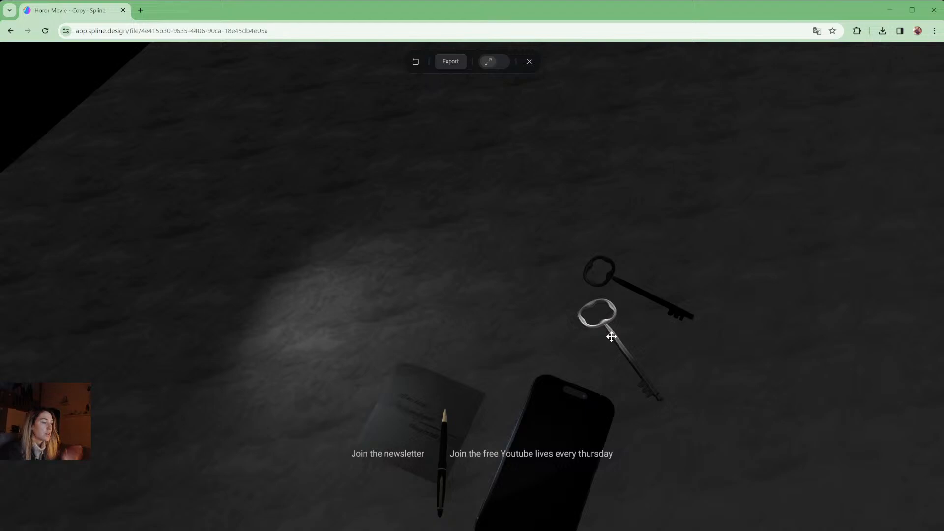
key("Escape")
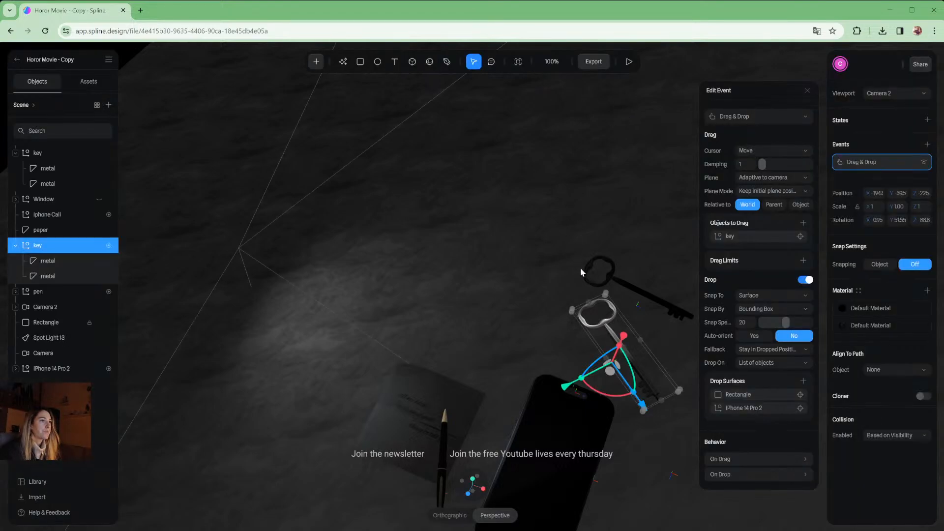
Set the Drag & Drop event's cursor back to Hand and try out the Damping control
left_click(758, 151)
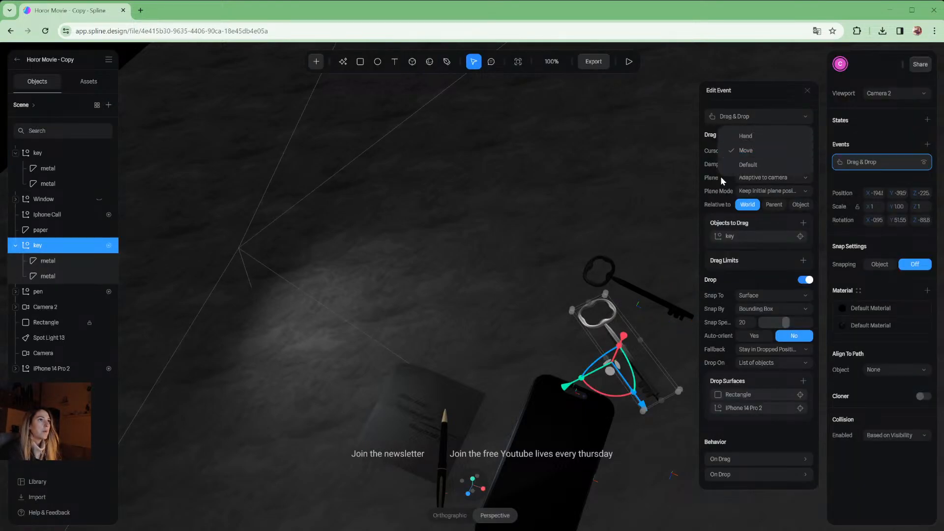
left_click(762, 136)
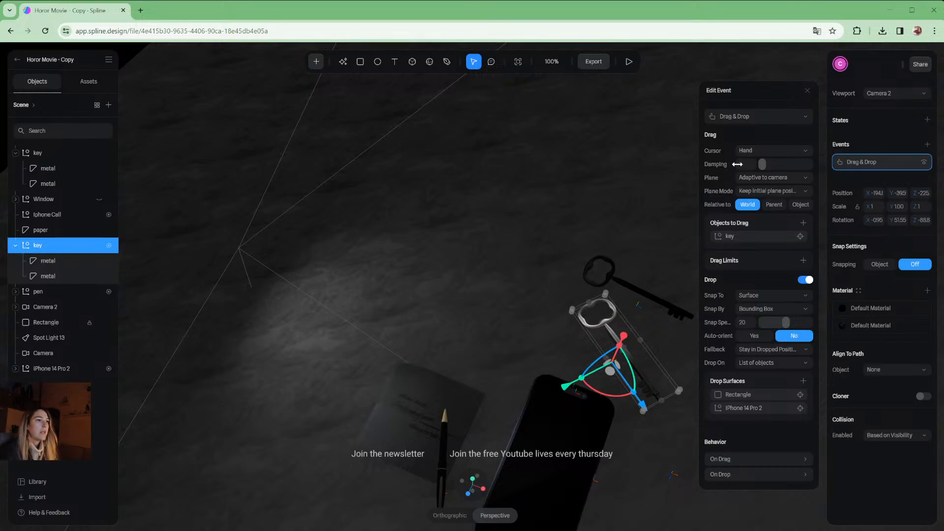
left_click_drag(762, 165, 766, 163)
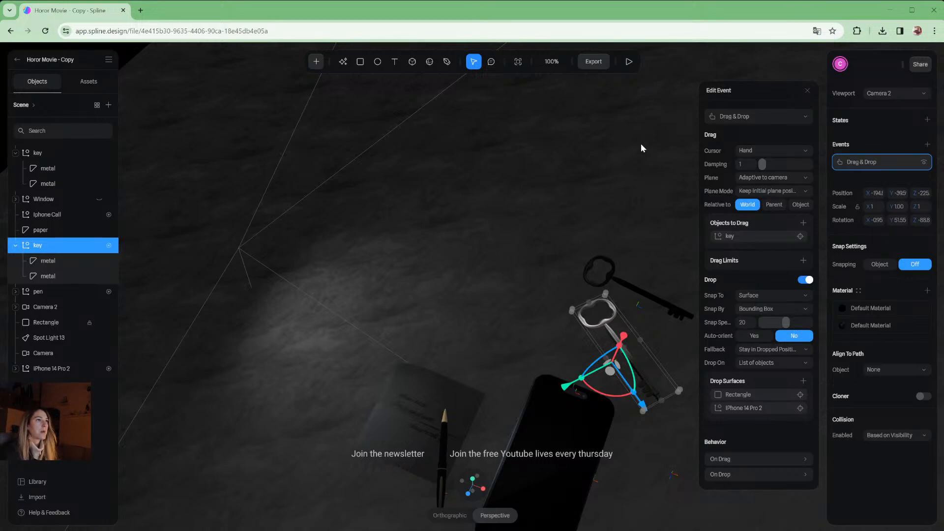
Preview the scene in play mode and test dragging the original key across the surface
left_click(627, 64)
left_click_drag(618, 334, 645, 354)
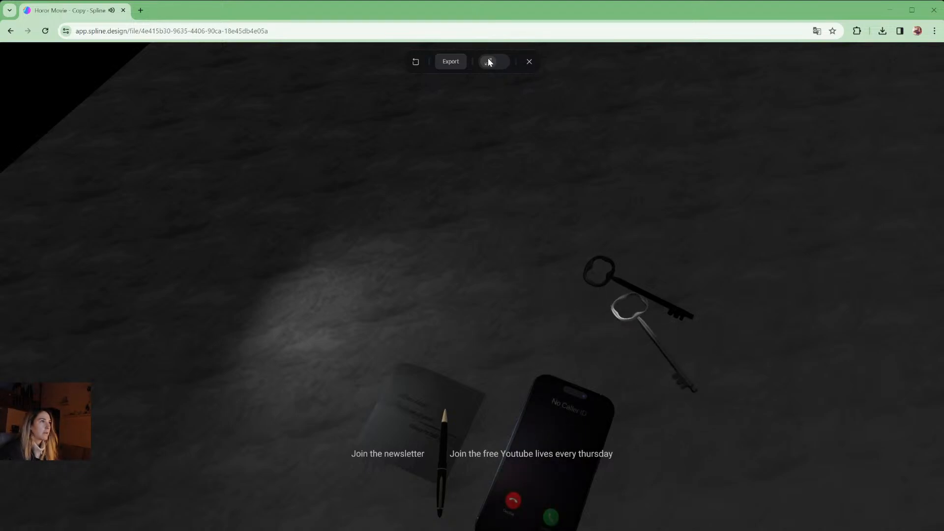
left_click(530, 62)
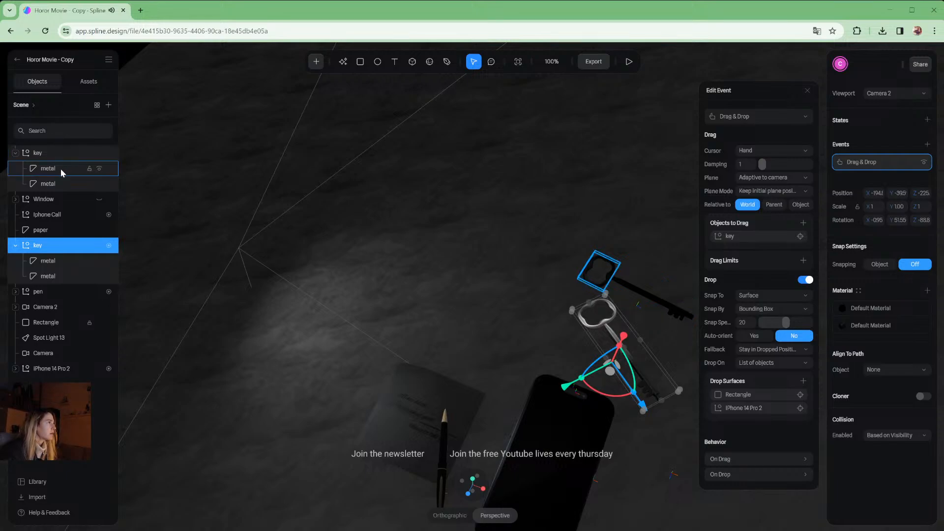
Set the volume of the Sound action in the Iphone Call group's Start event to 0
left_click(58, 218)
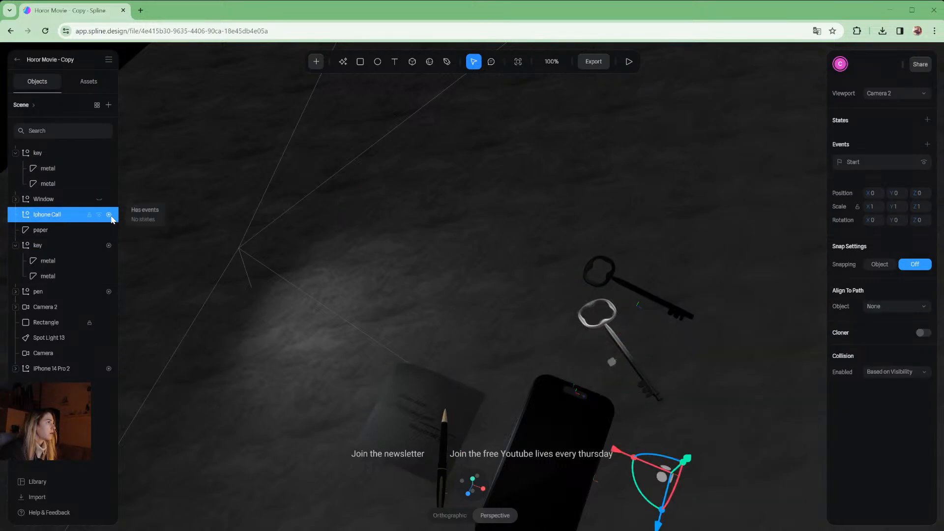
left_click(871, 161)
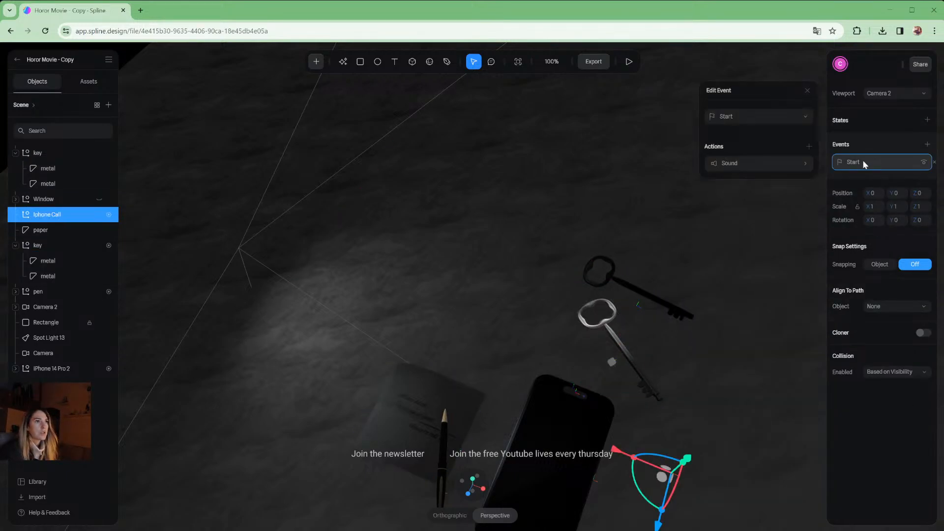
left_click(771, 166)
left_click_drag(776, 220, 733, 226)
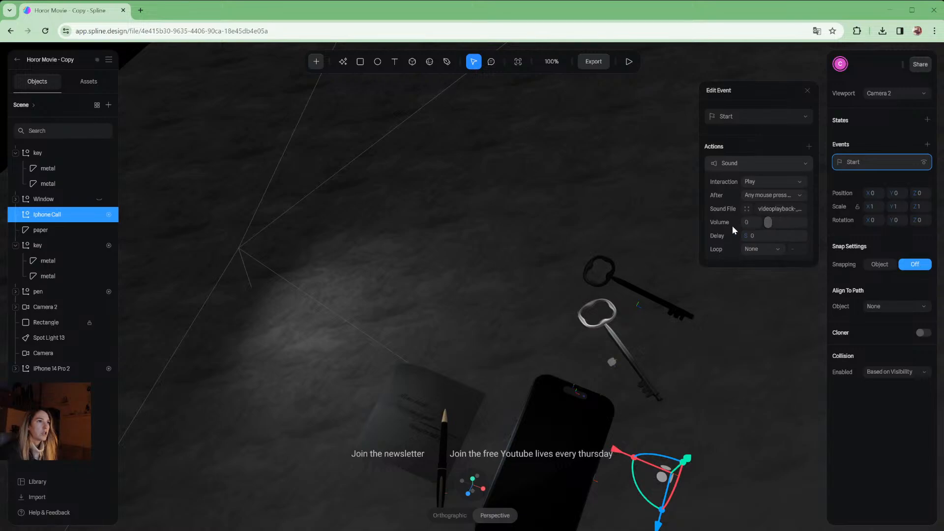
Select the dark library key group that lies above the original key
left_click(56, 152)
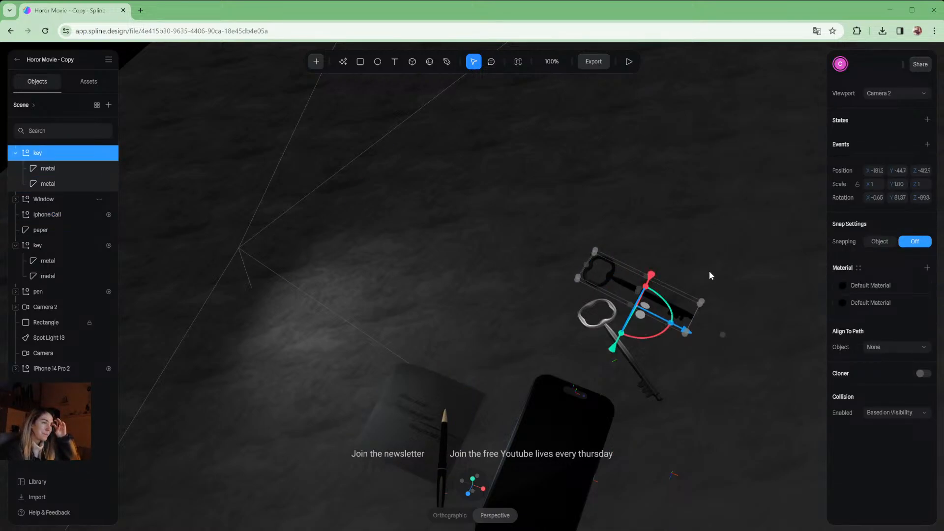
Preview the scene and test dragging the silver key across the floor
left_click(629, 61)
left_click_drag(609, 338, 632, 344)
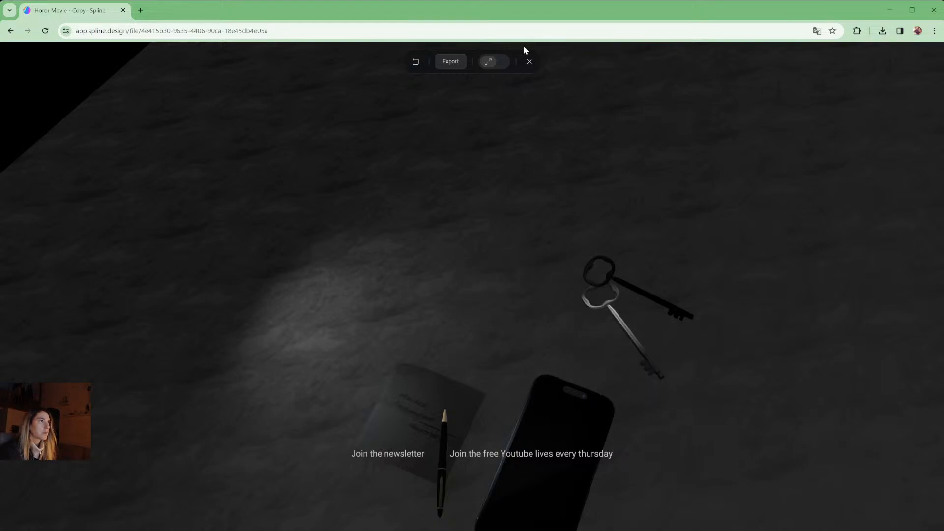
left_click(603, 326)
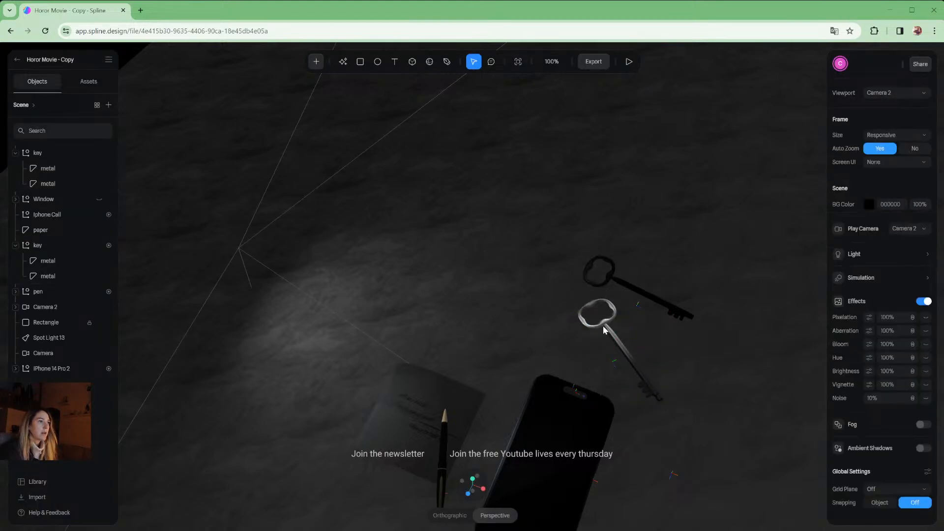
Open the silver key's Drag & Drop event and test its dragging behavior in the preview
left_click(607, 327)
left_click(864, 162)
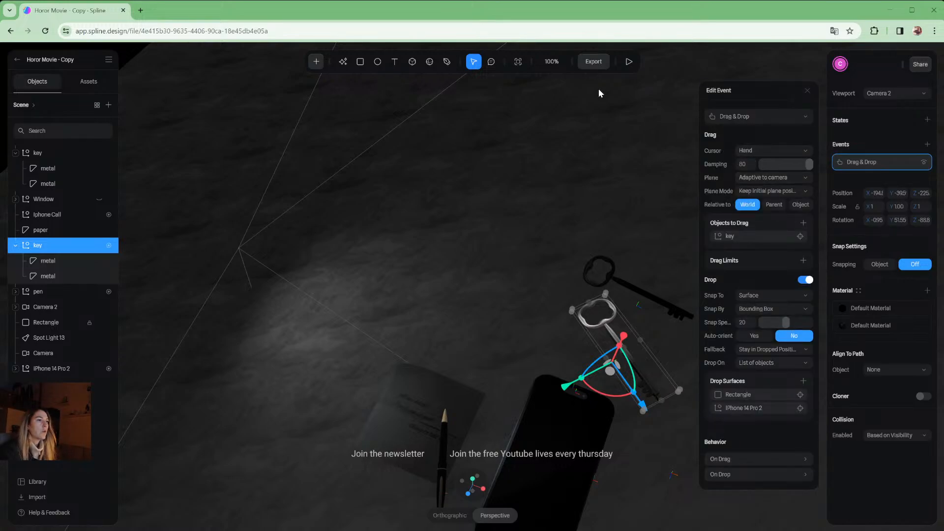
left_click(629, 62)
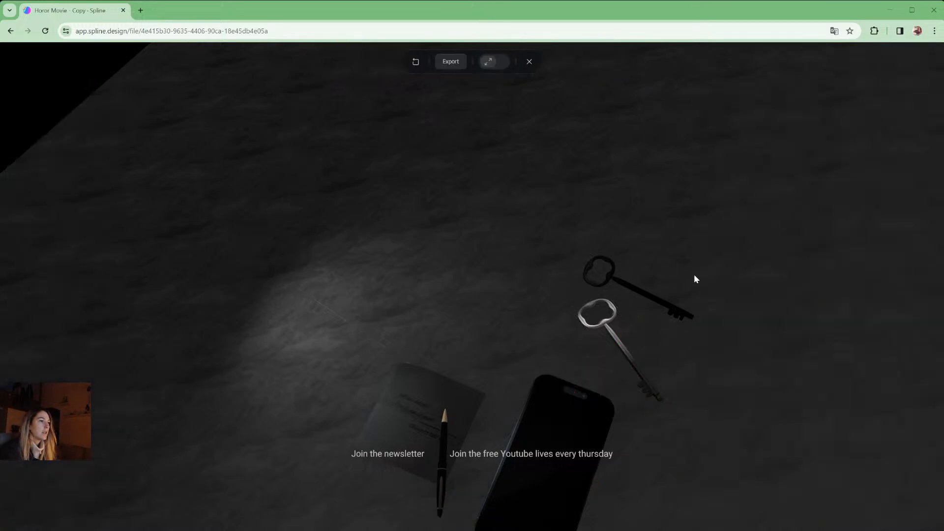
left_click_drag(613, 334, 597, 354)
left_click(529, 62)
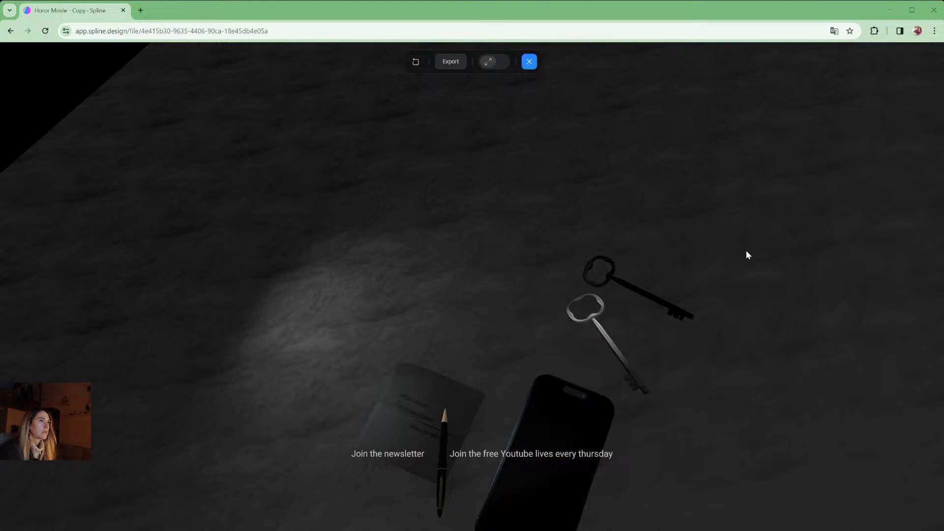
Set the silver key's drag damping to 1, keeping Adaptive to camera, Keep initial plane position and the Stay in Dropped Position fallback
left_click_drag(773, 168, 751, 164)
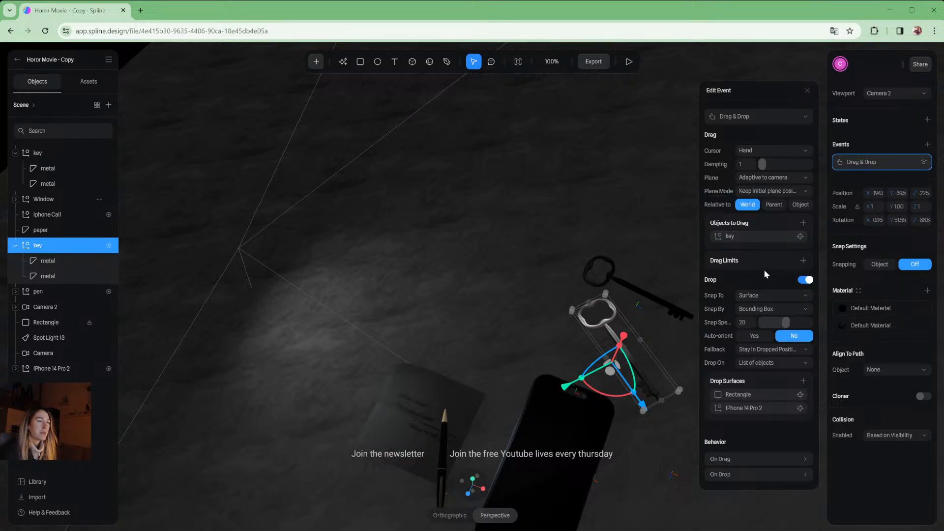
left_click(759, 178)
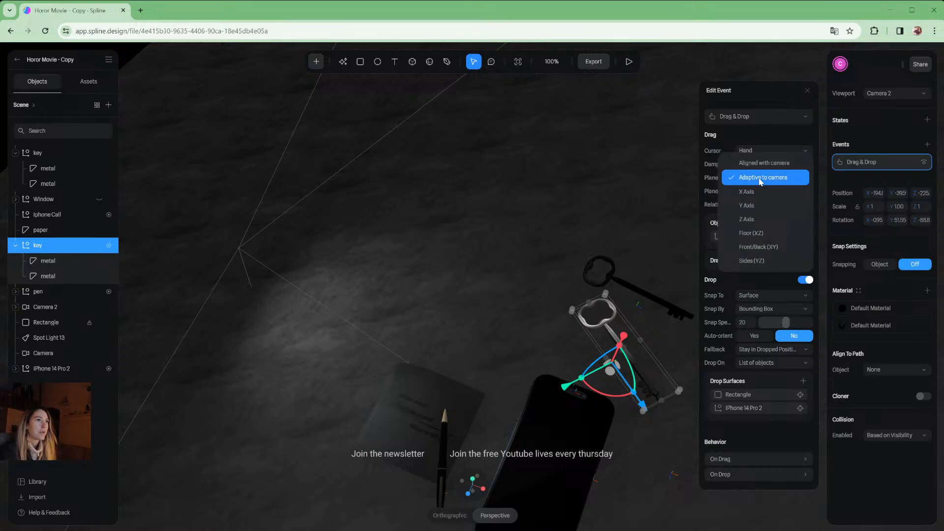
left_click(760, 180)
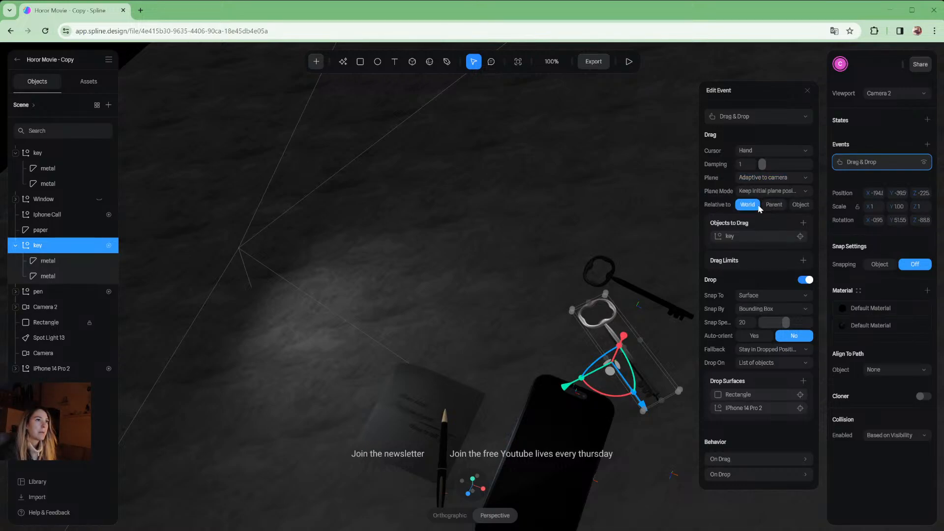
left_click(774, 192)
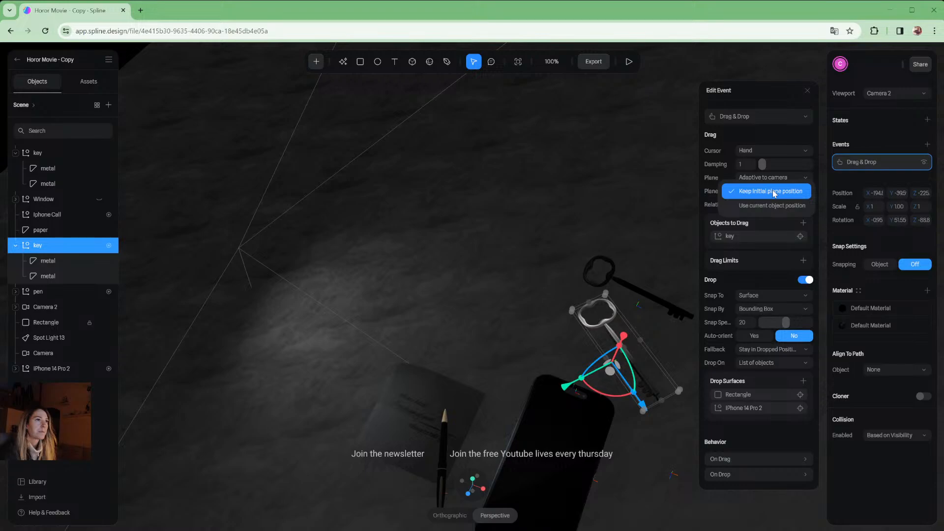
left_click(774, 192)
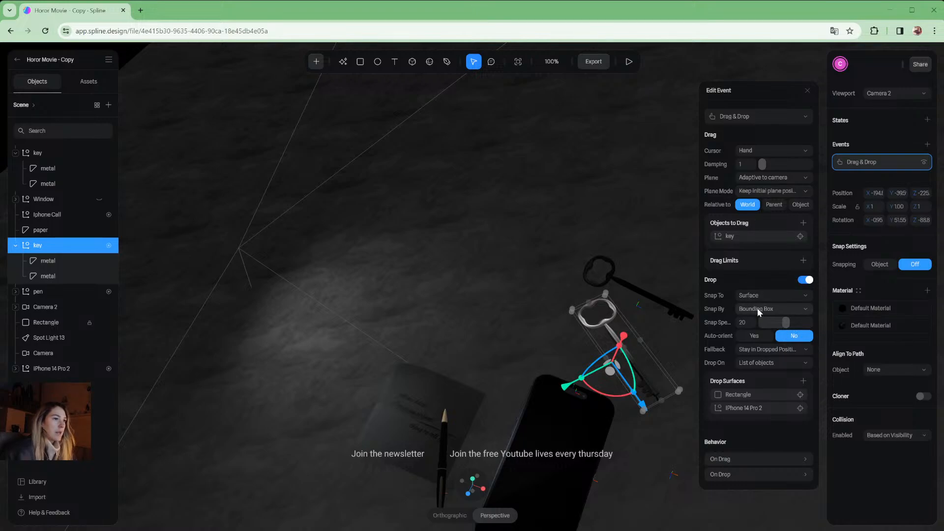
left_click(759, 350)
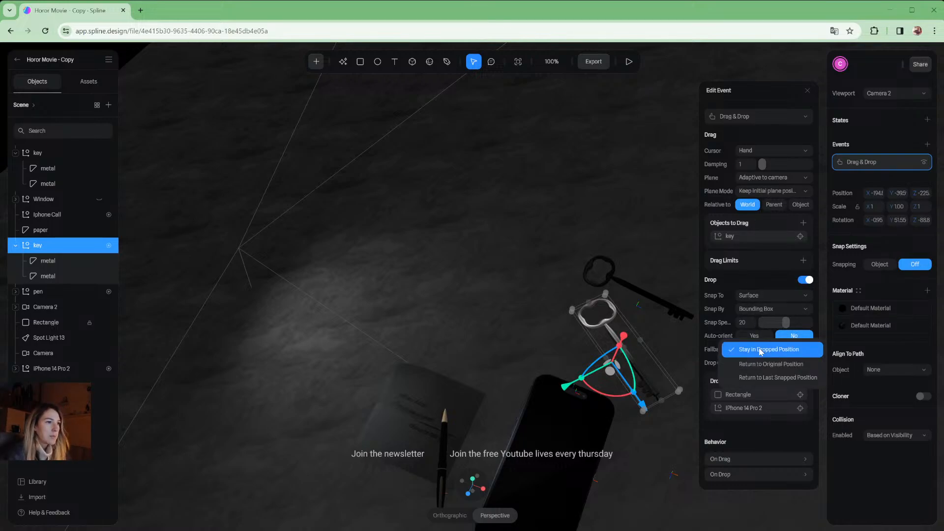
left_click(760, 349)
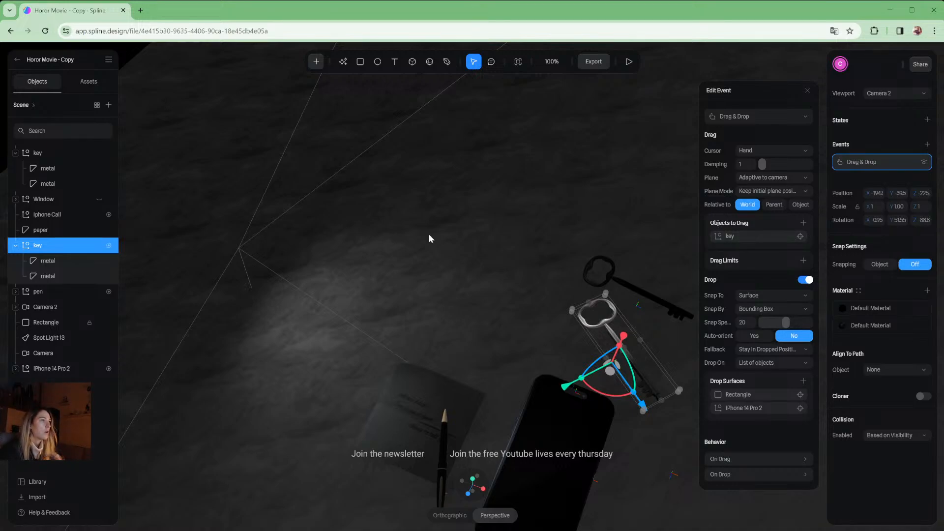
Rename the silver key's group as "key 1"
double_click(54, 245)
left_click(100, 246)
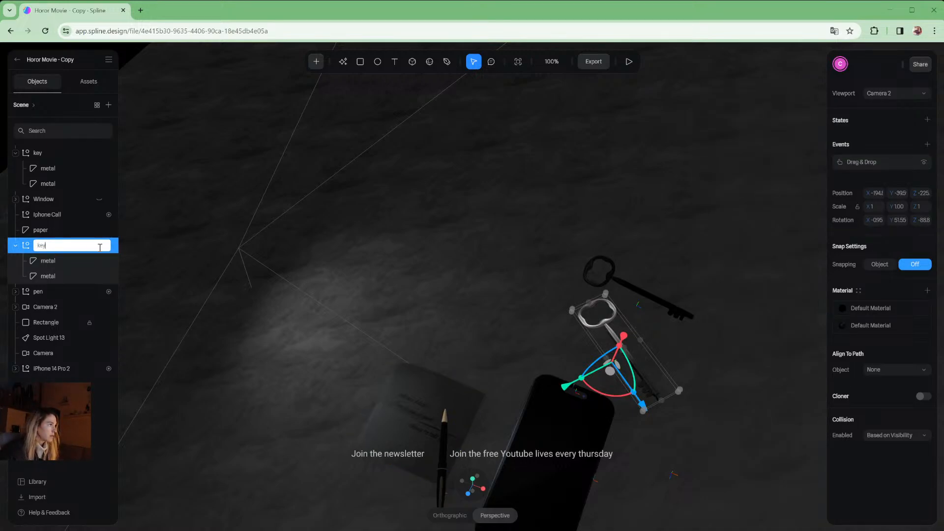
type("1")
key("Return")
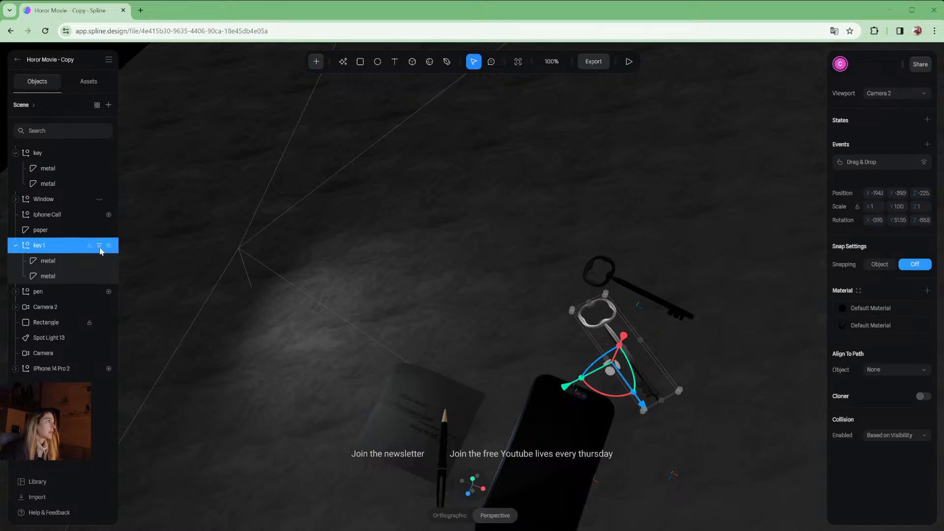
Set Snap To in key 1's Drag & Drop event to Object Position
left_click(885, 161)
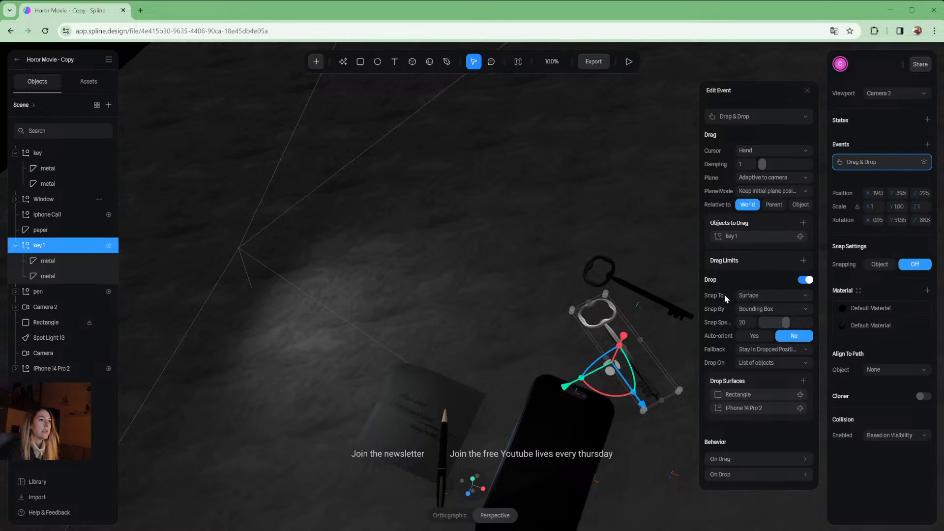
left_click(765, 295)
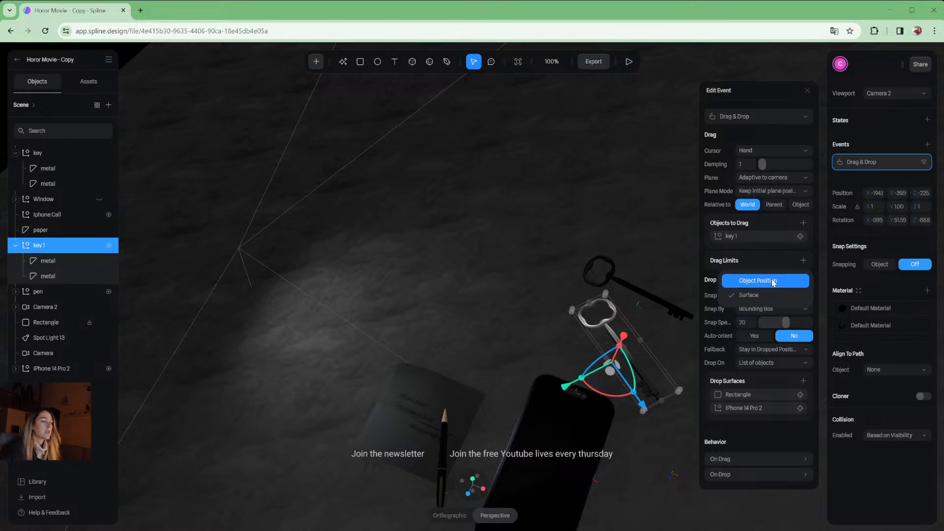
left_click(774, 282)
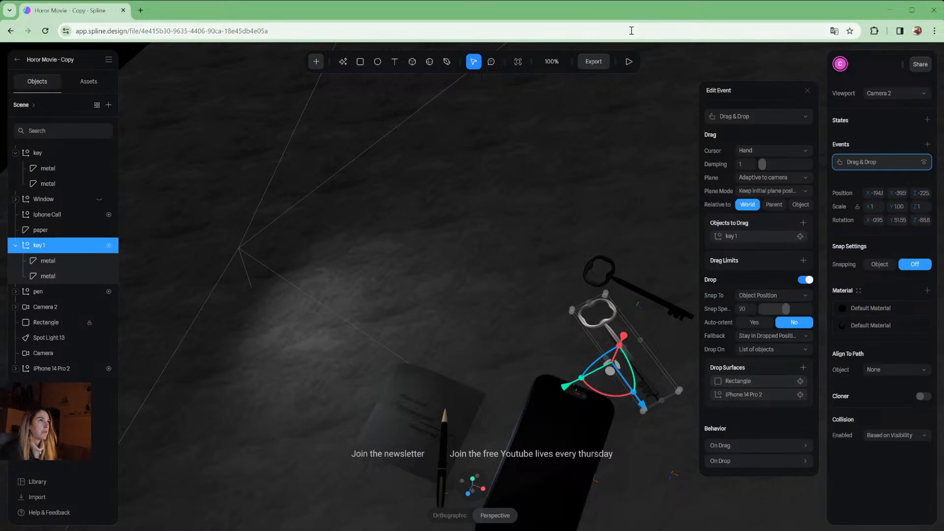
Preview the scene from farther away and test dragging and dropping key 1 with Object Position snapping
left_click(629, 61)
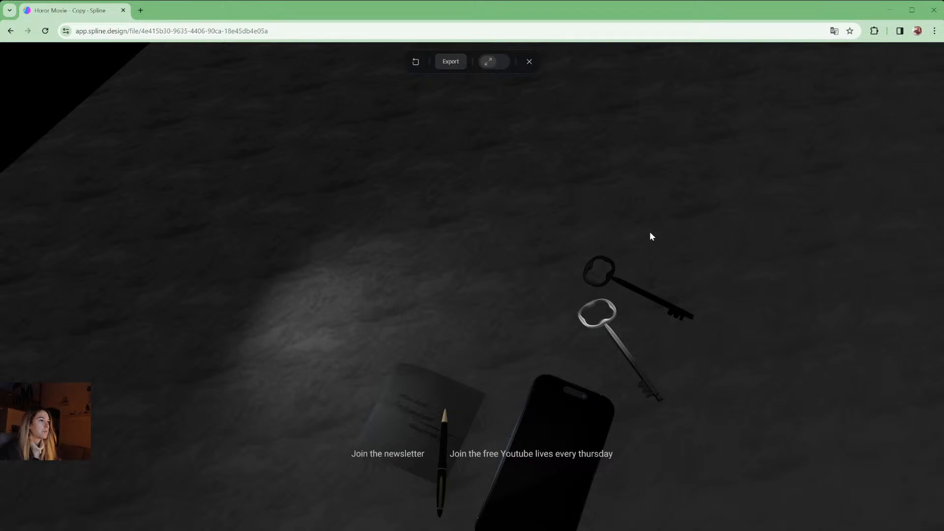
left_click(529, 62)
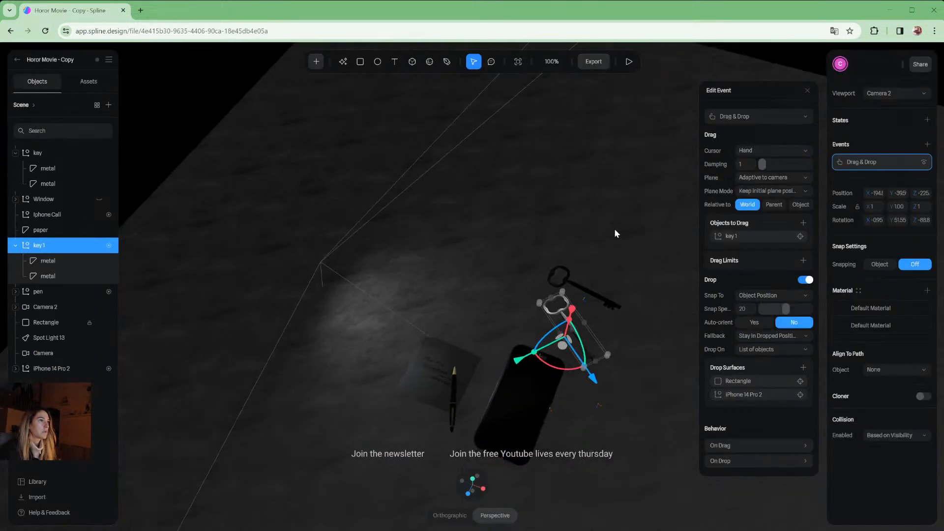
left_click(626, 64)
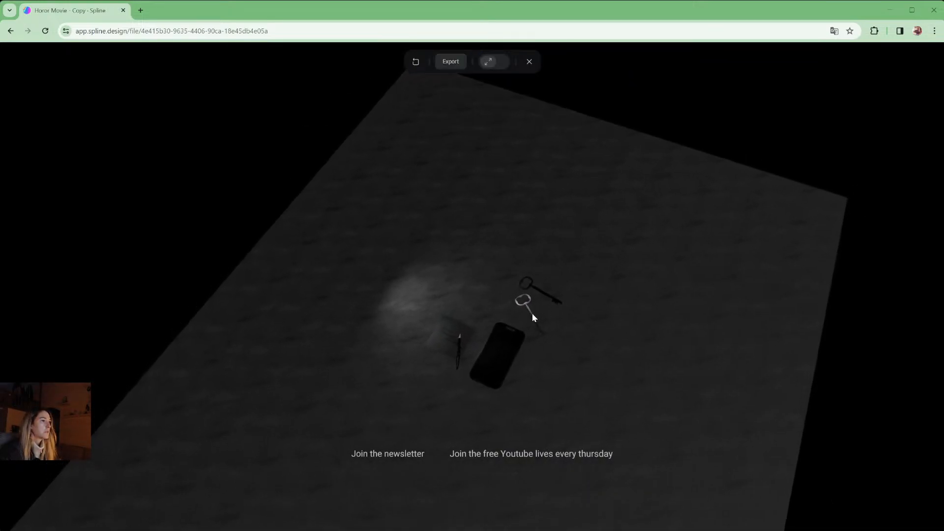
left_click_drag(533, 314, 633, 277)
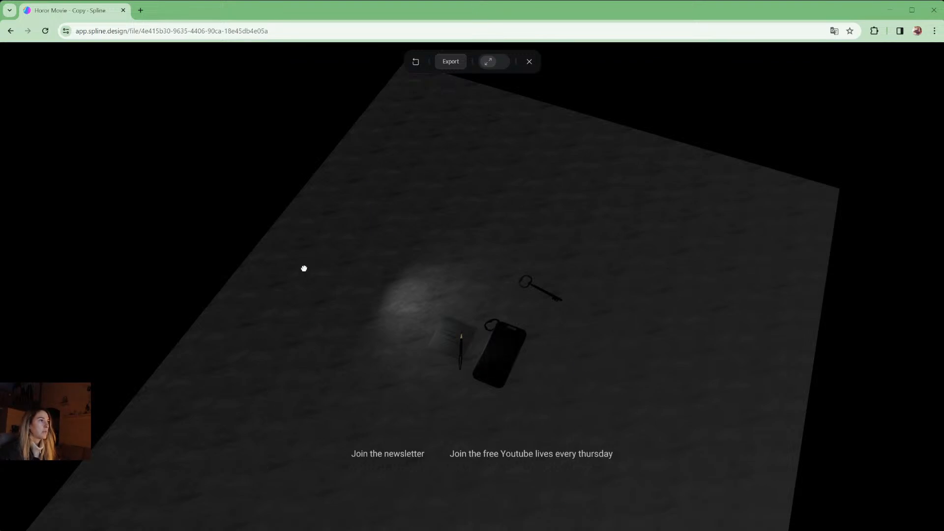
left_click(529, 62)
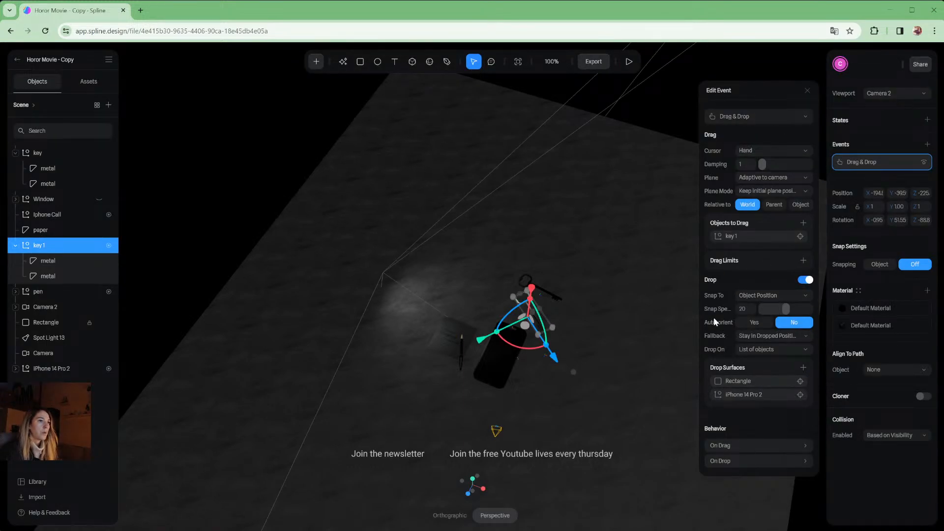
Set the drop snapping of key 1 back to Surface, keeping Bounding Box as the snap method
left_click(744, 295)
left_click(738, 308)
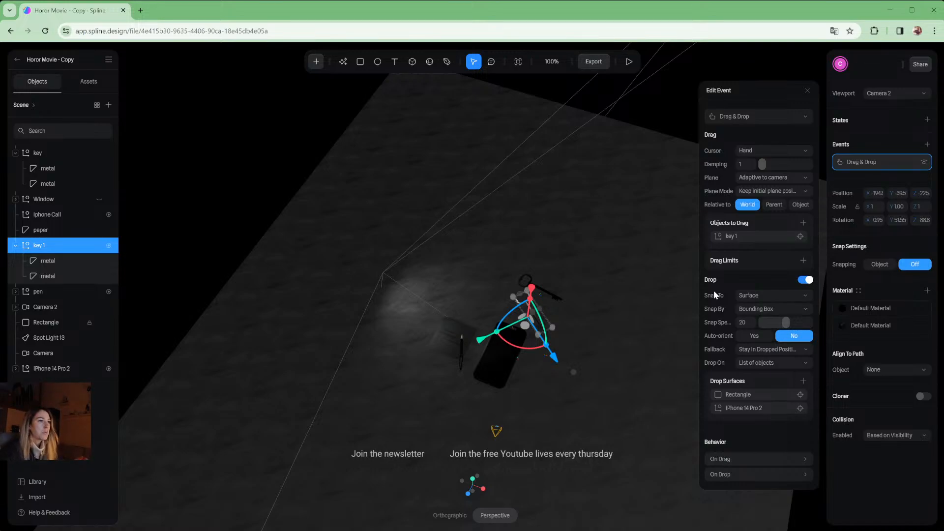
left_click(787, 295)
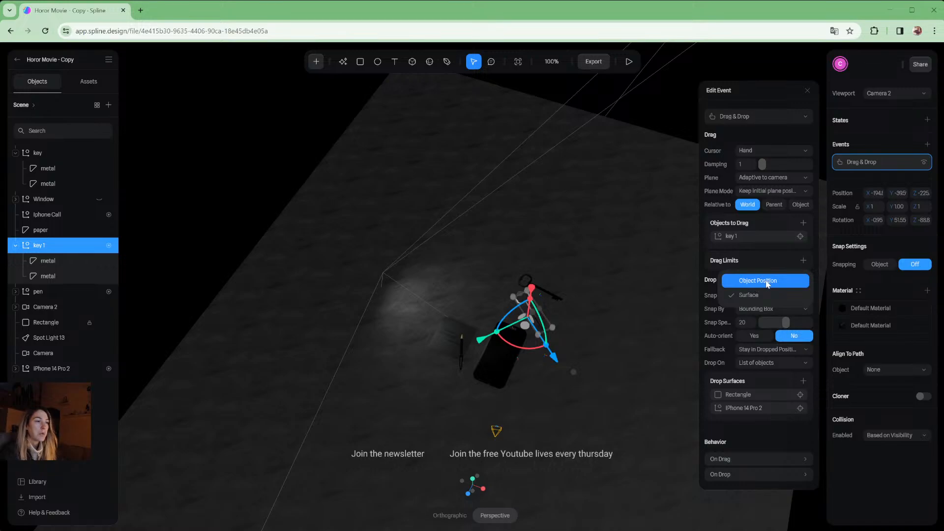
left_click(749, 295)
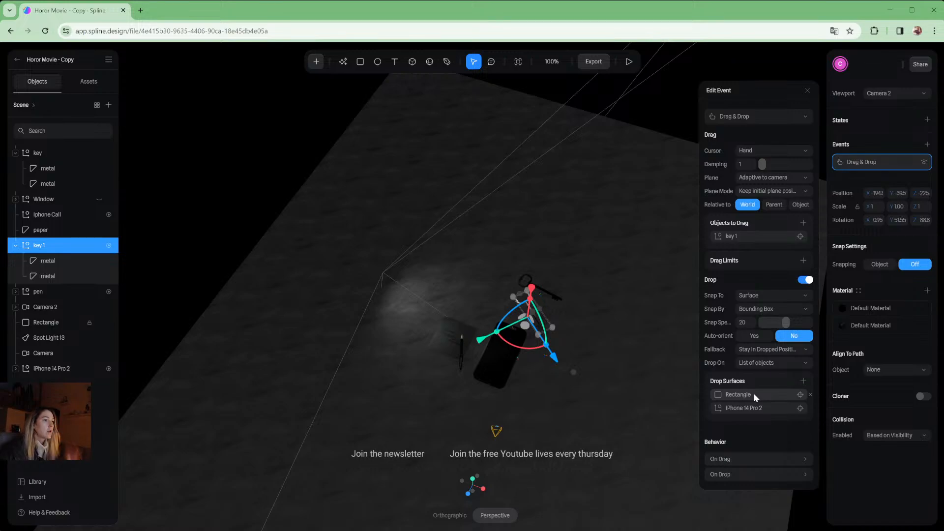
Rename the Rectangle object as "floor"
double_click(40, 322)
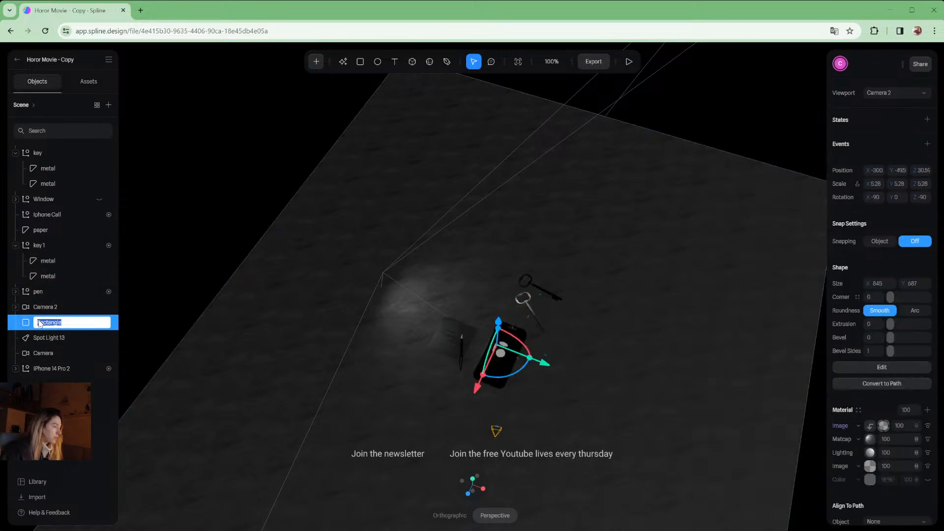
type("floor")
key("Return")
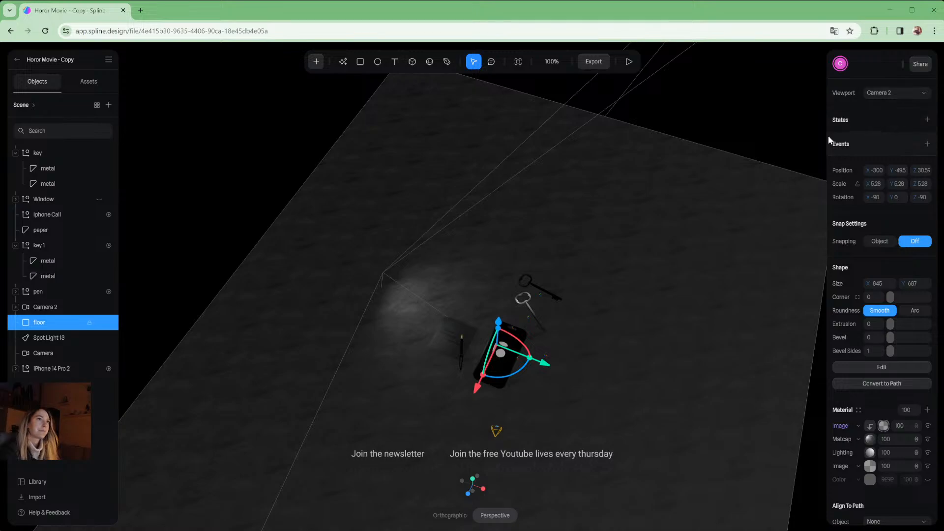
Remove iPhone 14 Pro 2 from the drop surfaces of key 1's Drag & Drop event
left_click(530, 313)
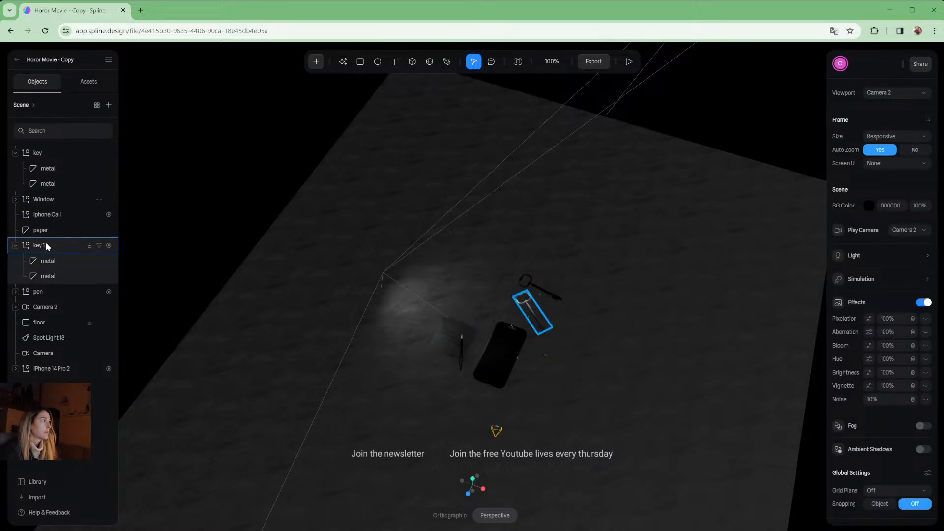
left_click(531, 309)
left_click(876, 164)
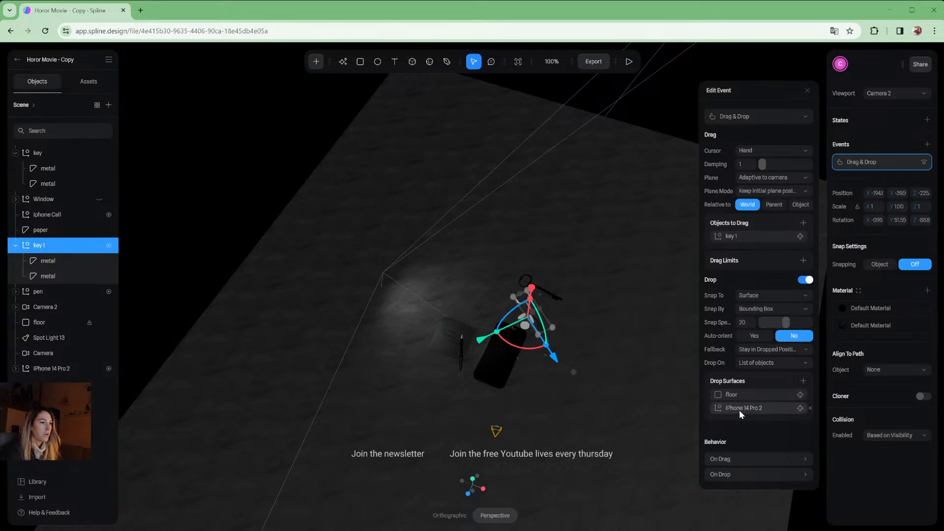
left_click(810, 411)
Preview the scene close up and test dragging key 1 over the phone and back onto the floor
scroll(524, 373, "up", 5)
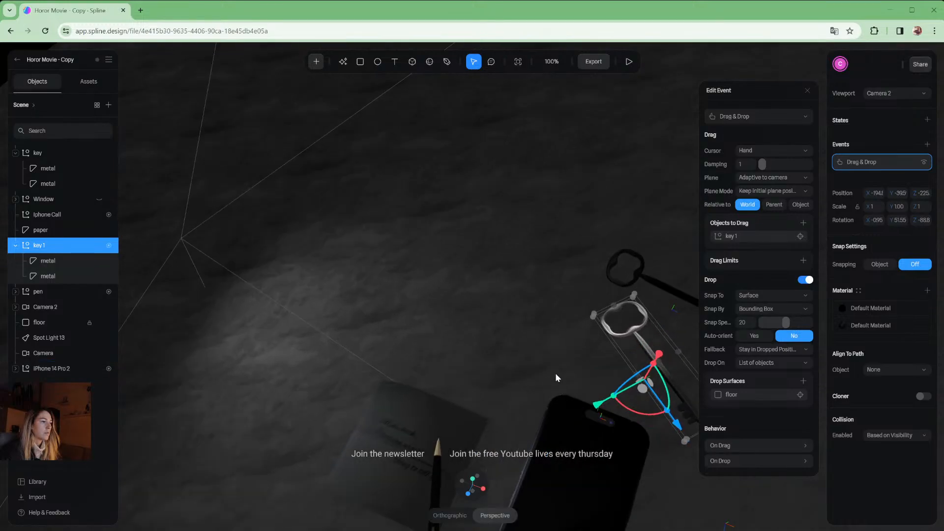
scroll(555, 377, "down", 5)
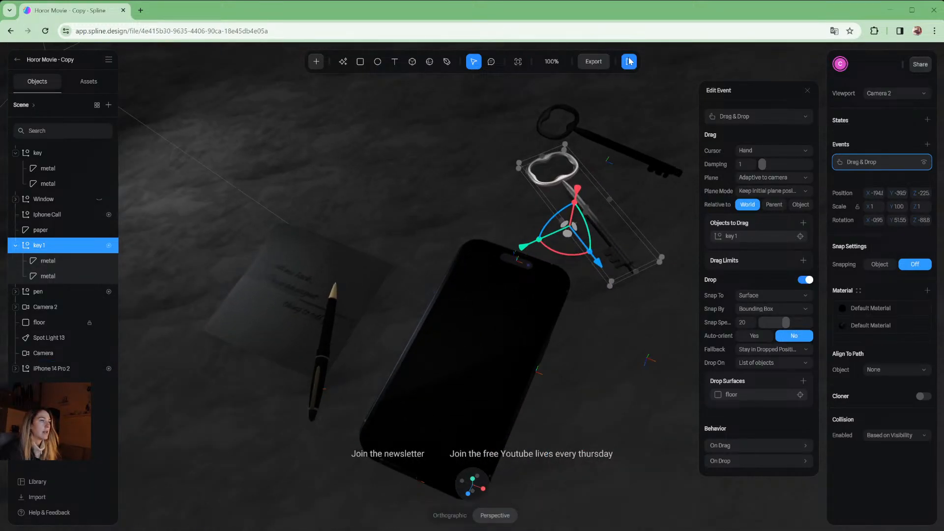
left_click(630, 61)
left_click_drag(568, 184, 494, 301)
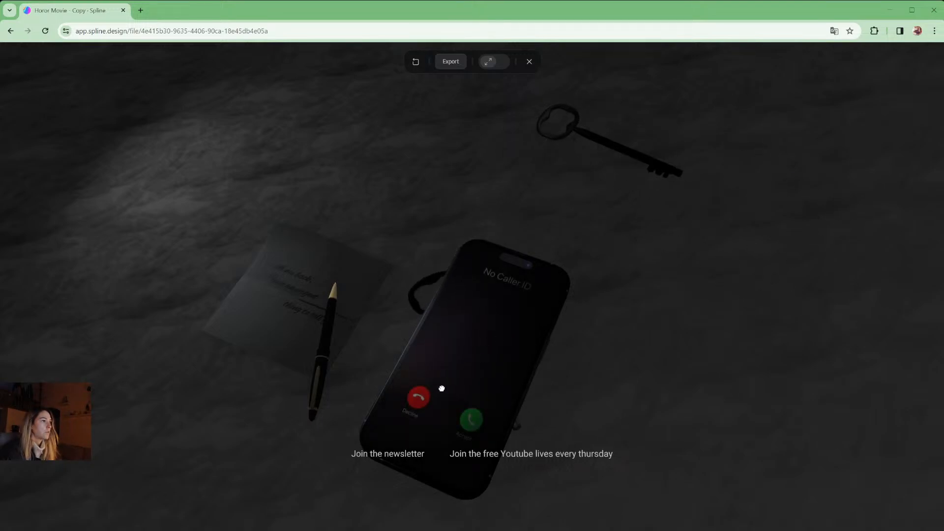
left_click_drag(482, 383, 614, 274)
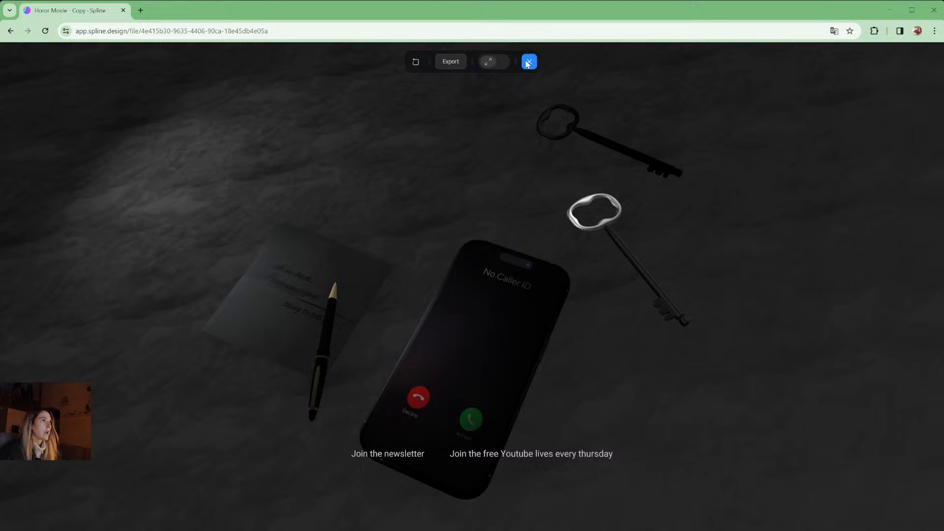
key("Escape")
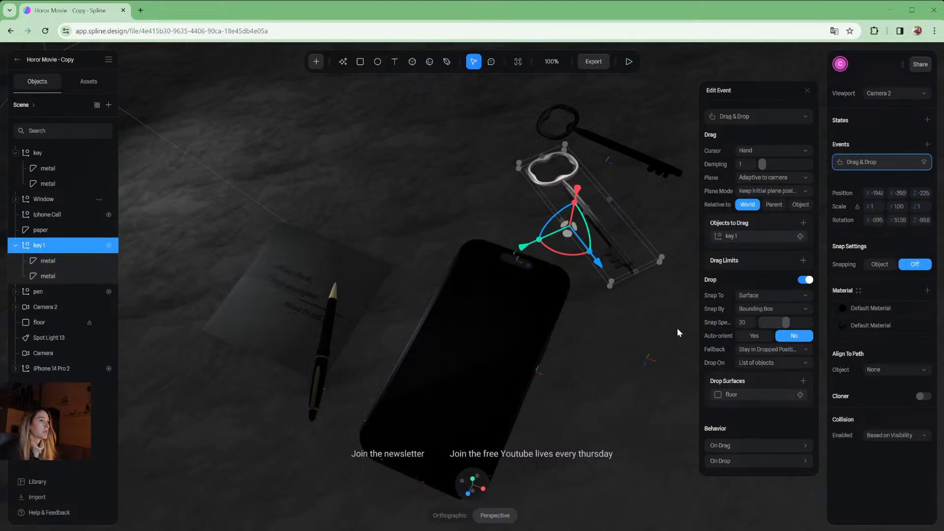
Add iPhone 14 Pro 2 to the drop surfaces of key 1's Drag & Drop event
left_click(804, 382)
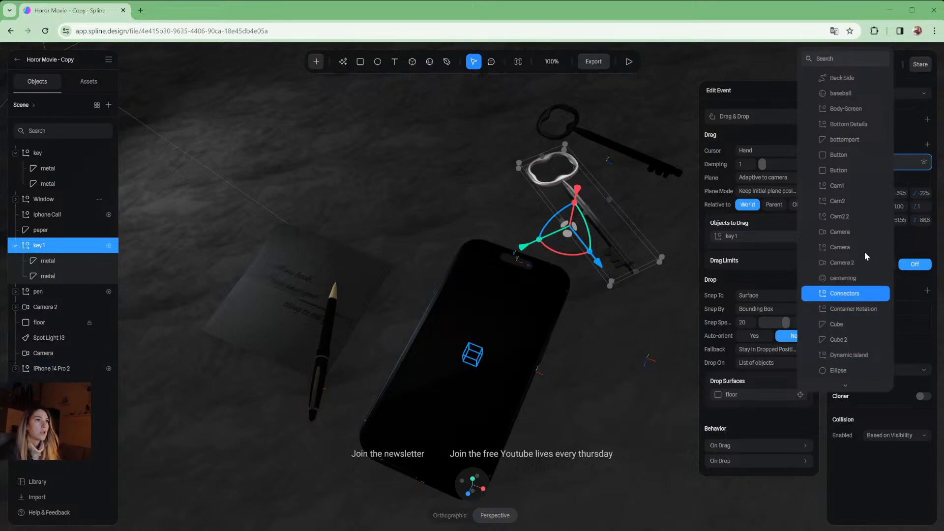
scroll(860, 147, "down", 6)
left_click(836, 58)
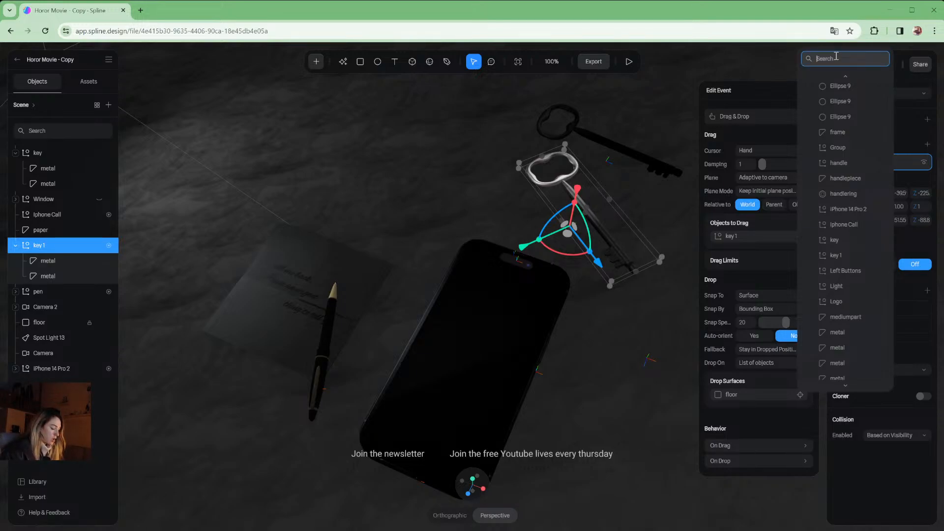
type("f")
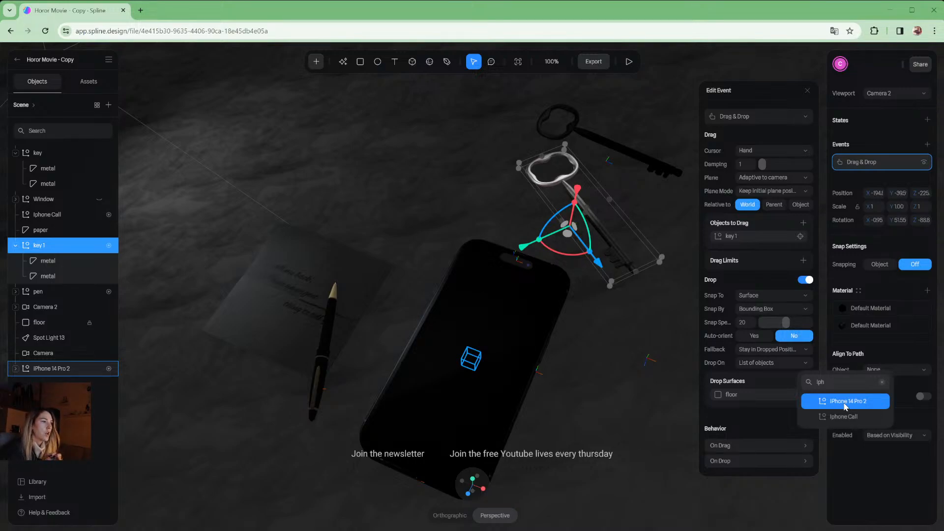
left_click(846, 402)
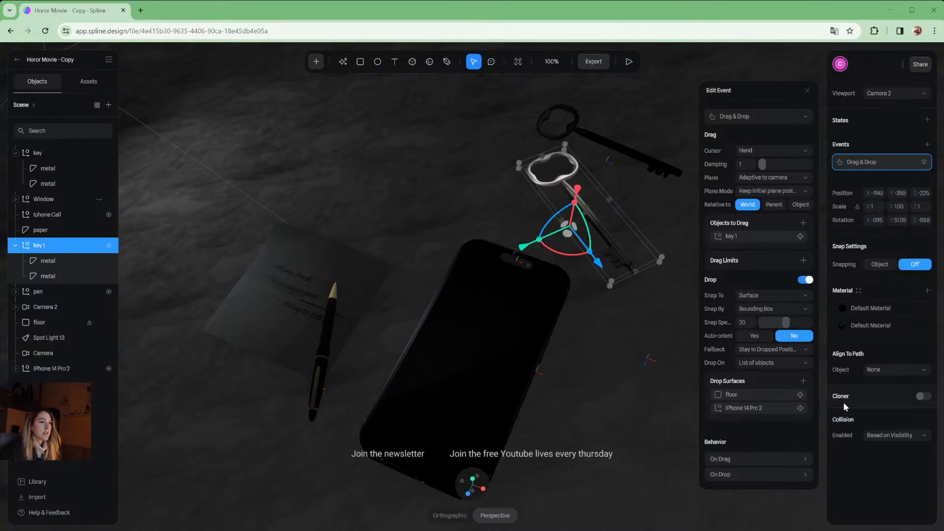
Preview the scene twice and test dragging key 1 across the floor and toward the phone
left_click(629, 62)
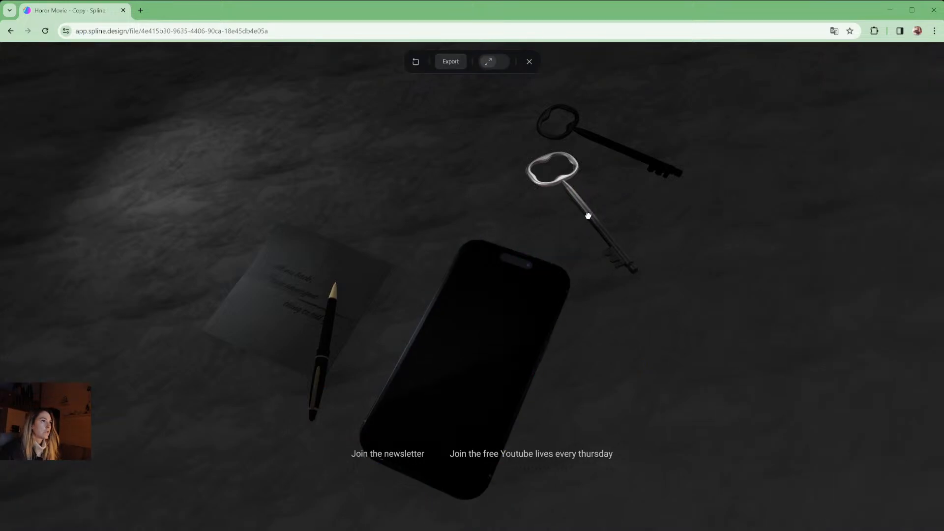
left_click_drag(588, 216, 618, 237)
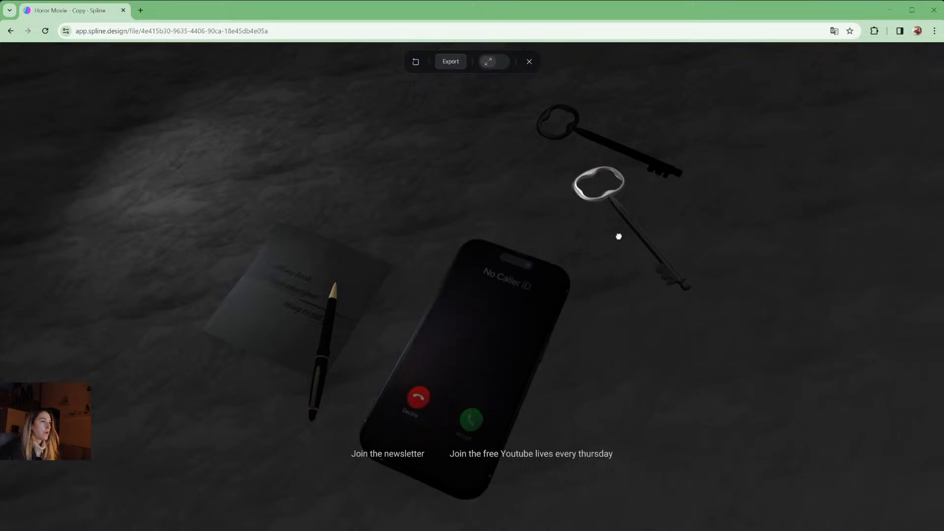
left_click(529, 61)
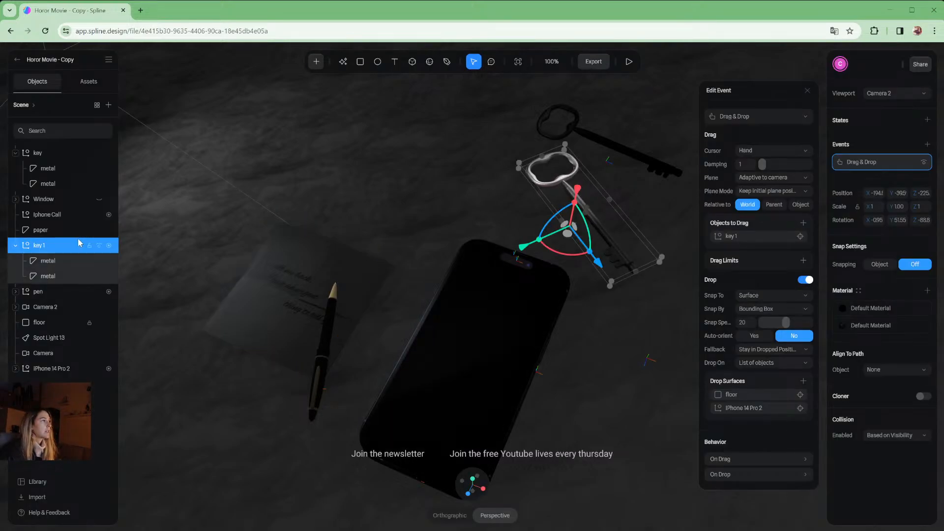
left_click(629, 62)
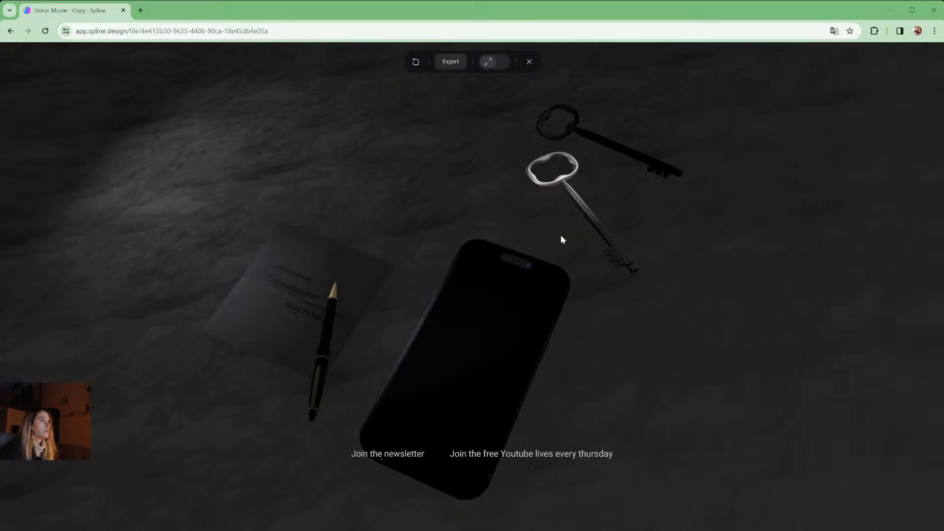
left_click_drag(578, 201, 571, 339)
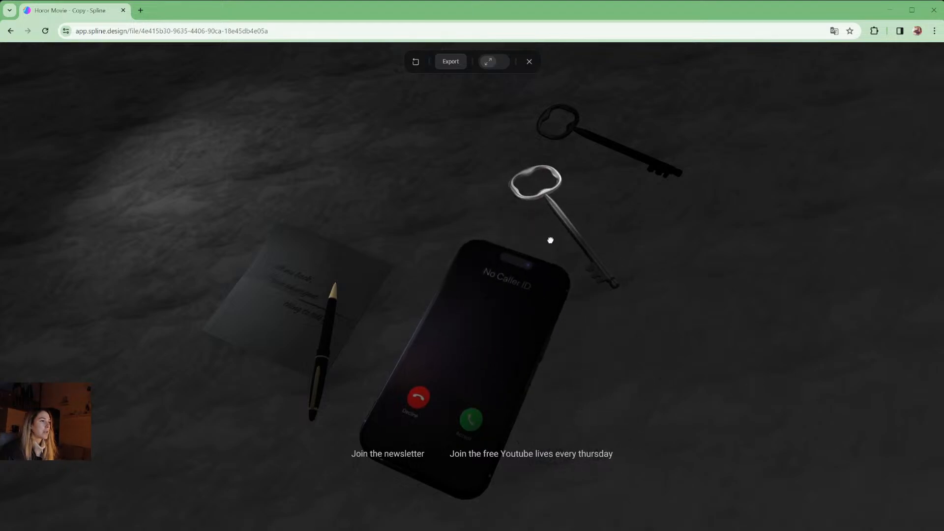
left_click(529, 62)
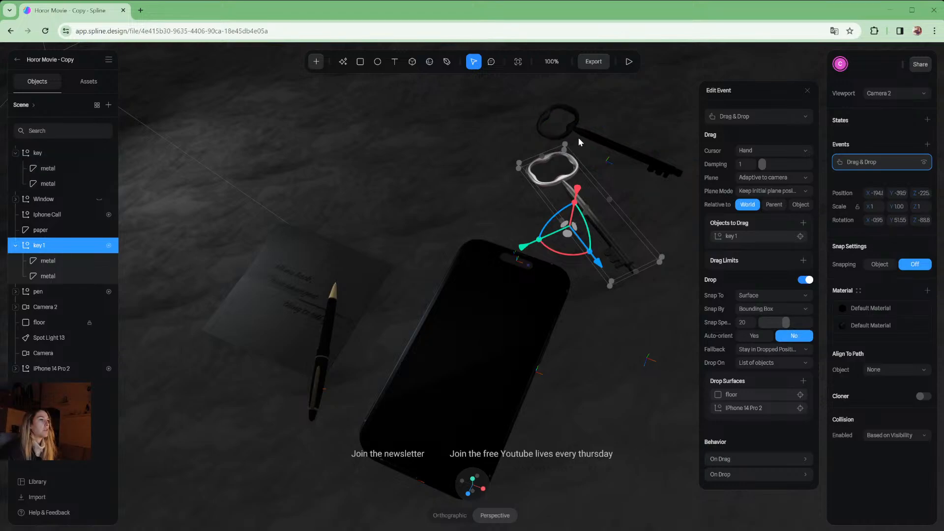
Examine the metal material of the black key and the Drag & Drop event settings of key 1
left_click(595, 133)
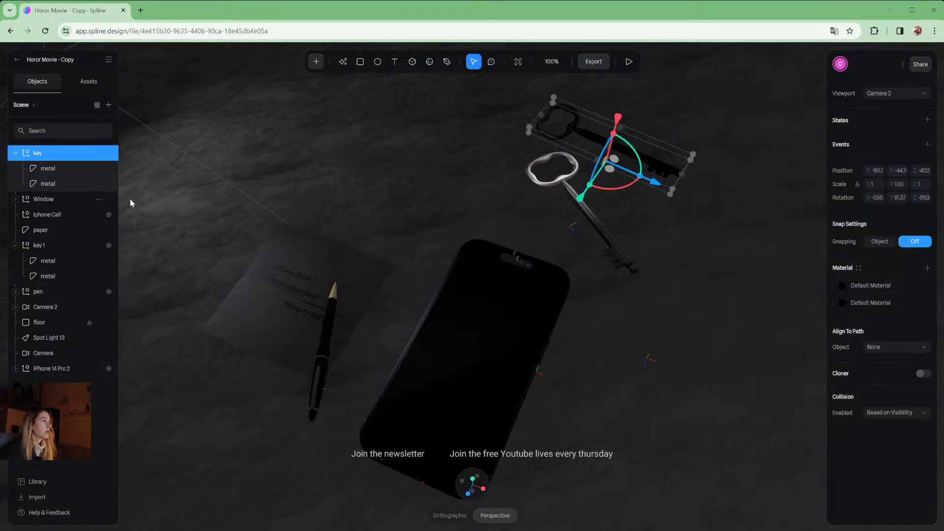
left_click(68, 172)
left_click(871, 369)
scroll(646, 319, "down", 5)
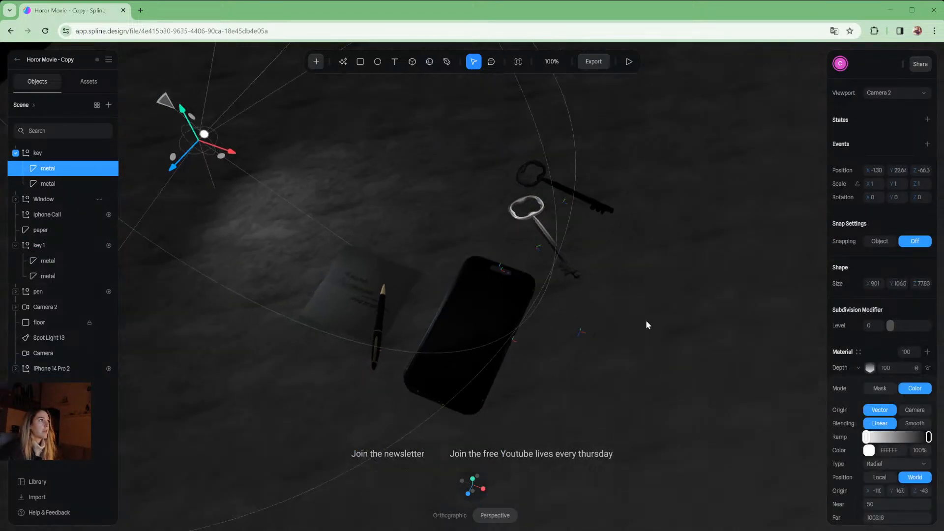
scroll(502, 195, "up", 5)
left_click(38, 154)
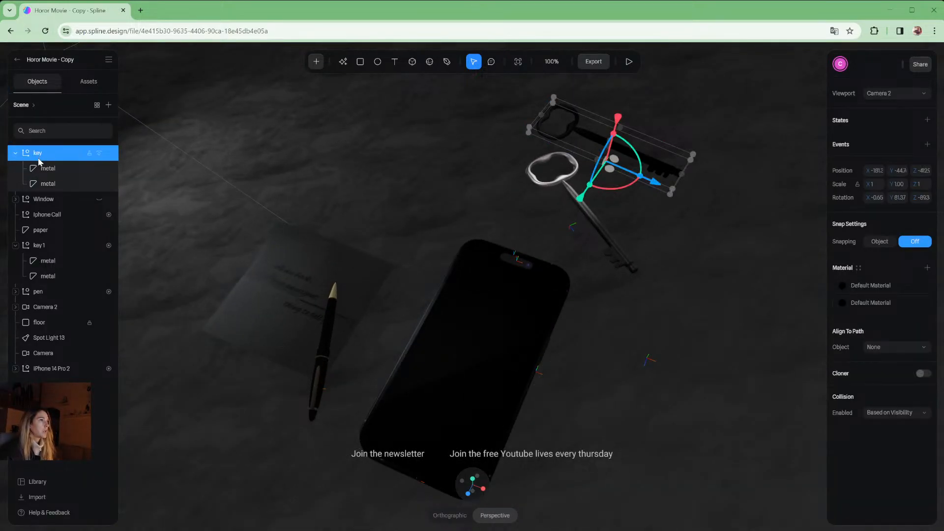
left_click(41, 246)
left_click(862, 162)
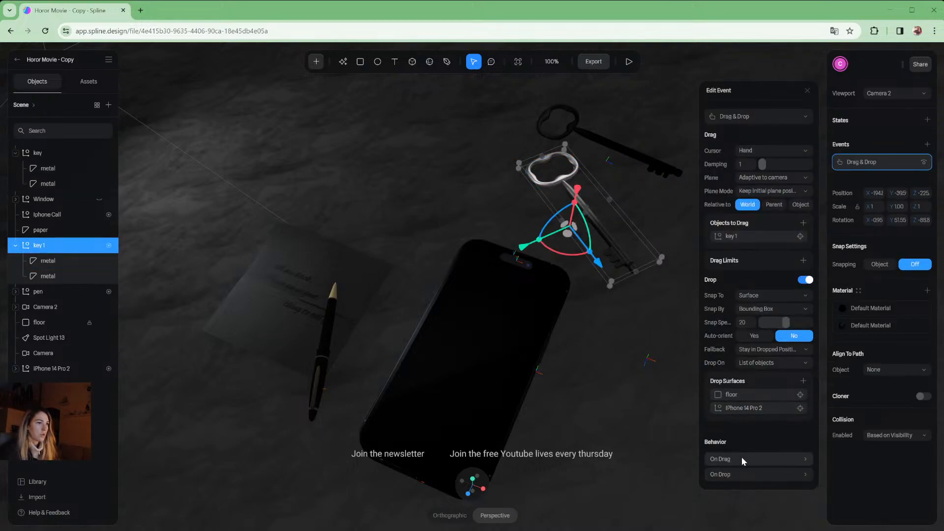
Add a Drag & Drop event to the black key object named "key"
left_click(43, 156)
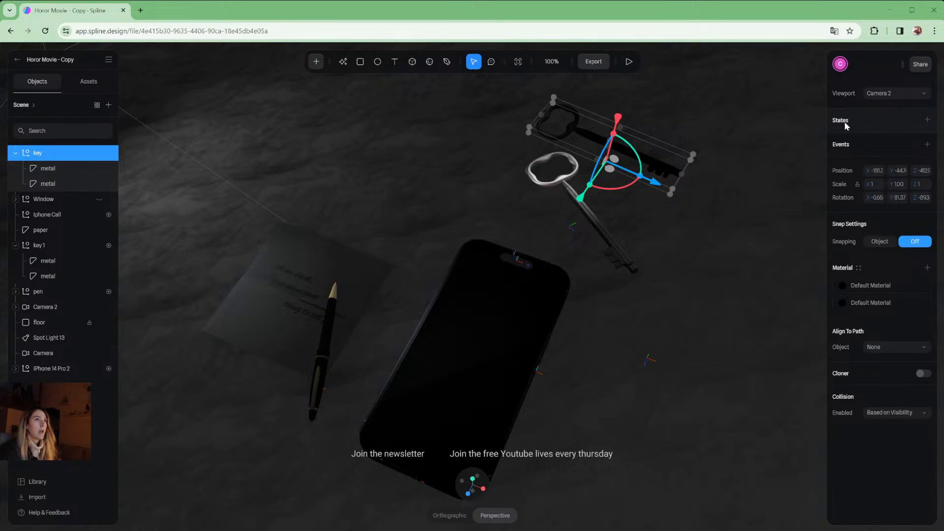
left_click(926, 145)
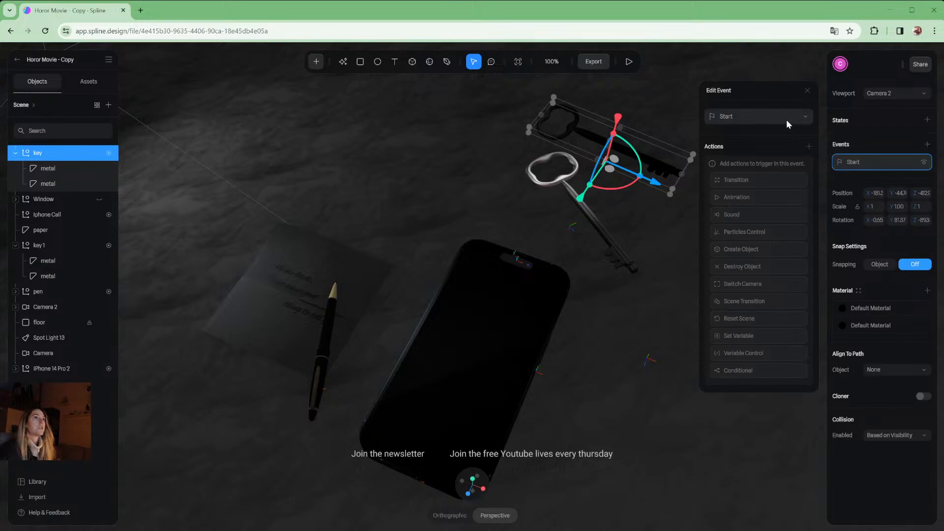
left_click(719, 116)
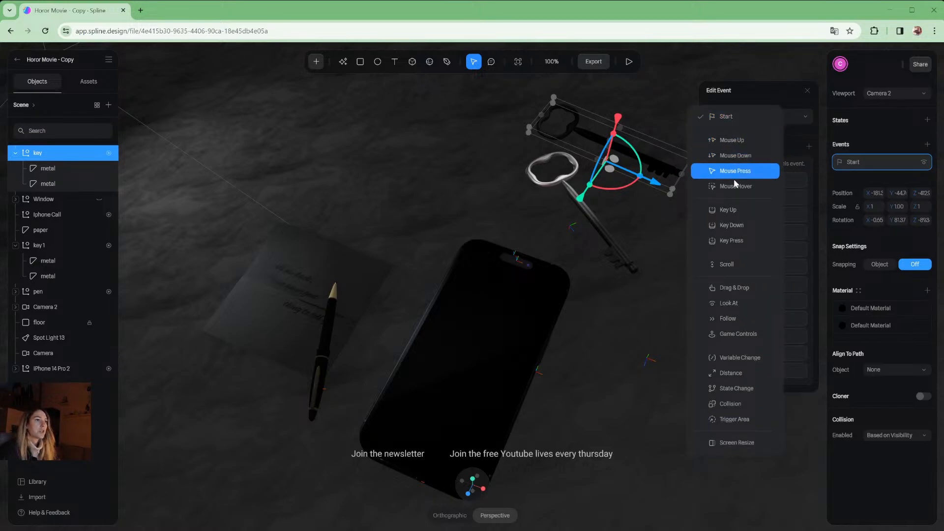
left_click(738, 286)
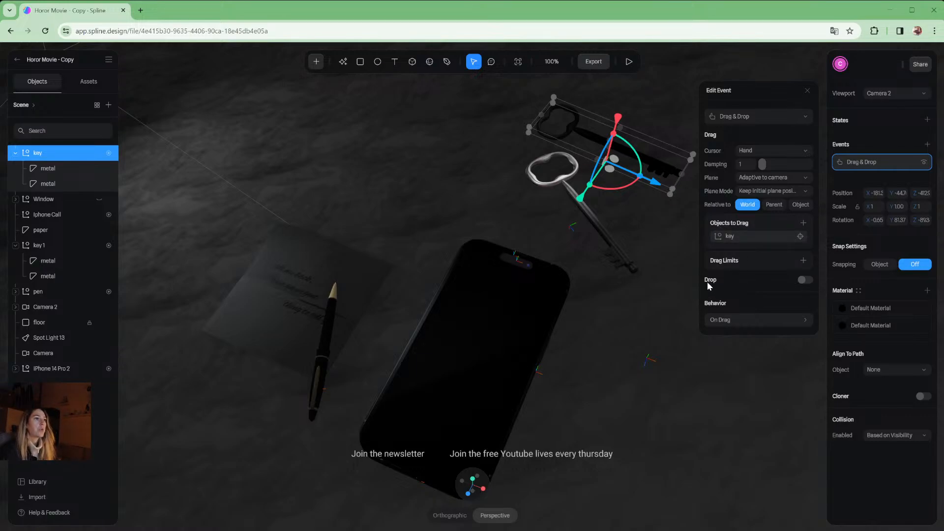
Enable dropping for the black key, with Snap To set to Surface and Drop On set to List of objects
left_click(805, 281)
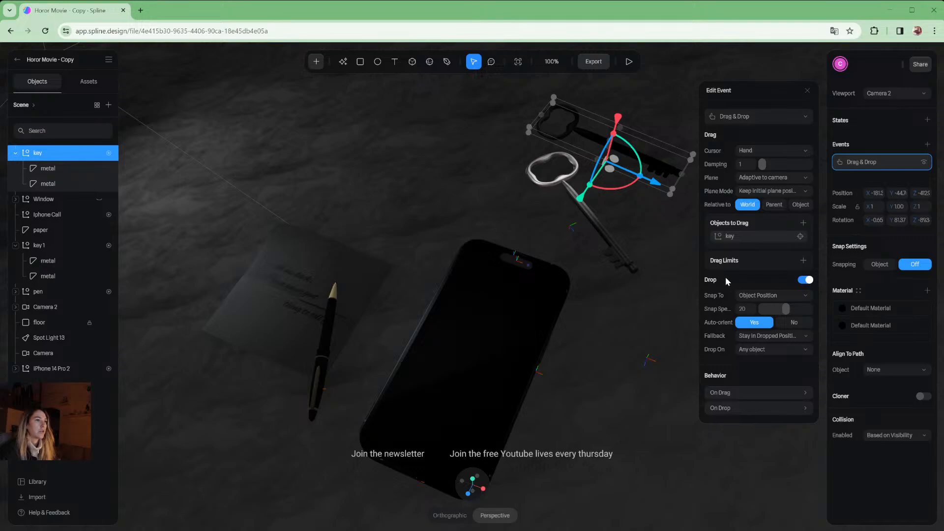
left_click(761, 297)
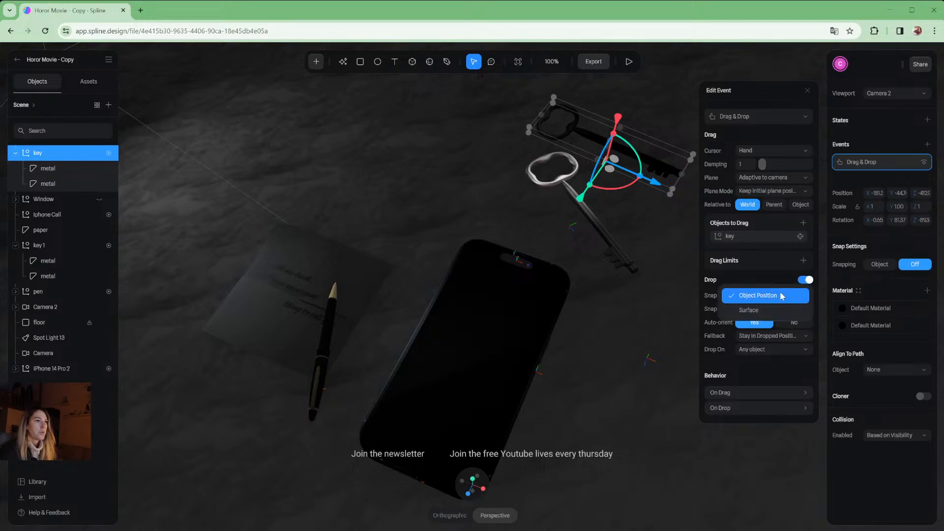
left_click(744, 311)
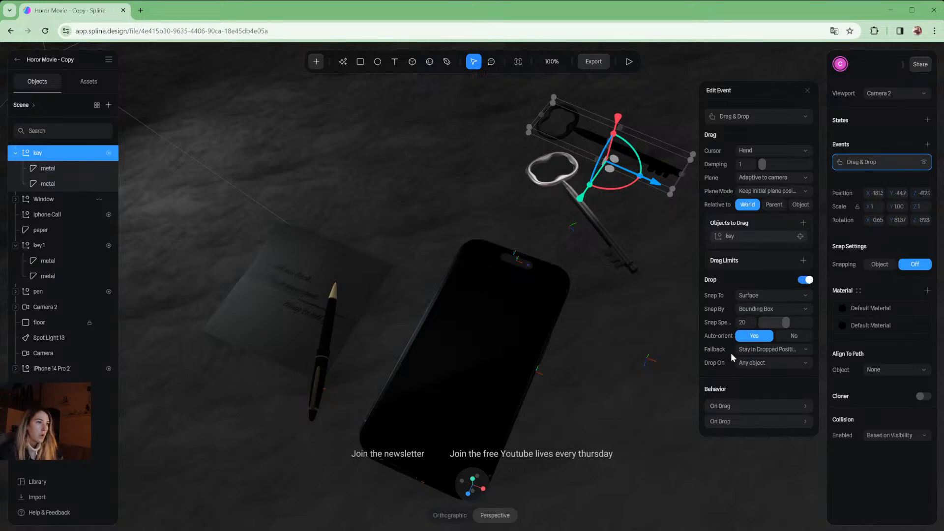
left_click(763, 364)
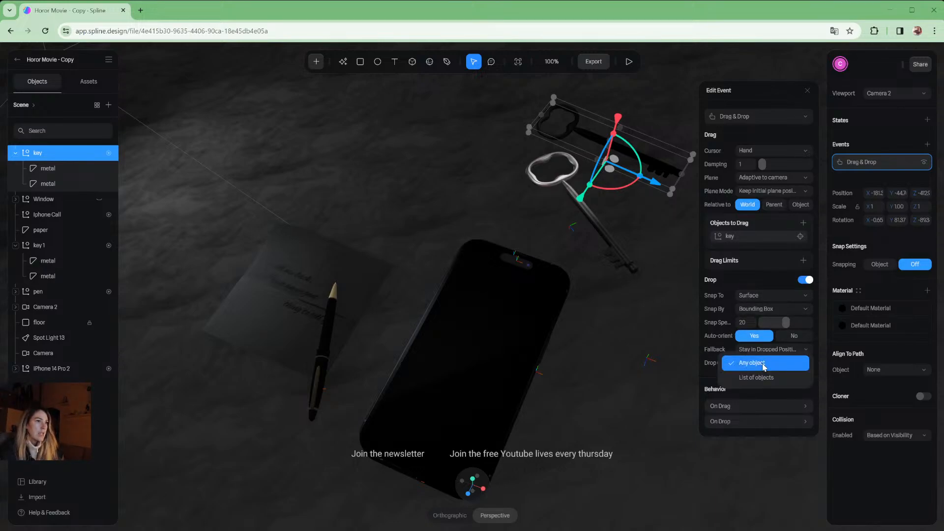
left_click(771, 377)
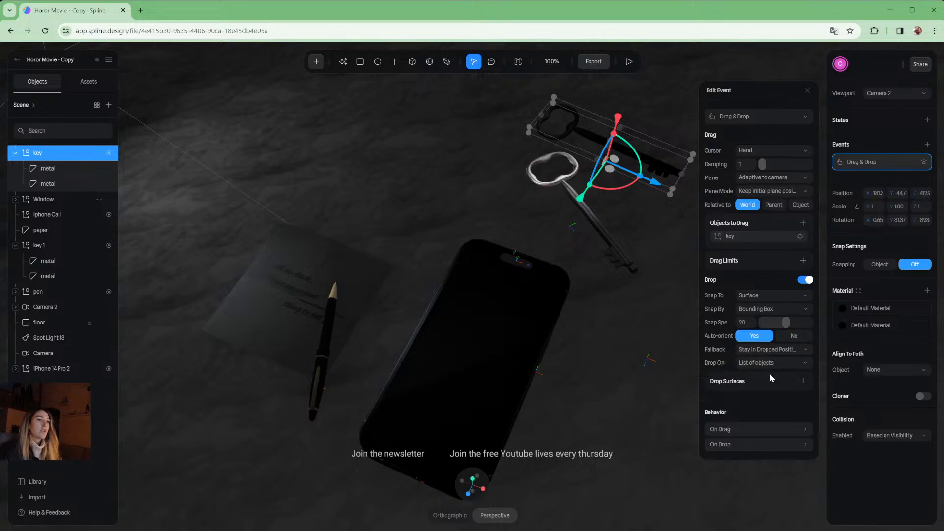
Add floor and iPhone 14 Pro 2 as drop surfaces in the black key's Drag & Drop event
left_click(805, 381)
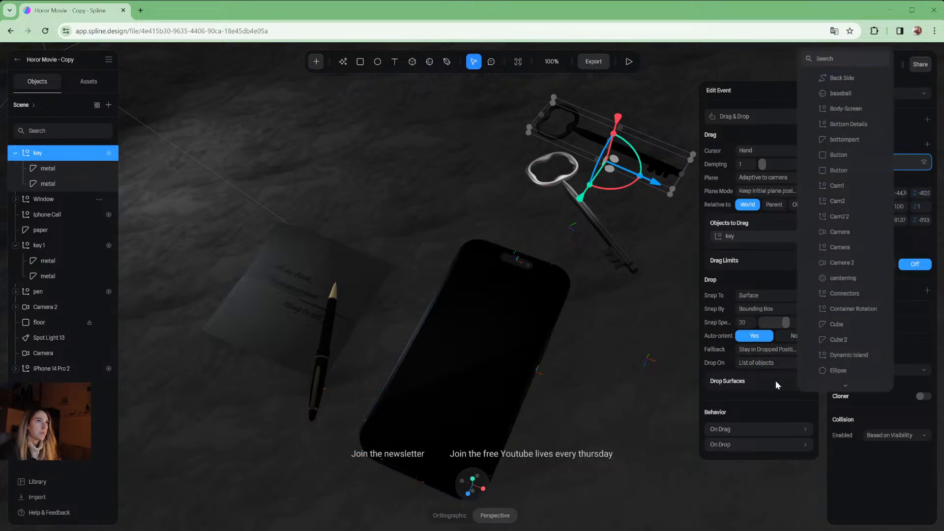
left_click(834, 56)
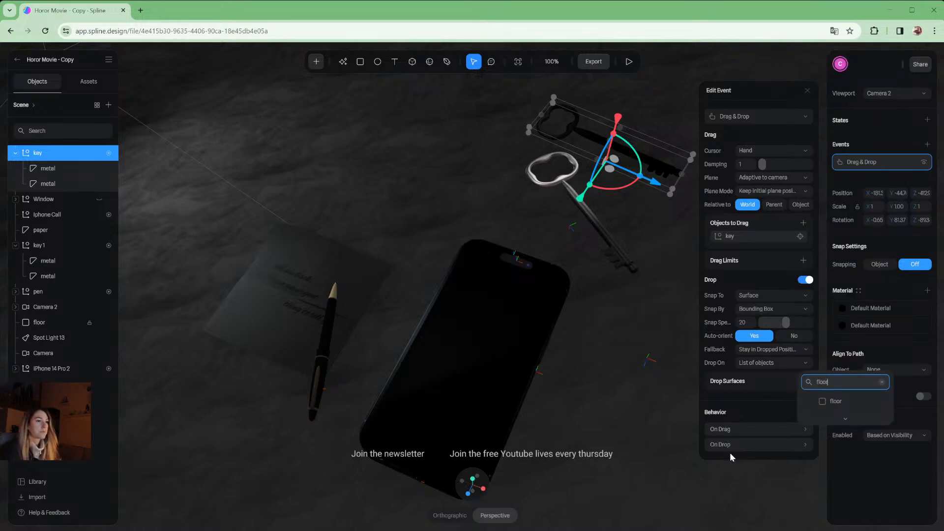
left_click(837, 401)
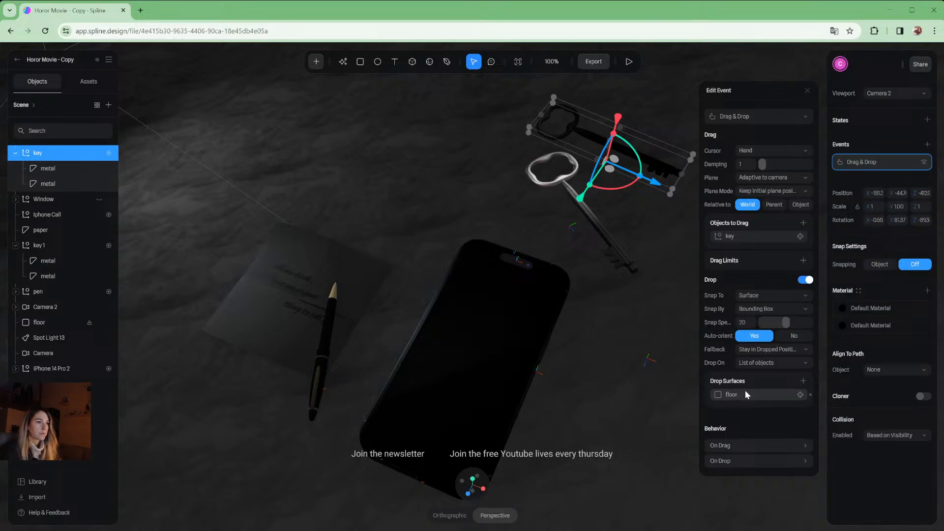
left_click(802, 381)
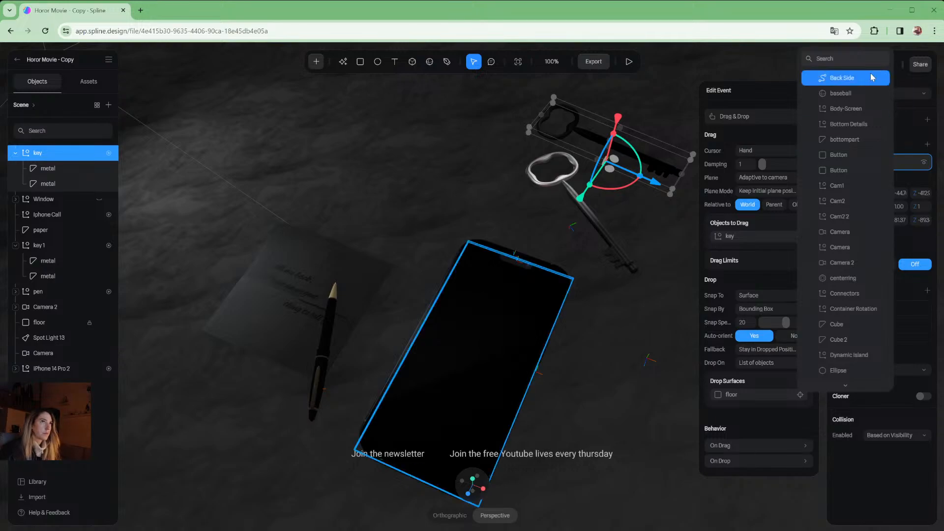
left_click(857, 60)
type("Ipho")
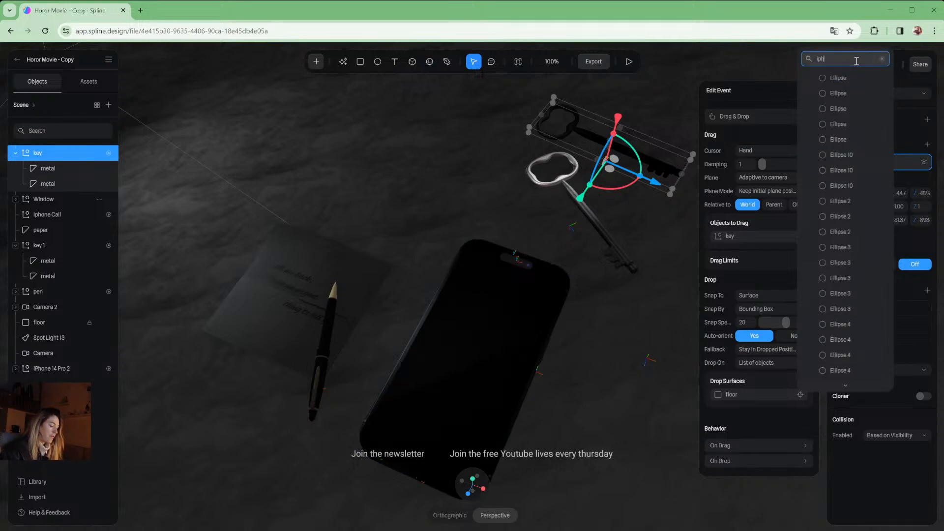
left_click(844, 401)
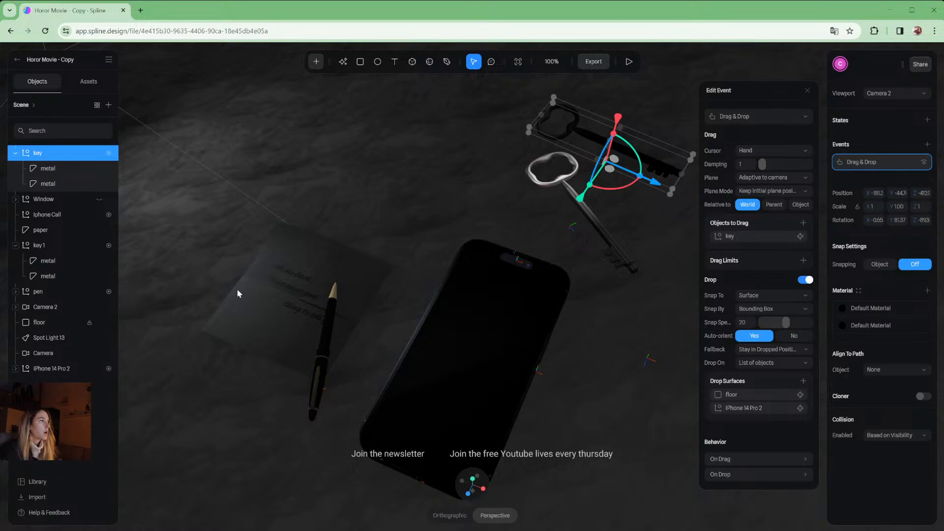
Add paper and pen as further drop surfaces in the black key's Drag & Drop event
left_click(253, 281)
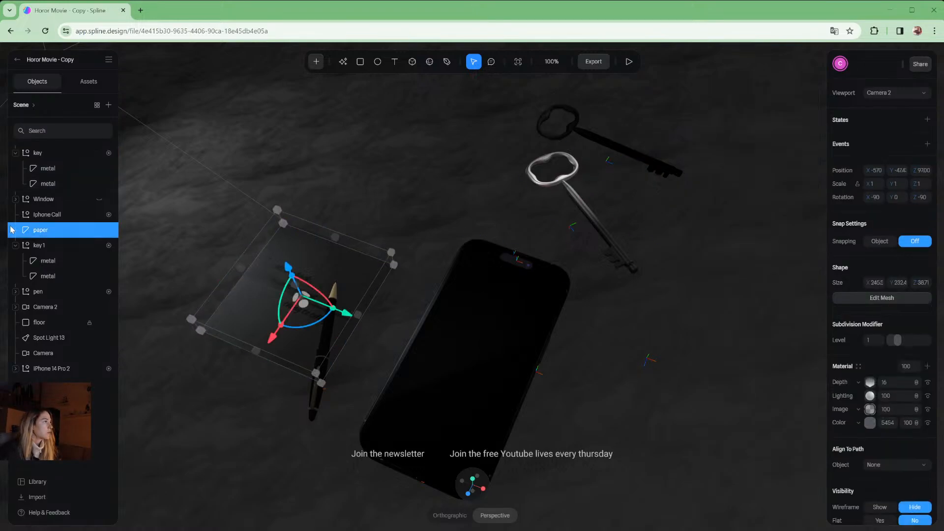
left_click(517, 306)
left_click(866, 199)
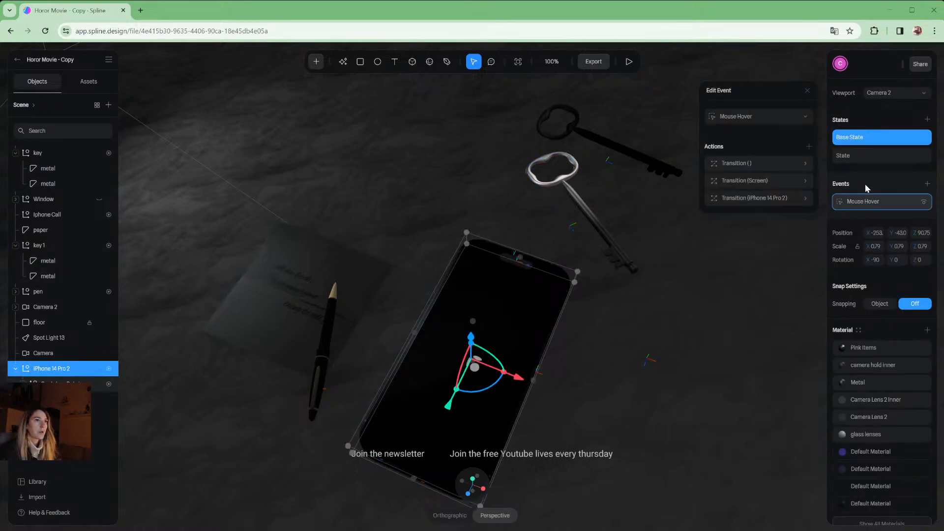
left_click(63, 153)
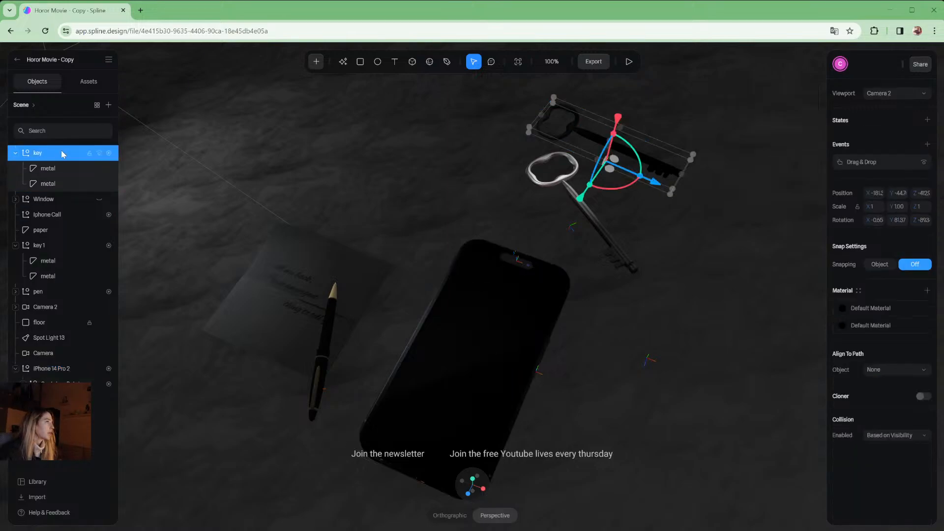
left_click(870, 159)
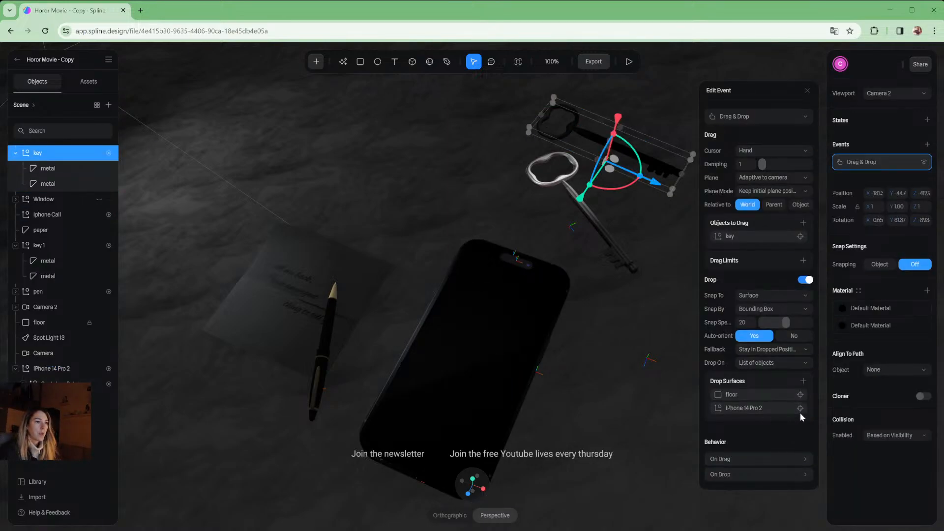
left_click(803, 382)
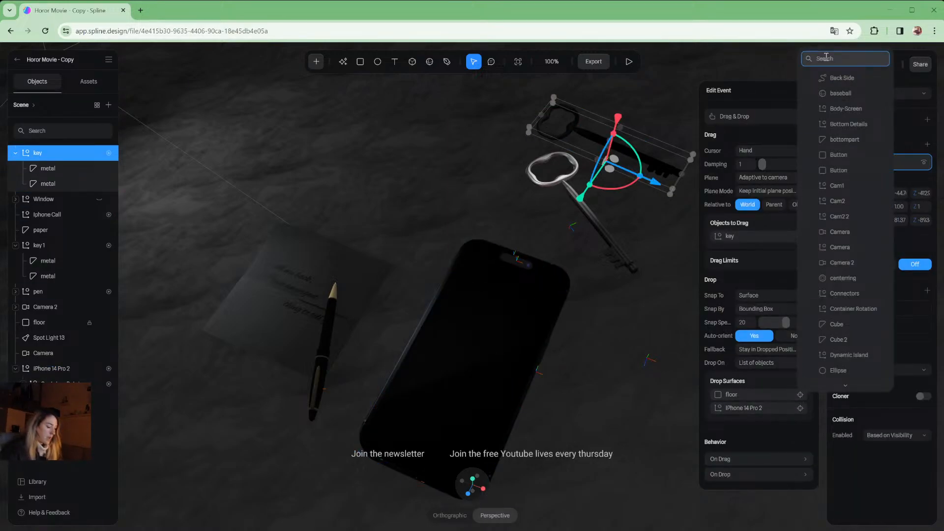
type("paper")
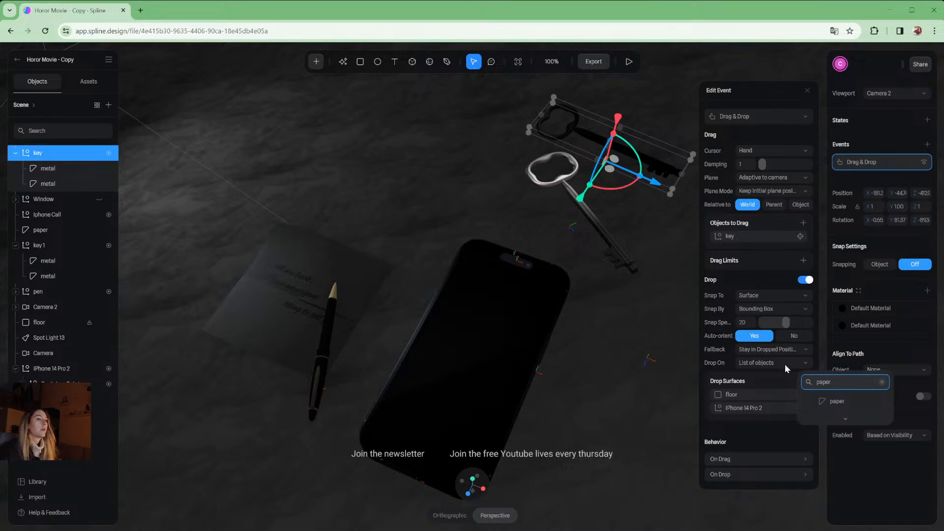
left_click(839, 401)
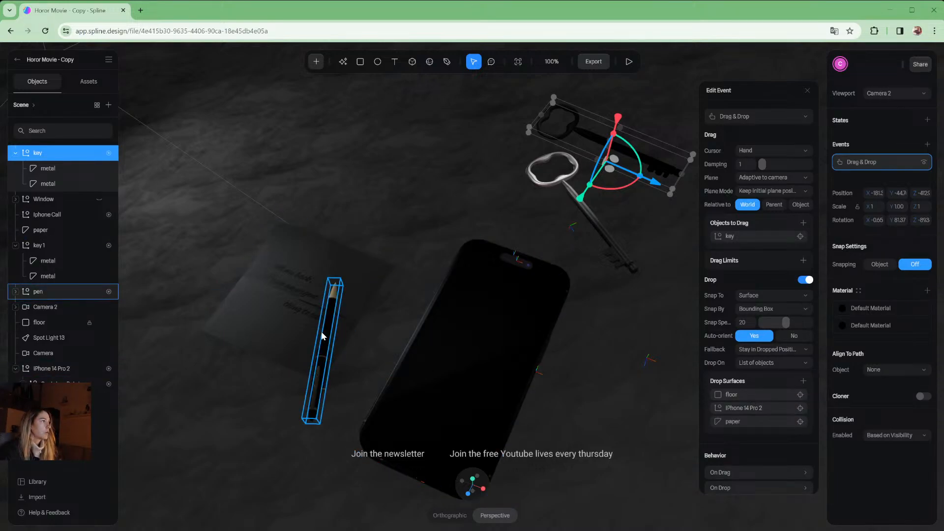
left_click(804, 382)
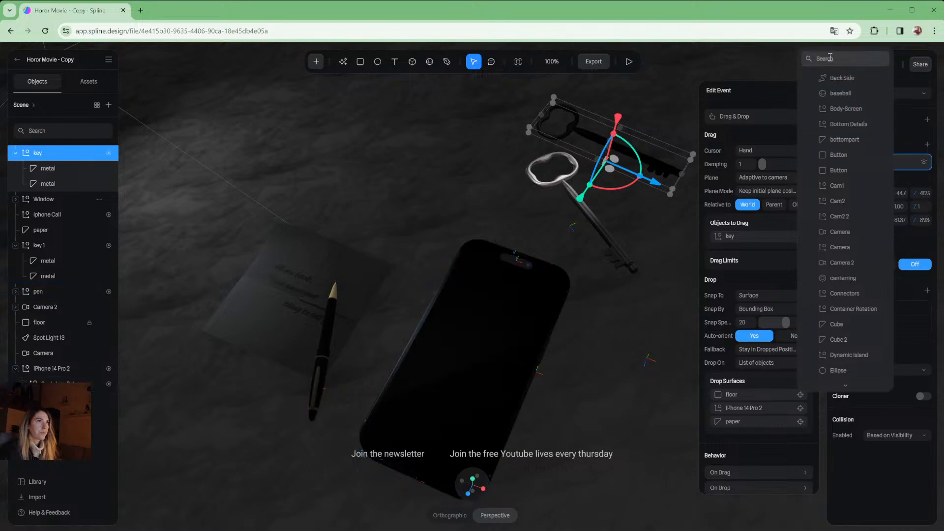
type("pen")
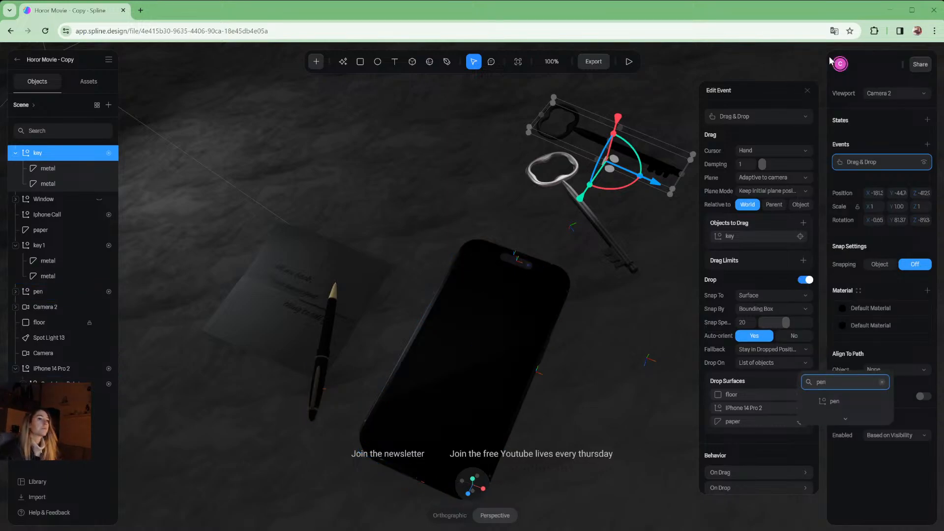
left_click(856, 408)
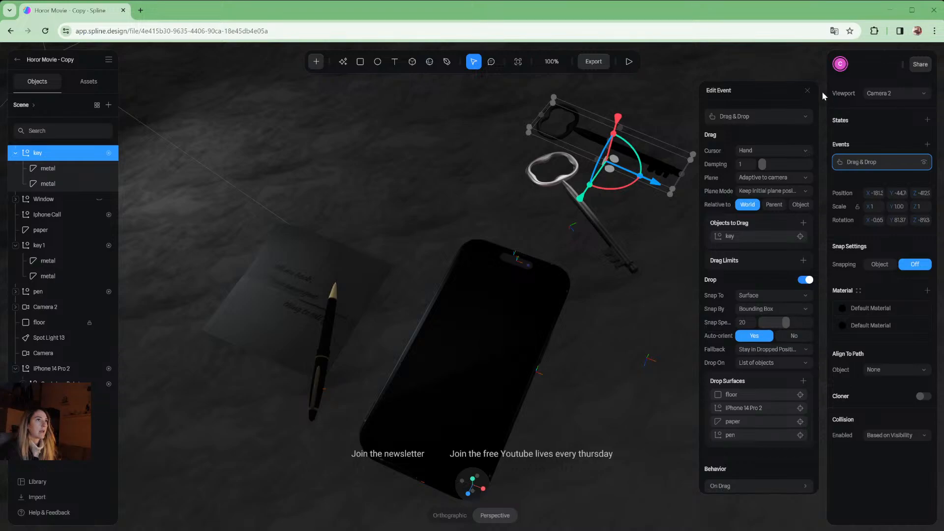
Close the event settings and test moving the black key across the scene in preview
left_click(808, 91)
left_click(755, 170)
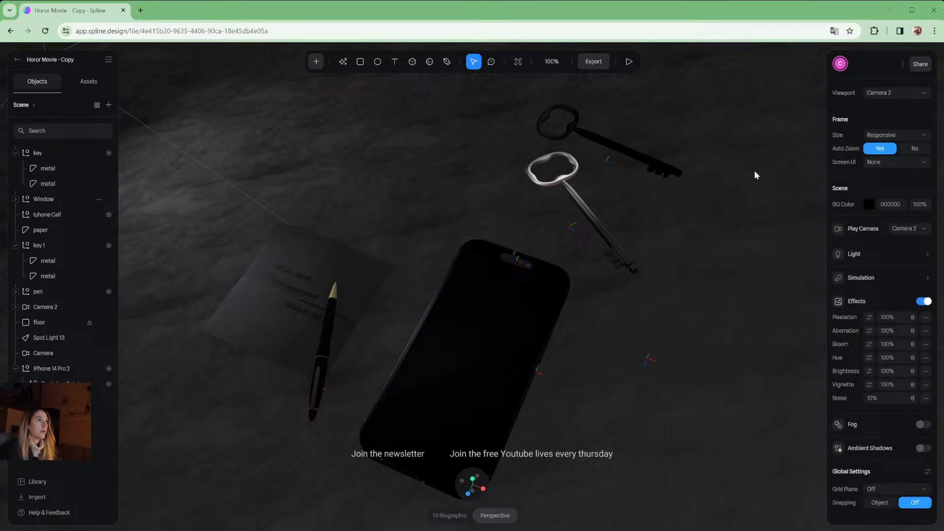
left_click(633, 150)
left_click(629, 62)
left_click_drag(612, 147, 663, 134)
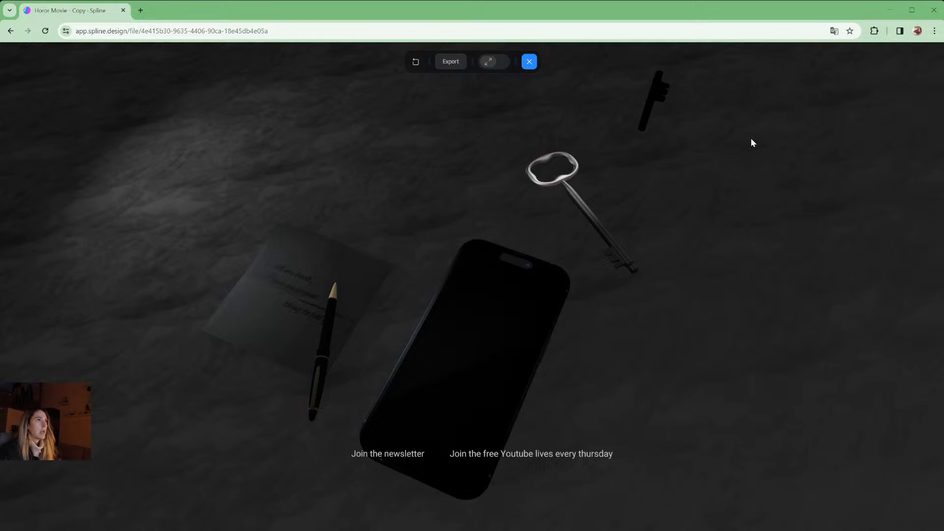
key("Escape")
Set Auto-orient to No in the black key's Drag & Drop event and test moving the key in preview
left_click(873, 163)
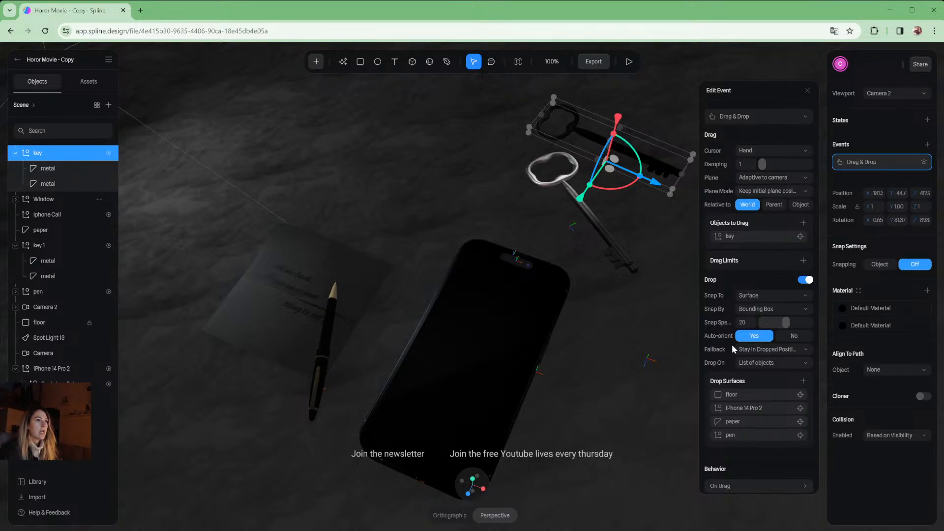
left_click(794, 336)
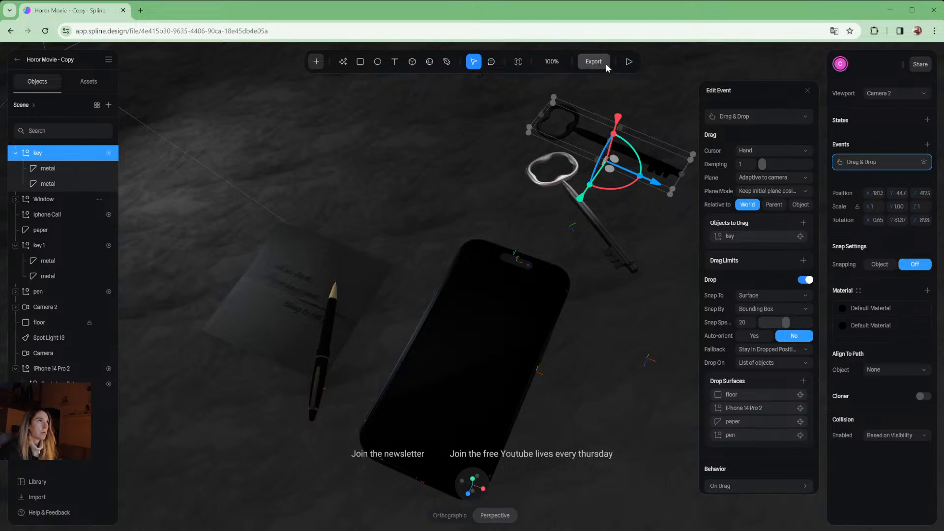
left_click(629, 62)
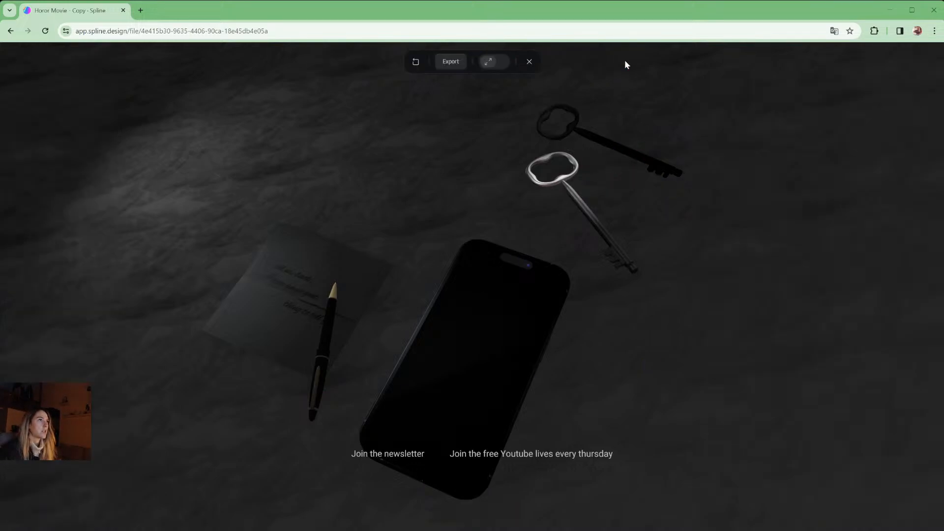
left_click_drag(630, 147, 664, 165)
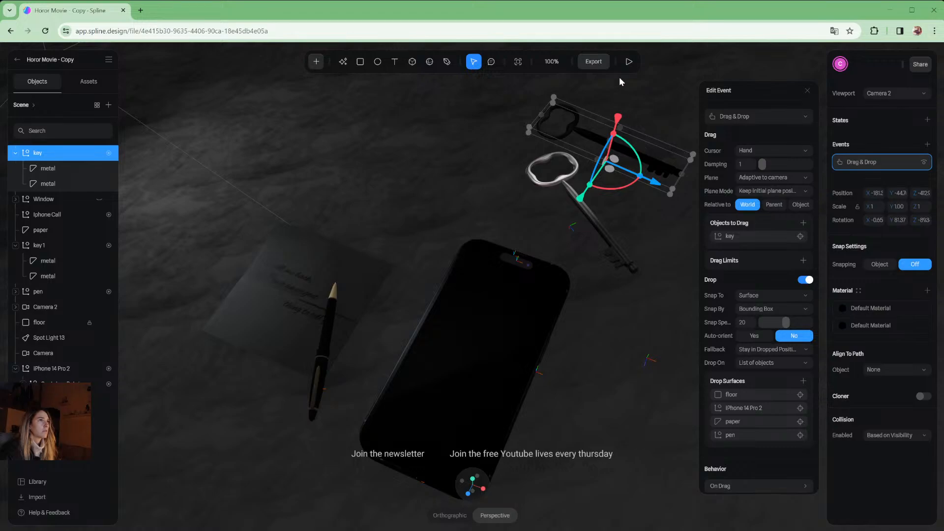
left_click(629, 62)
left_click_drag(622, 145, 497, 104)
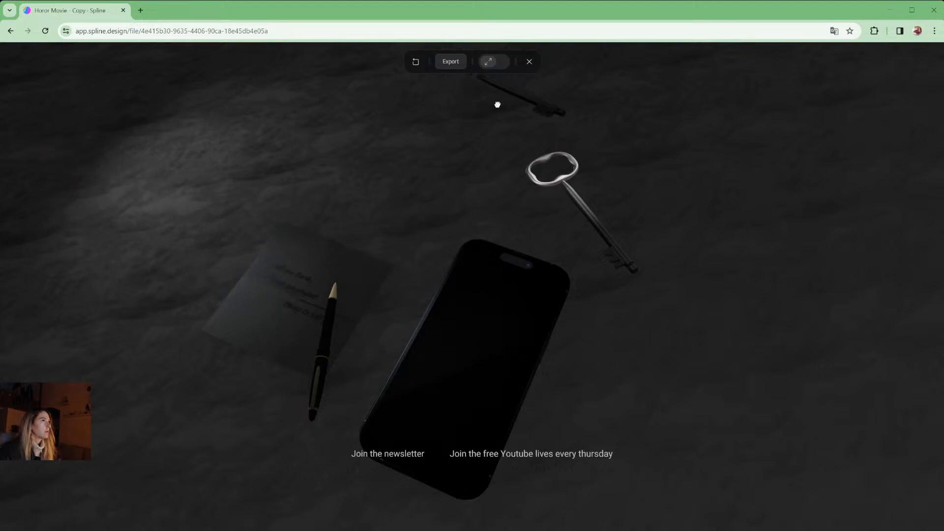
left_click(529, 63)
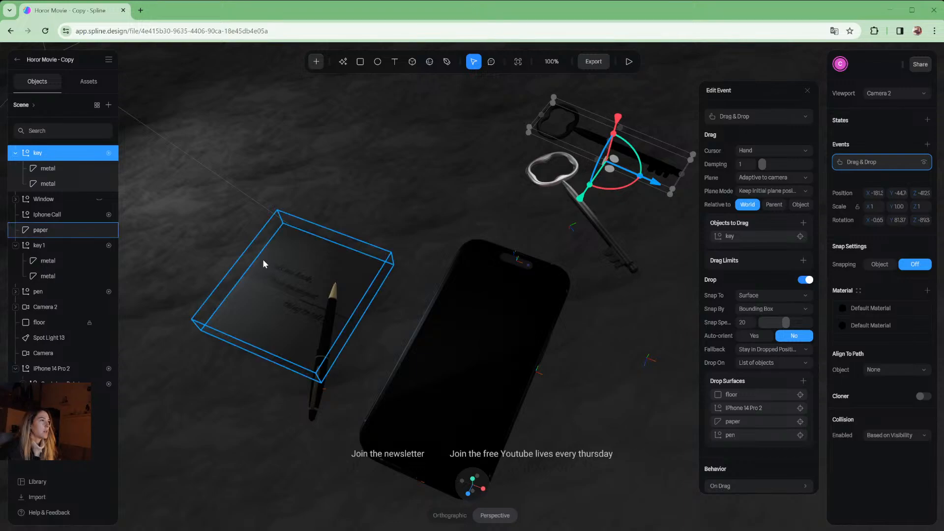
Remove paper from the black key's drop surfaces and test moving the key in preview
middle_click_drag(313, 251, 335, 243)
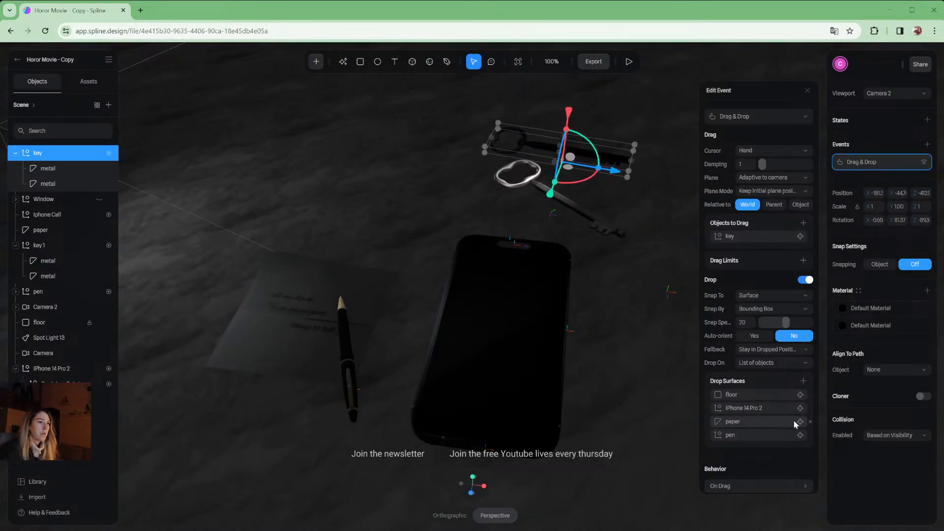
left_click(811, 422)
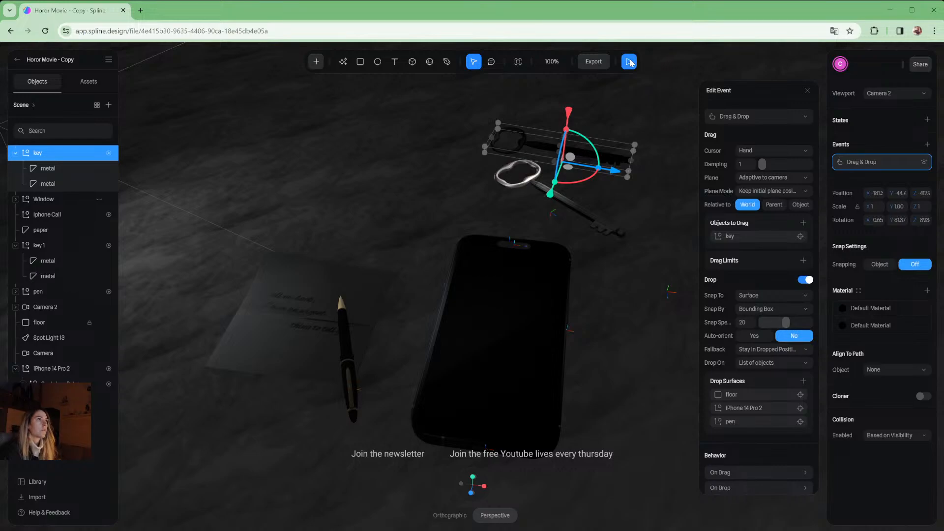
left_click(629, 61)
left_click_drag(572, 150, 536, 118)
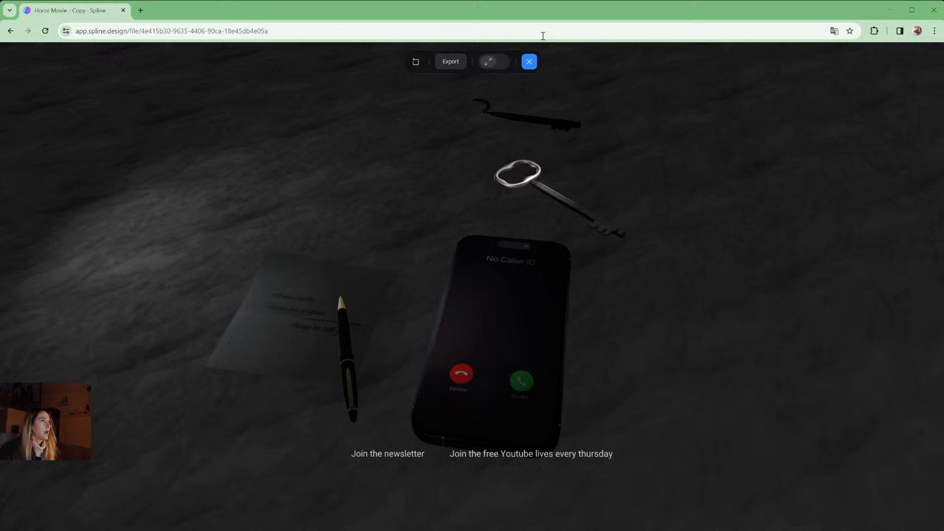
left_click(529, 62)
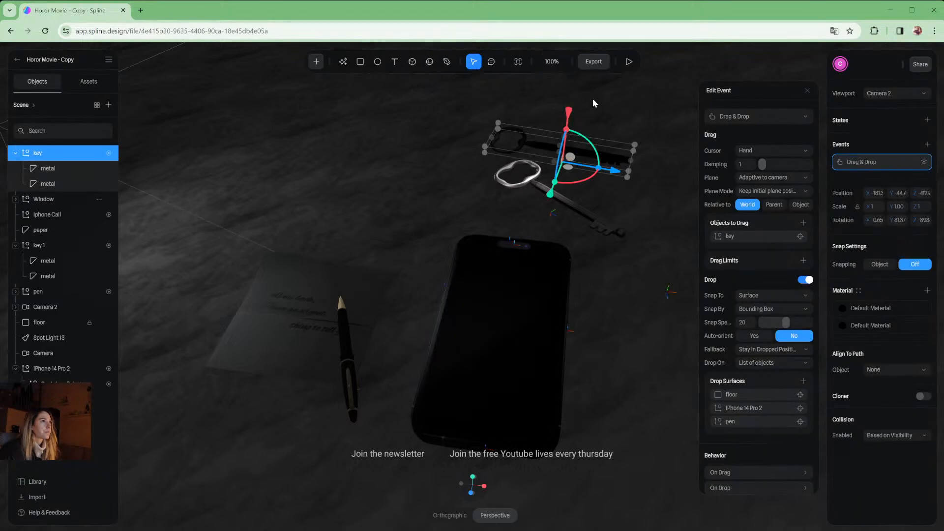
Examine the black key's orientation and height relative to the other objects from side views in orthographic projection
left_click(471, 493)
scroll(546, 266, "up", 5)
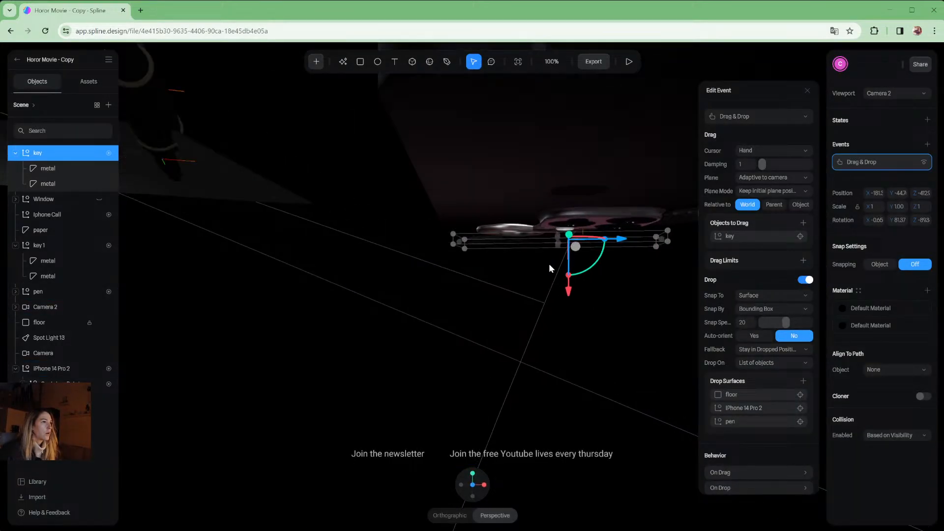
left_click(484, 485)
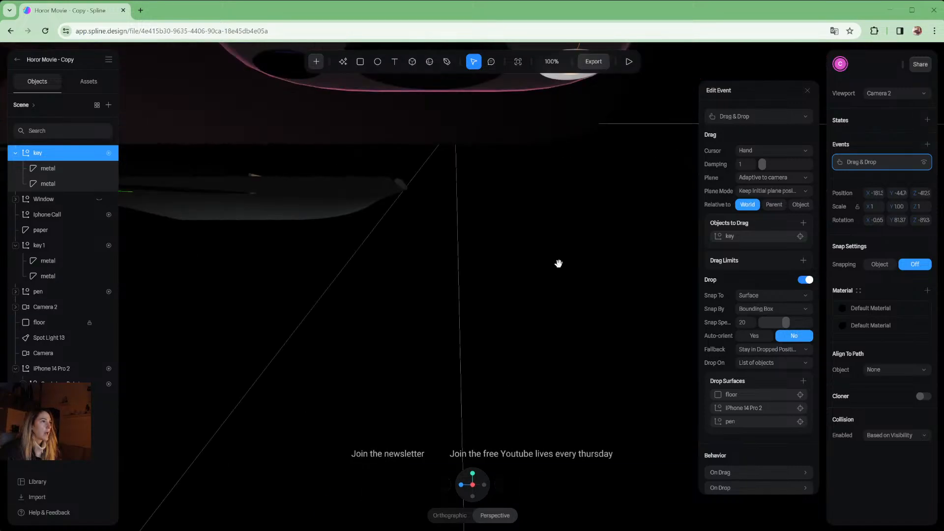
left_click(442, 518)
scroll(434, 318, "down", 5)
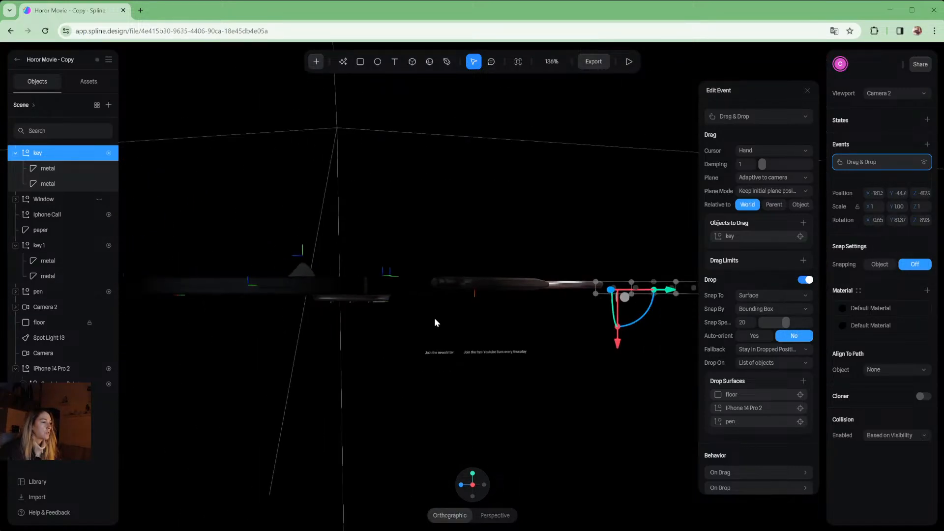
middle_click_drag(551, 314, 435, 332)
scroll(492, 320, "up", 5)
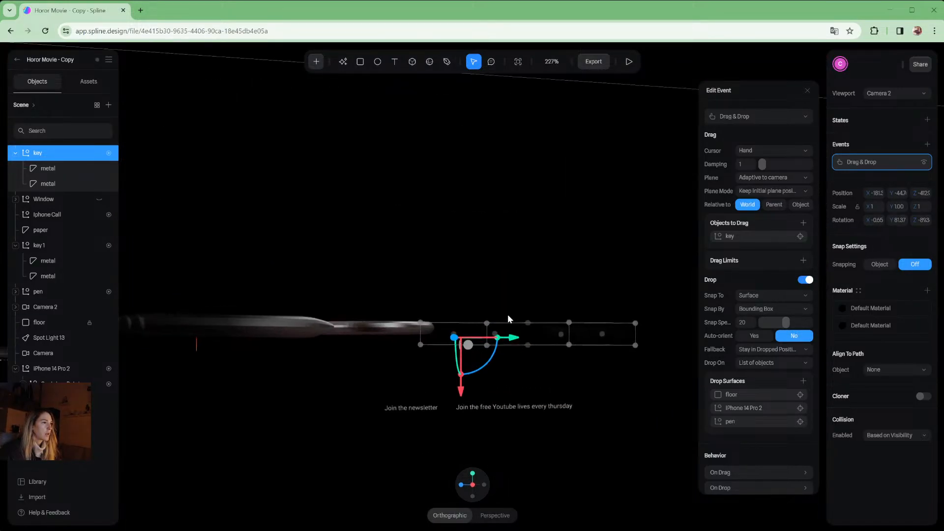
left_click(485, 485)
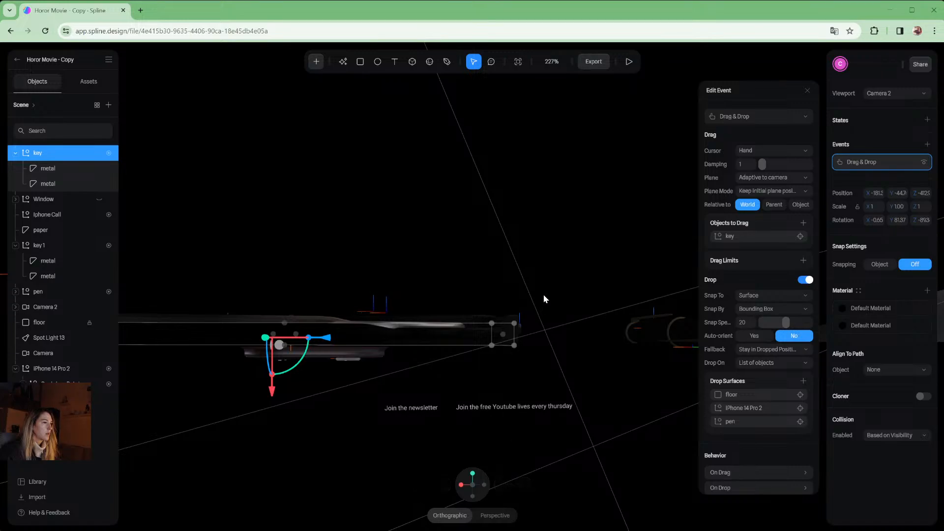
middle_click_drag(496, 250, 649, 212)
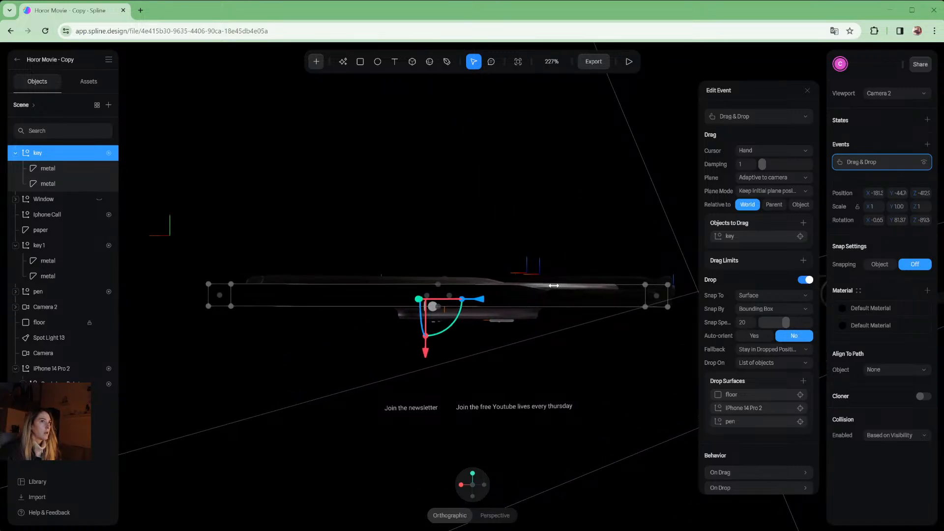
Set the black key's X, Y and Z rotation to 0
left_click(31, 153)
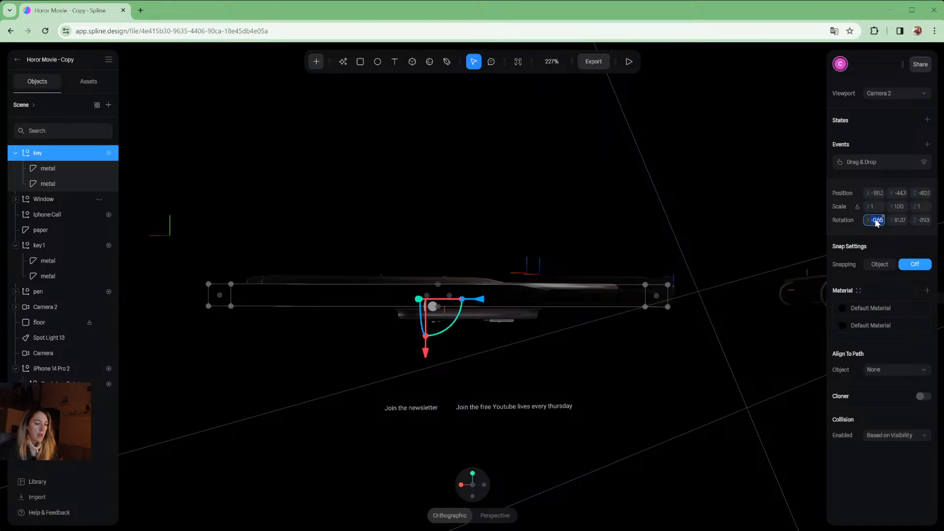
type("0")
left_click(899, 221)
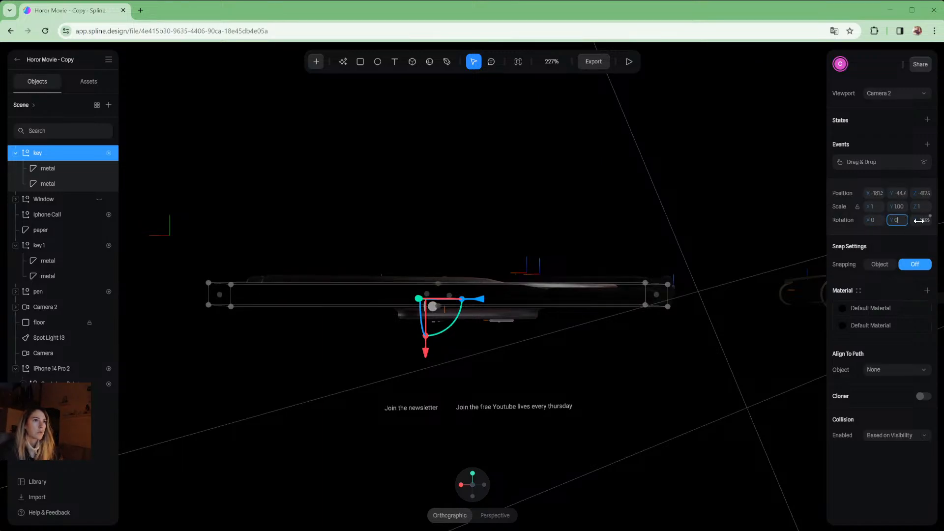
left_click(919, 220)
type("0")
key("Return")
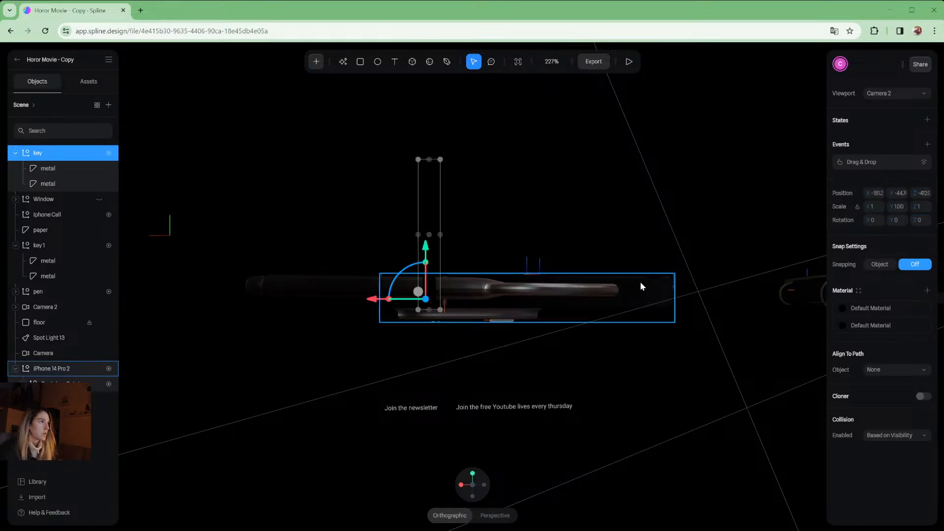
Set the black key's Z rotation to 90 so that it lies flat, and check it among the other objects
left_click_drag(504, 221, 556, 225, "alt")
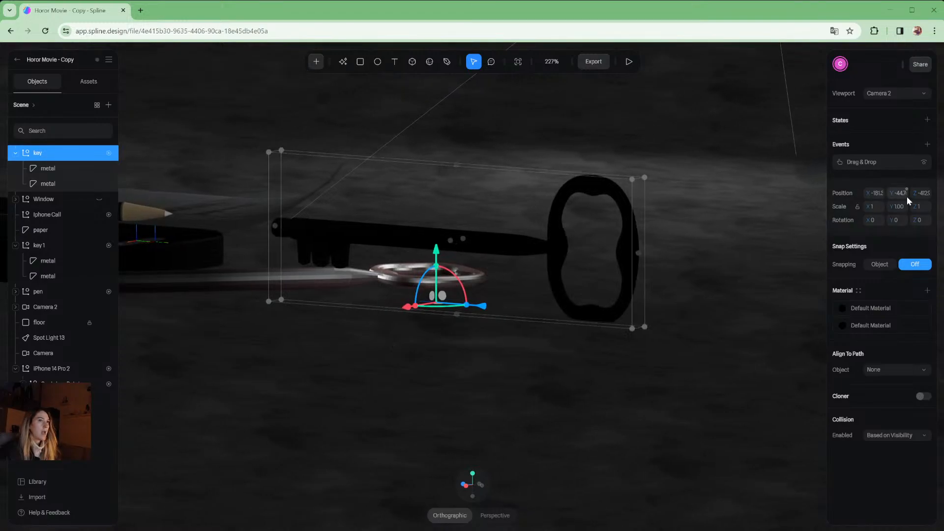
left_click(920, 221)
type("90")
key("Return")
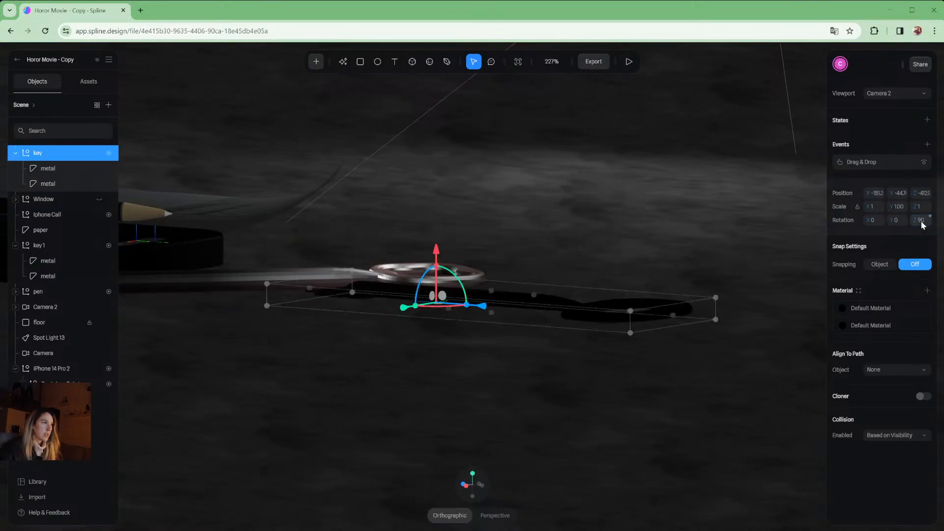
left_click_drag(608, 261, 656, 269, "alt")
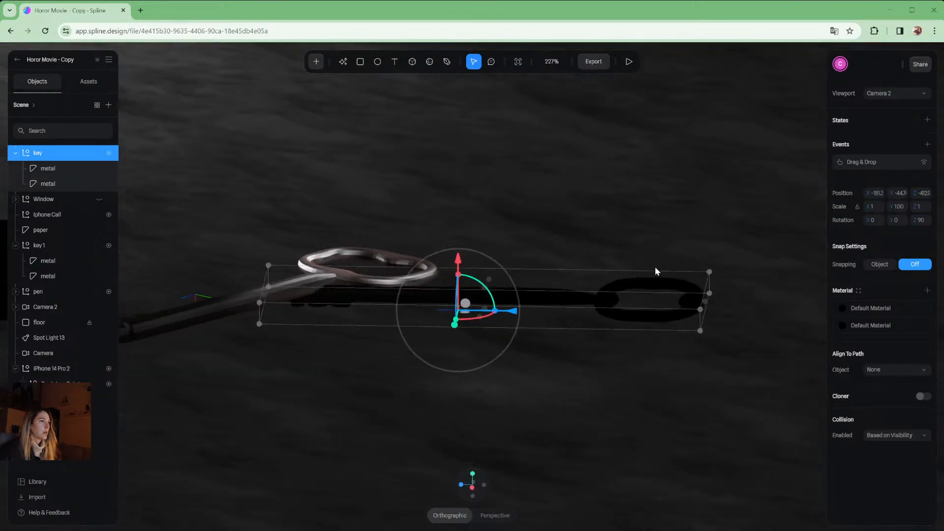
scroll(656, 269, "down", 8)
left_click_drag(570, 435, 604, 373, "alt")
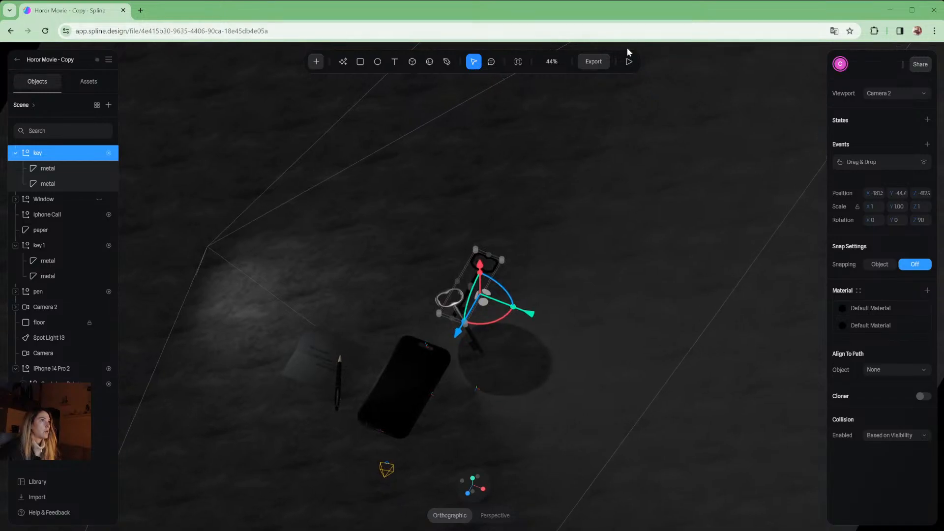
Test moving the black key around the floor in preview, from above and from a closer, lower angle
left_click(629, 62)
mouse_move(481, 278)
left_mouse_down()
mouse_move(334, 278)
mouse_move(329, 370)
mouse_move(349, 376)
left_mouse_up()
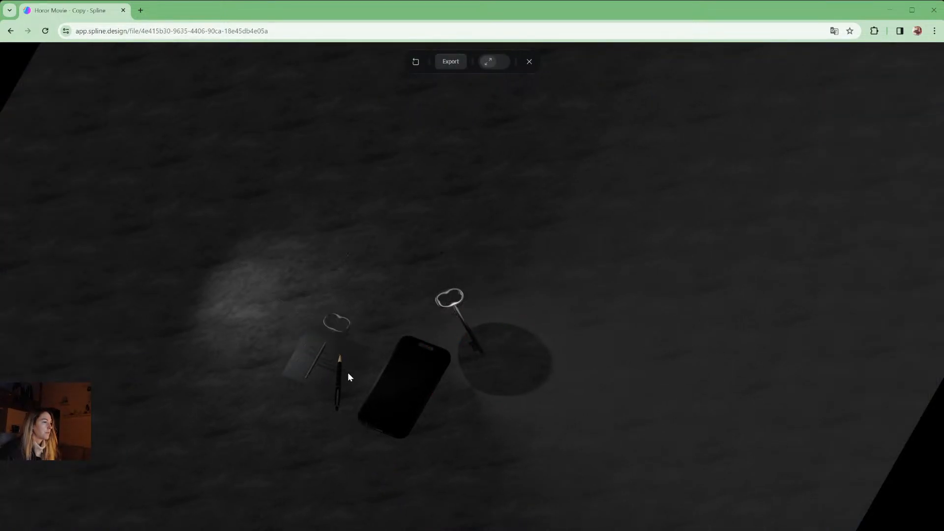
left_click(529, 61)
scroll(544, 305, "up", 6)
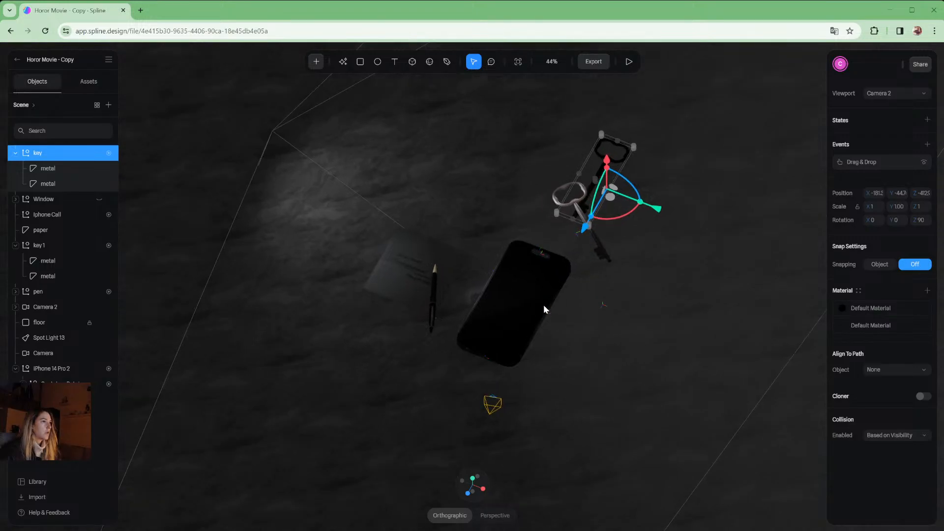
middle_click_drag(544, 304, 638, 259)
middle_click_drag(625, 104, 622, 237)
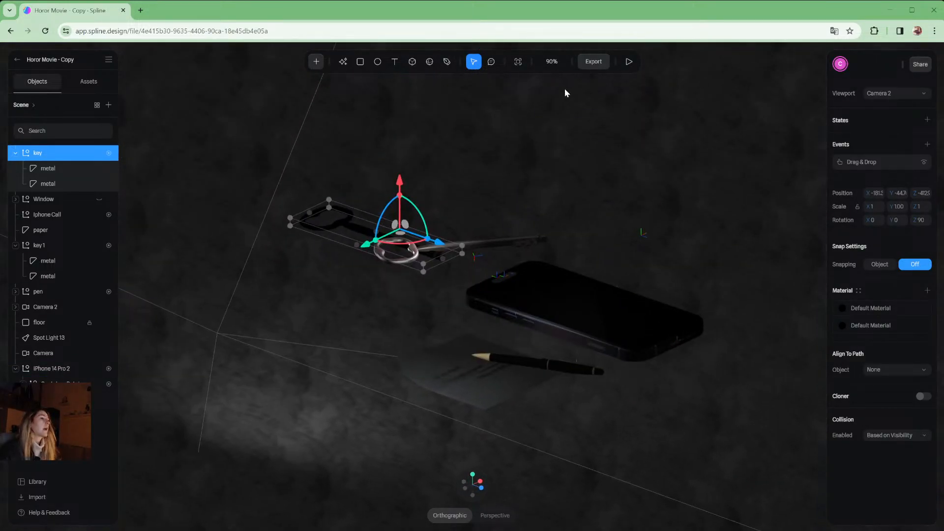
left_click(628, 62)
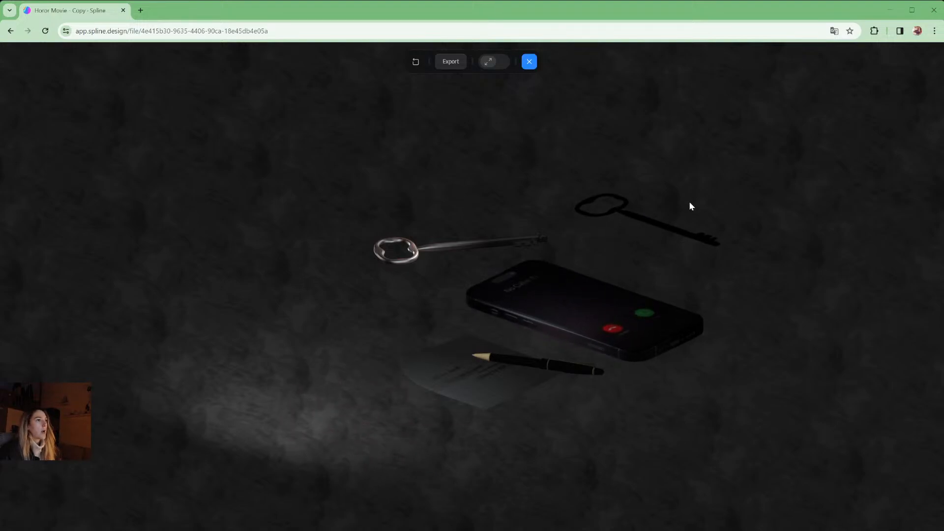
key("Escape")
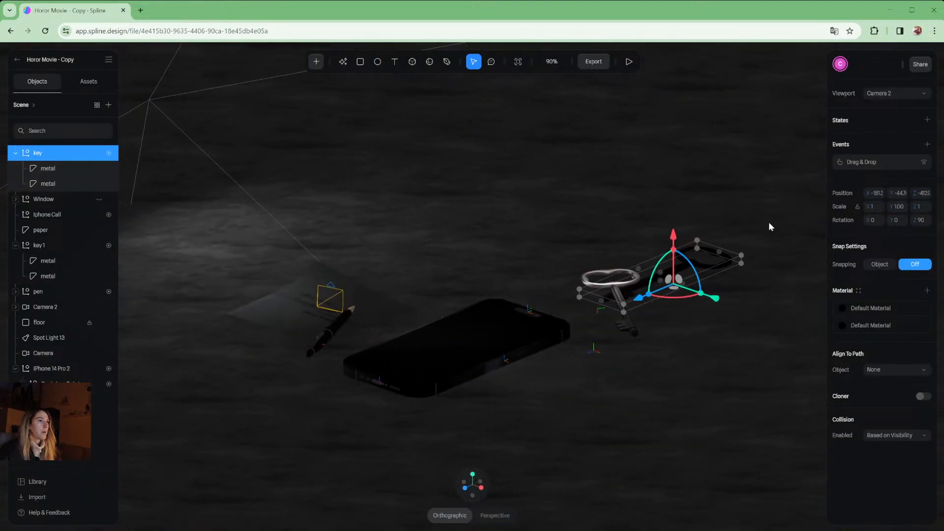
Move the black key between the paper and the silver key, behind the phone, and rotate it to 55 on Y
left_click_drag(707, 297, 600, 280)
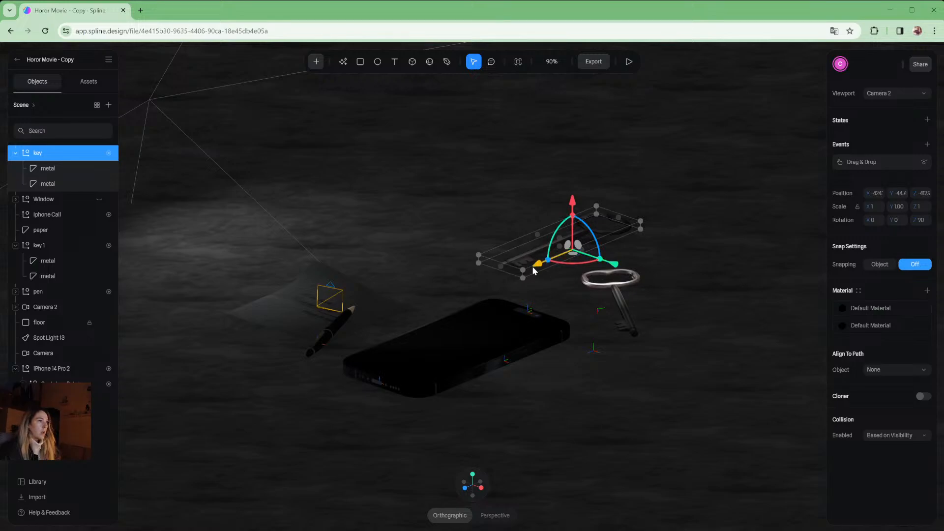
left_click_drag(533, 267, 494, 255)
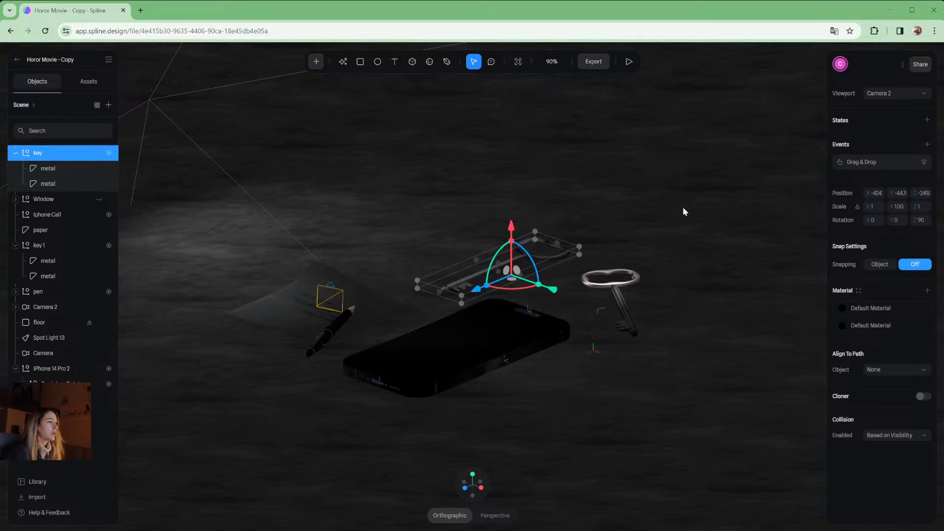
middle_click_drag(650, 170, 660, 184)
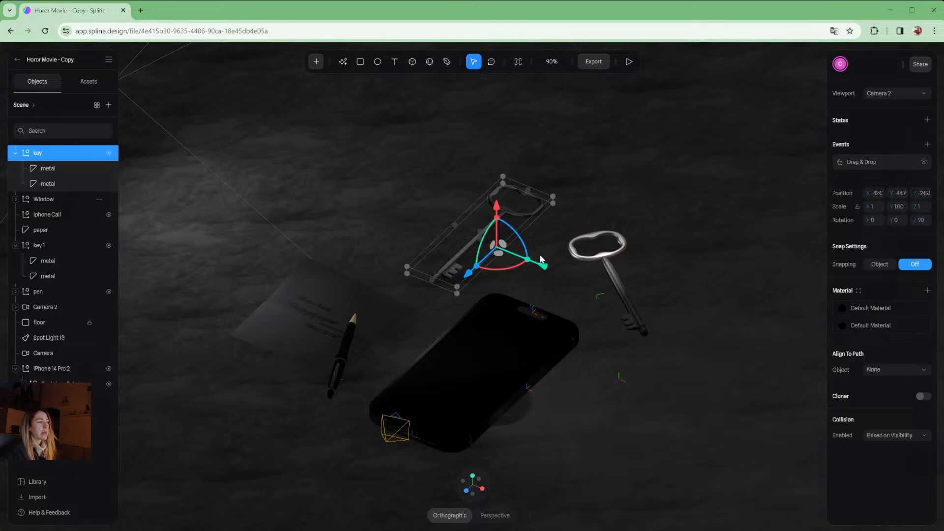
left_click_drag(497, 270, 527, 265)
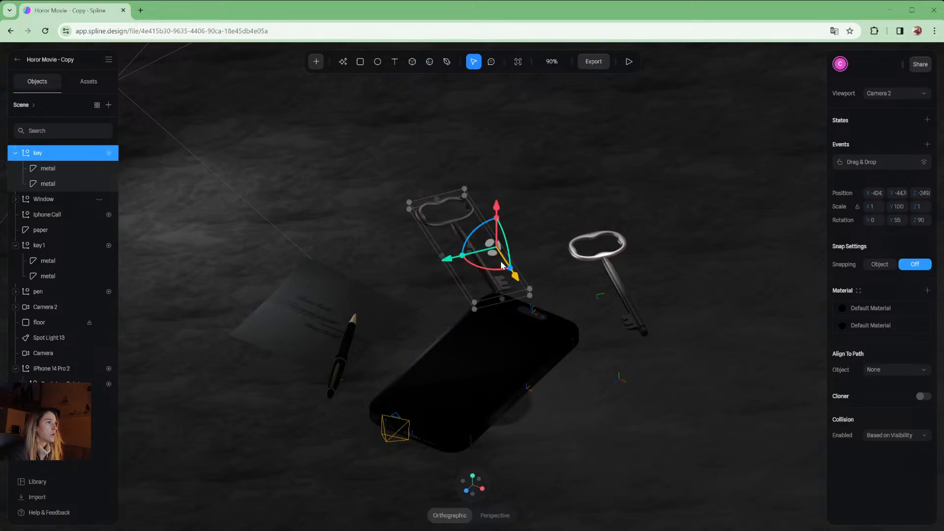
Test moving the rotated black key behind the phone in preview
left_click(629, 62)
left_click_drag(460, 231, 529, 216)
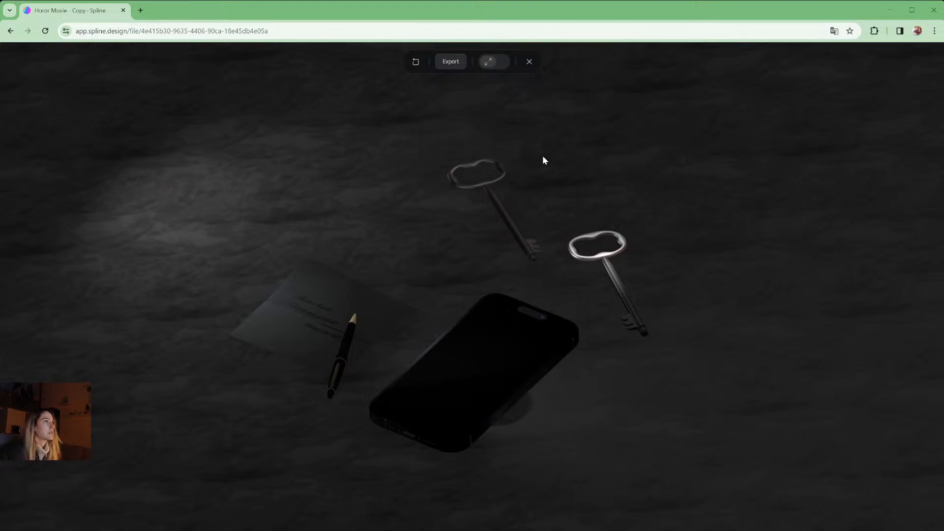
left_click(530, 61)
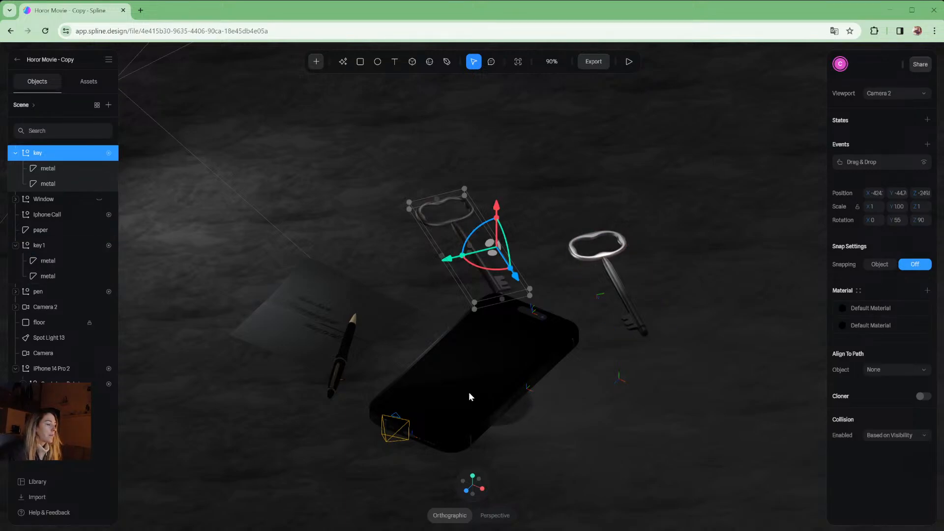
Test moving both the black and silver keys in a close-up preview and compare how they lie on the floor
mouse_move(485, 489)
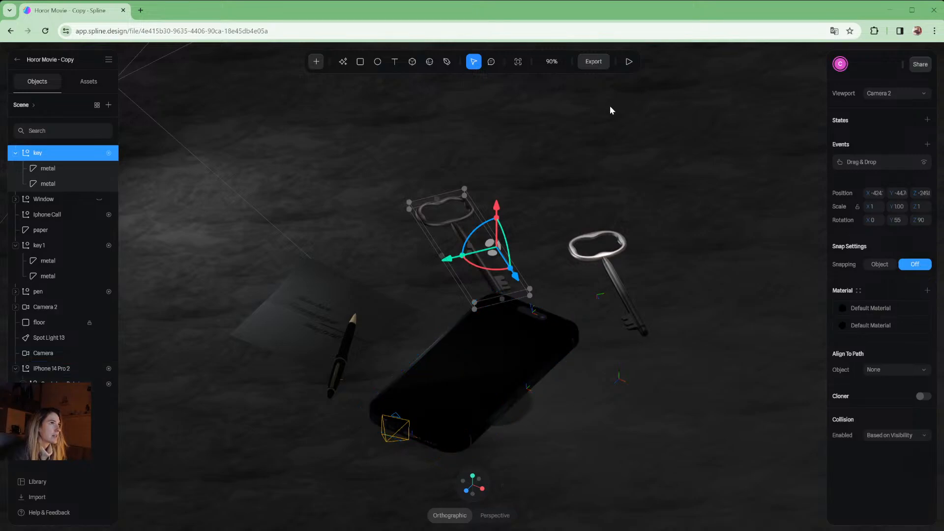
scroll(584, 172, "up", 8)
middle_click_drag(593, 155, 538, 227)
left_click(630, 61)
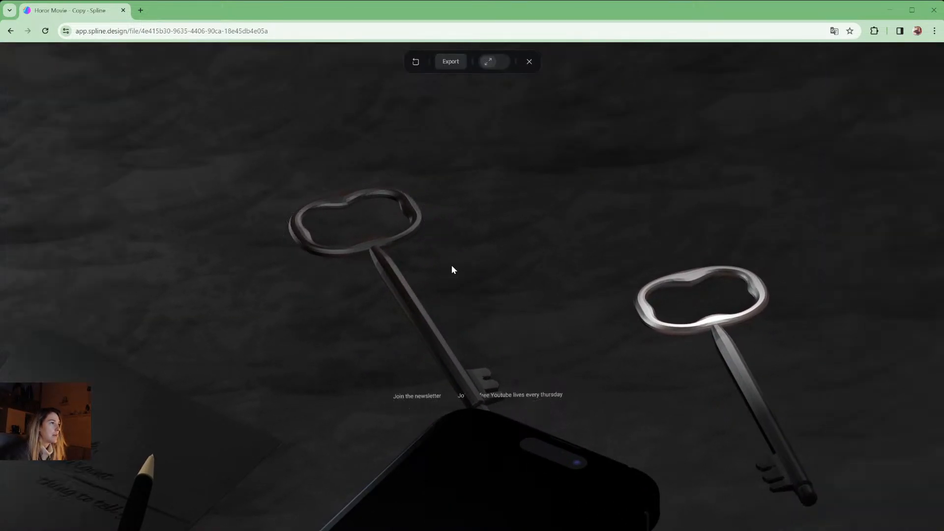
left_click_drag(398, 282, 539, 259)
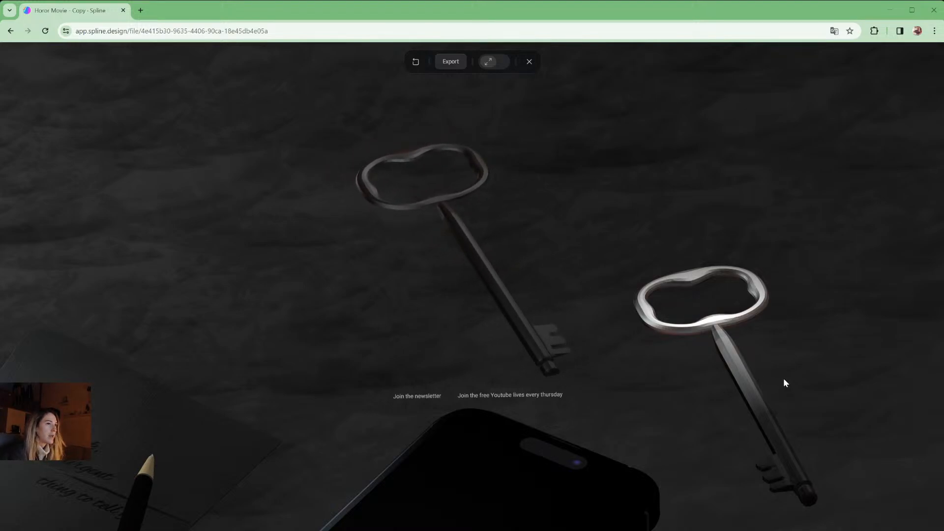
left_click_drag(730, 366, 680, 407)
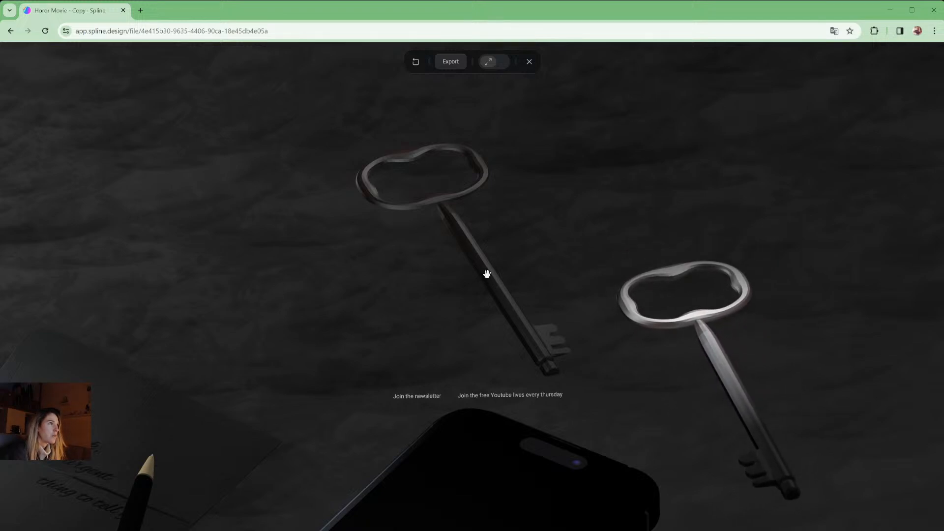
left_click_drag(512, 270, 556, 258)
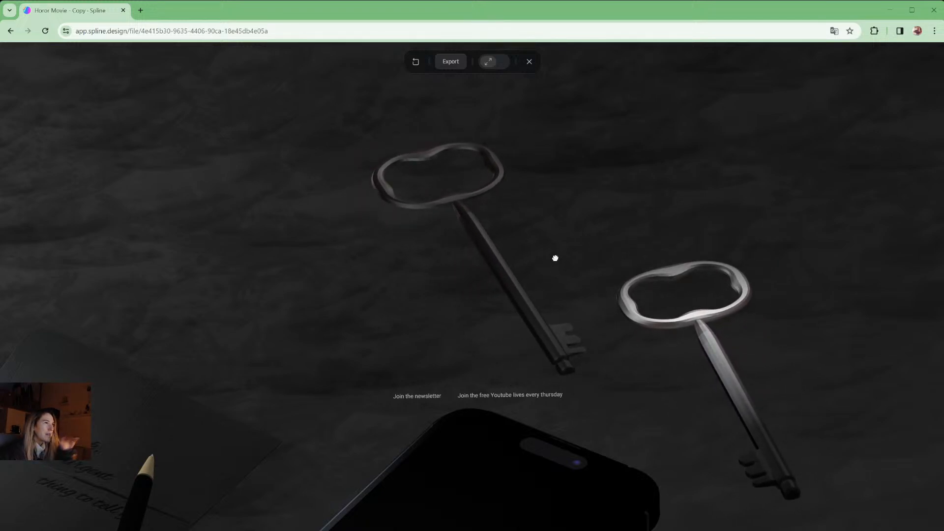
left_click_drag(555, 258, 355, 301)
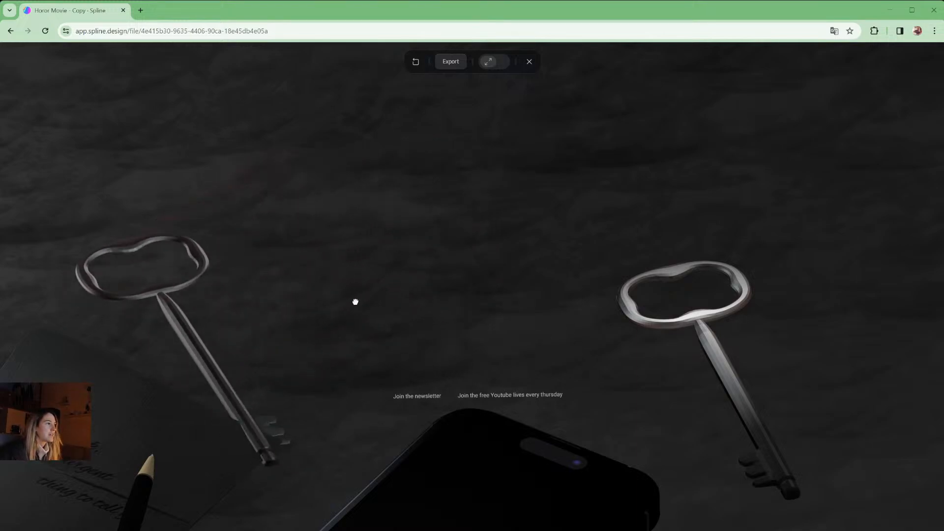
left_click(529, 62)
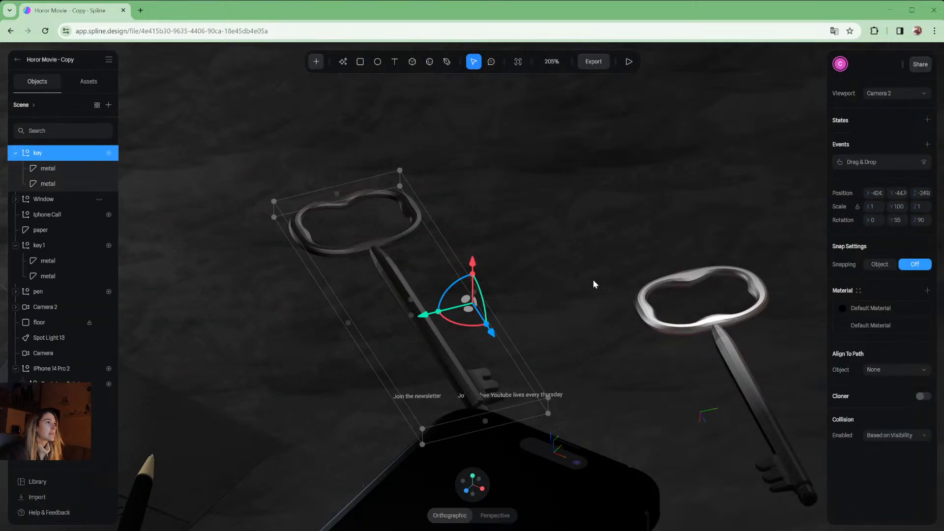
Raise the black key level with the silver key in side view and test moving it in preview
left_click(483, 489)
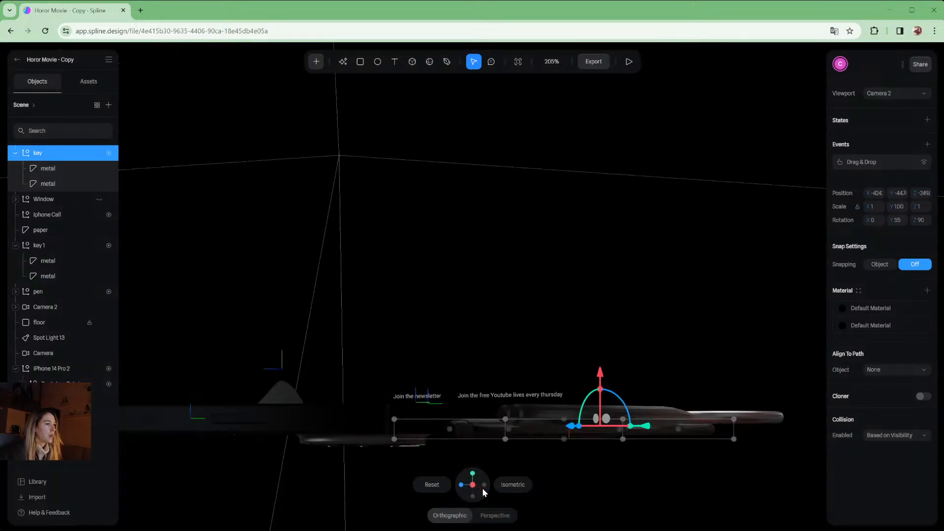
middle_click_drag(723, 281, 619, 272)
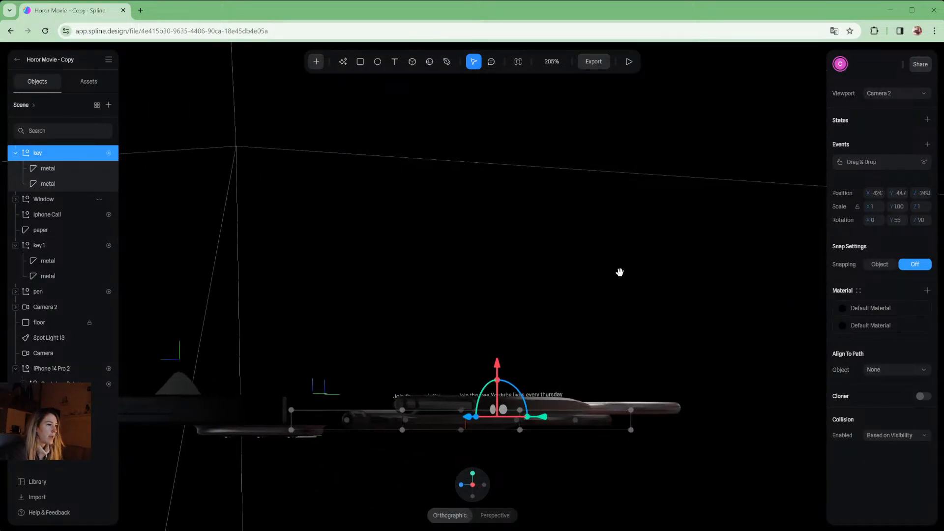
left_click_drag(504, 375, 507, 350)
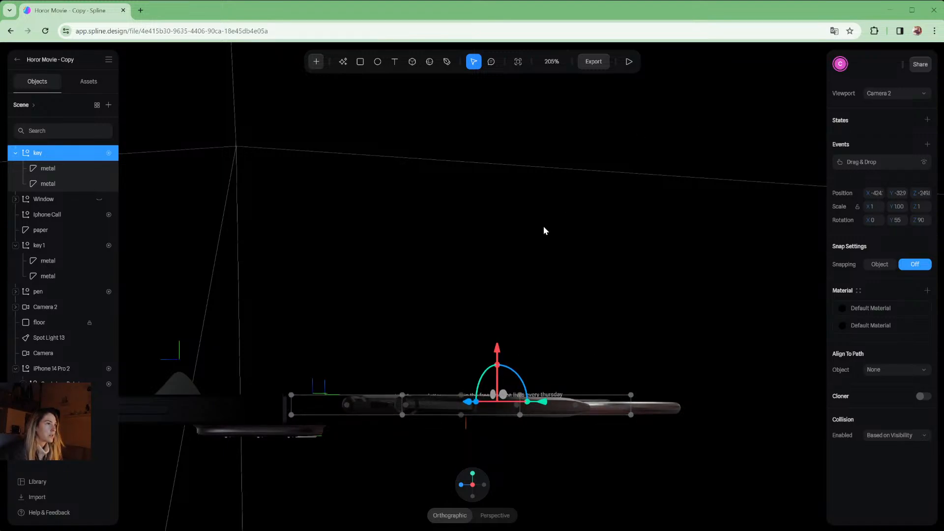
left_click_drag(544, 226, 616, 247, "alt")
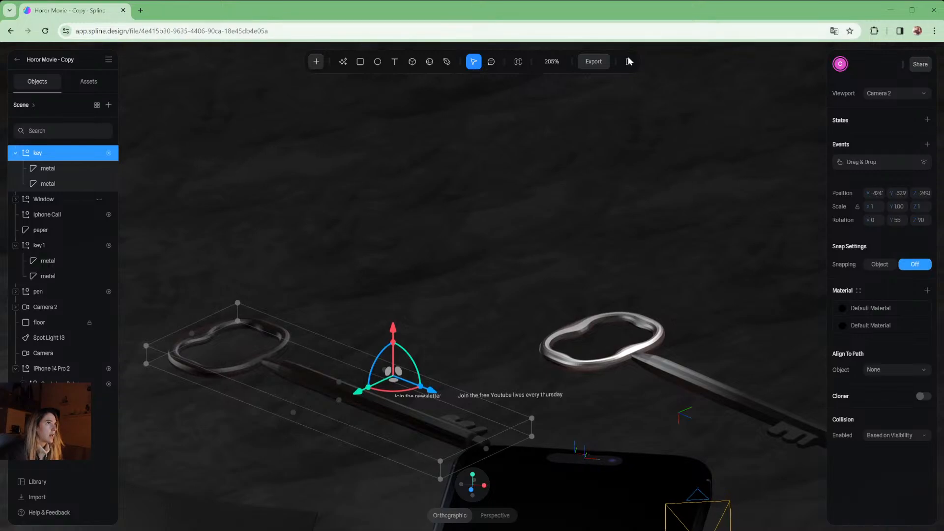
left_click(629, 62)
left_click_drag(350, 353, 495, 343)
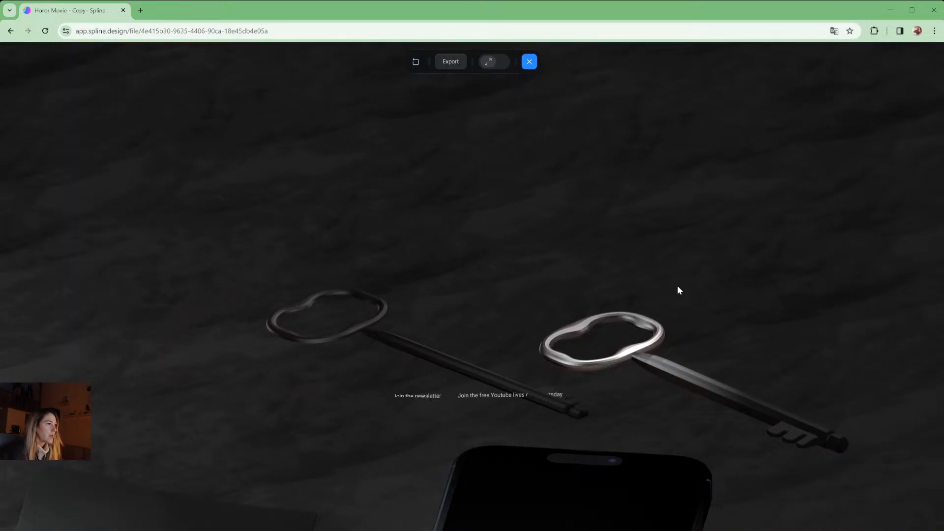
key("Escape")
Raise the black key well above the silver key, to about 16.22 on Y, and view the gap from the side
middle_click_drag(524, 301, 550, 304)
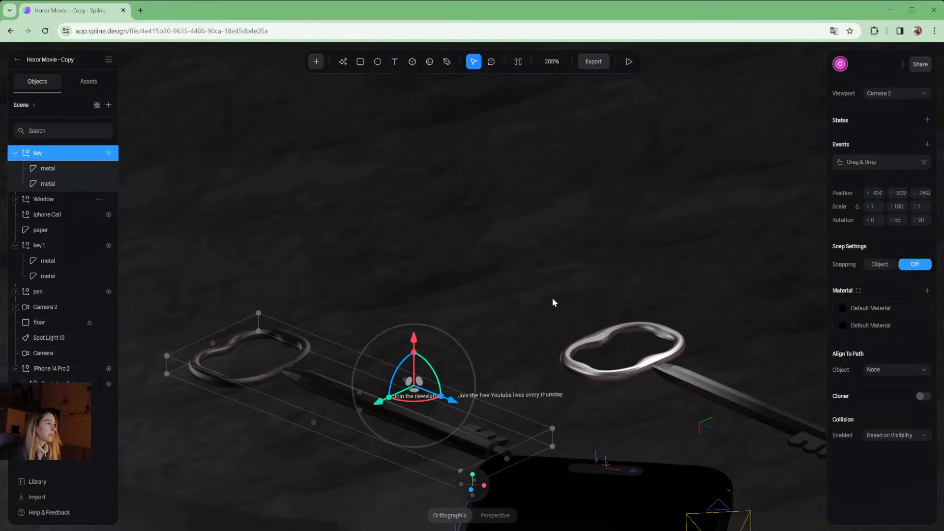
left_click_drag(553, 298, 516, 298, "alt")
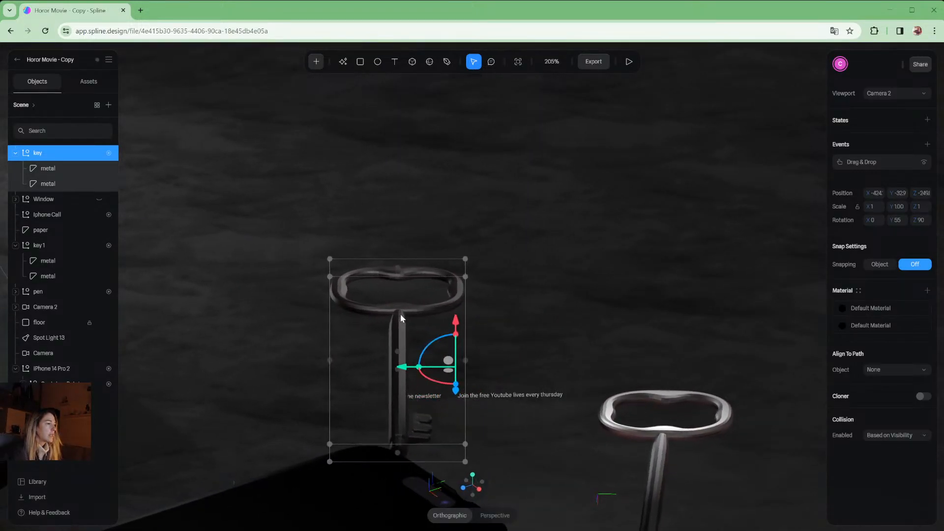
mouse_move(480, 491)
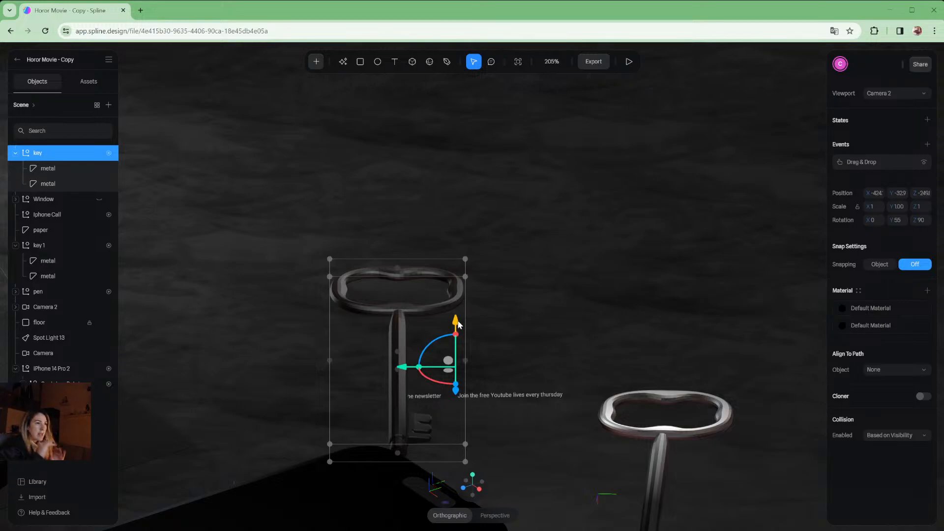
left_click(485, 484)
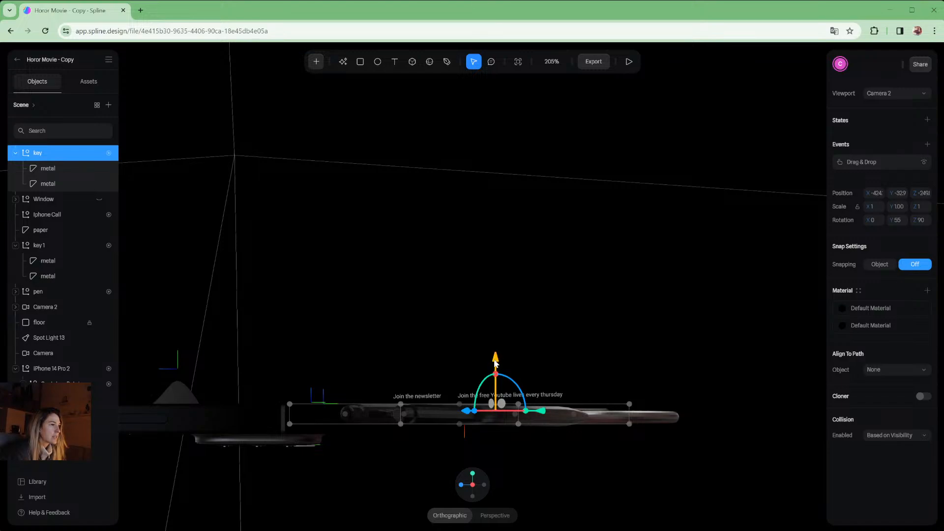
left_click_drag(498, 363, 500, 300)
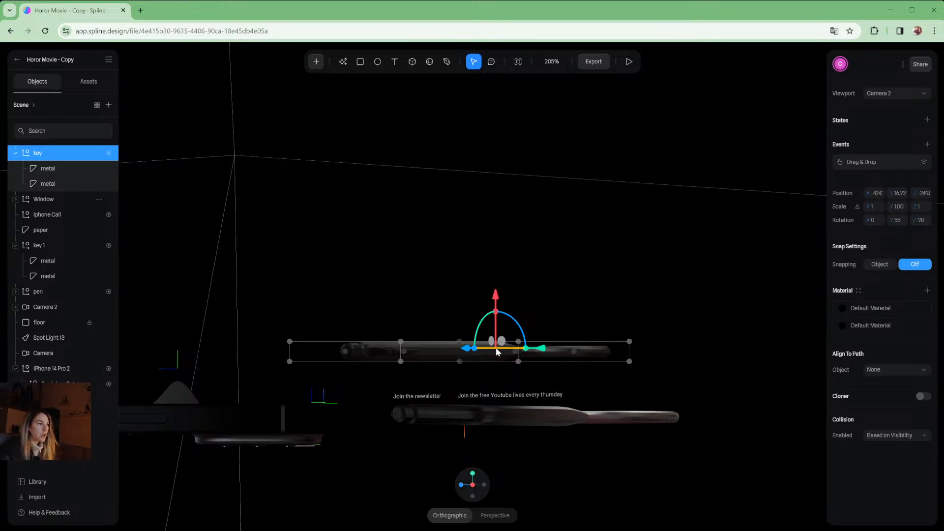
left_click_drag(512, 423, 512, 350, "alt")
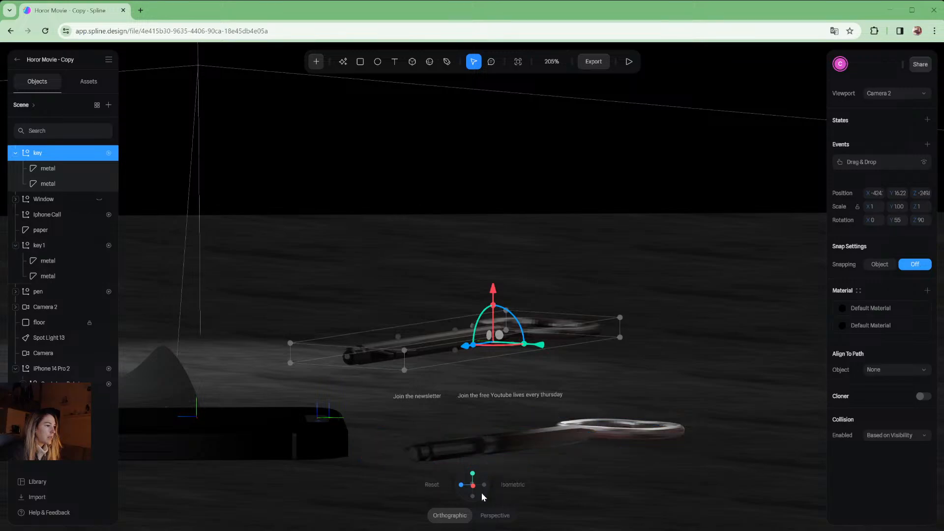
left_click(494, 516)
left_click_drag(532, 384, 551, 415)
key("ctrl+z")
left_click(450, 515)
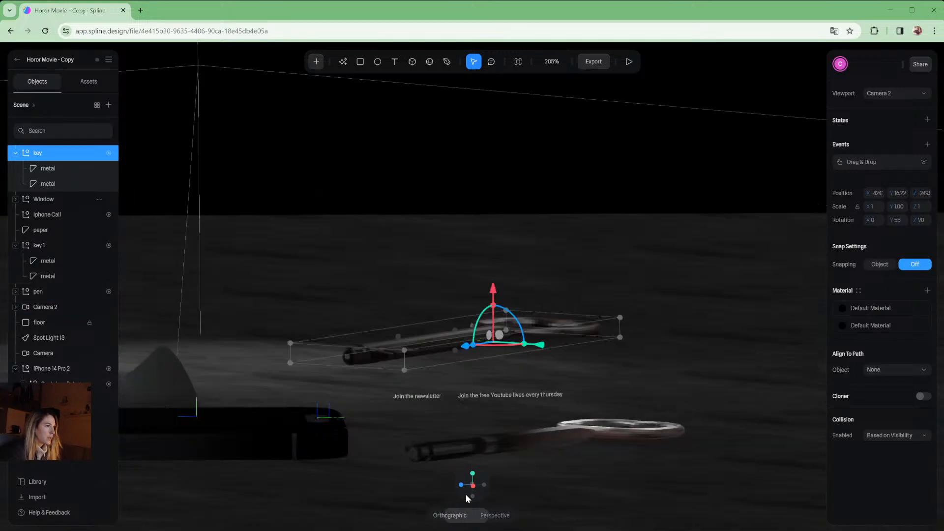
Lower the black key onto the floor, to about -45.7 on Y, and check its height from low side angles
left_click_drag(597, 365, 546, 361, "alt")
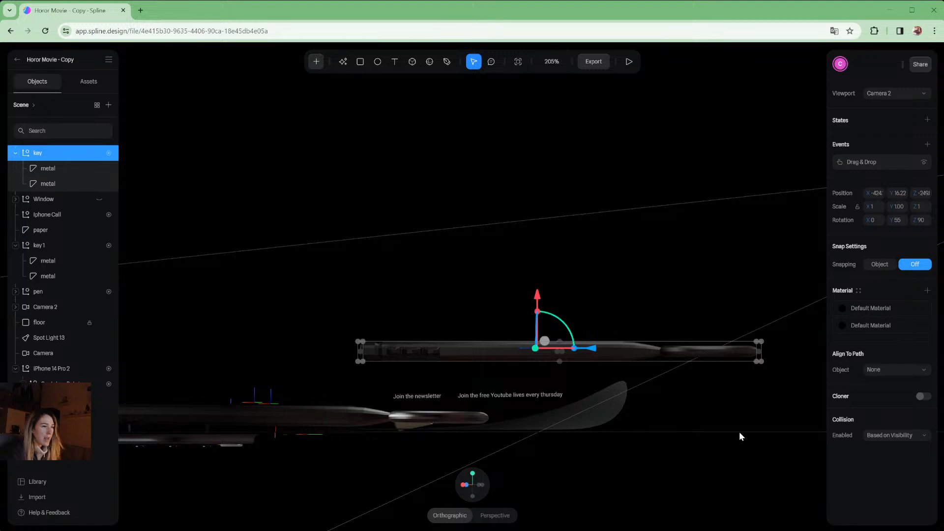
left_click_drag(538, 301, 543, 378)
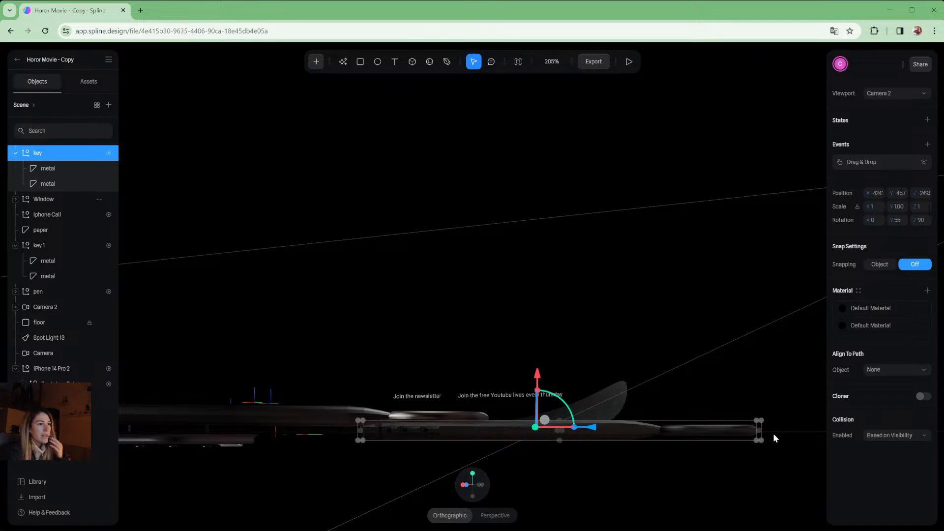
middle_click_drag(765, 410, 725, 372)
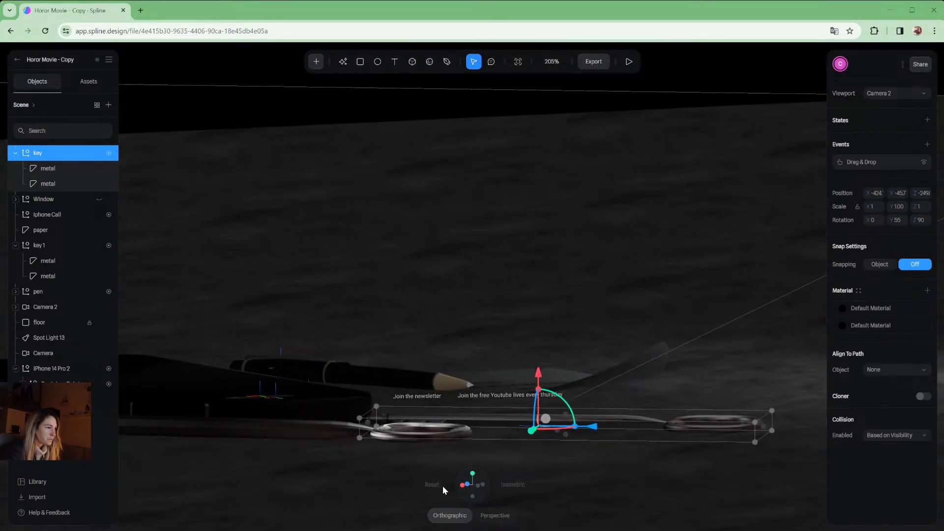
left_click(479, 486)
middle_click_drag(550, 381, 565, 415)
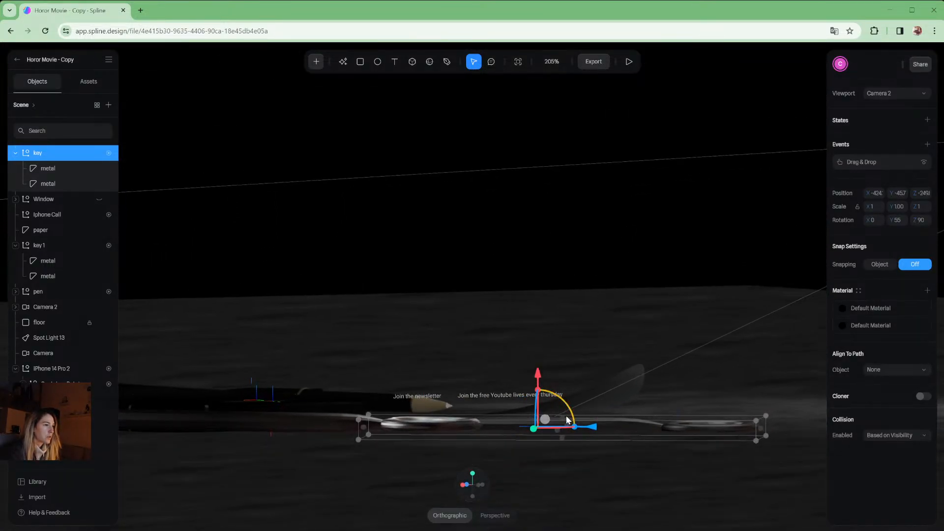
Raise both metal parts inside the black key group slightly off the floor in side view
left_click(51, 170)
left_click(49, 184, "shift")
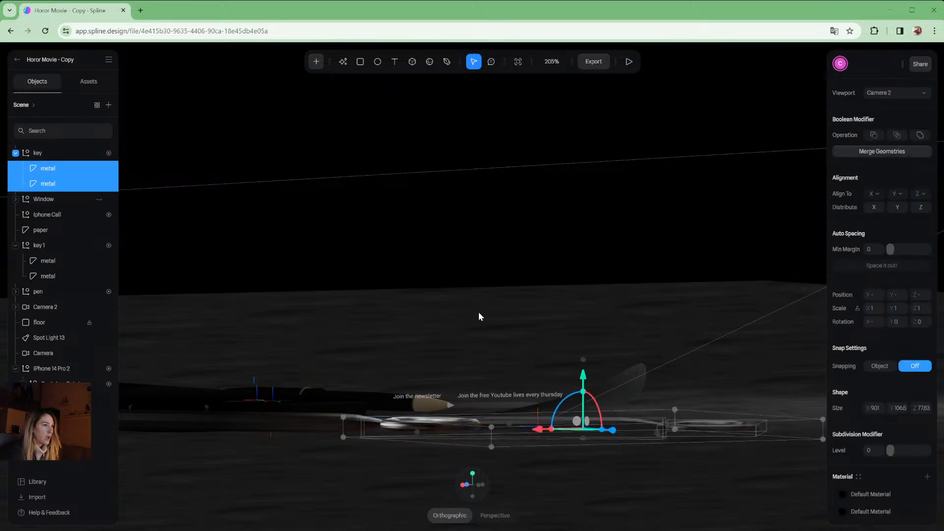
left_click(465, 486)
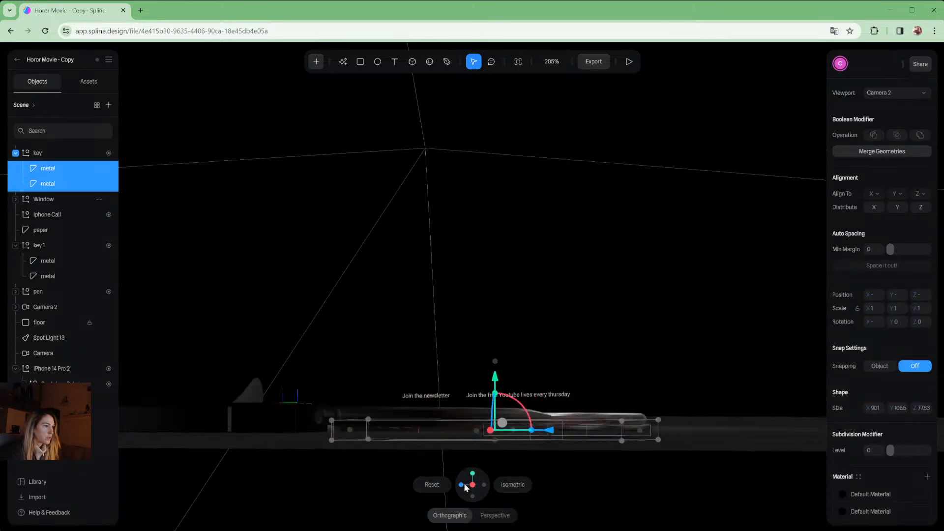
left_click(483, 485)
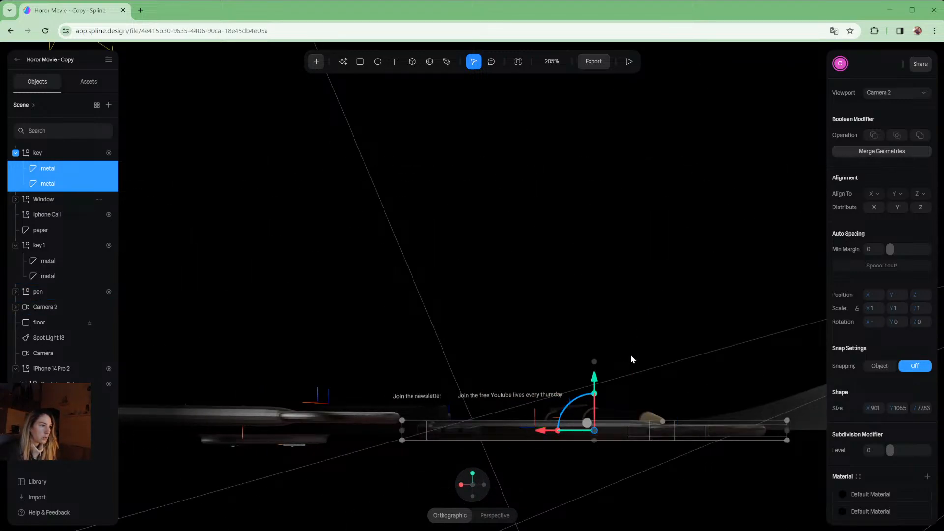
left_click_drag(595, 381, 603, 368)
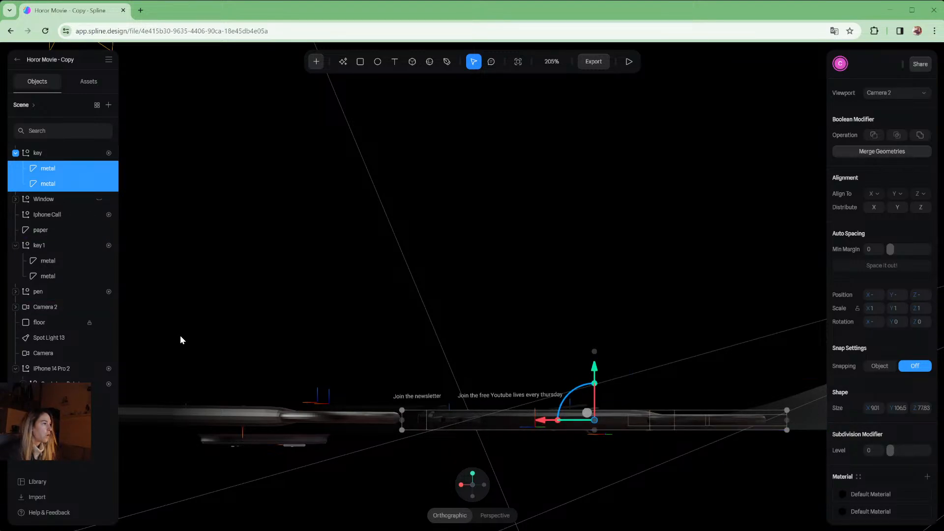
Test moving the whole black key group across the floor in a close-up preview
left_click(37, 154)
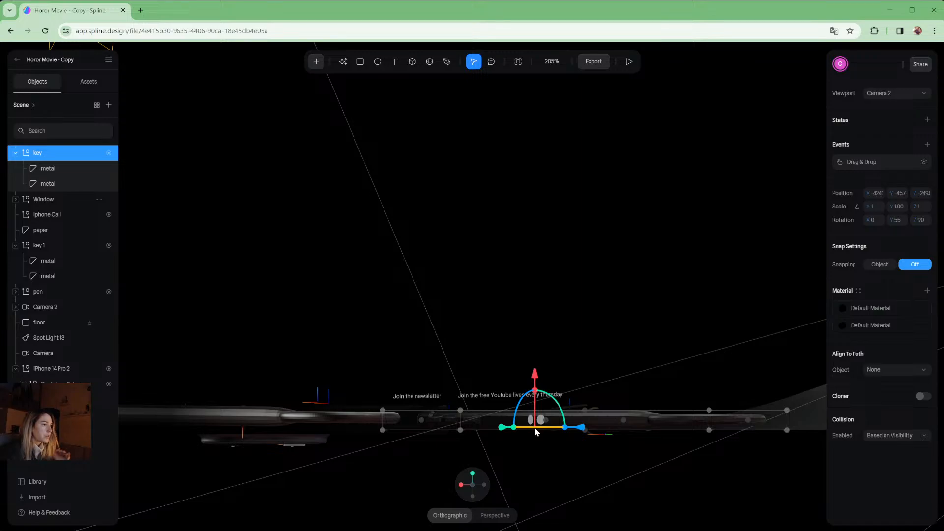
left_click_drag(505, 456, 623, 358)
left_click(630, 60)
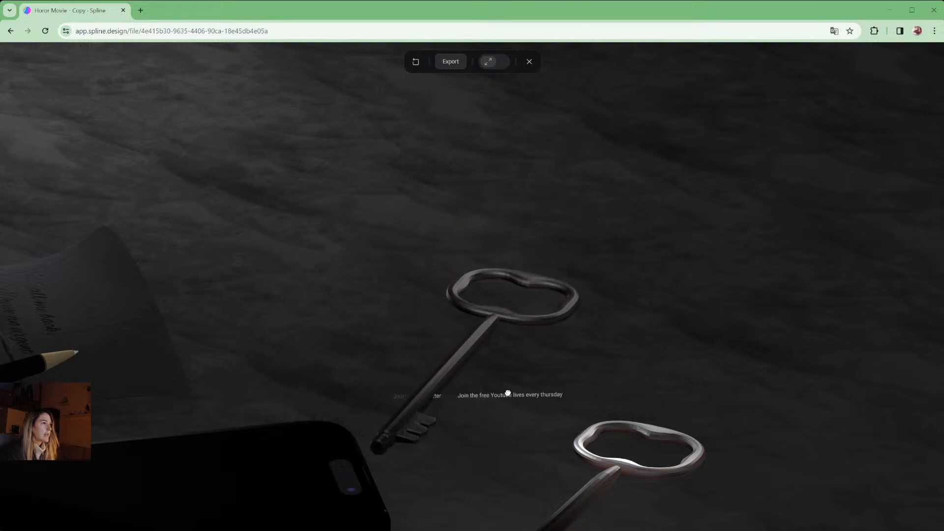
left_click_drag(515, 371, 442, 219)
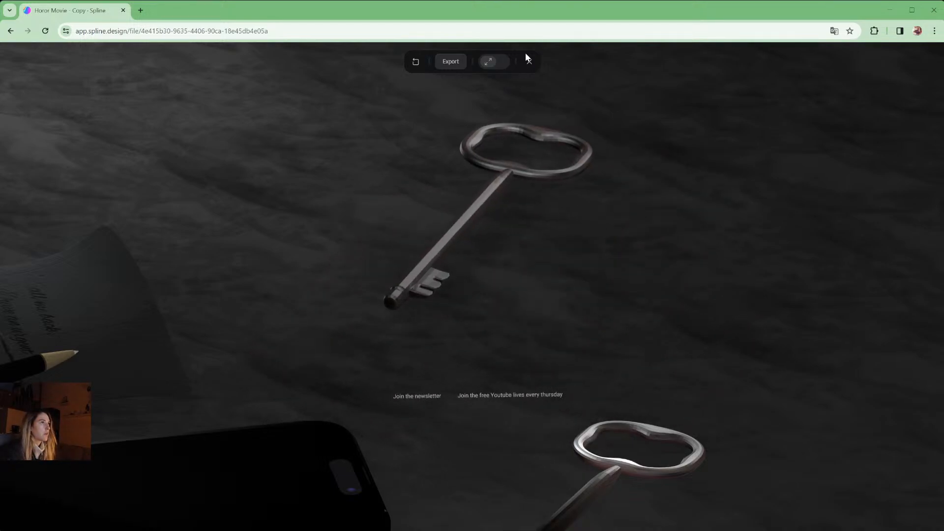
Delete the silver key group, key 1, from the scene
scroll(635, 353, "down", 6)
middle_click_drag(664, 360, 626, 332)
left_click(626, 336)
left_click(538, 314)
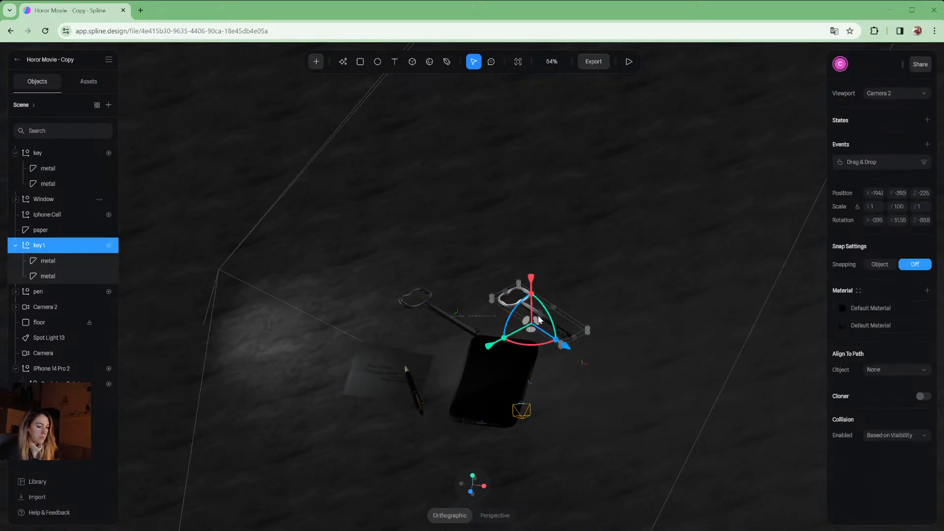
key("Delete")
Test dragging the remaining key across the floor in preview from a wider view
left_click(629, 61)
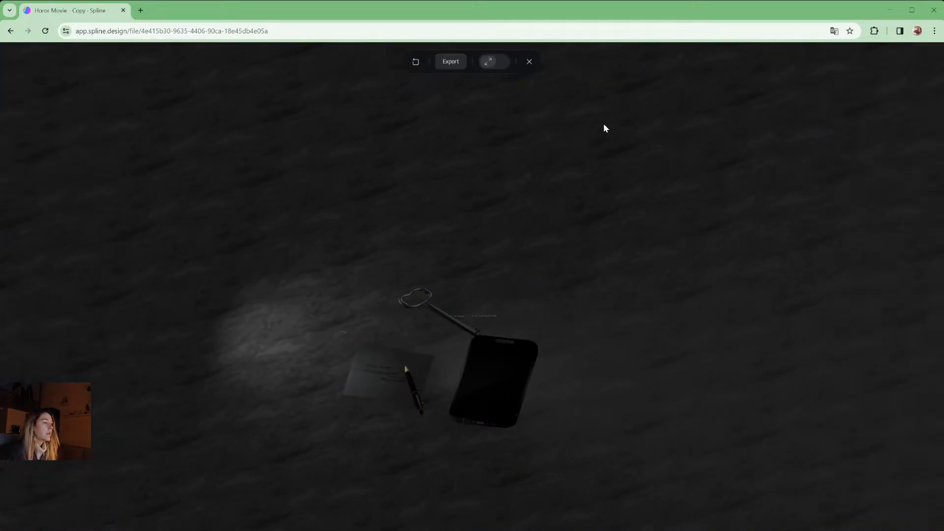
left_click_drag(426, 313, 281, 341)
left_click(530, 61)
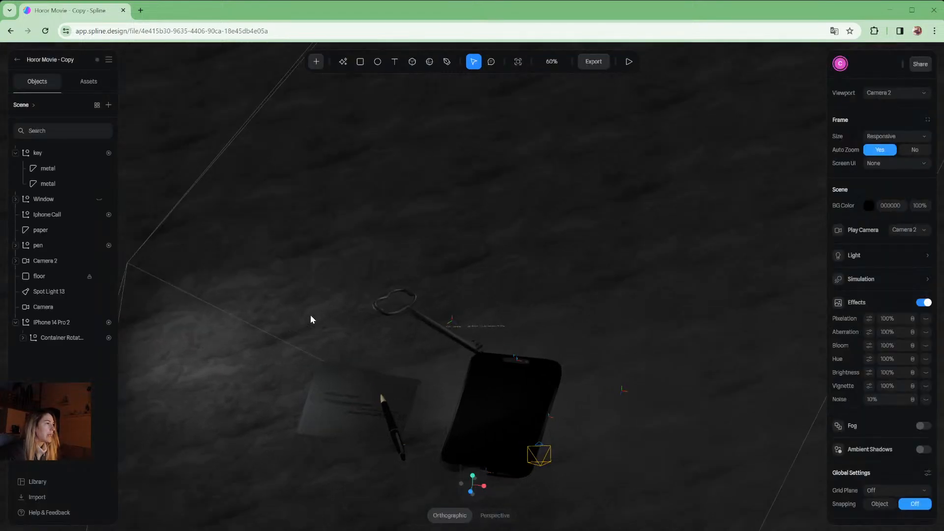
left_click(628, 61)
left_click_drag(623, 266, 541, 241)
key("Escape")
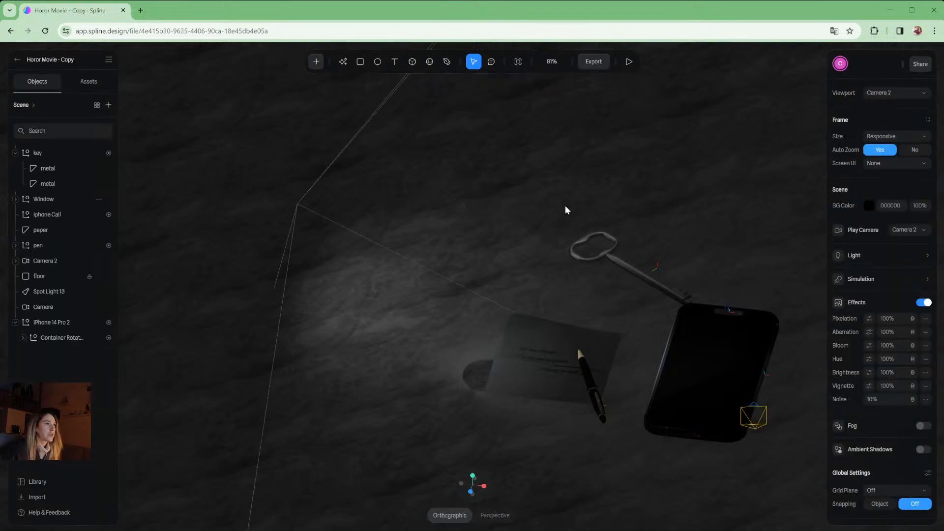
Examine the layout of the remaining key, phone, pen and paper from several angles and distances
middle_click_drag(680, 213, 487, 215)
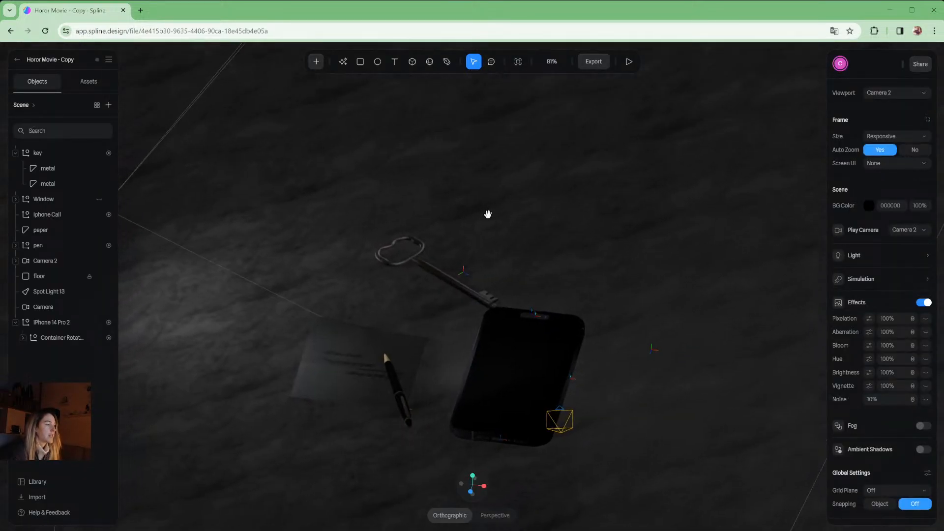
right_click_drag(483, 256, 542, 243)
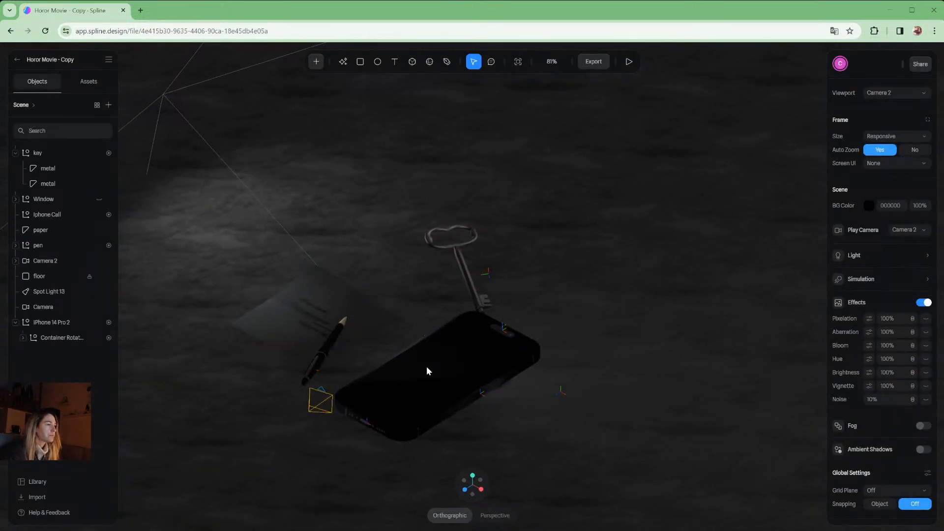
scroll(465, 373, "up", 5)
middle_click_drag(508, 272, 599, 233)
right_click_drag(500, 267, 537, 267)
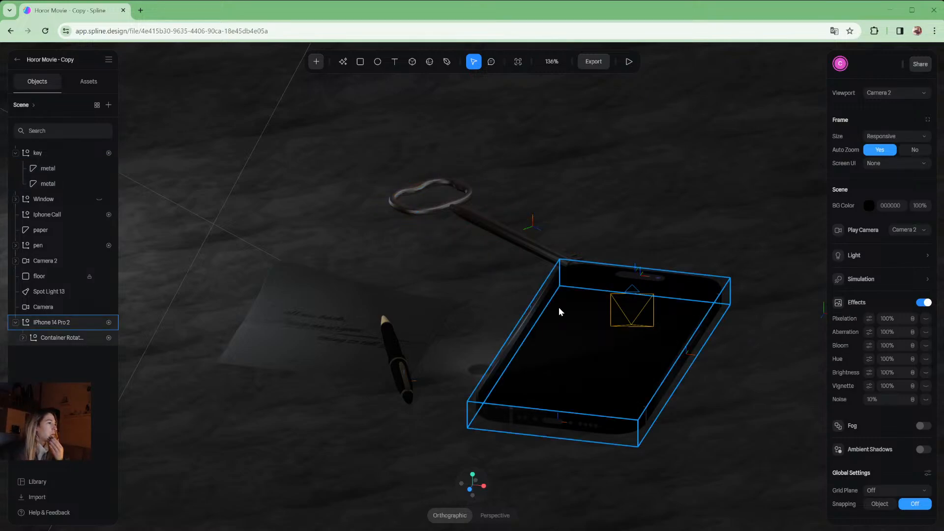
middle_click_drag(558, 337, 538, 363)
scroll(527, 295, "down", 5)
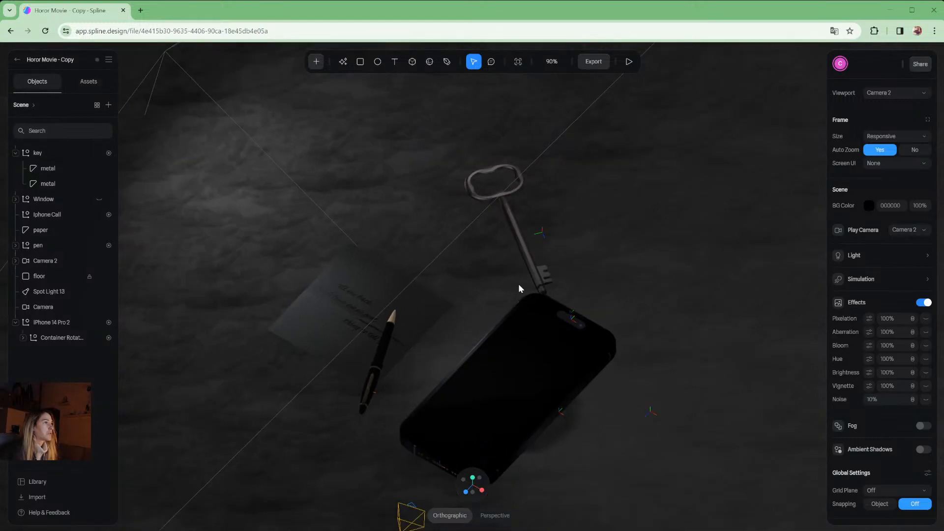
Remove the hidden Color layer from the floor's material and open the image assets for its lower Image layer
scroll(519, 284, "down", 3)
scroll(511, 229, "down", 5)
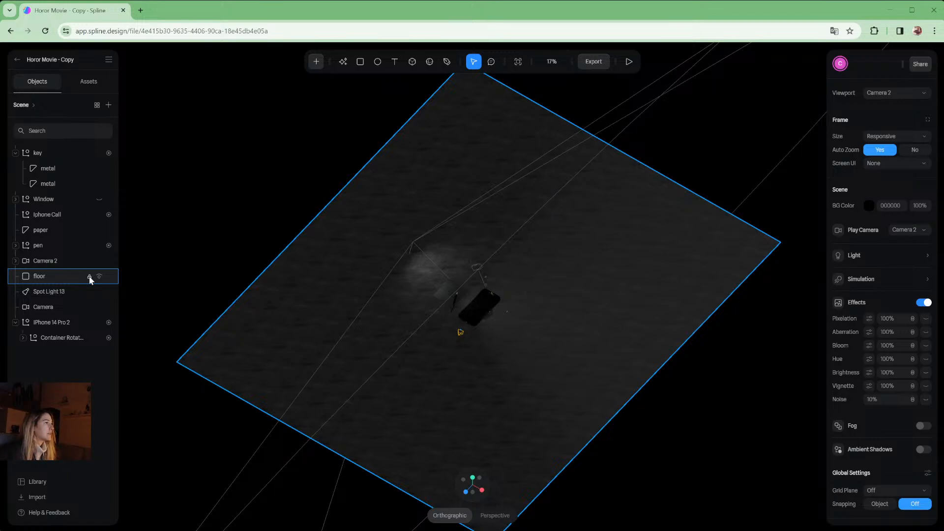
left_click(74, 277)
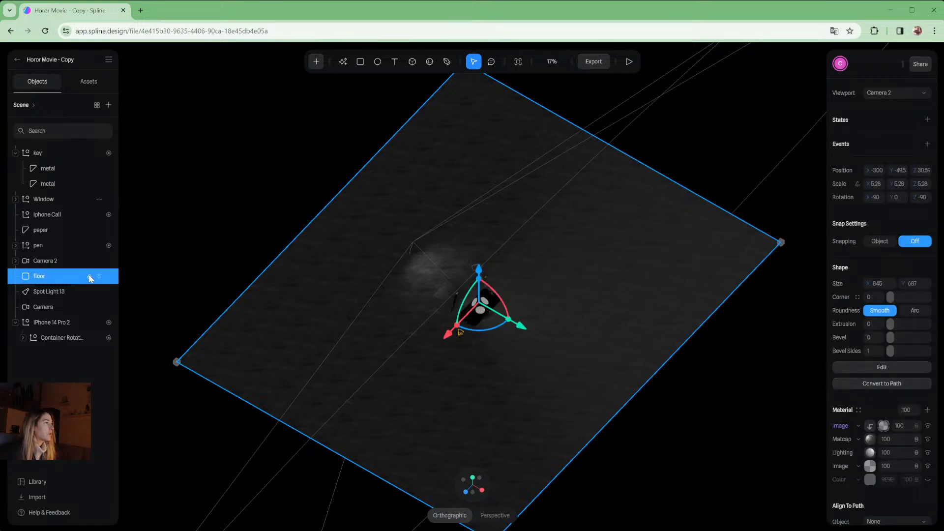
left_click(198, 291)
left_click(315, 301)
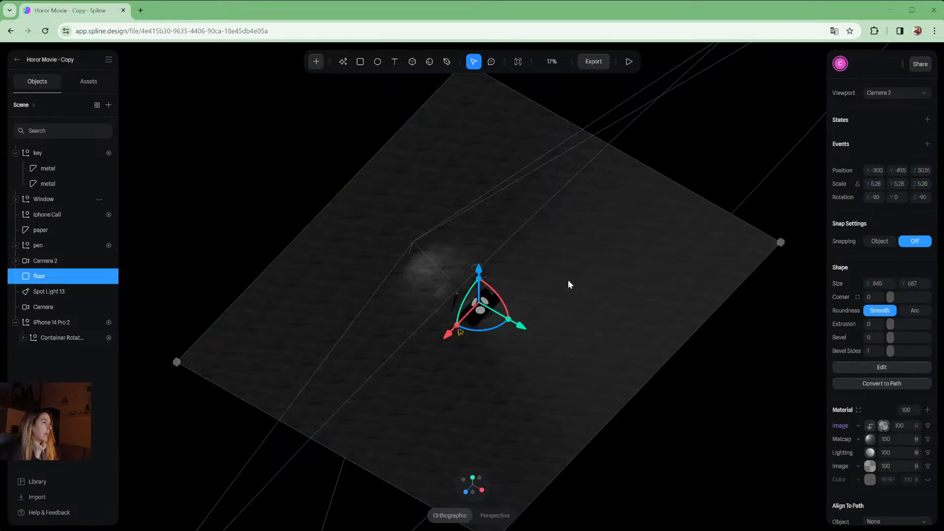
mouse_move(634, 328)
middle_mouse_down()
mouse_move(653, 307)
mouse_move(636, 312)
middle_mouse_up()
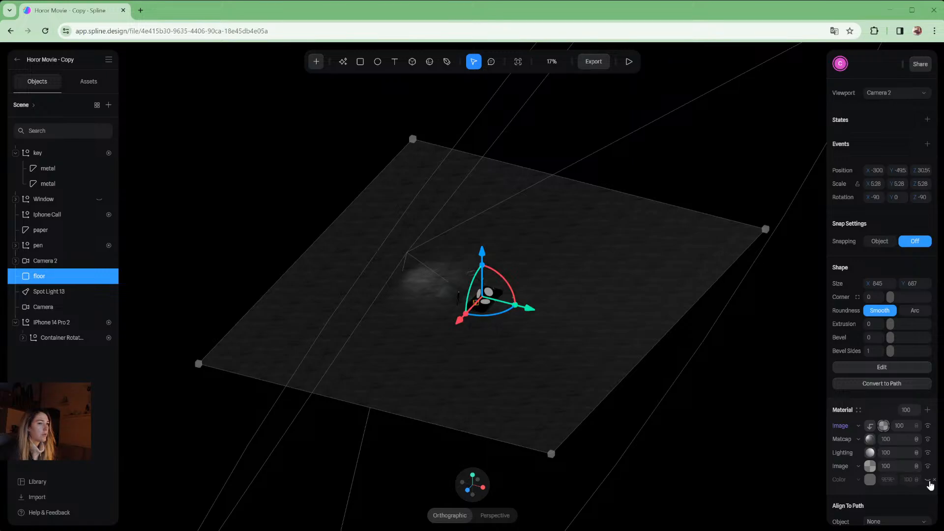
left_click(935, 480)
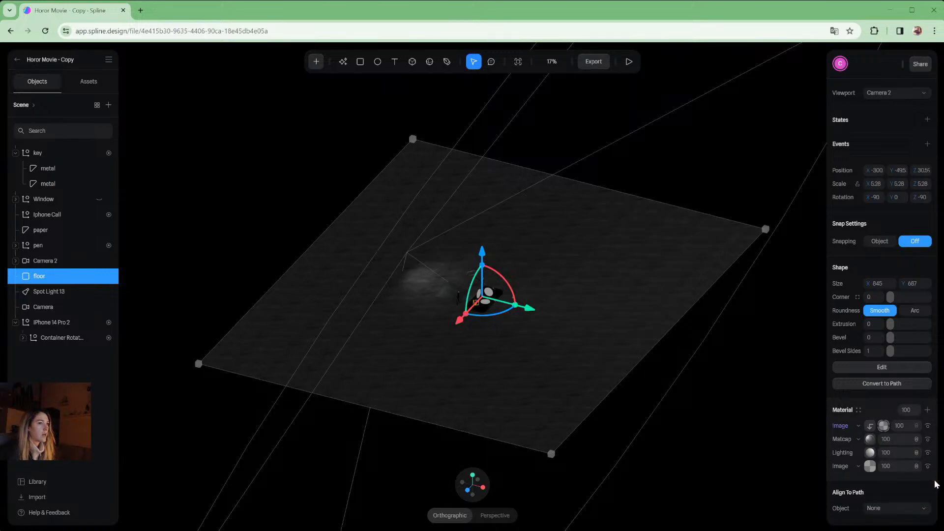
left_click(870, 467)
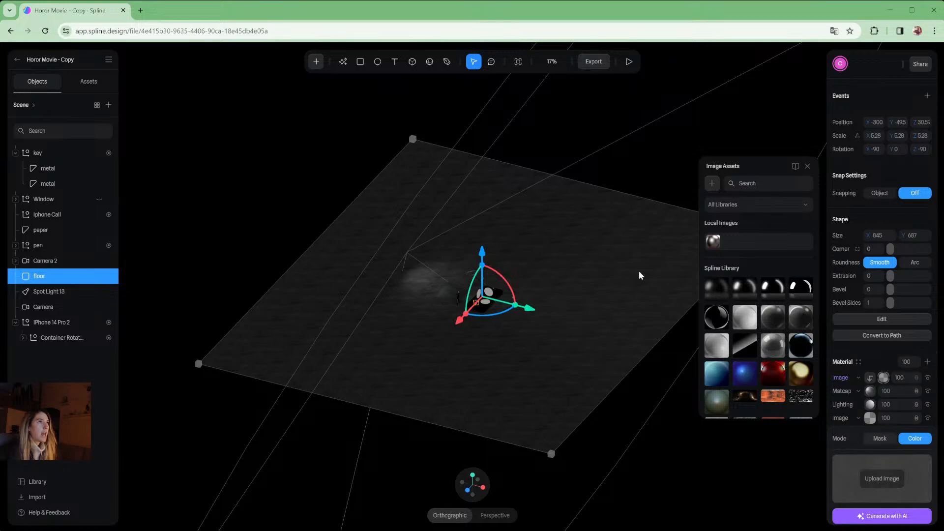
Open Adobe Substance 3D Assets at substance3d.adobe.com/assets/allassets in a new browser tab and filter the library to materials
left_click(140, 10)
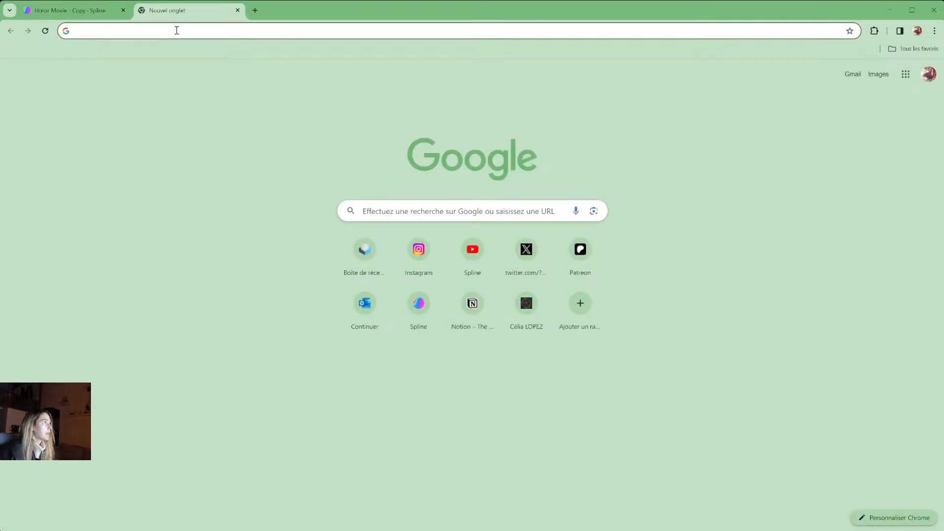
type("substance3d.adobe.com/assets/allassets")
key("Return")
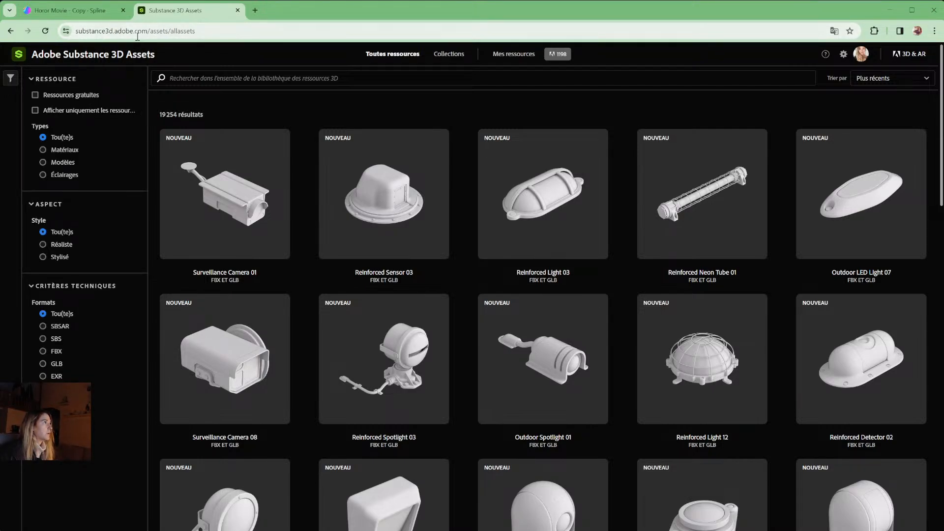
left_click(56, 150)
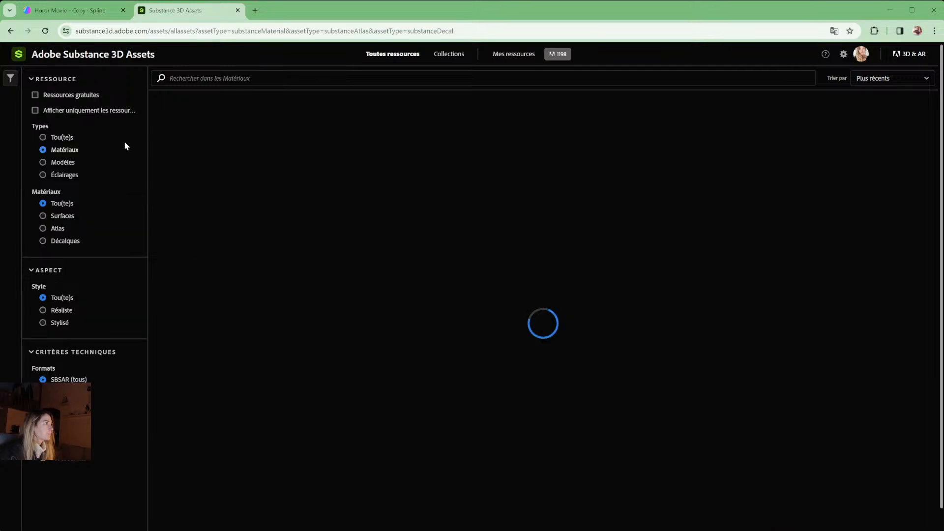
Search the materials for "ground" and look through the results for a floor texture
left_click(208, 78)
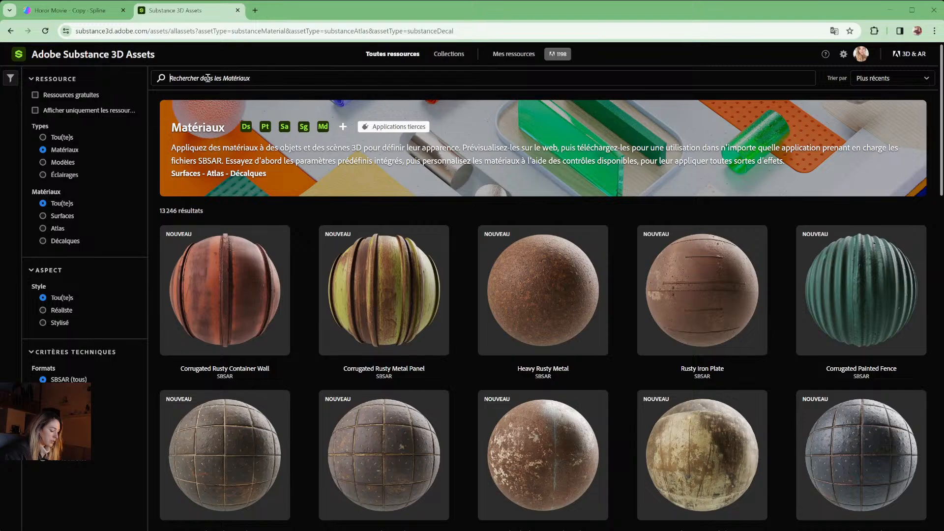
type("ground")
key("Return")
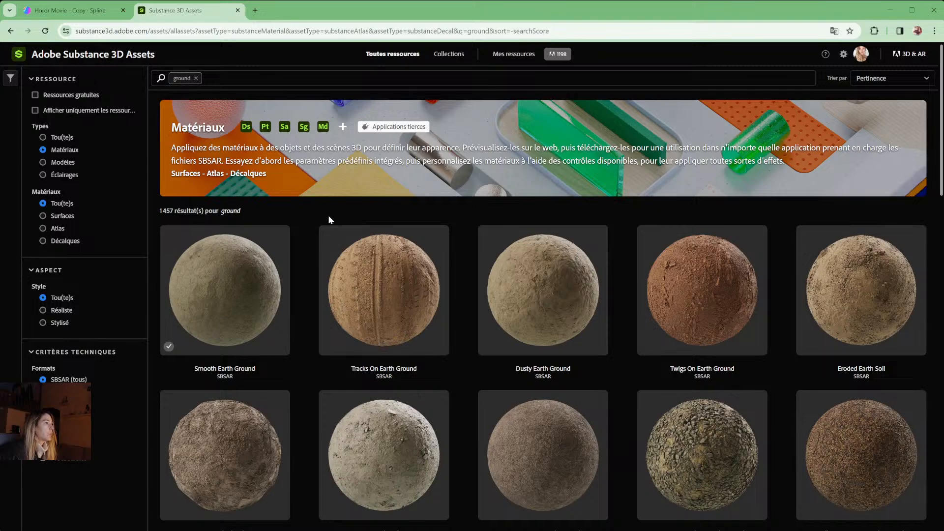
scroll(329, 219, "down", 6)
scroll(329, 218, "down", 7)
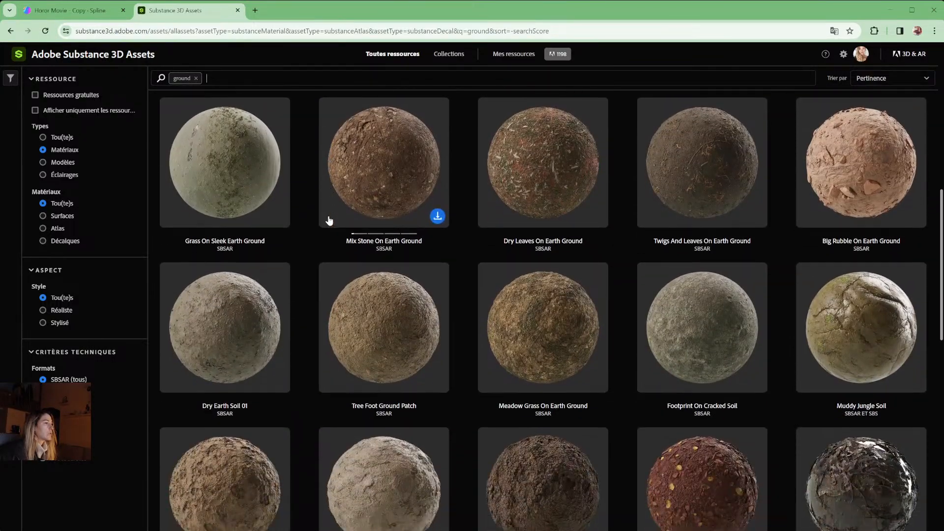
scroll(329, 221, "up", 10)
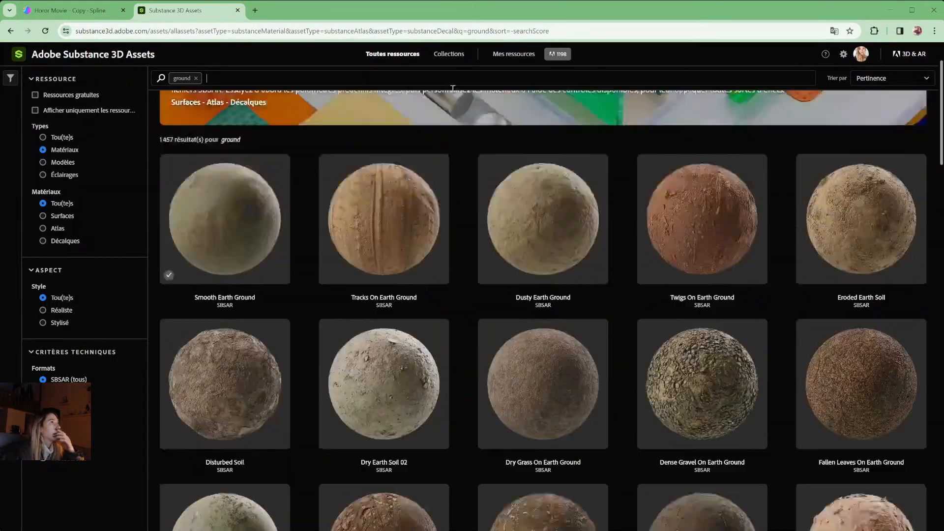
Browse the materials among the already licensed assets for a floor texture and return to the full asset library
left_click(506, 55)
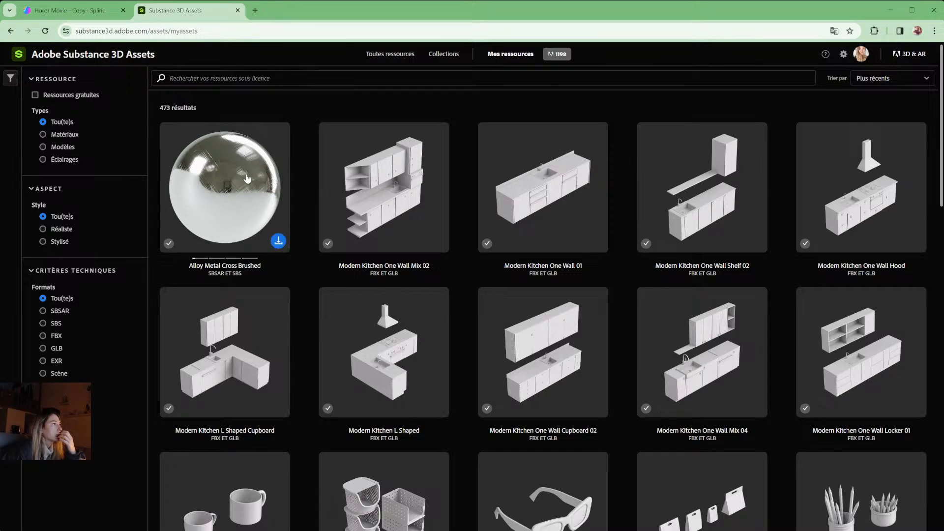
scroll(438, 337, "down", 13)
scroll(438, 260, "down", 6)
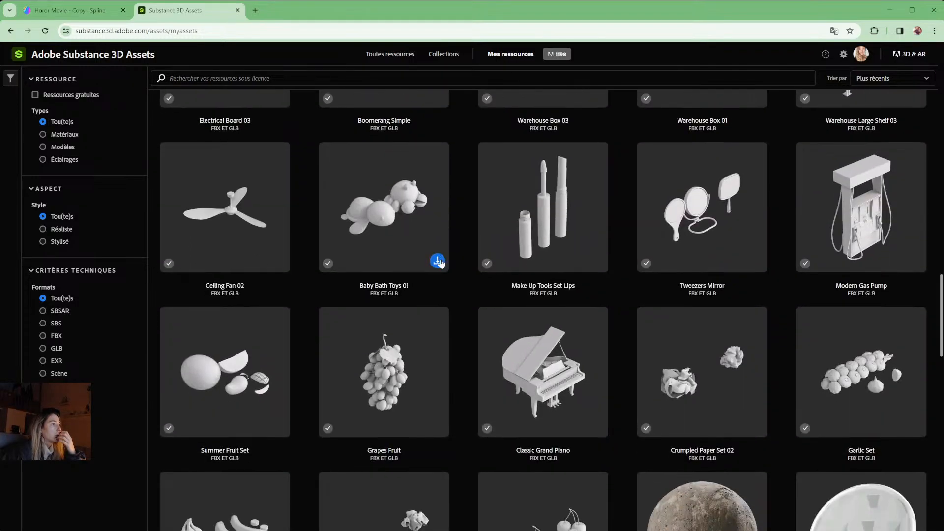
left_click(74, 134)
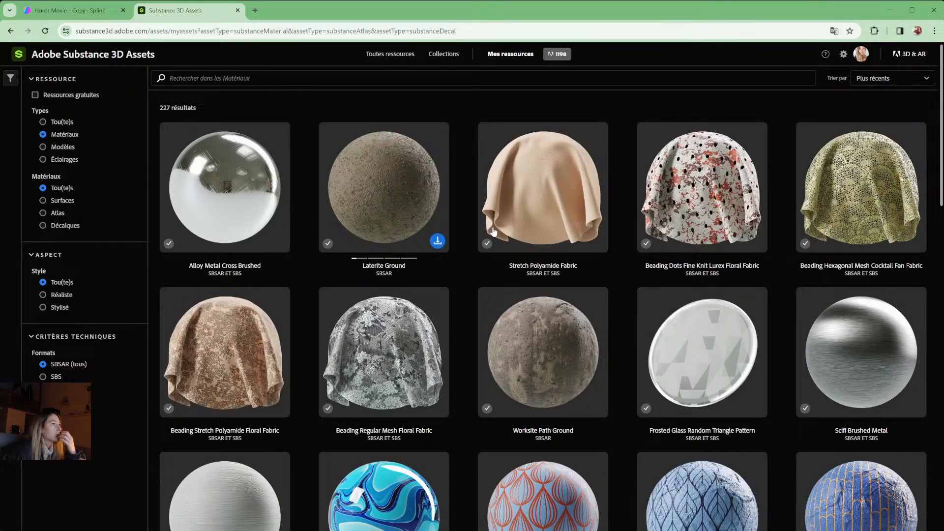
scroll(651, 249, "down", 8)
scroll(651, 249, "down", 12)
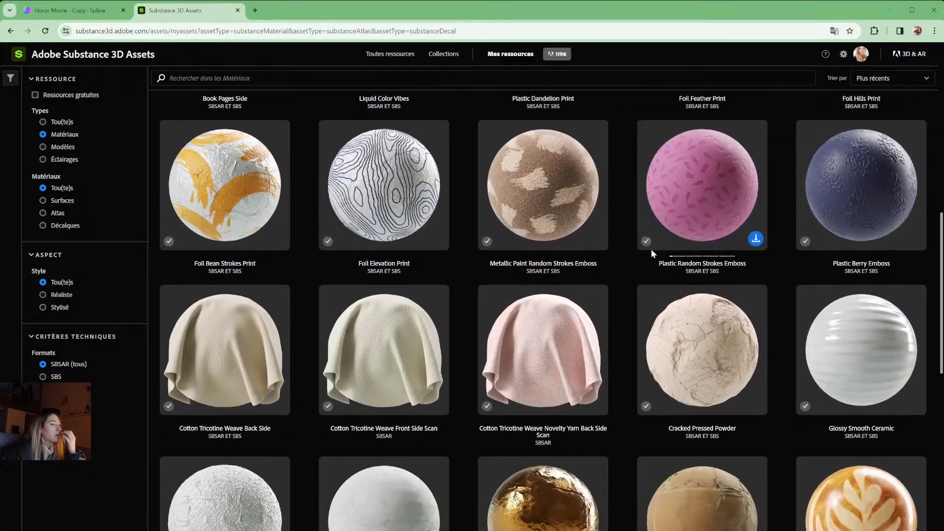
scroll(651, 251, "up", 6)
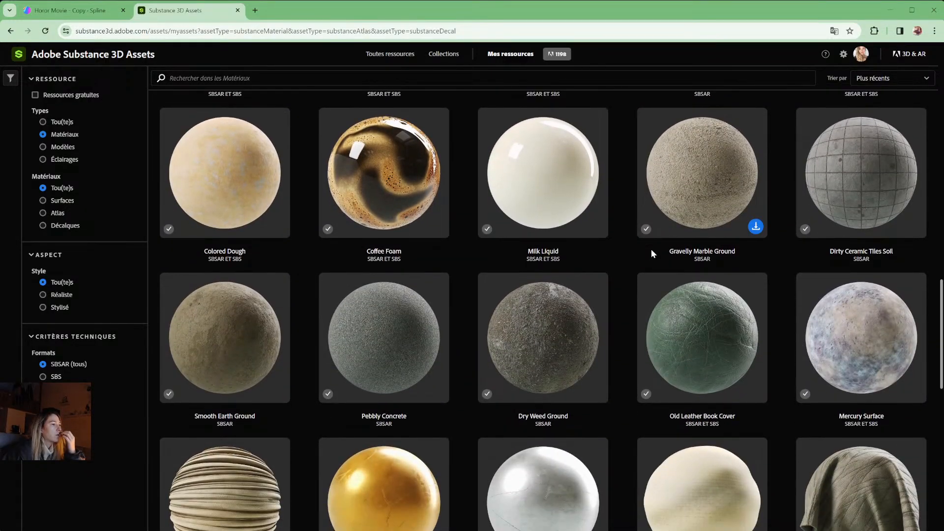
scroll(322, 257, "up", 14)
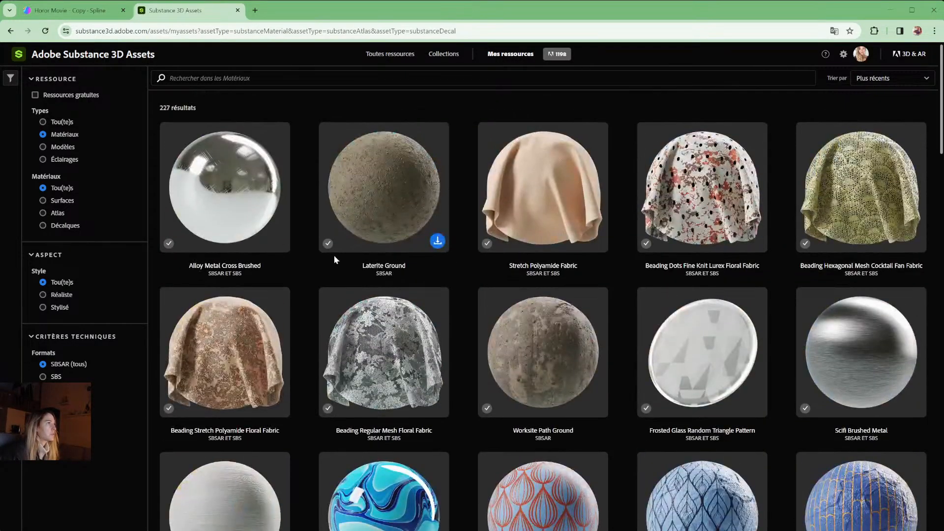
left_click(390, 53)
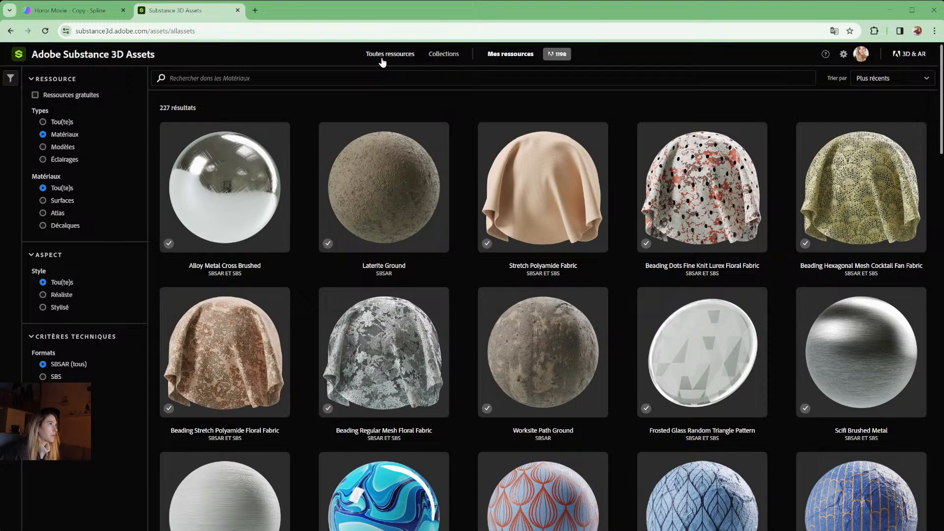
type("concret")
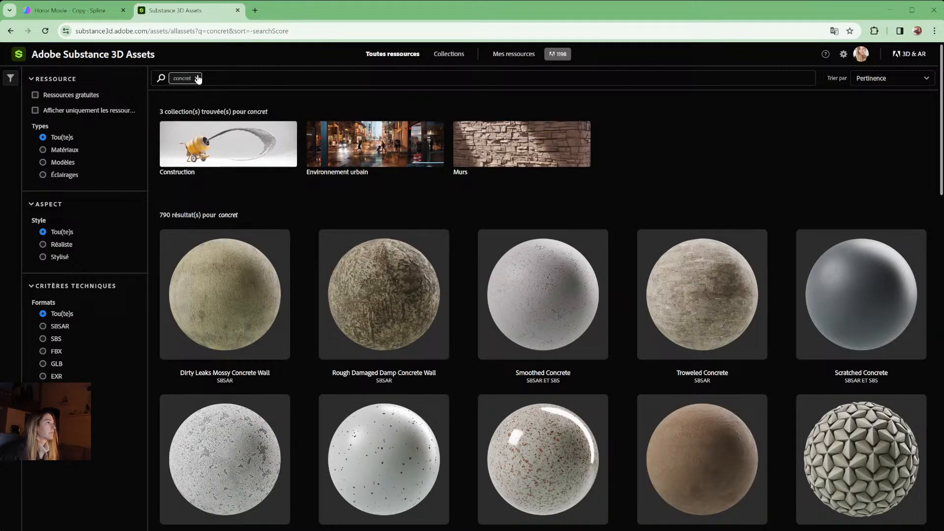
scroll(578, 292, "down", 1)
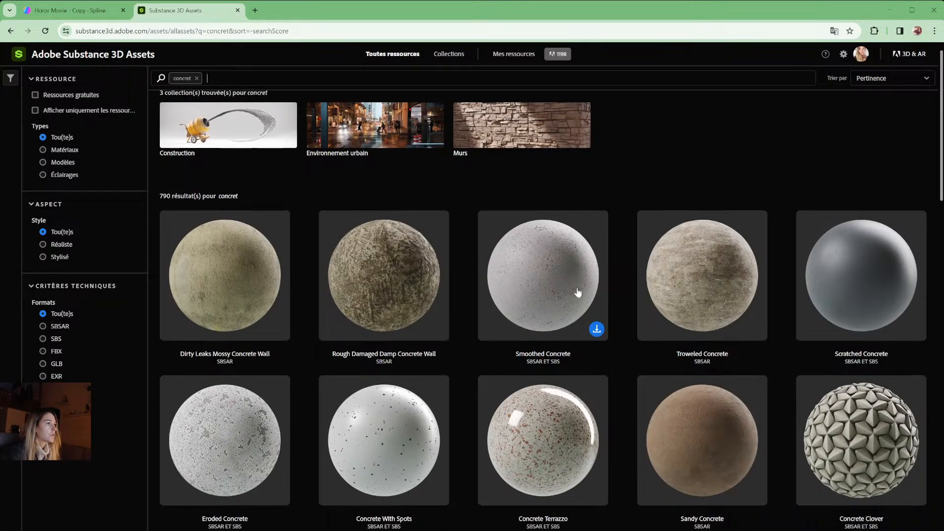
scroll(578, 292, "down", 10)
scroll(272, 113, "up", 12)
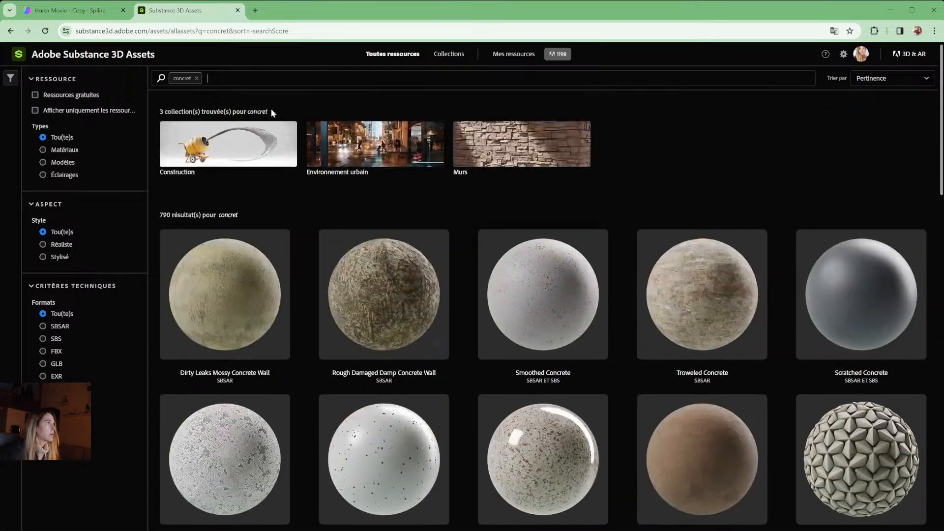
key("BackSpace")
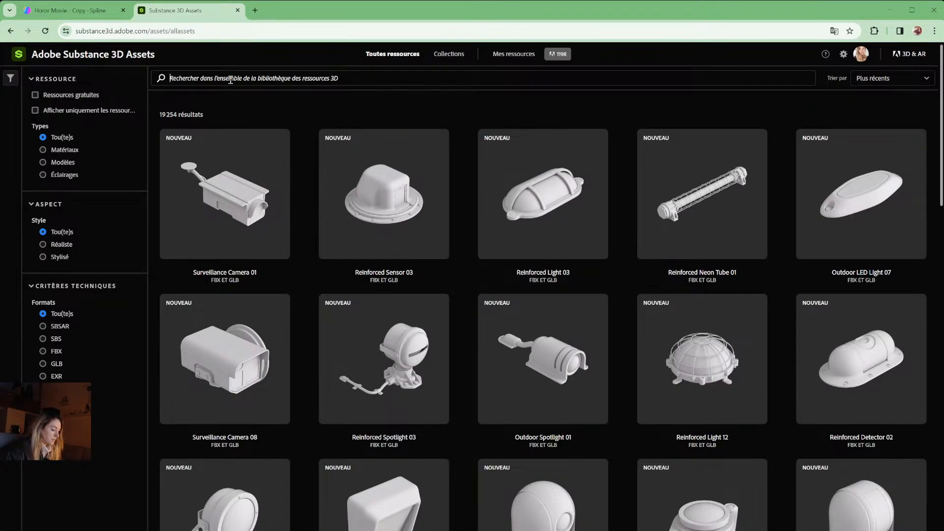
Search the full asset library for "concrete" and download the Concrete Matte Polished material from the results
type("co")
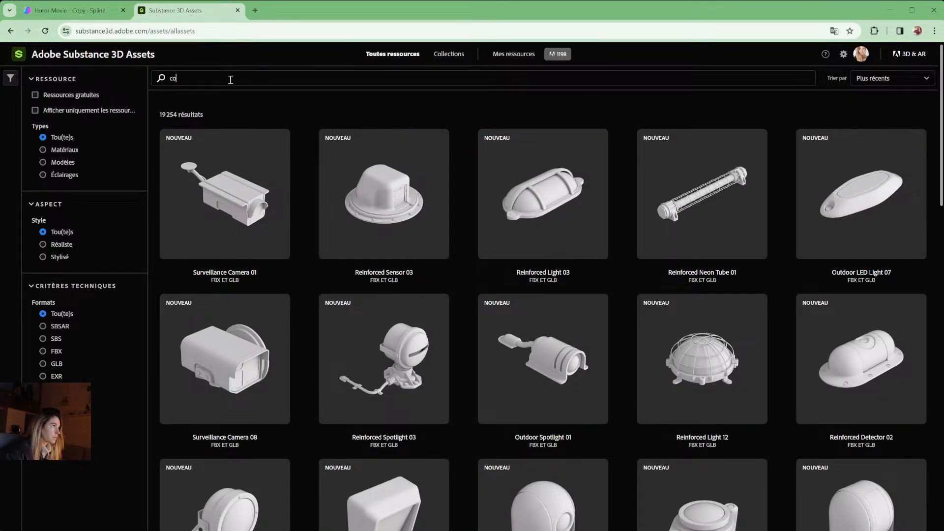
type("ncrete")
key("Return")
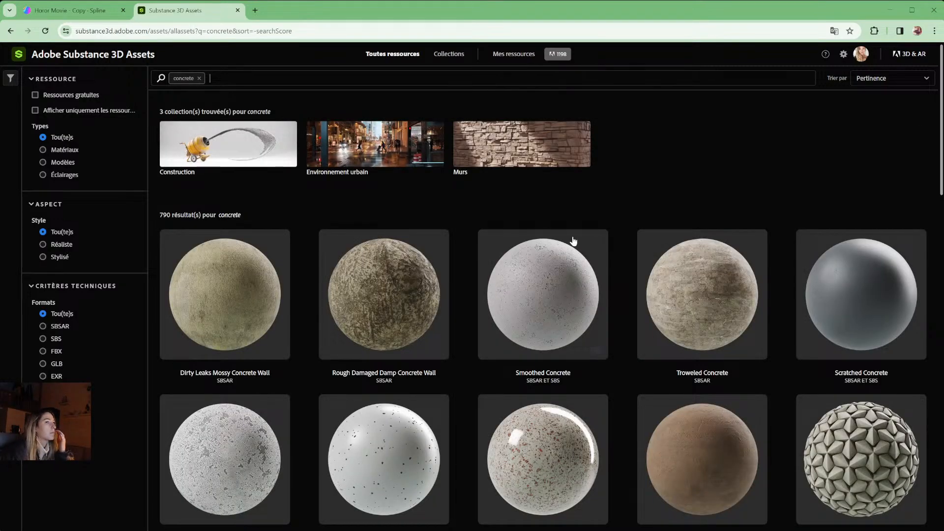
scroll(628, 241, "down", 2)
scroll(628, 241, "down", 5)
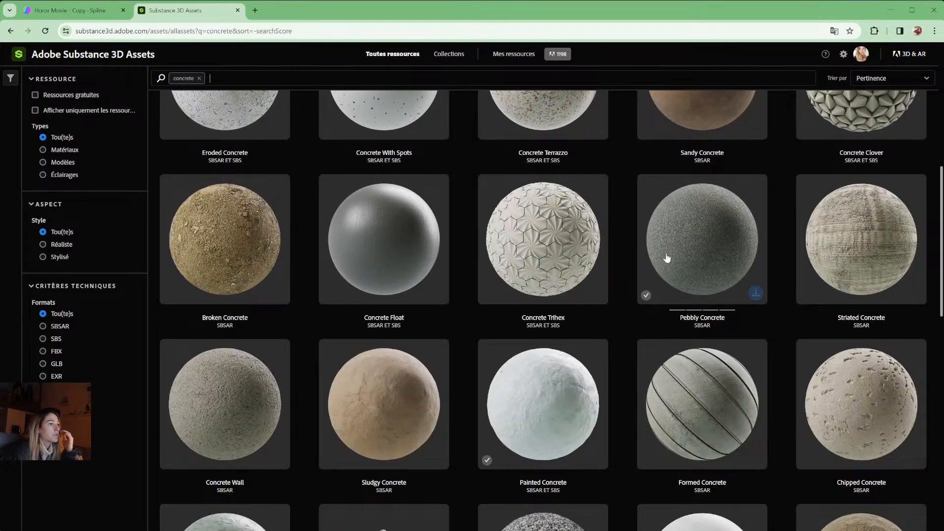
scroll(670, 259, "down", 3)
scroll(669, 255, "down", 3)
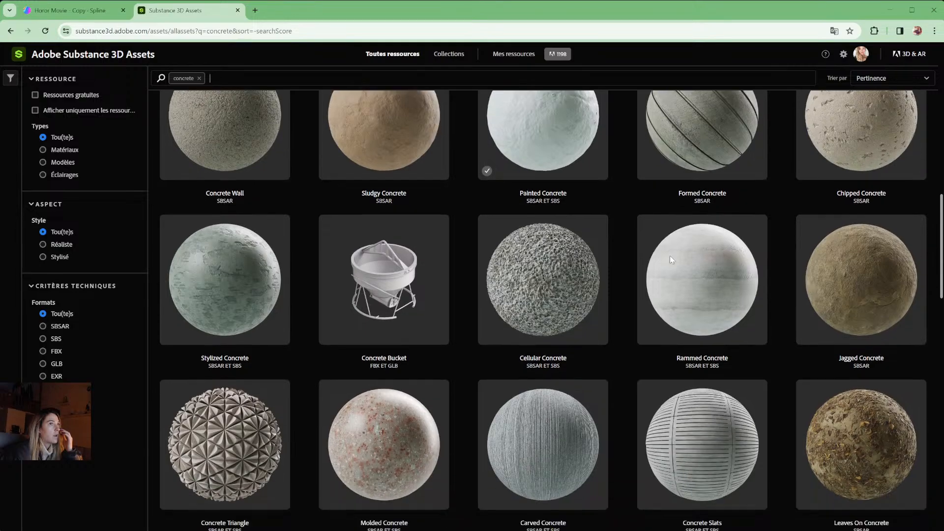
scroll(669, 259, "down", 6)
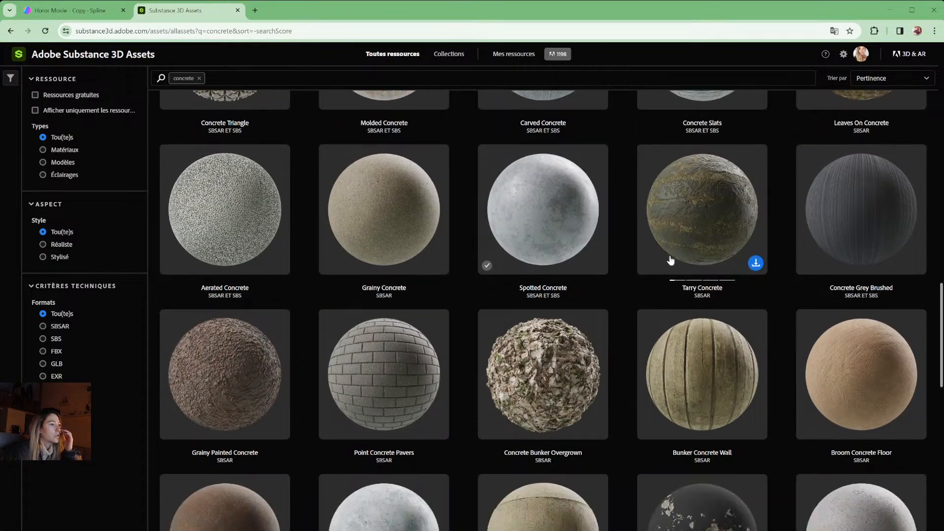
scroll(670, 259, "down", 7)
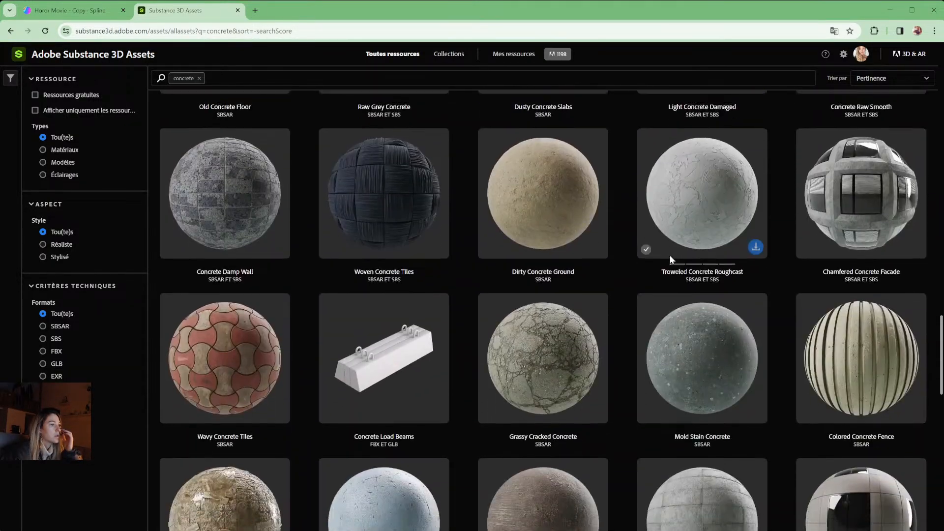
scroll(670, 257, "down", 4)
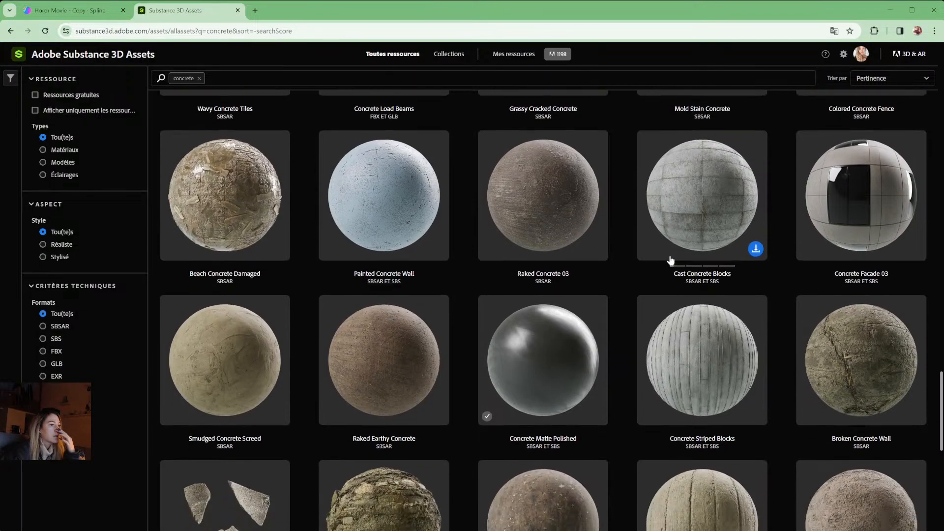
scroll(514, 390, "down", 3)
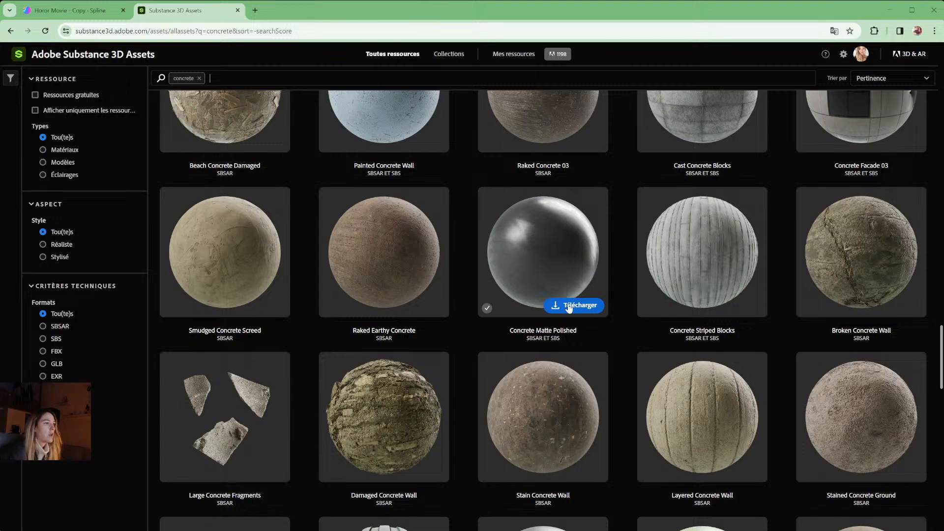
left_click(574, 308)
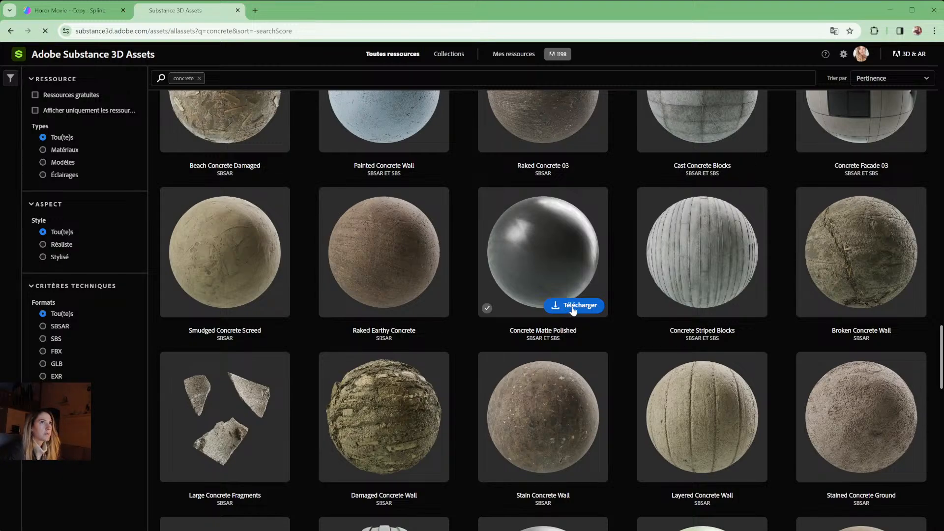
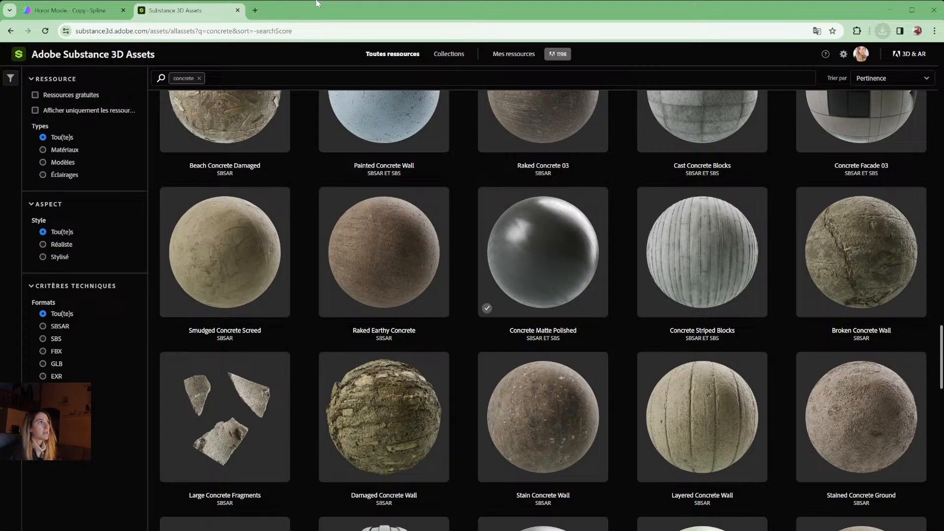
Search the web for "jpeg into webp" in a new browser tab and open EZGIF's online JPG to WebP converter
left_click(255, 10)
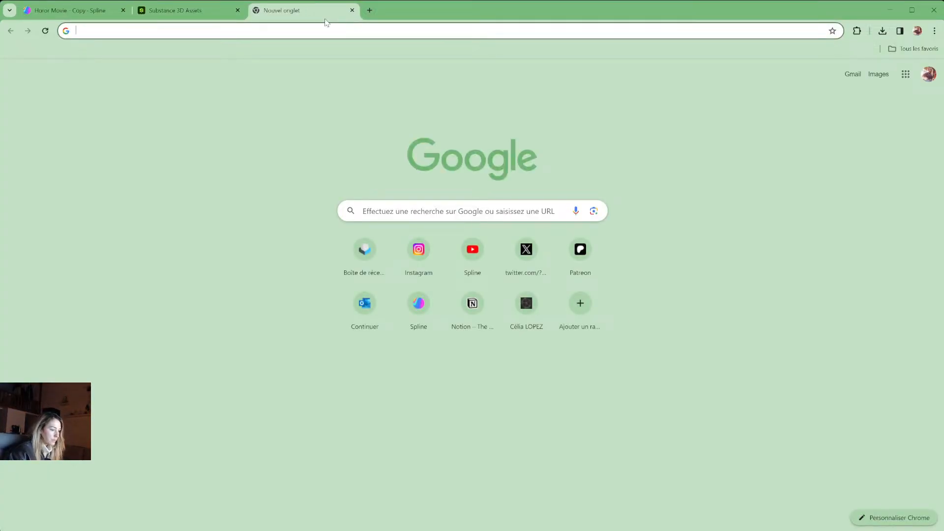
type("jpg")
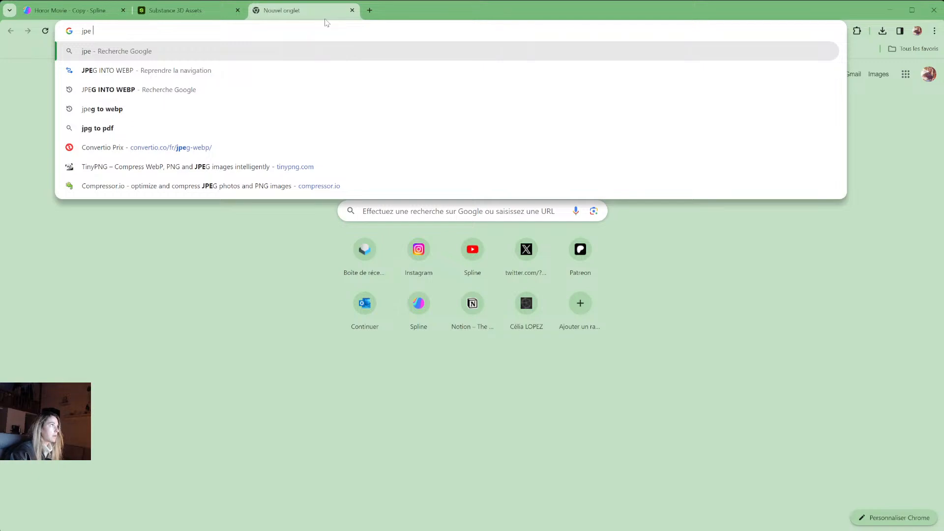
key("BackSpace")
type("eg into webp")
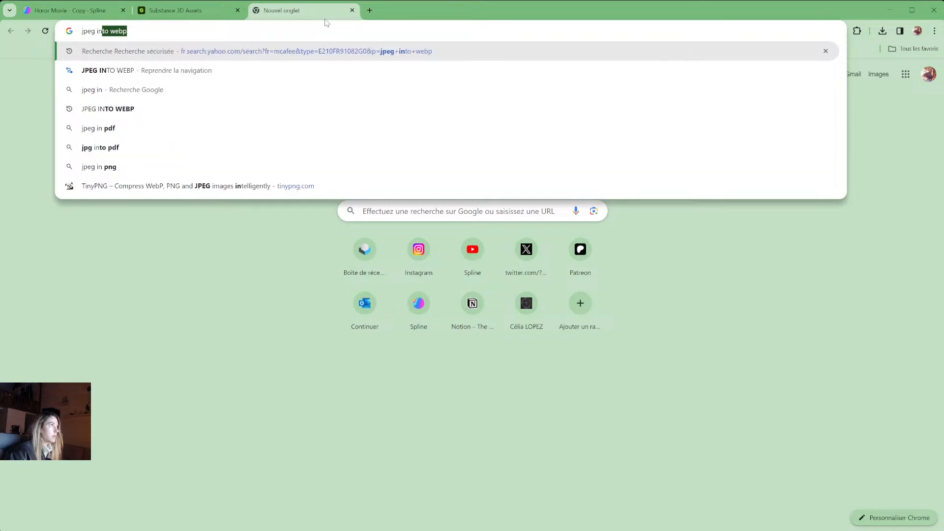
key("Return")
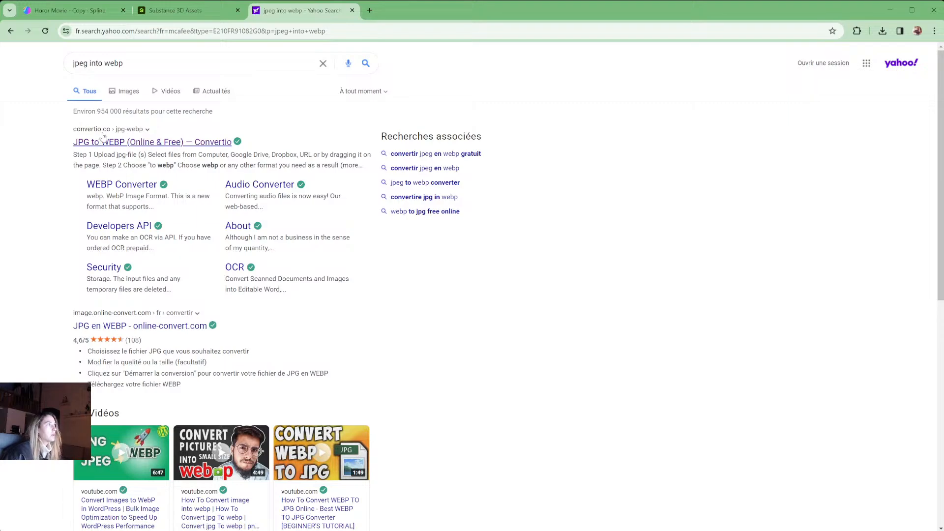
scroll(299, 329, "down", 9)
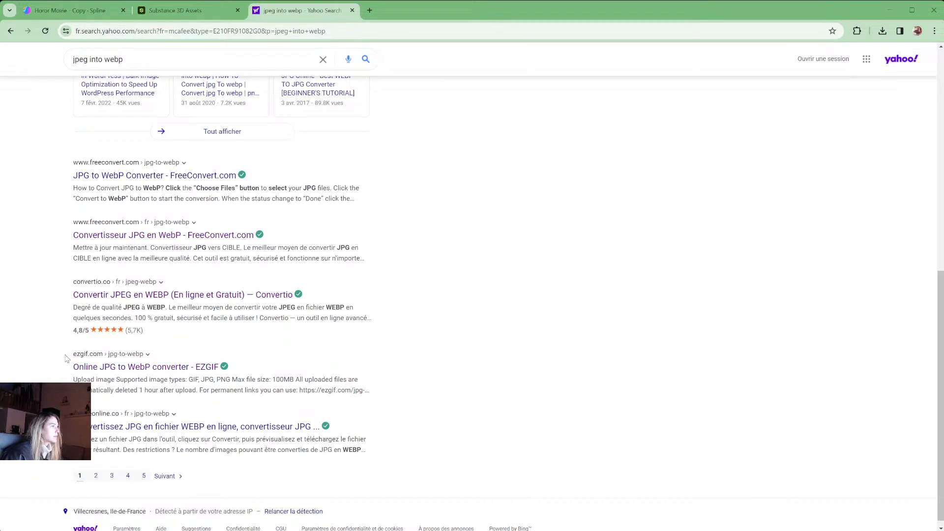
left_click(79, 366)
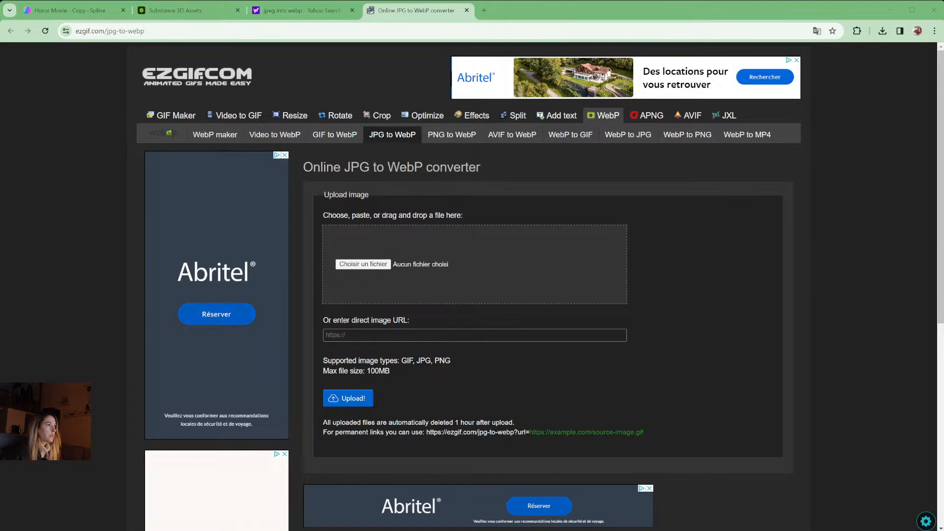
Upload the diffuse JPG of the polished matte concrete to the converter and convert it to WebP
double_click(339, 253)
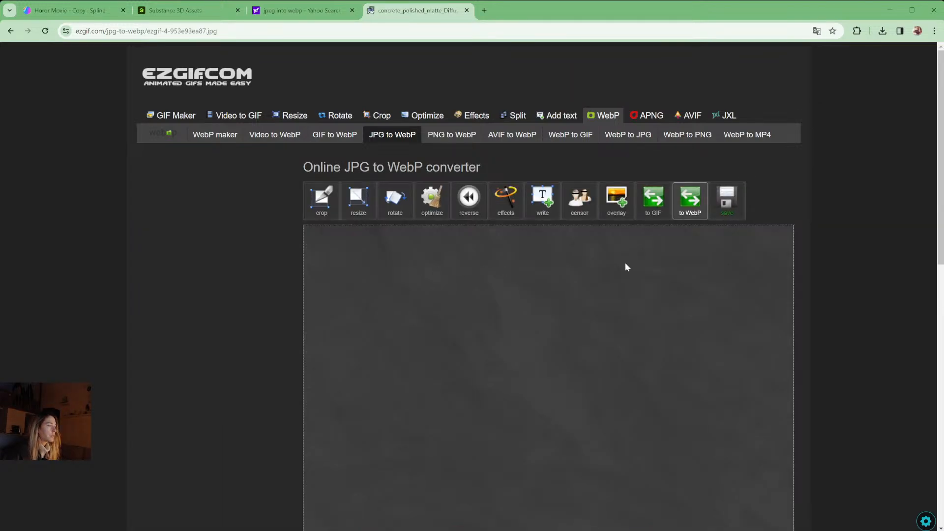
scroll(832, 279, "down", 2)
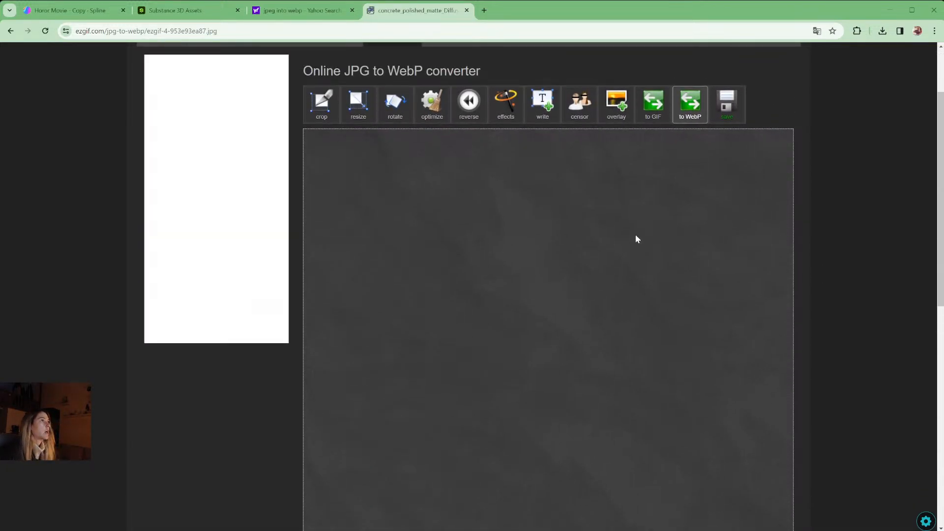
scroll(610, 253, "down", 2)
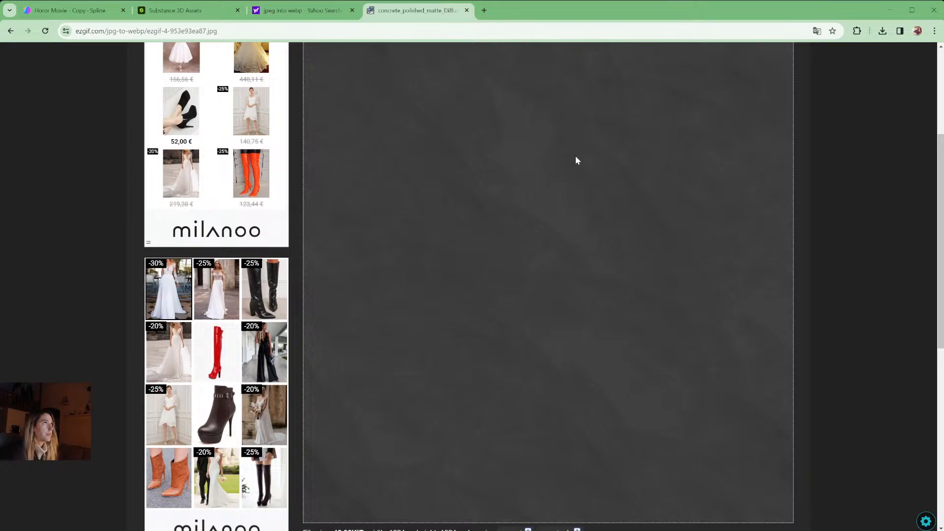
scroll(590, 224, "down", 2)
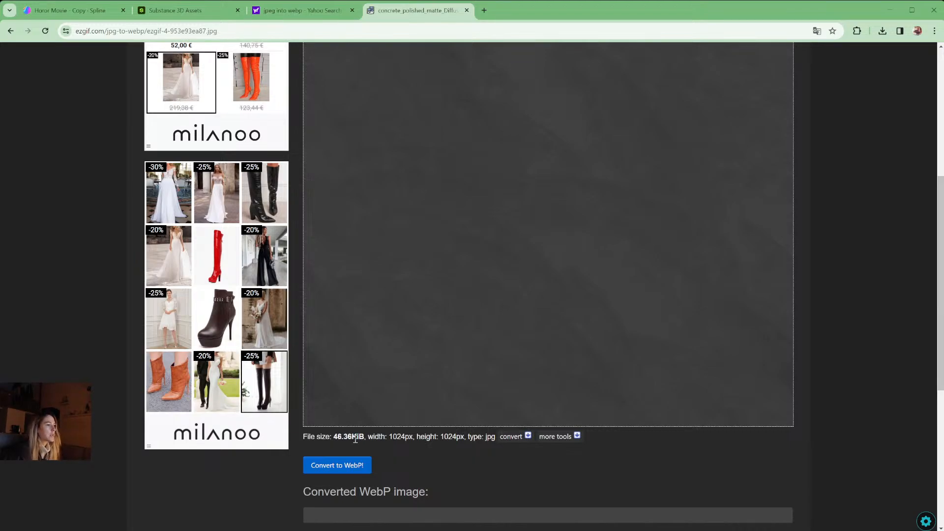
scroll(346, 397, "down", 1)
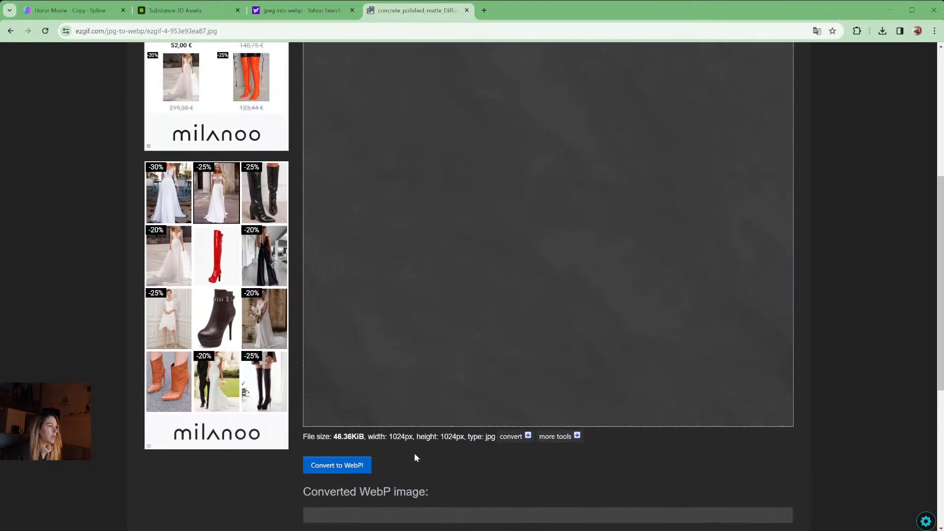
scroll(414, 453, "down", 2)
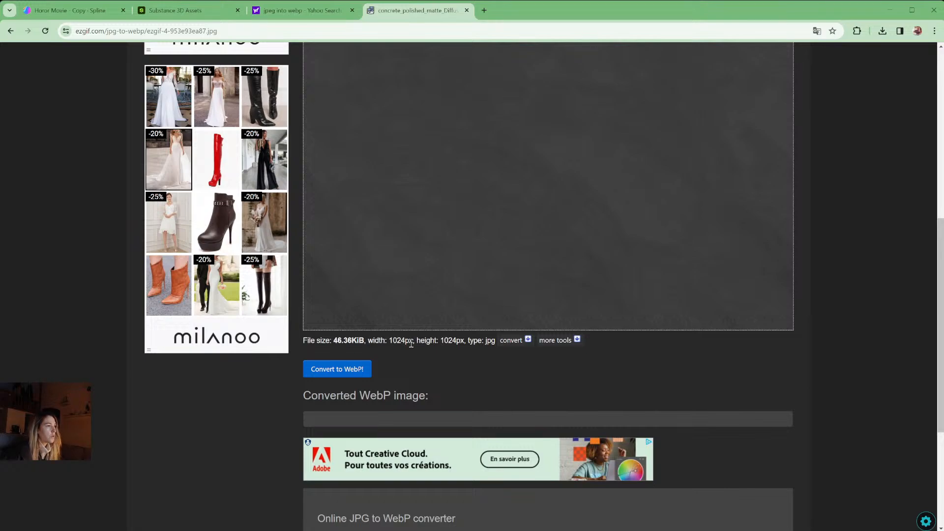
left_click(338, 369)
scroll(674, 371, "down", 10)
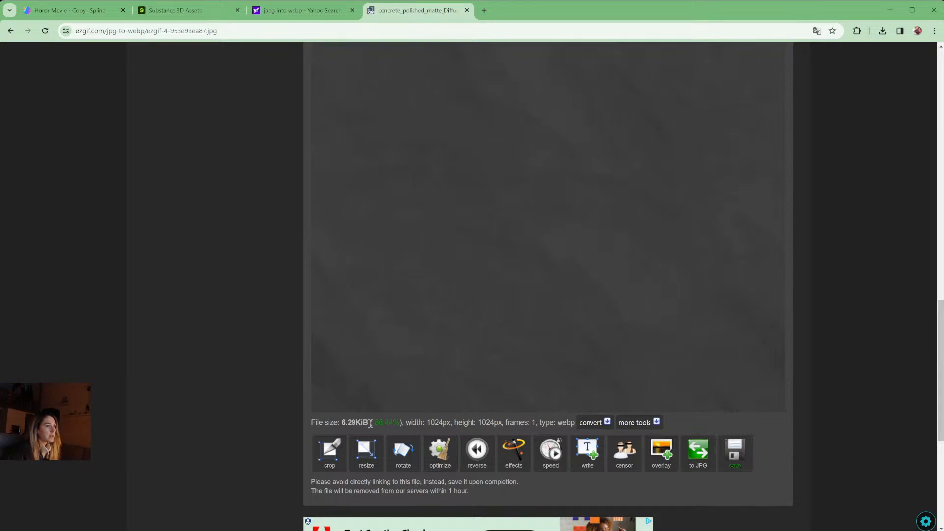
Compare the converted WebP concrete texture with the original JPG and save the WebP file
scroll(484, 378, "up", 2)
scroll(478, 375, "up", 6)
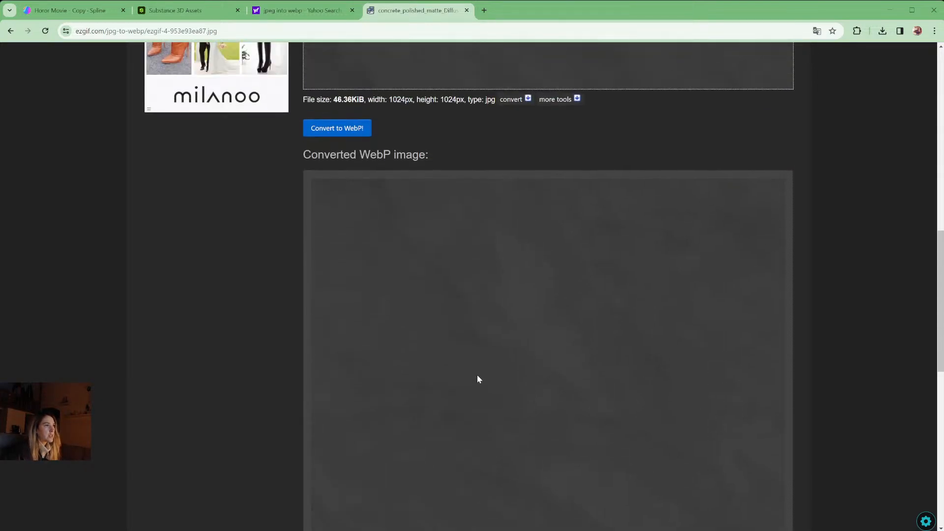
scroll(477, 375, "down", 9)
scroll(477, 374, "up", 3)
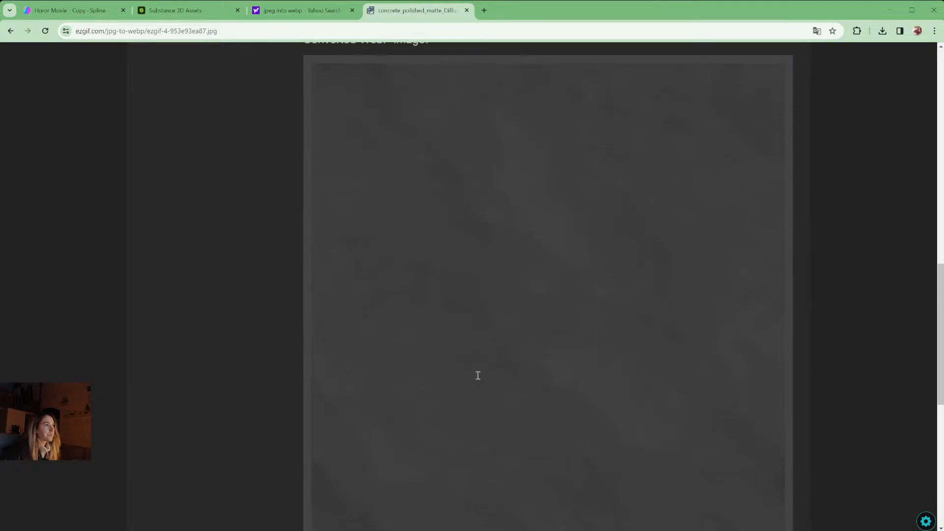
scroll(477, 375, "down", 2)
scroll(723, 455, "down", 1)
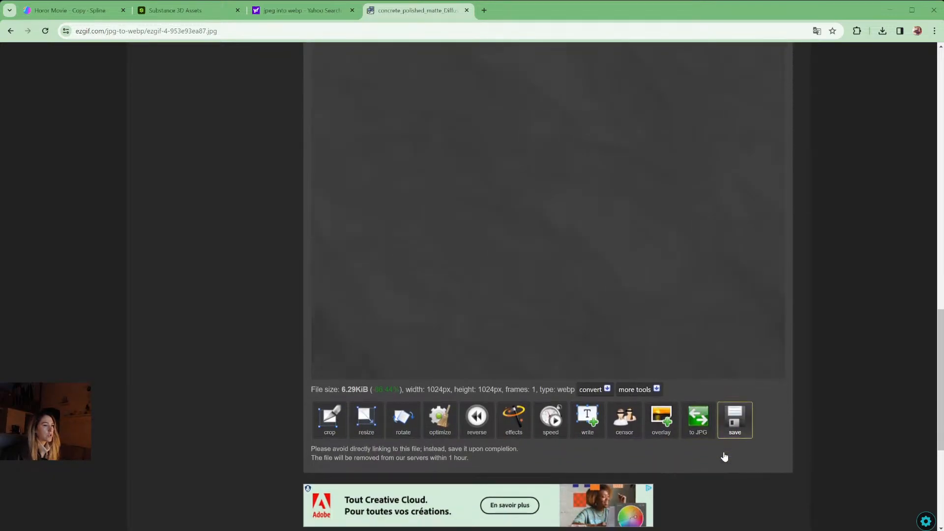
scroll(736, 423, "up", 1)
left_click(734, 450)
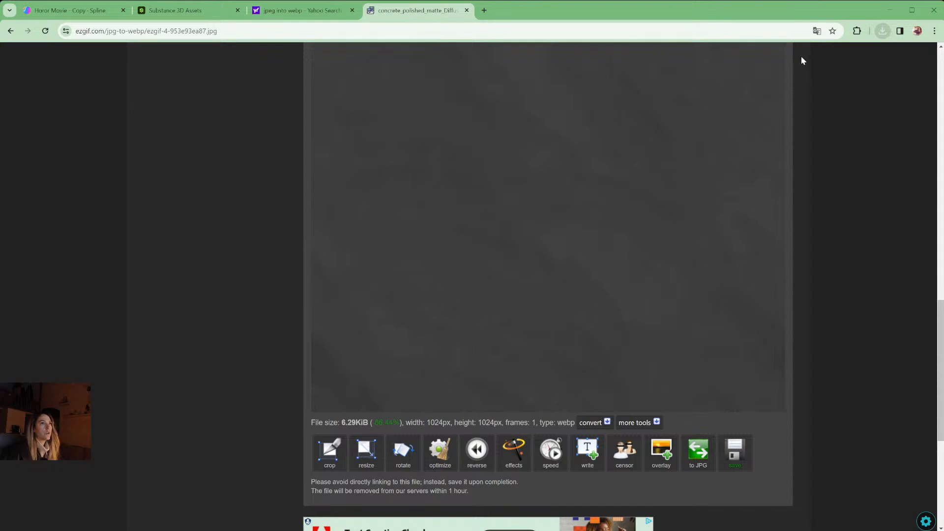
scroll(856, 255, "up", 2)
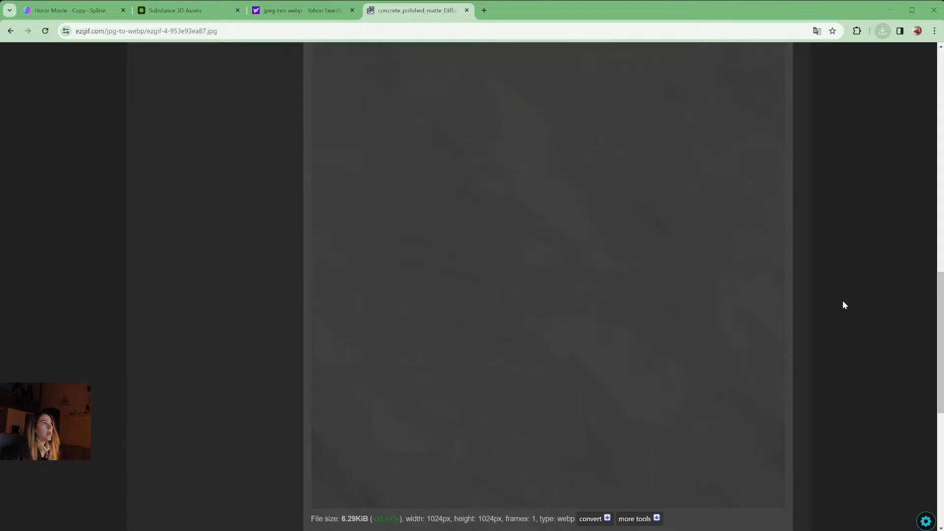
Switch back to the Horor Movie - Copy scene in Spline, close the image assets and reselect the floor
left_click(78, 14)
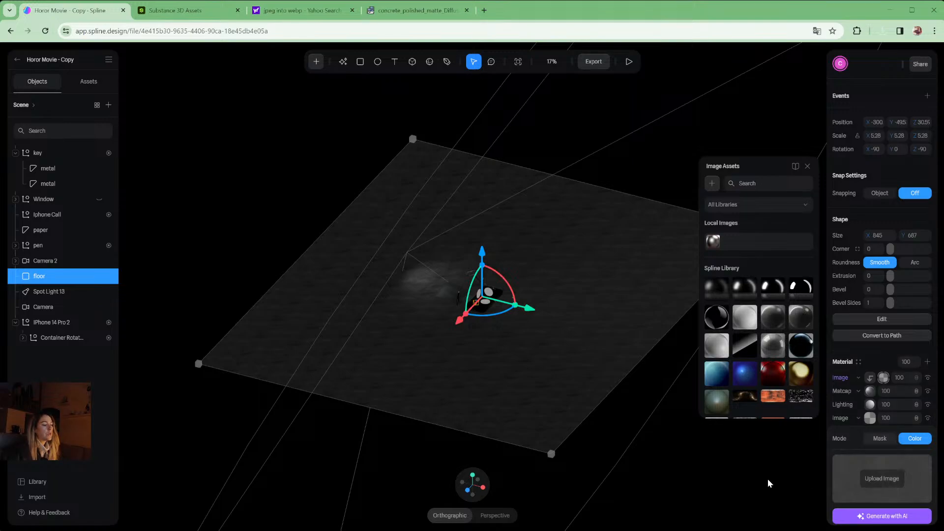
left_click(818, 478)
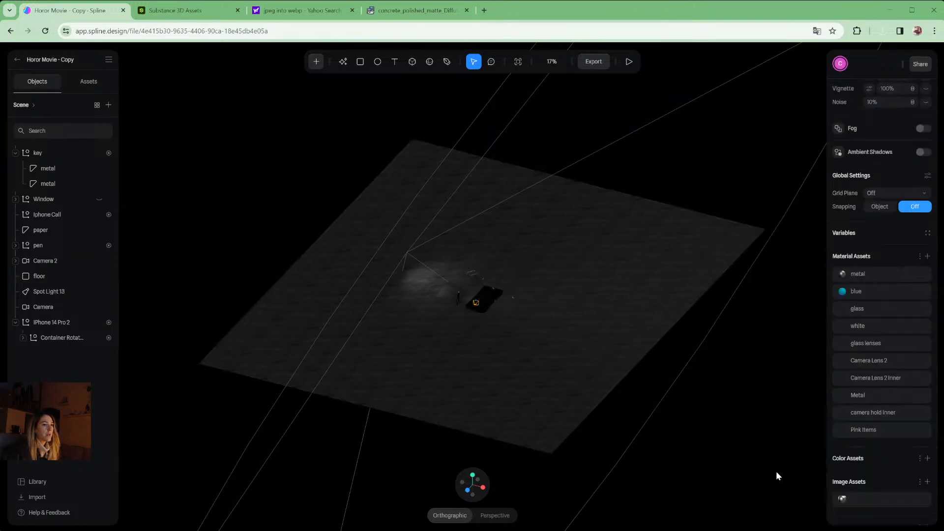
left_click(576, 317)
scroll(599, 307, "up", 5)
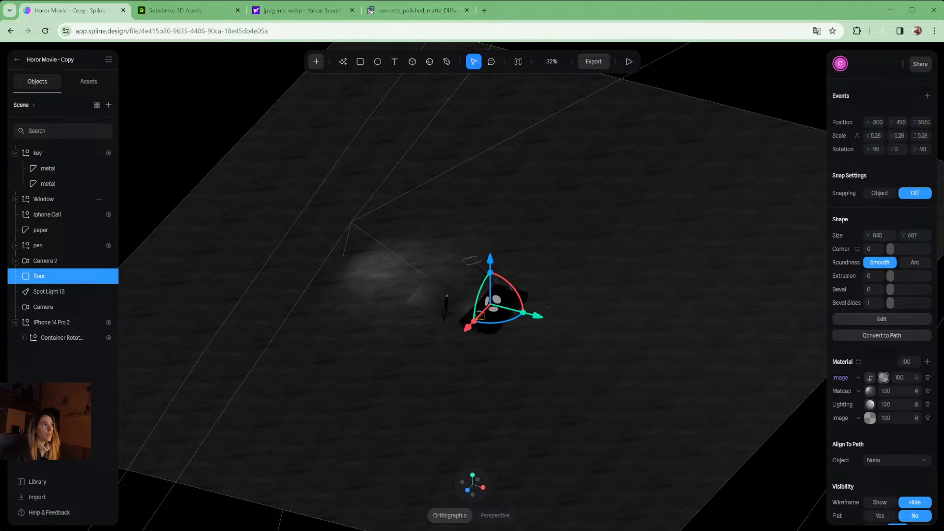
Show the ezgif.com address of the converter page, return to the Spline scene and view the phone, key and note up close
left_click(418, 10)
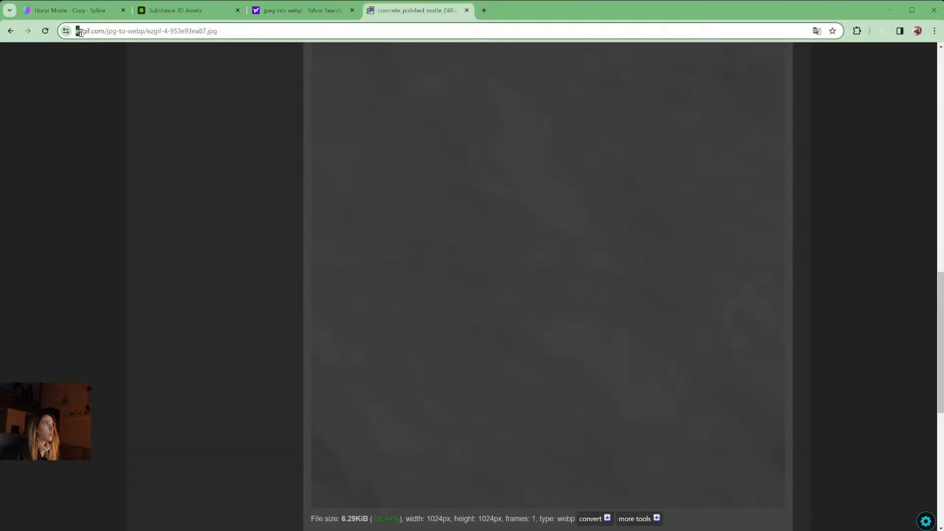
left_click_drag(80, 32, 107, 42)
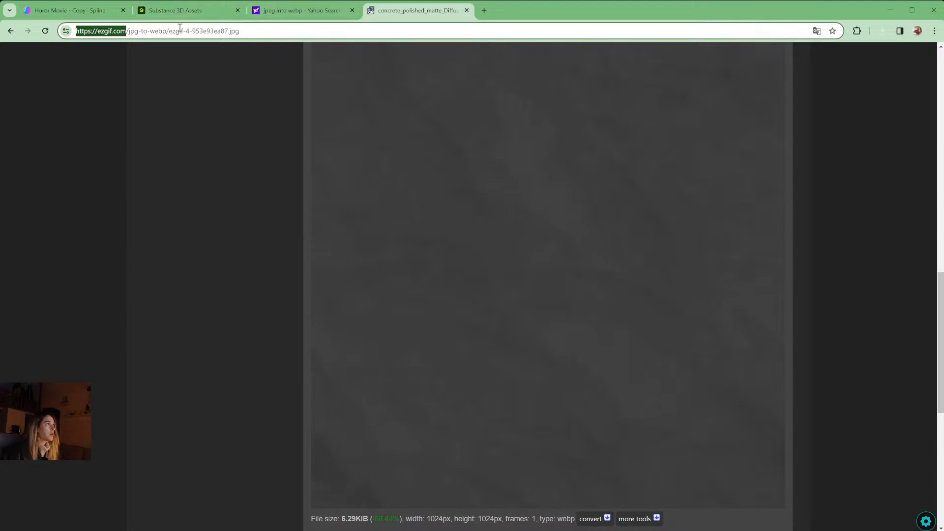
left_click(91, 11)
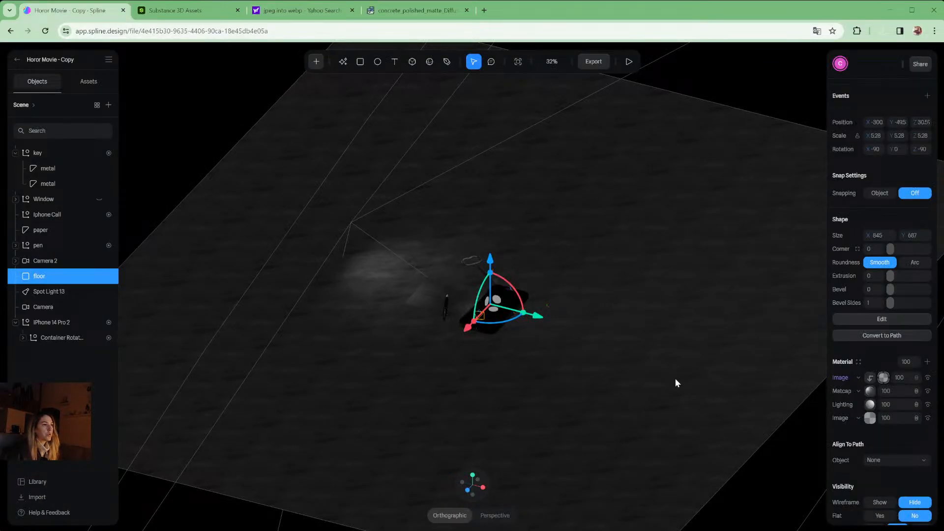
scroll(522, 283, "up", 10)
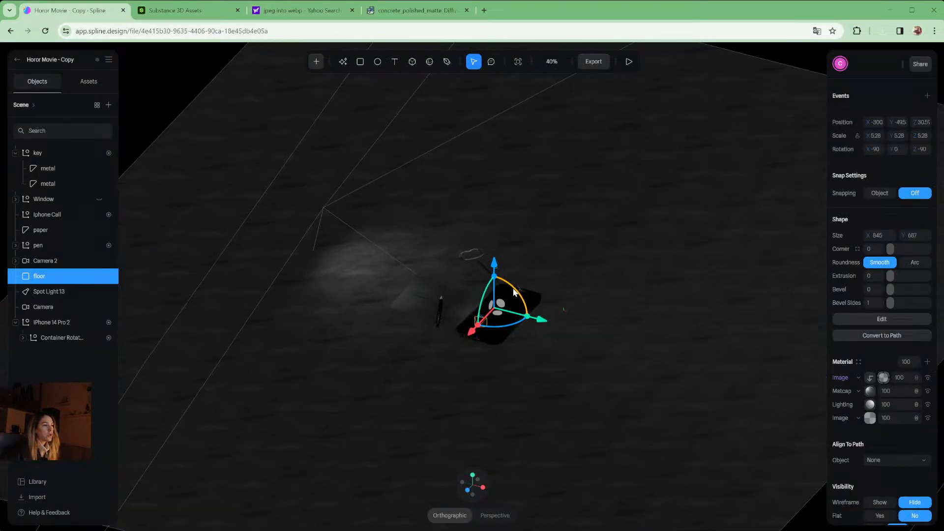
scroll(631, 336, "up", 3)
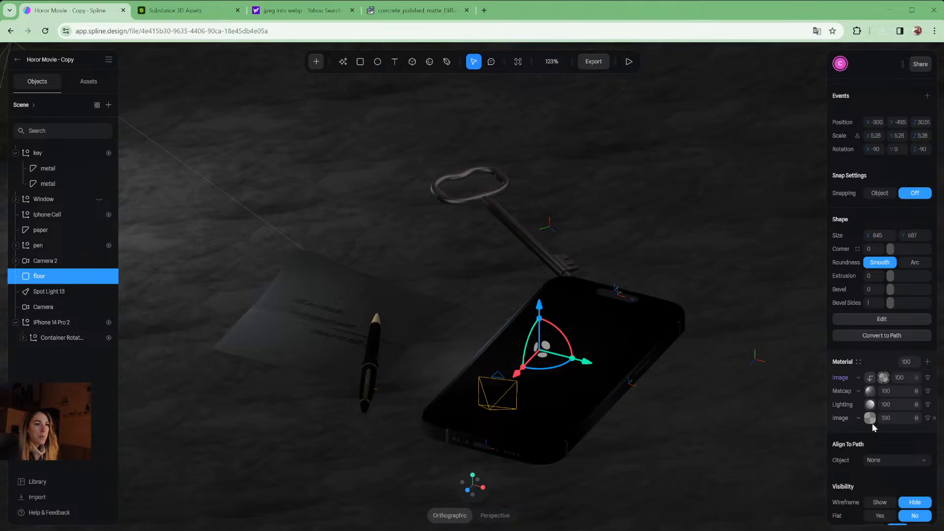
Try Color mode on the floor material's upper Image layer and switch it back to Mask mode
left_click(884, 378)
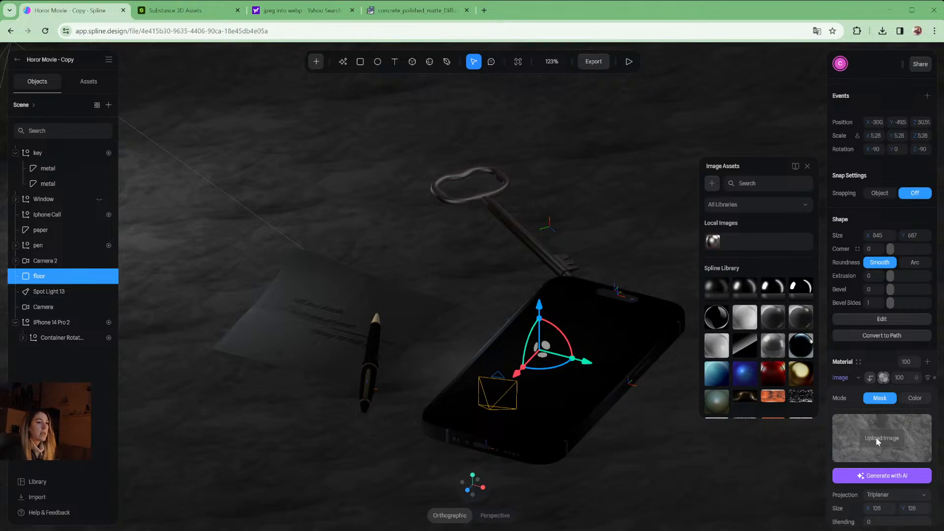
left_click(884, 377)
left_click(884, 378)
left_click(884, 377)
left_click(883, 378)
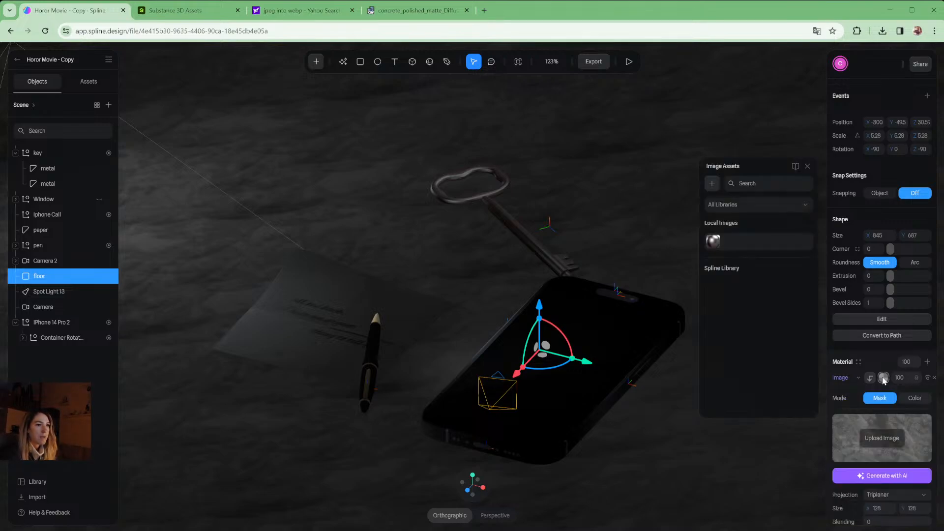
left_click(915, 398)
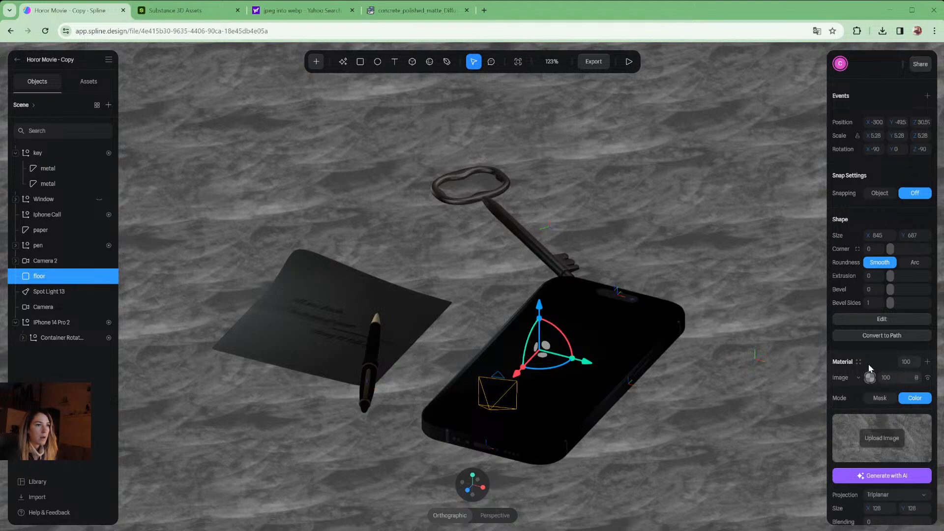
left_click(870, 377)
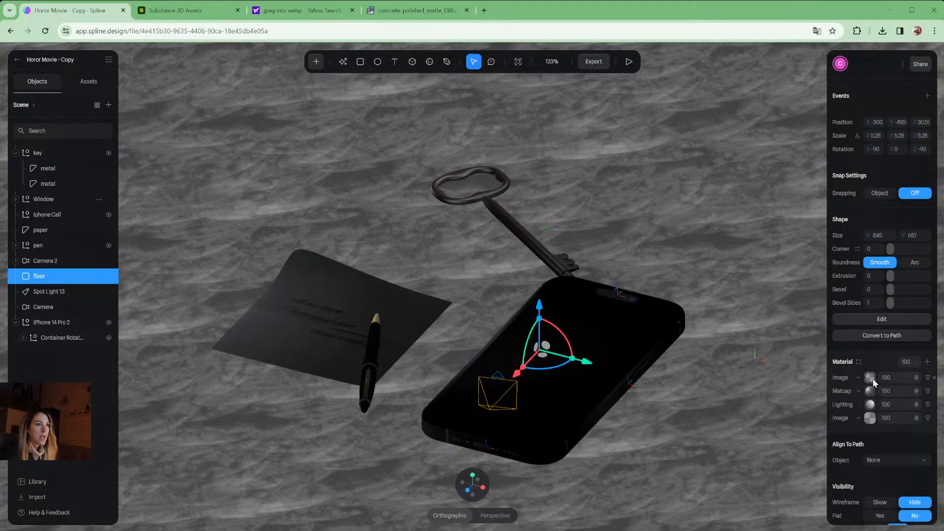
left_click(871, 378)
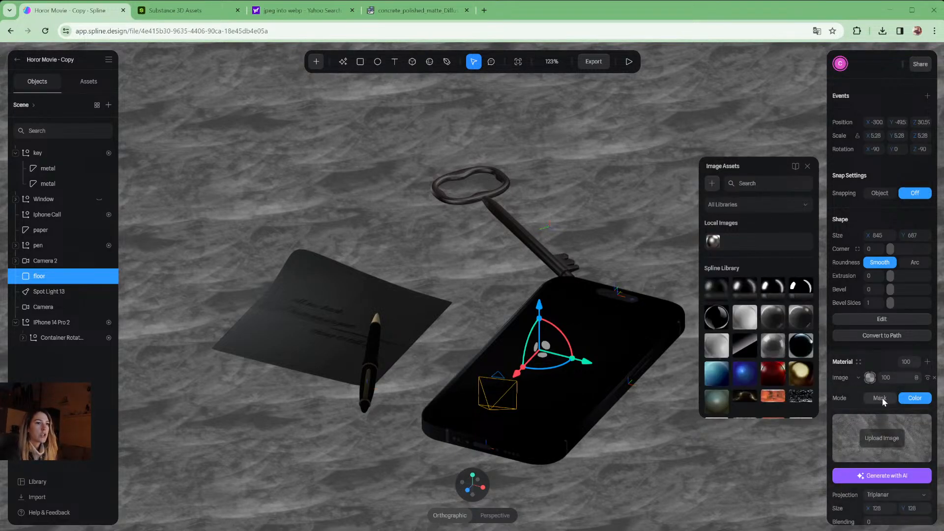
left_click(880, 398)
left_click(882, 375)
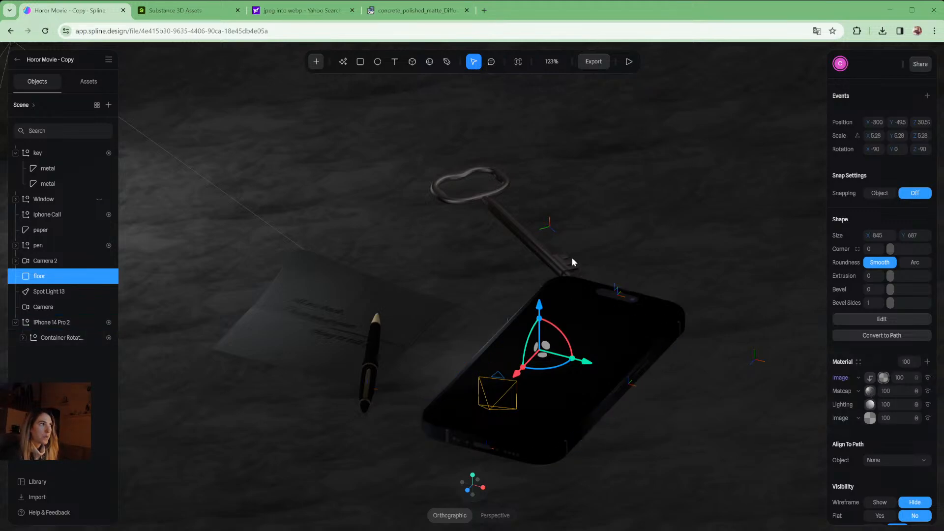
Compare Color mode with Mask mode again on the floor's upper Image layer, return to Mask and inspect the floor at a lower angle
left_click(884, 379)
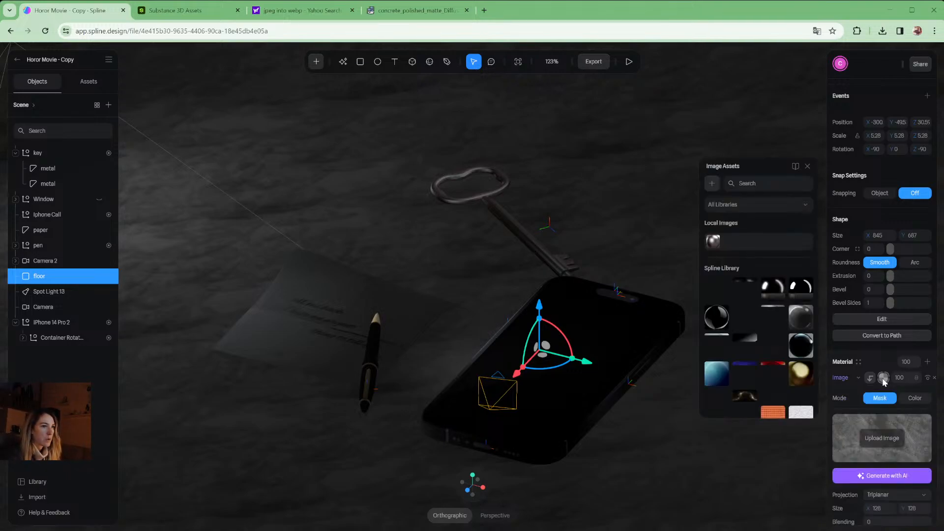
left_click(913, 399)
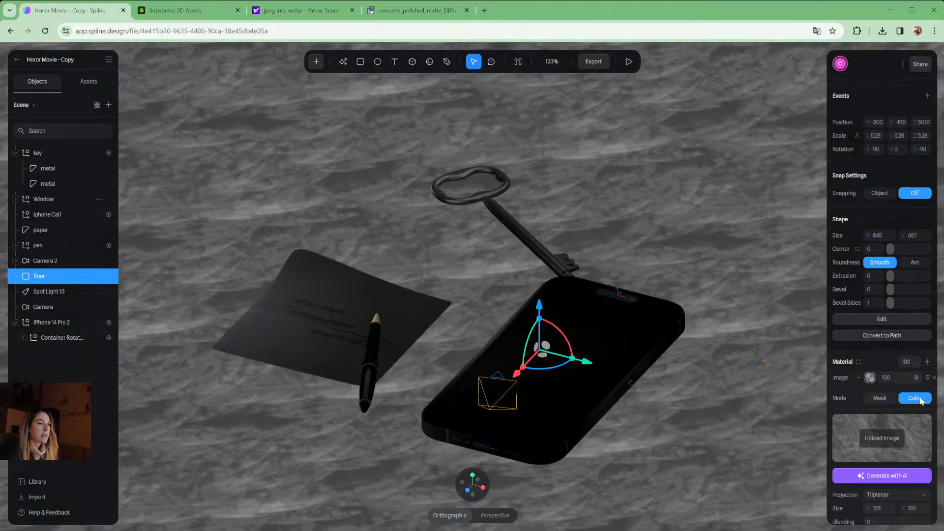
left_click(875, 369)
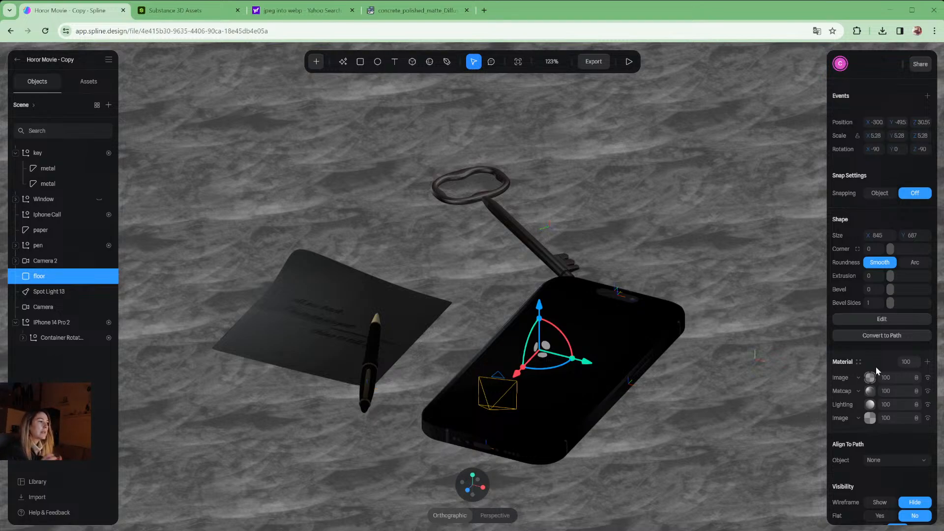
left_click(870, 377)
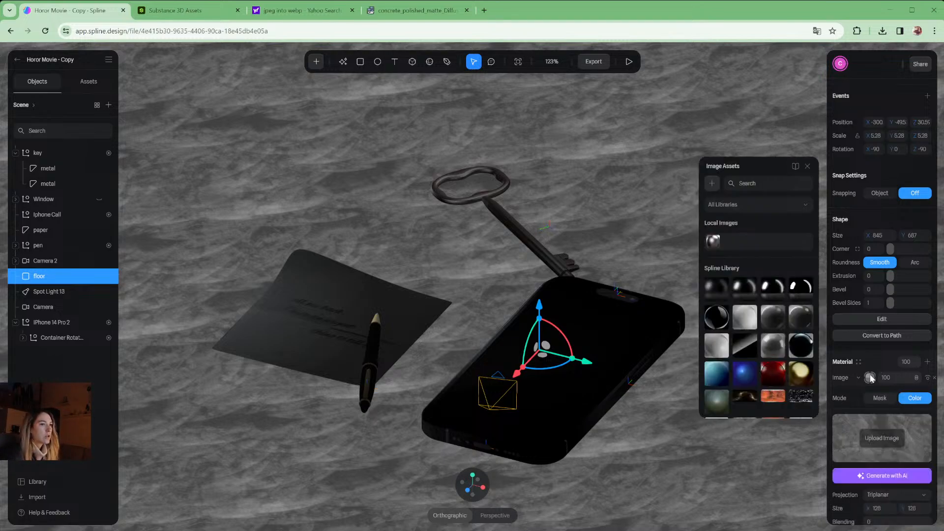
left_click(874, 397)
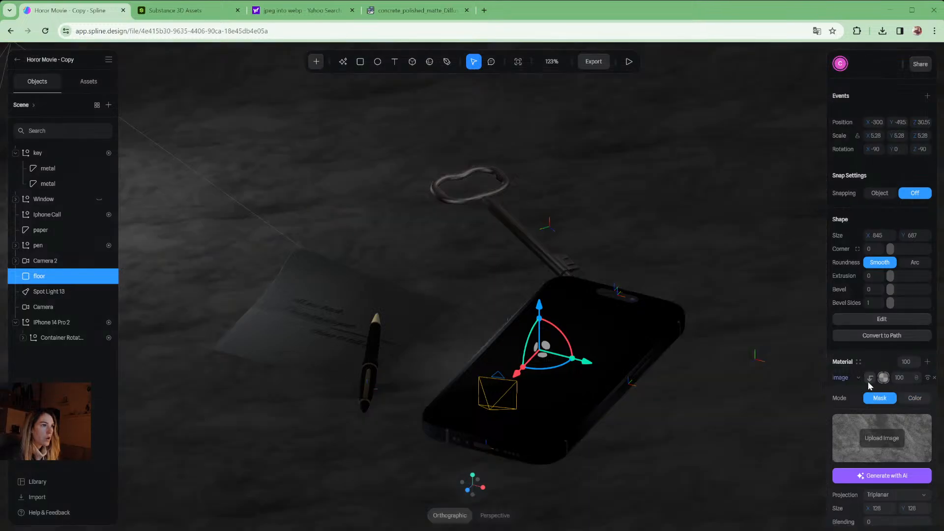
left_click_drag(731, 323, 721, 306)
key("ctrl+z")
key("ctrl+z")
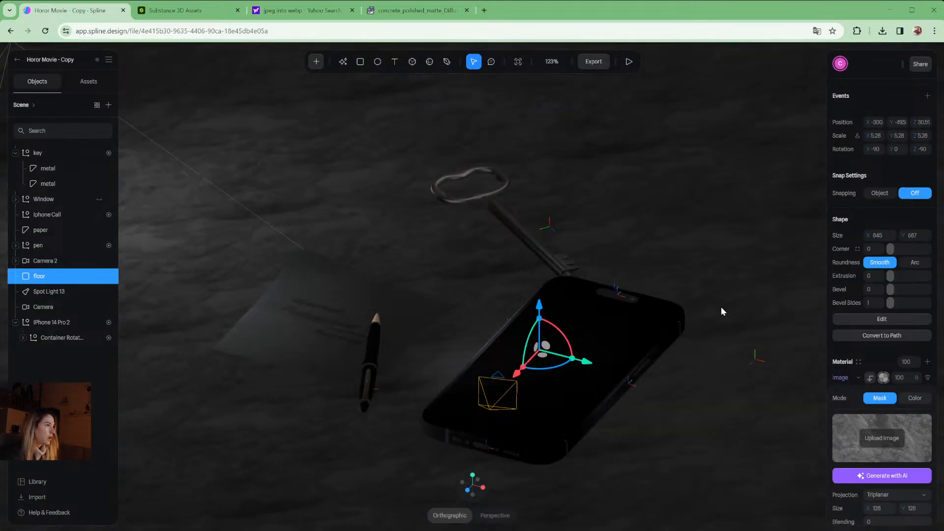
left_click_drag(665, 246, 661, 234, "alt")
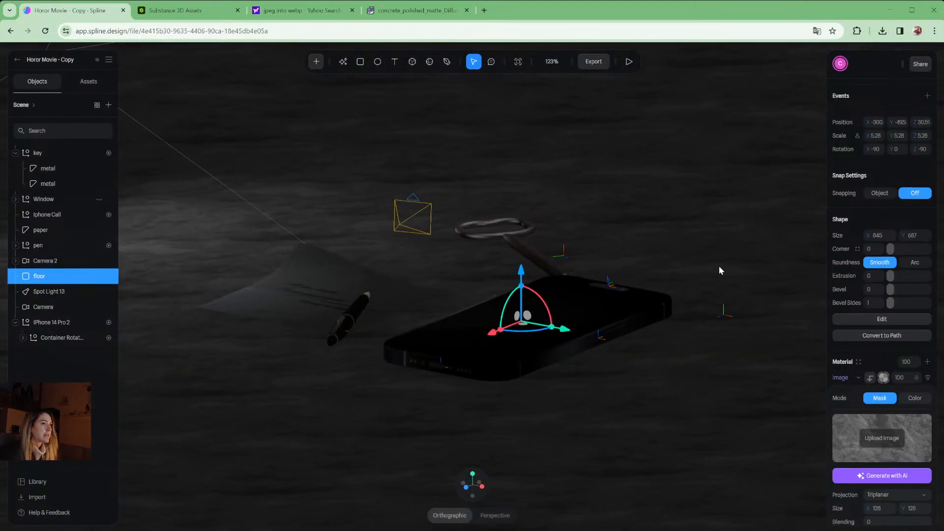
left_click(879, 363)
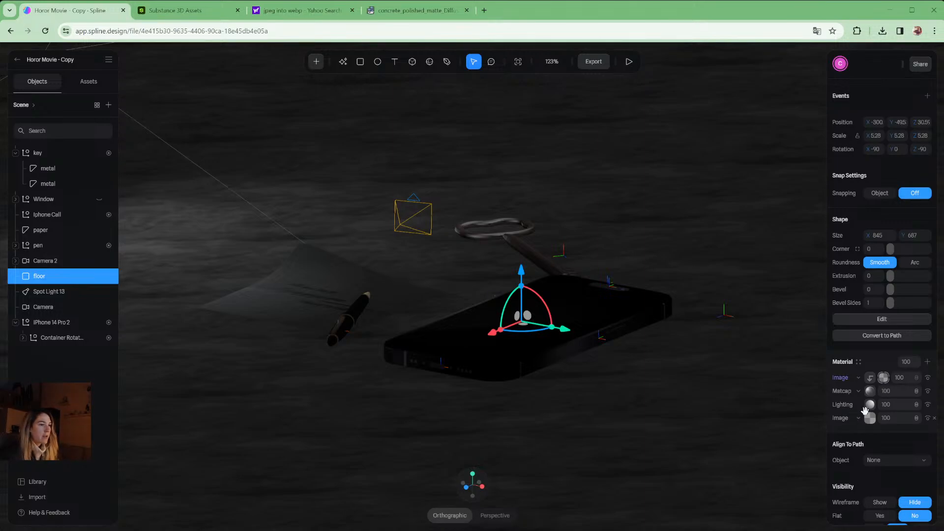
Keep the polished concrete bump map in the floor's Lighting layer and strongly exaggerate its intensity to inspect the relief
scroll(371, 303, "up", 5)
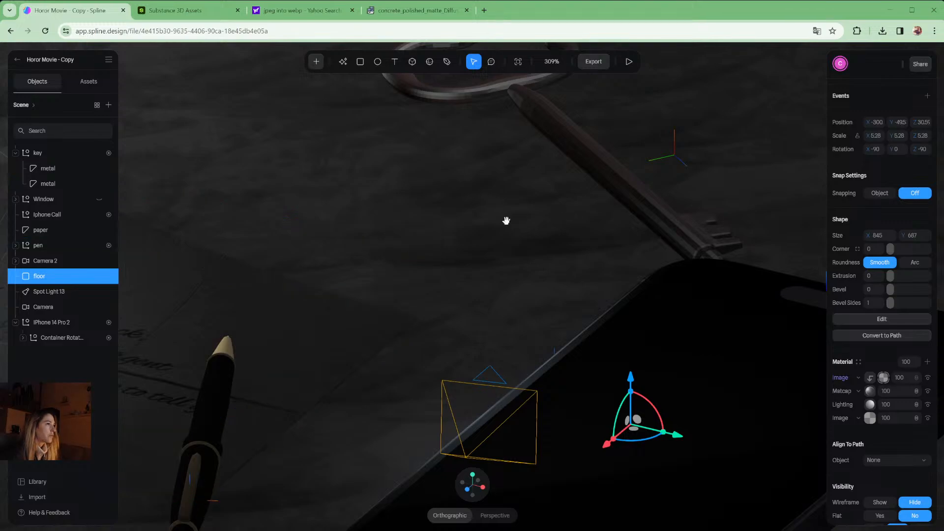
left_click_drag(506, 220, 768, 184)
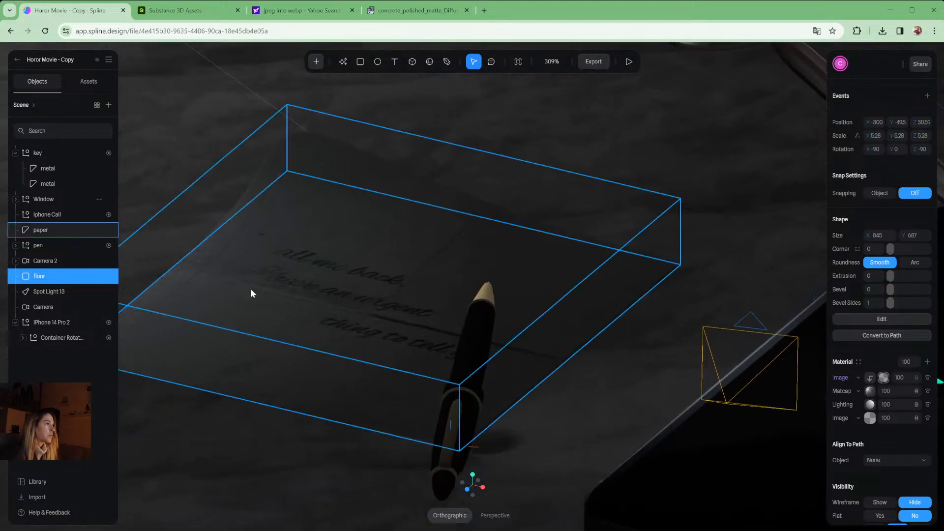
left_click(870, 405)
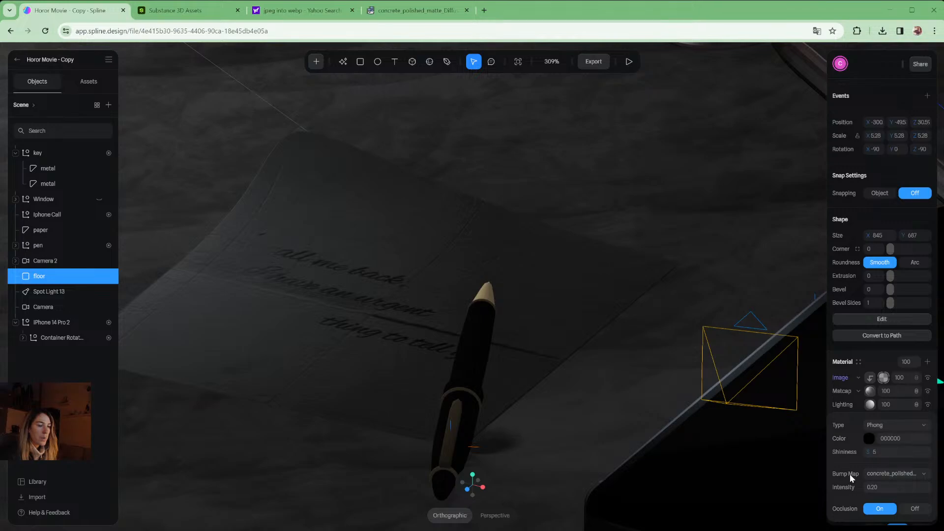
left_click(874, 476)
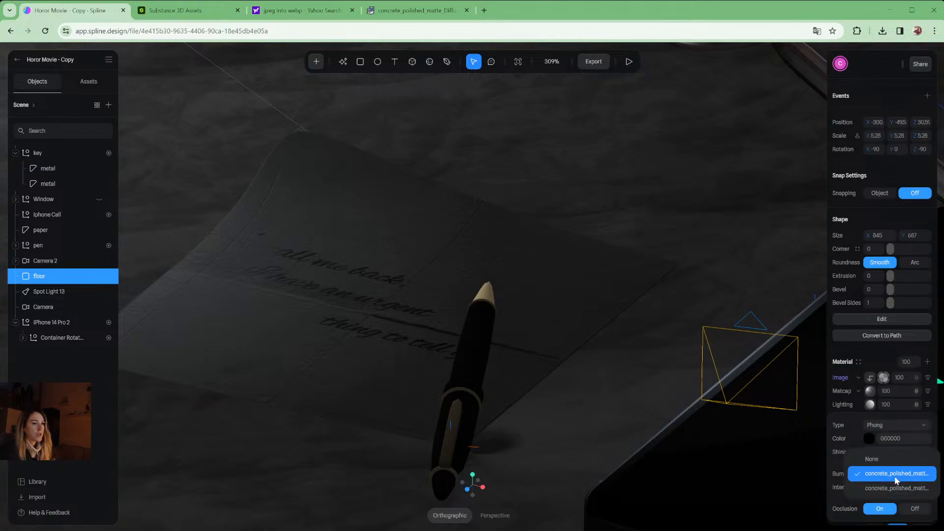
left_click(874, 474)
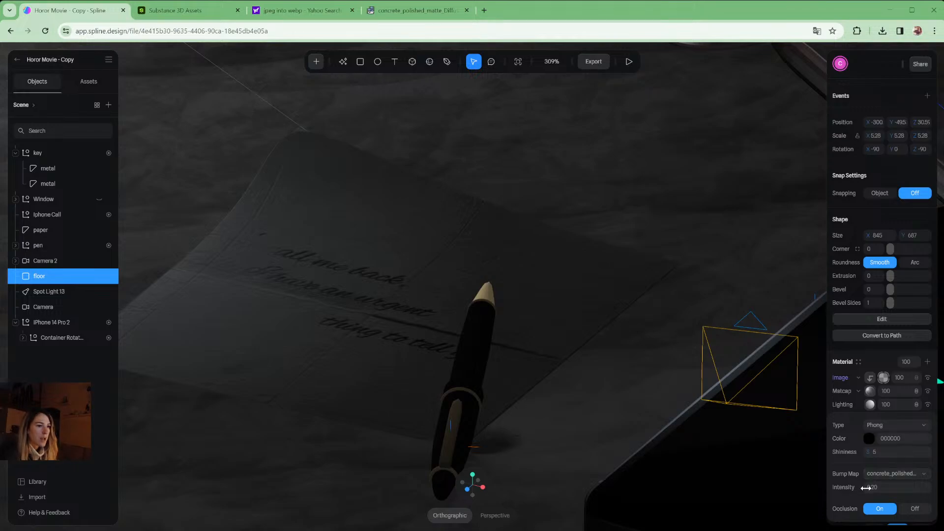
mouse_move(866, 487)
left_mouse_down()
mouse_move(916, 489)
mouse_move(866, 487)
left_mouse_up()
scroll(627, 311, "down", 5)
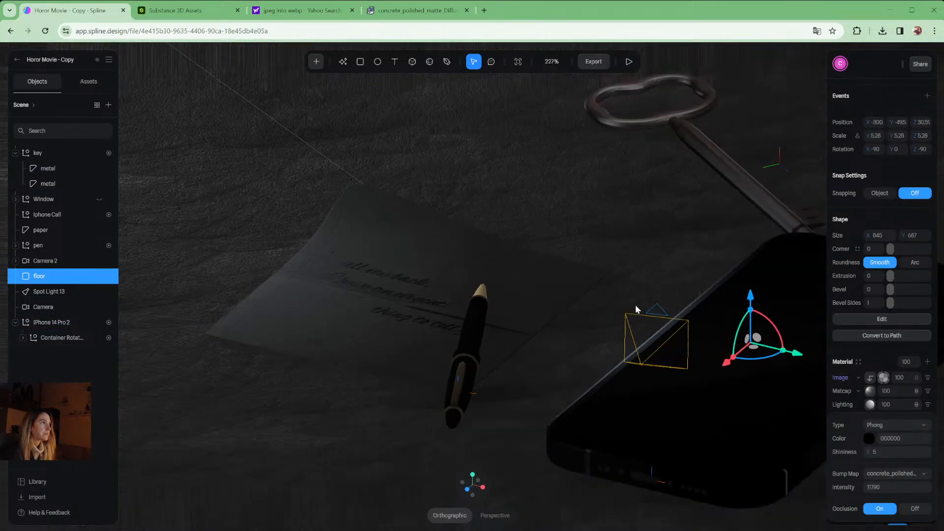
right_click_drag(629, 292, 593, 259)
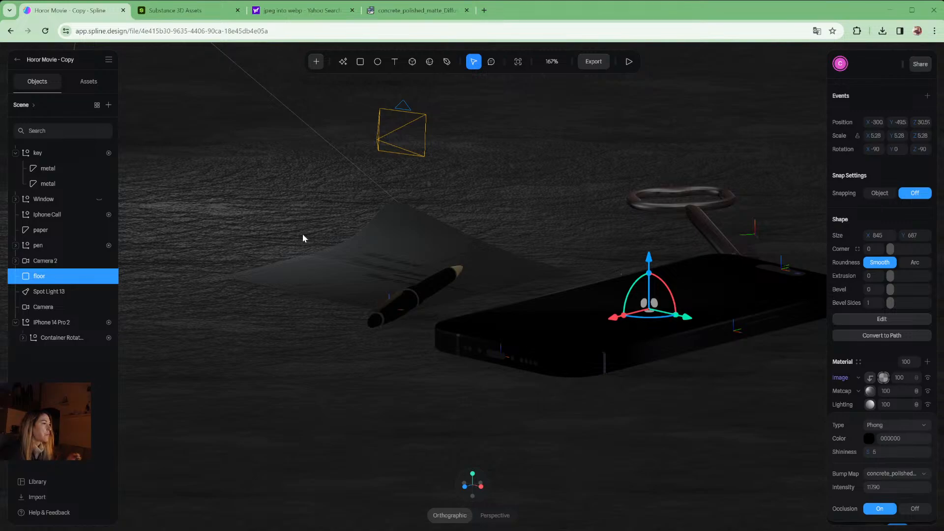
middle_click_drag(303, 235, 439, 238)
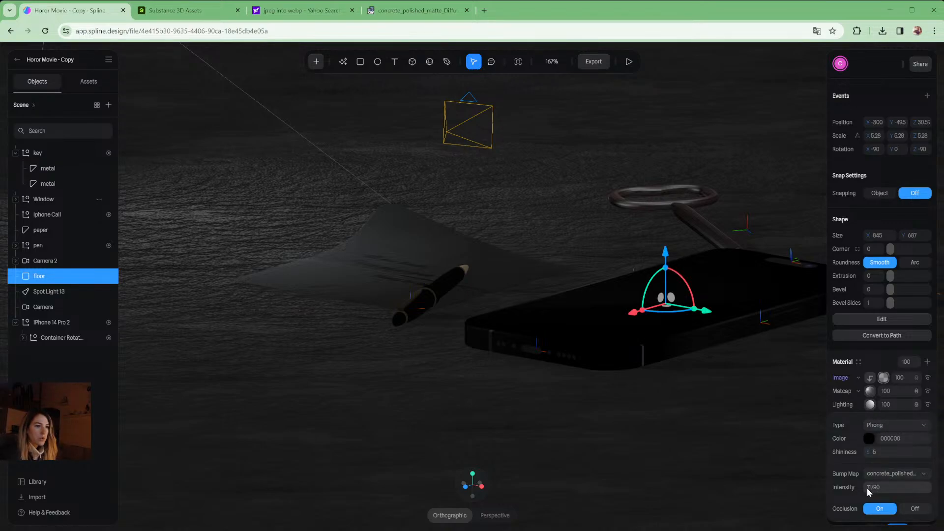
Reduce the floor's bump map intensity to 8.20 and check the surface from several angles
left_click_drag(867, 488, 550, 485)
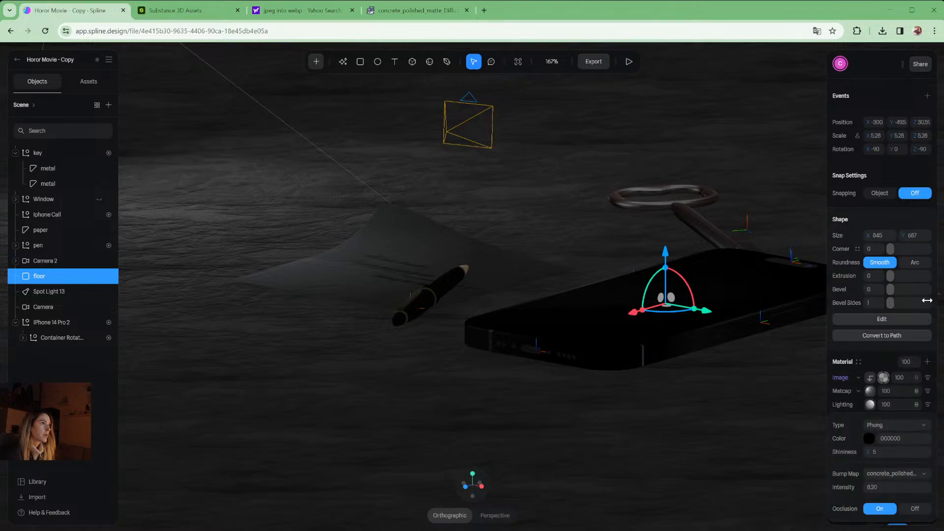
middle_click_drag(630, 238, 587, 243)
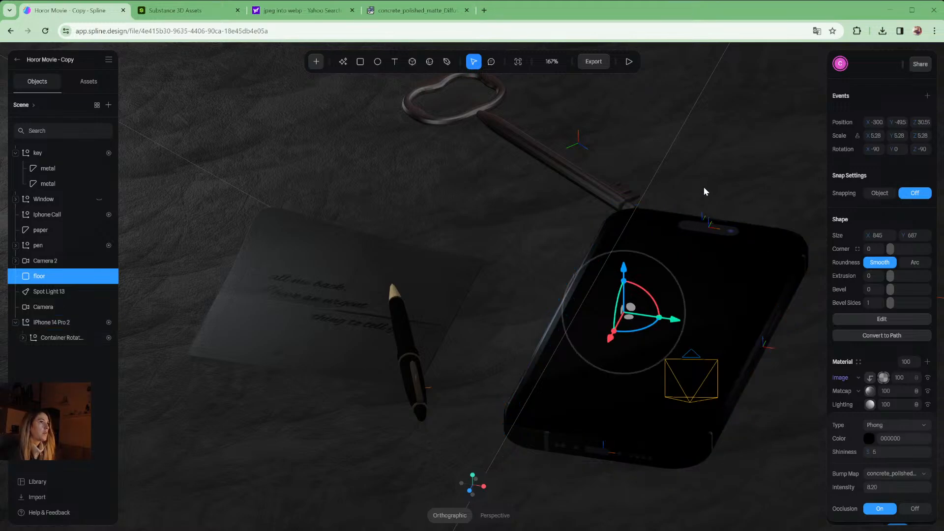
middle_click_drag(706, 192, 698, 185)
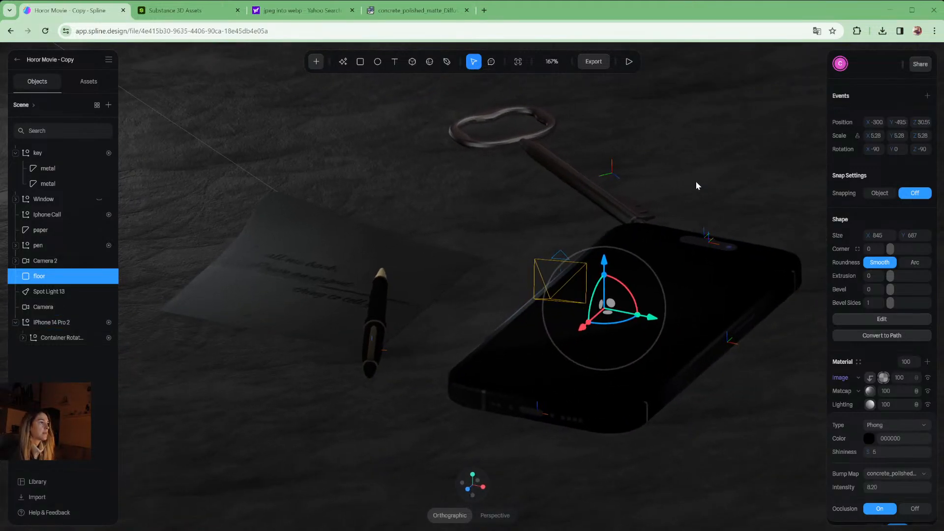
Turn on the scene's Fog and the 10% Noise and 100% Vignette effects, and reselect the floor
left_click(47, 381)
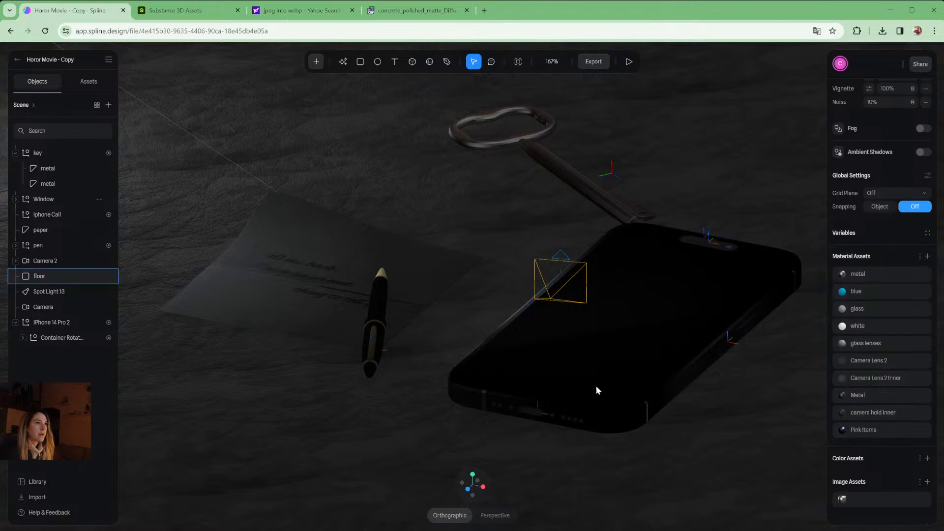
scroll(878, 281, "up", 2)
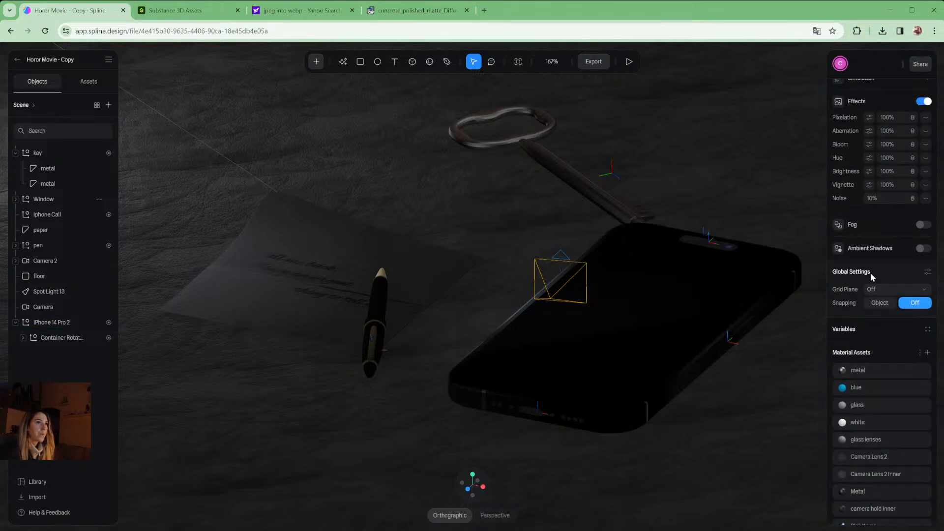
left_click(924, 225)
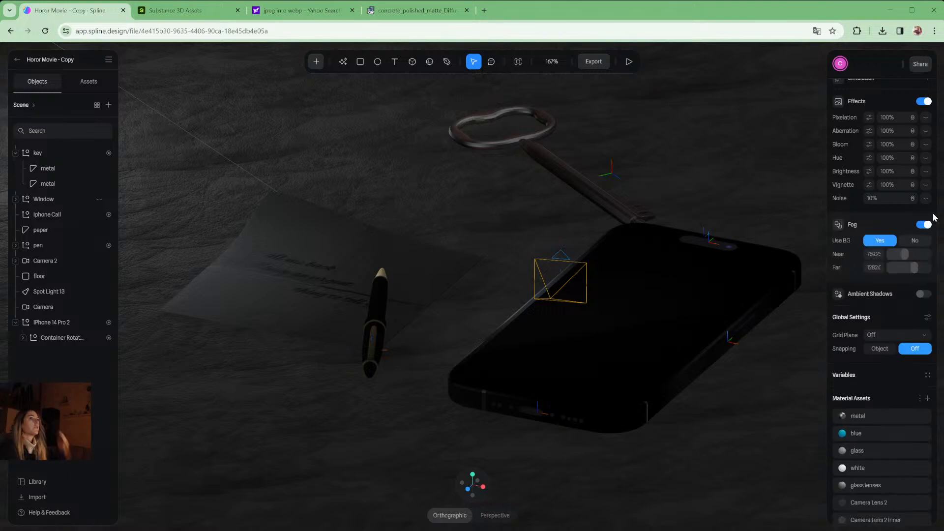
left_click(926, 198)
left_click(926, 188)
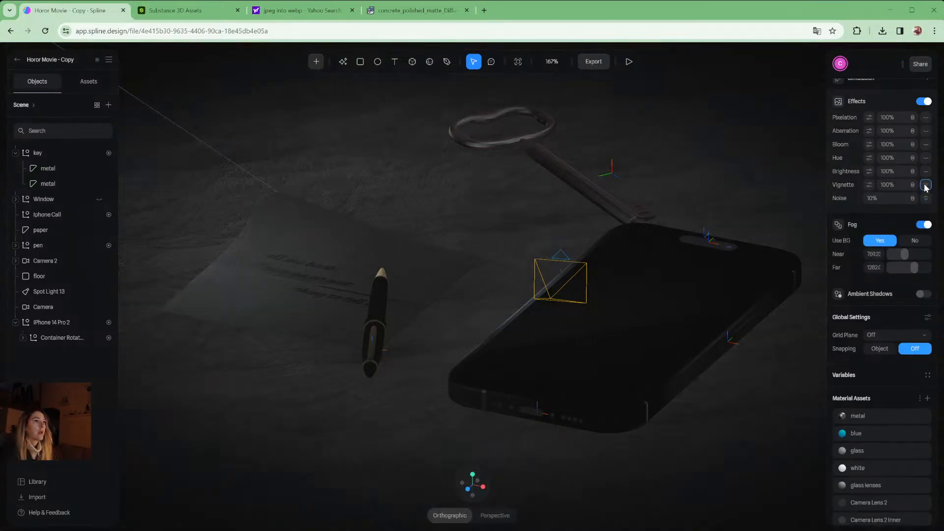
left_click(615, 145)
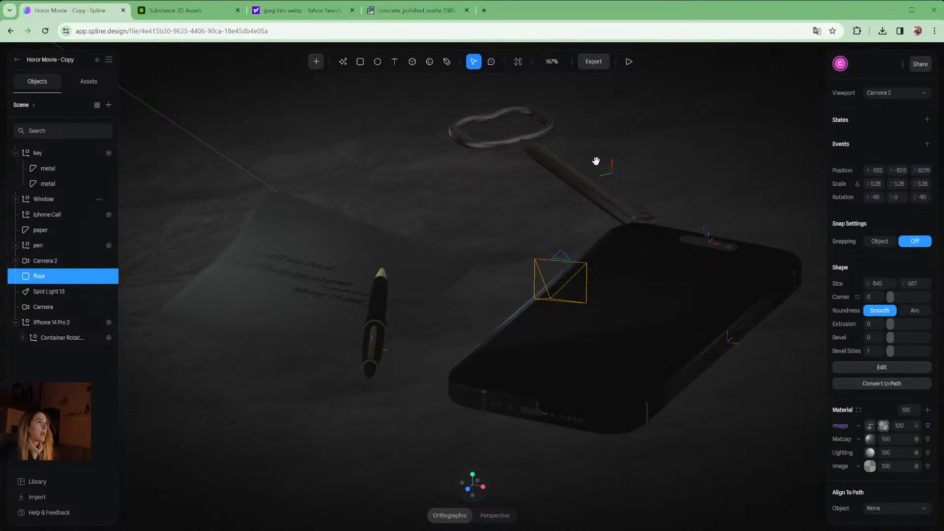
Undo the floor's last move and play the scene, testing how the key can be moved around before returning to editing
key("ctrl+z")
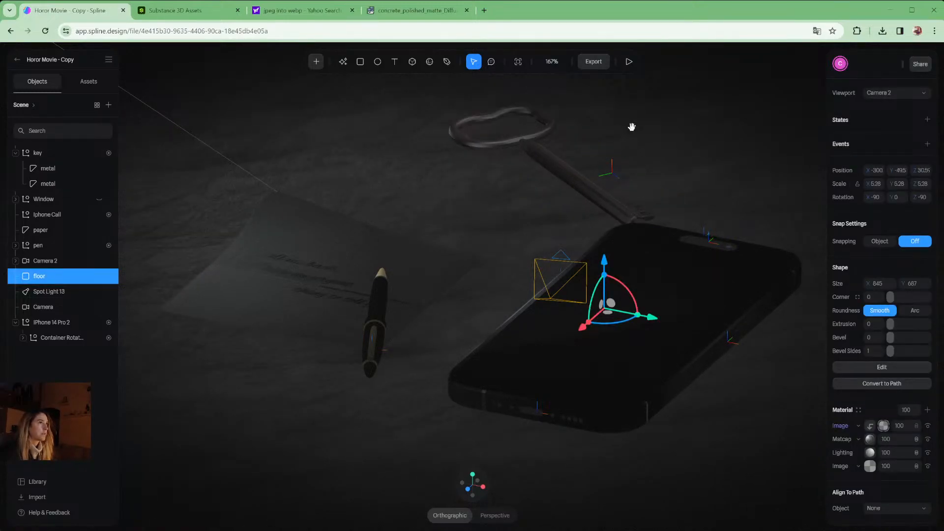
left_click_drag(631, 127, 603, 163)
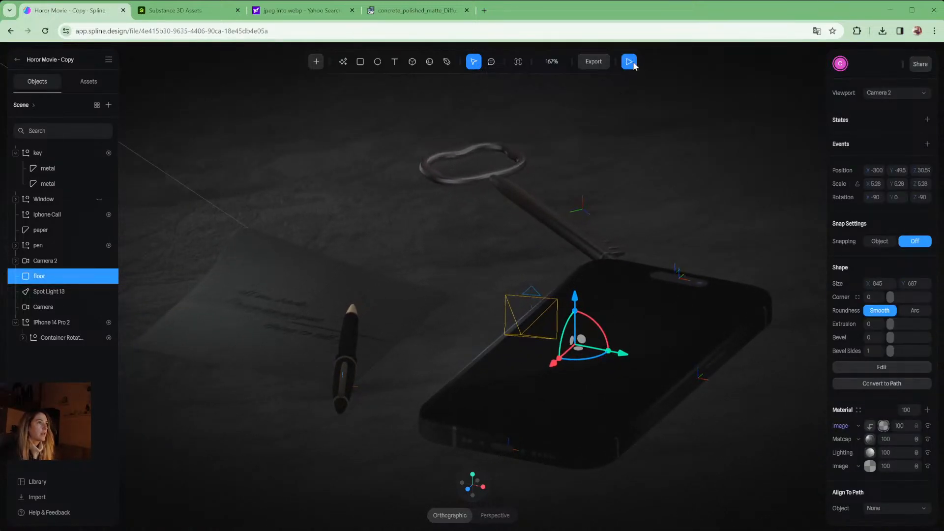
left_click(630, 62)
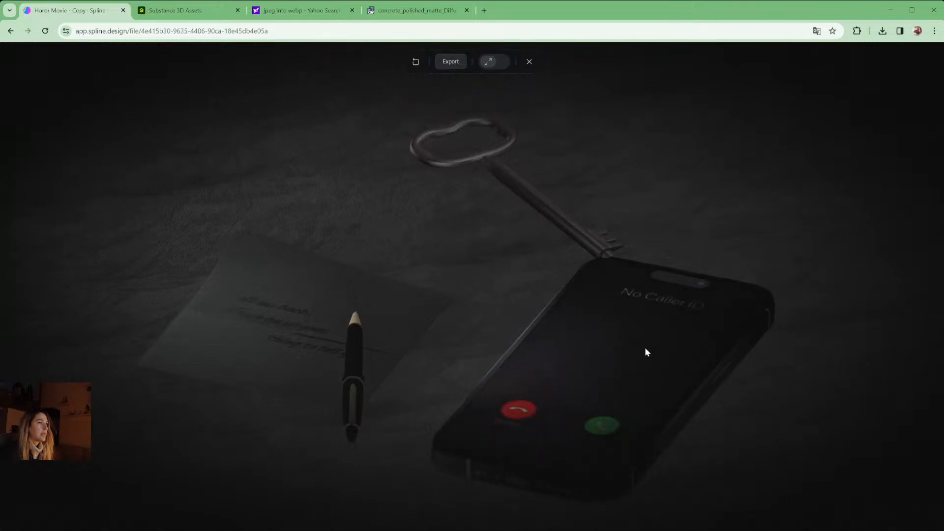
left_click_drag(544, 197, 761, 108)
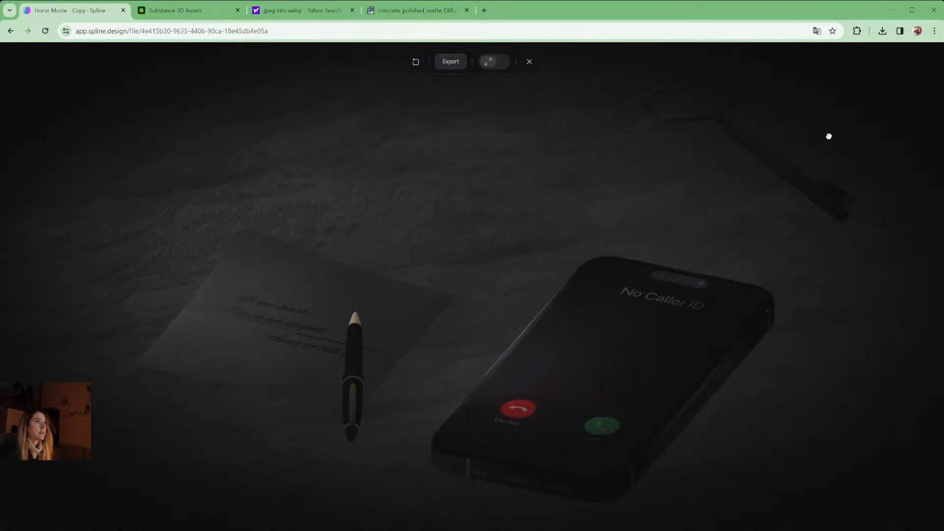
left_click_drag(829, 137, 733, 194)
left_click(529, 62)
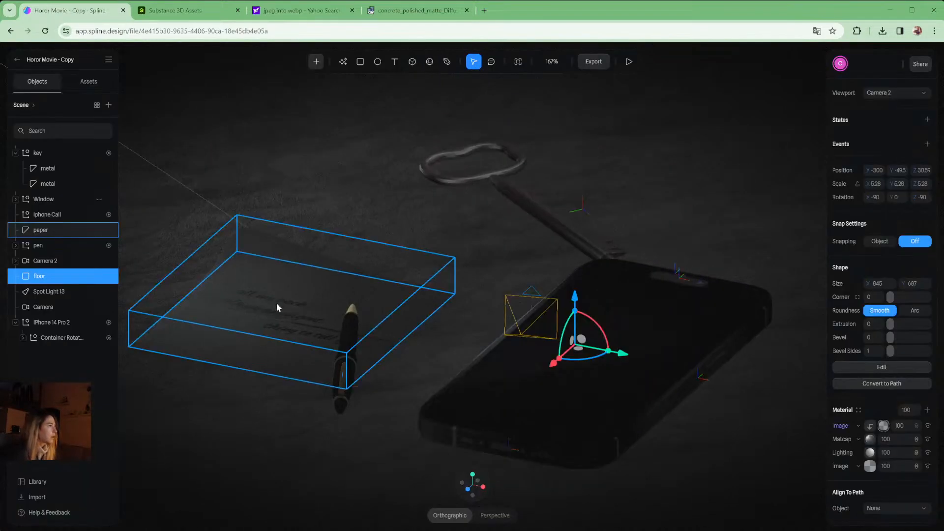
Unhide the Window group and play the scene to check its shadows across the floor
left_click(99, 199)
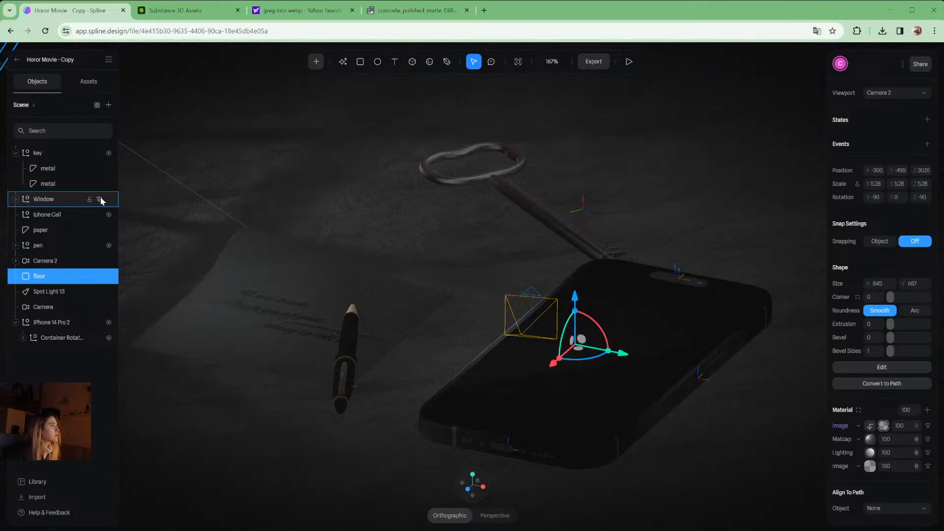
left_click(629, 62)
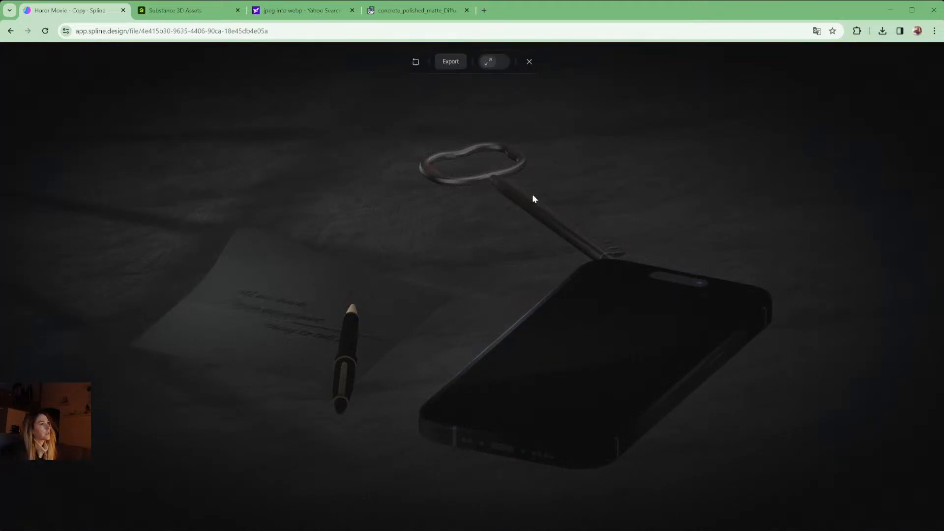
left_click_drag(533, 195, 660, 356)
left_click(530, 66)
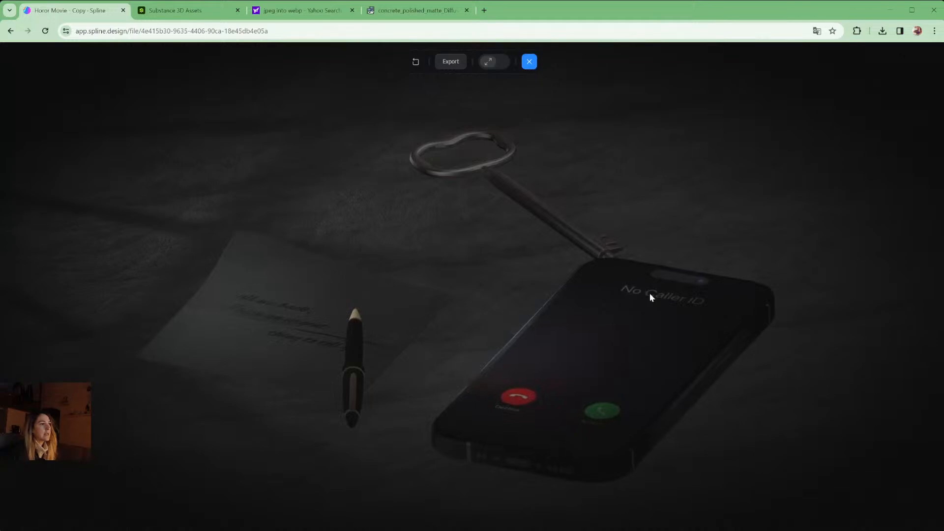